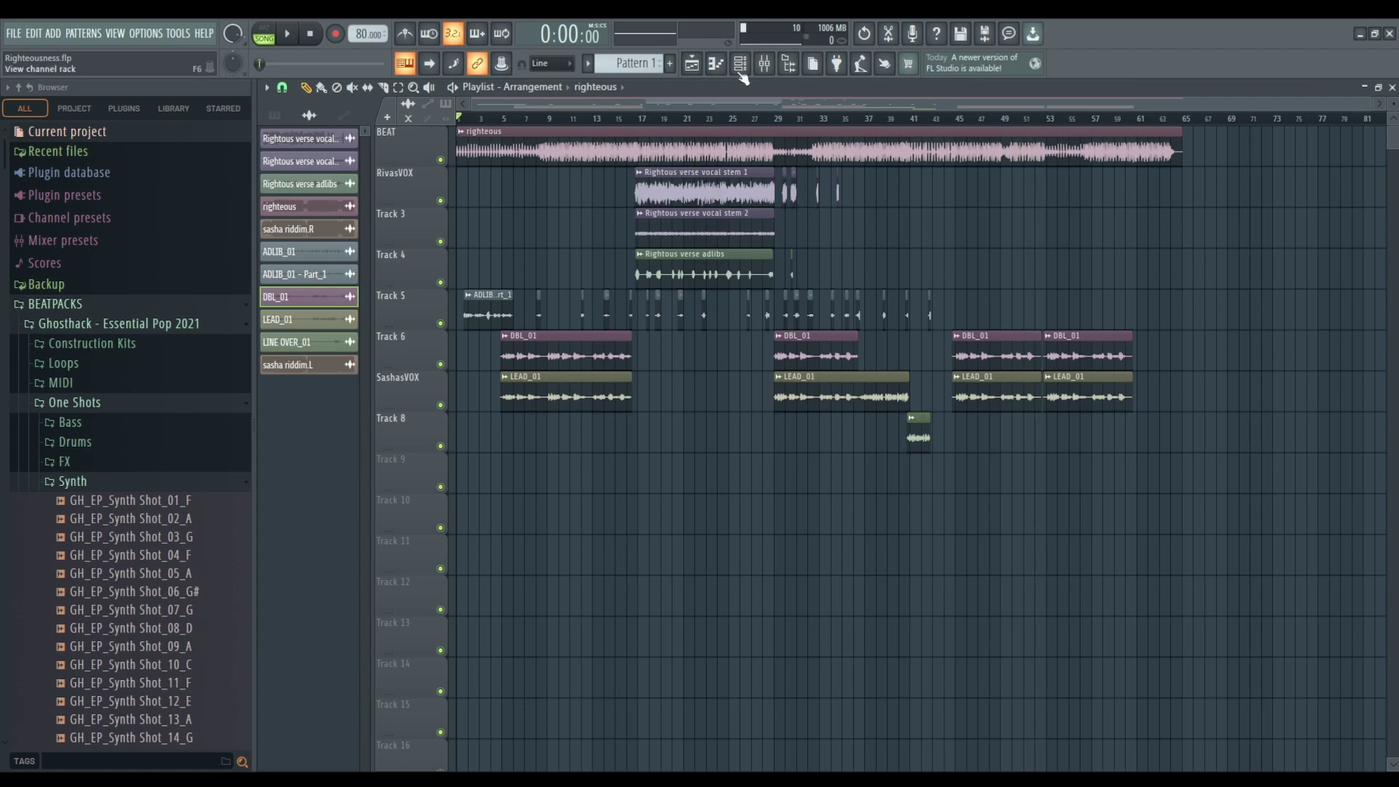
Examine the effects and routing of the vocal bus on mixer track 4, its vocal tracks, and the reverb and delay sends.
click(764, 64)
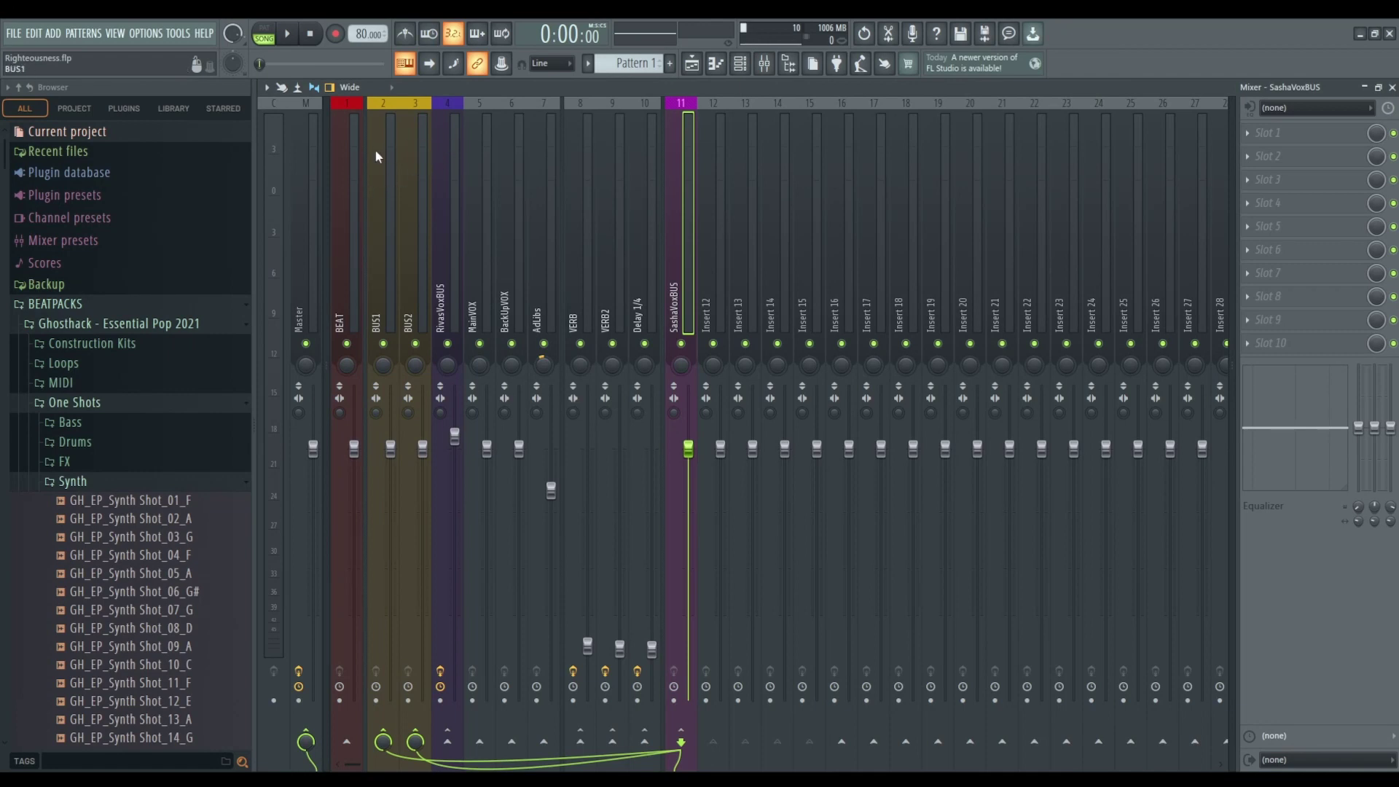
click(445, 162)
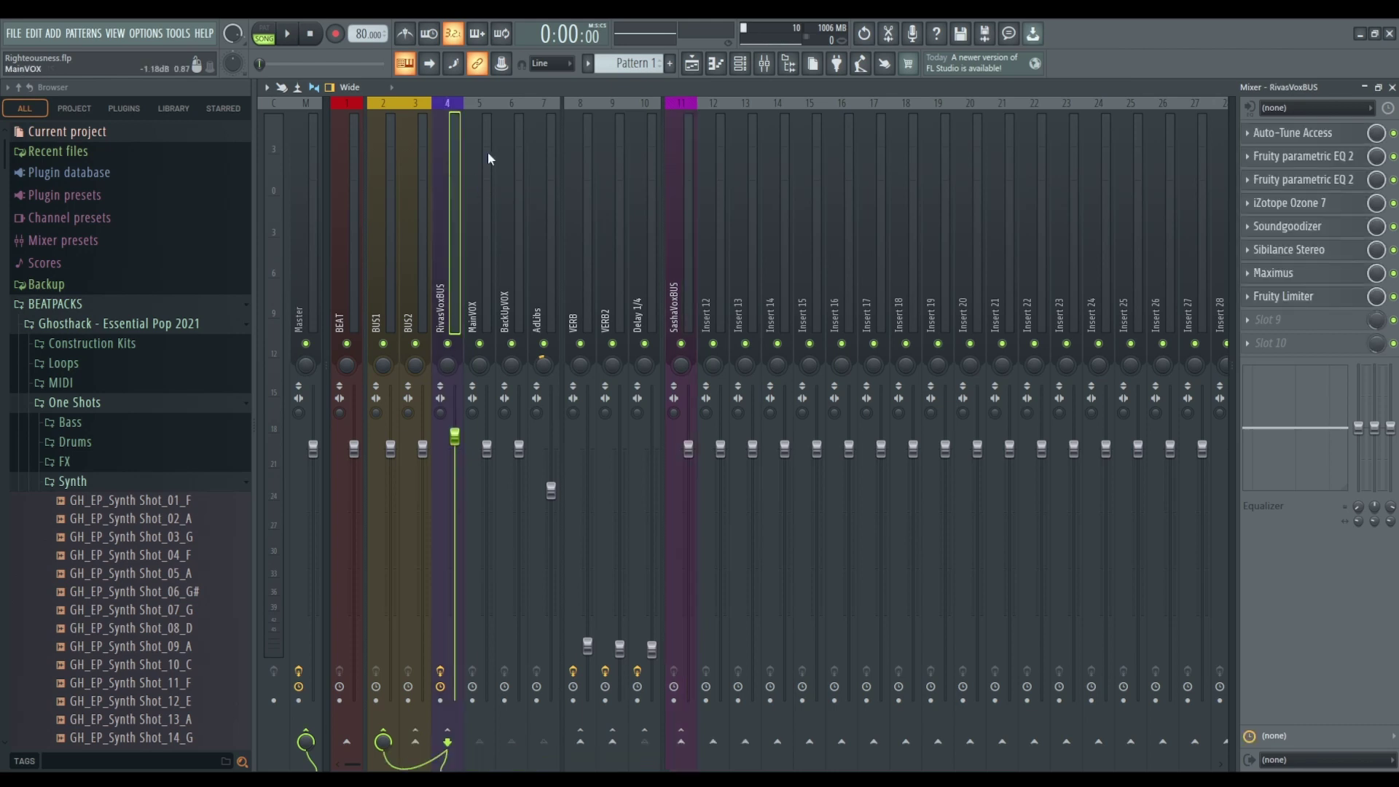
click(488, 190)
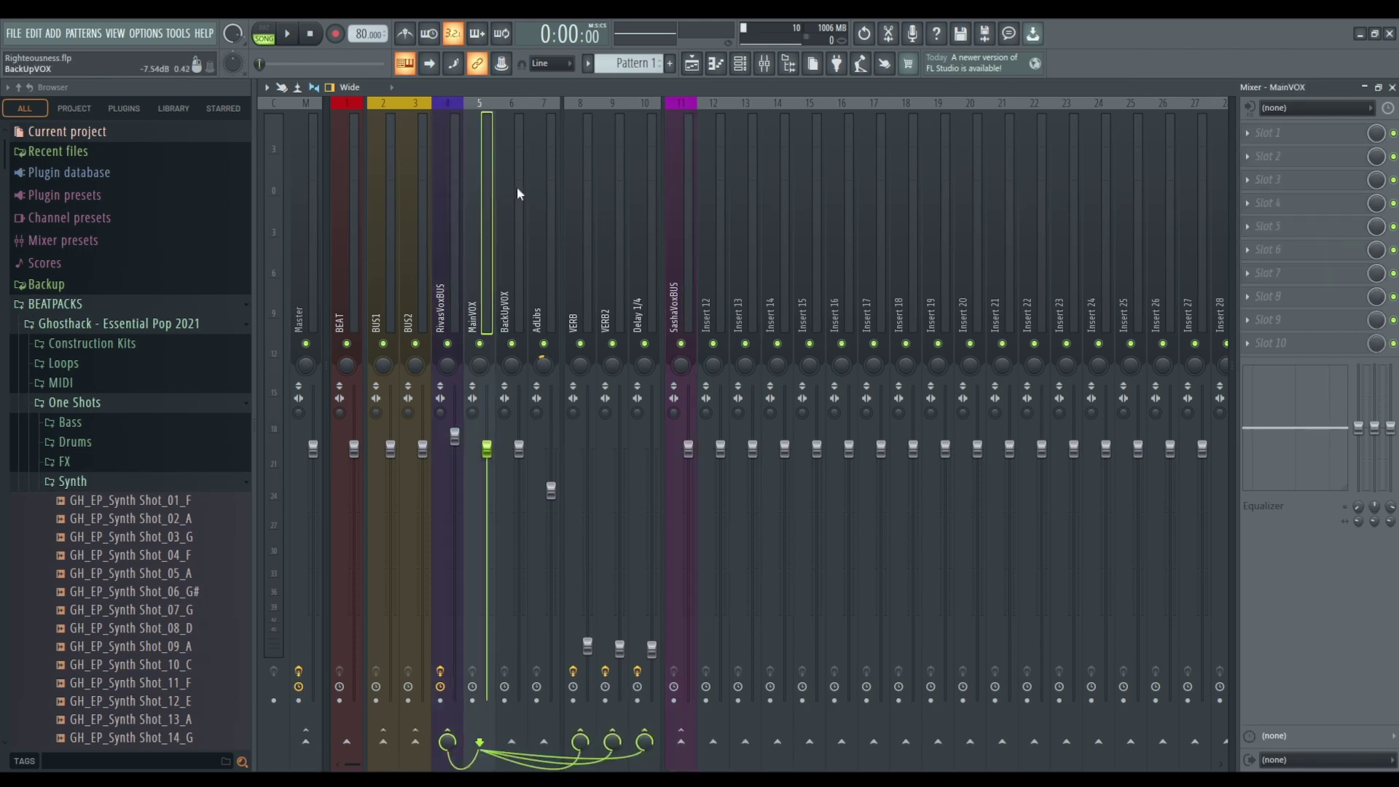
click(518, 186)
click(447, 179)
click(484, 172)
click(510, 162)
click(549, 164)
click(477, 170)
click(566, 182)
click(621, 168)
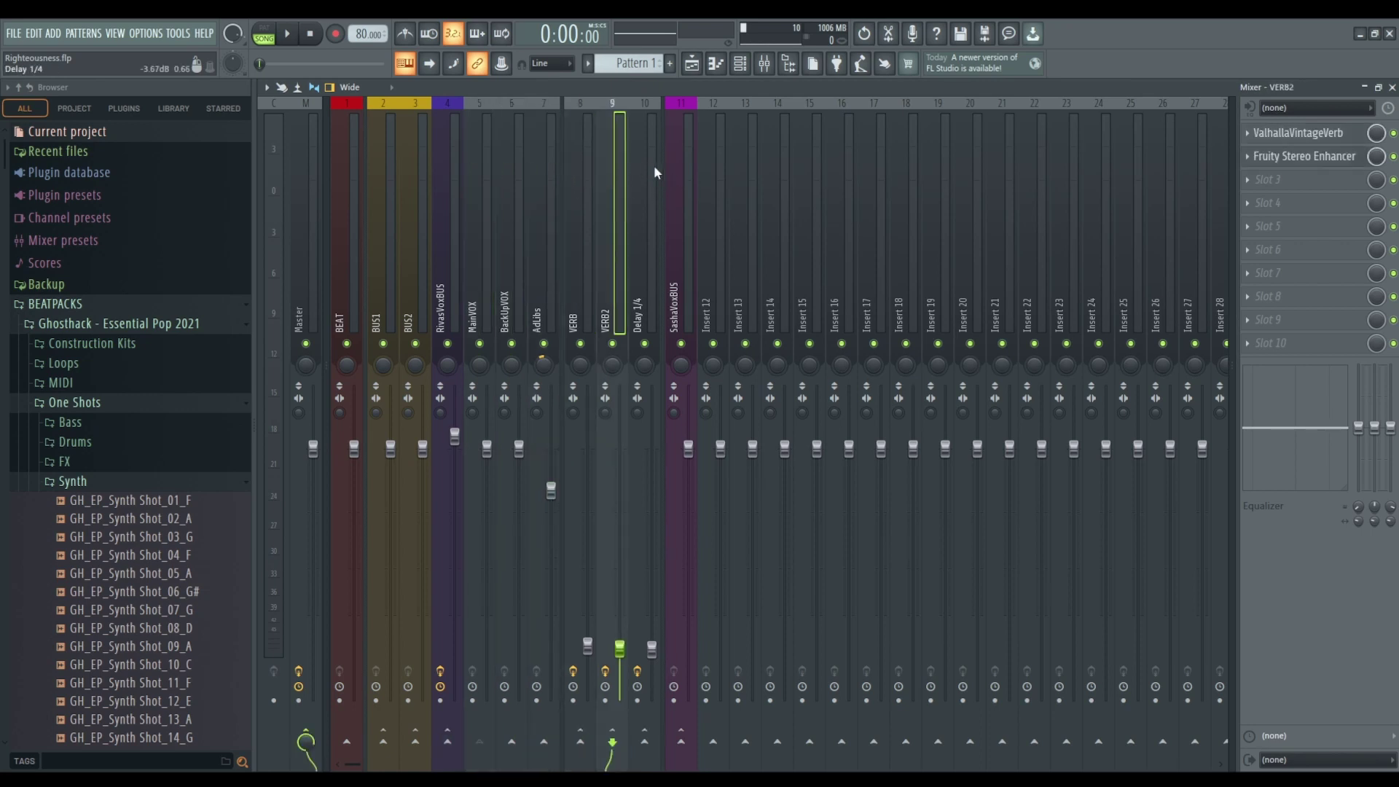
click(644, 179)
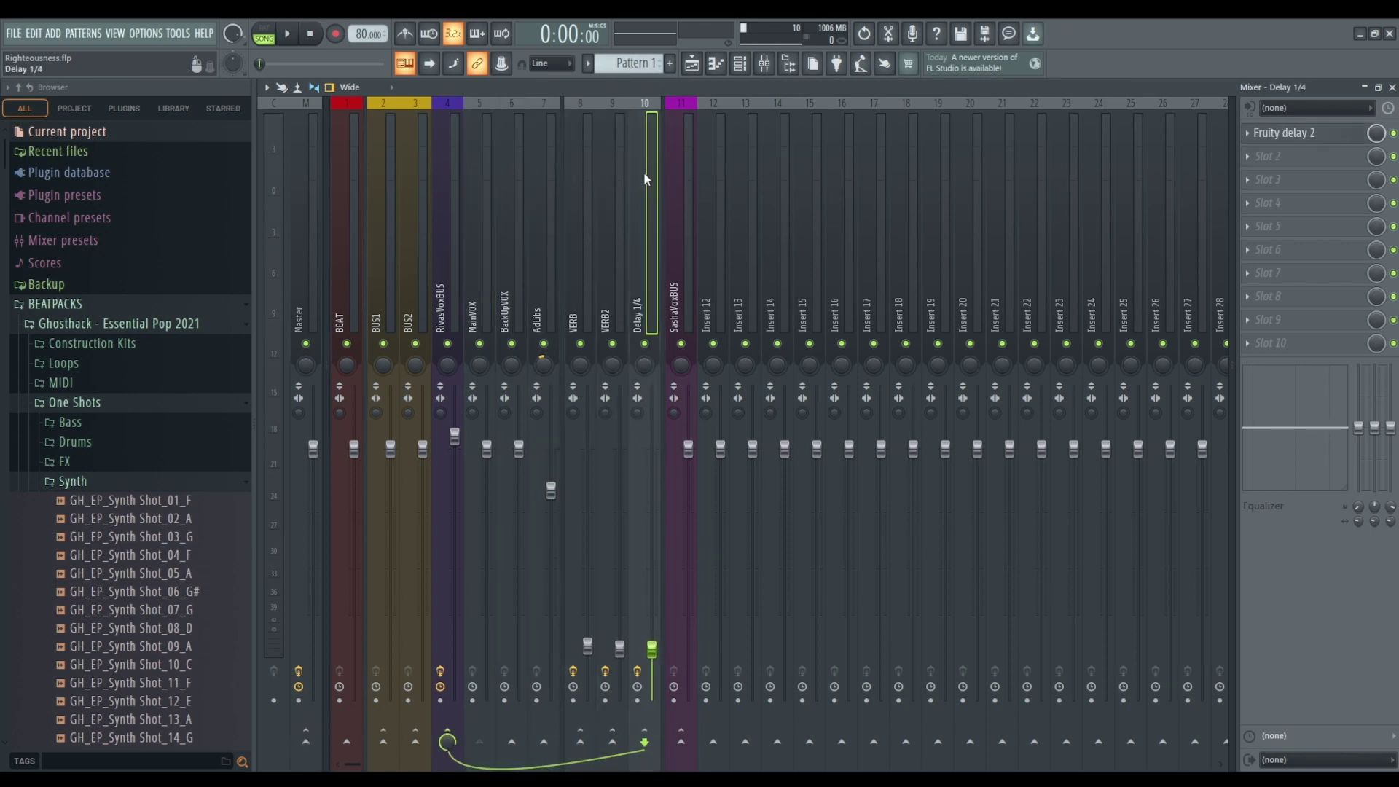
Examine the routing of the vocal bus on mixer track 11 and of BUS1 and BUS2.
click(683, 164)
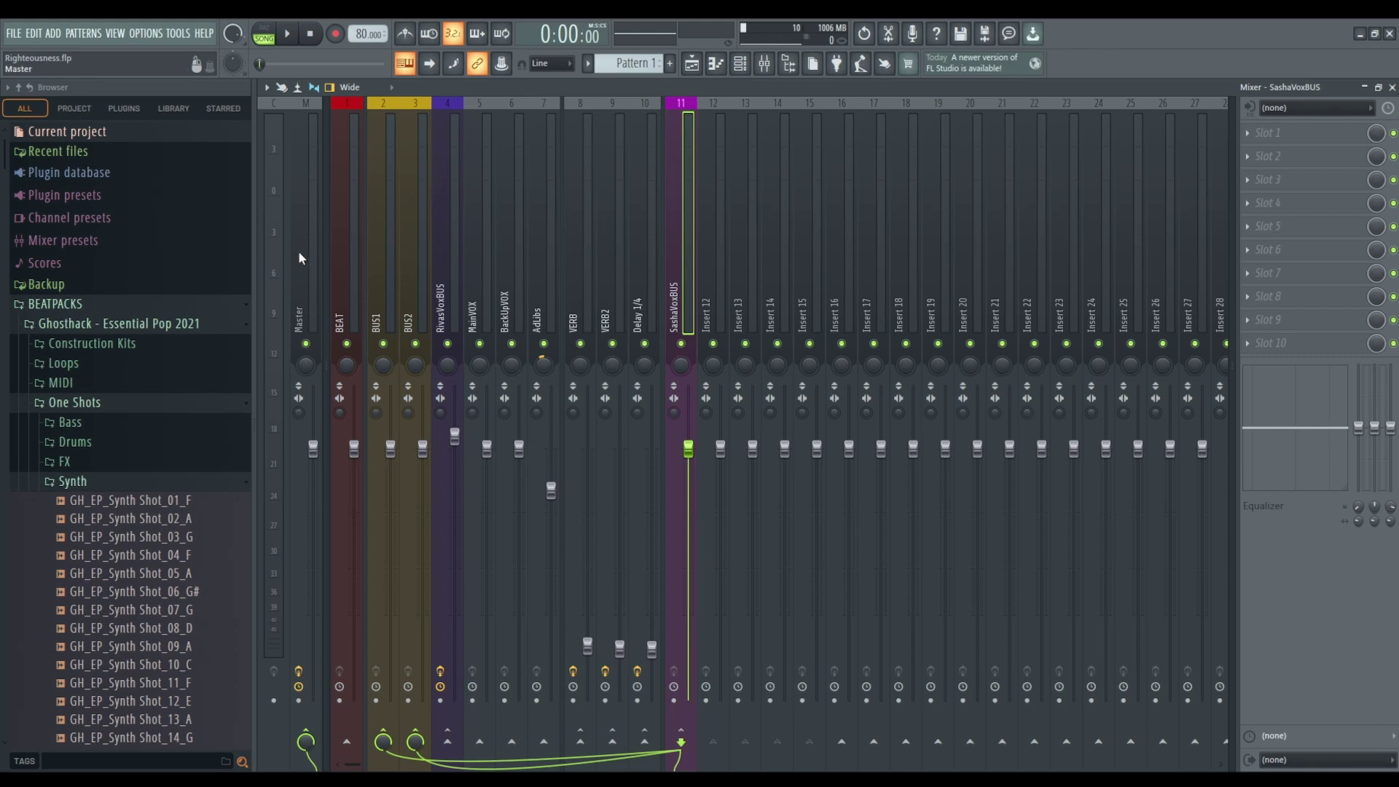
click(386, 204)
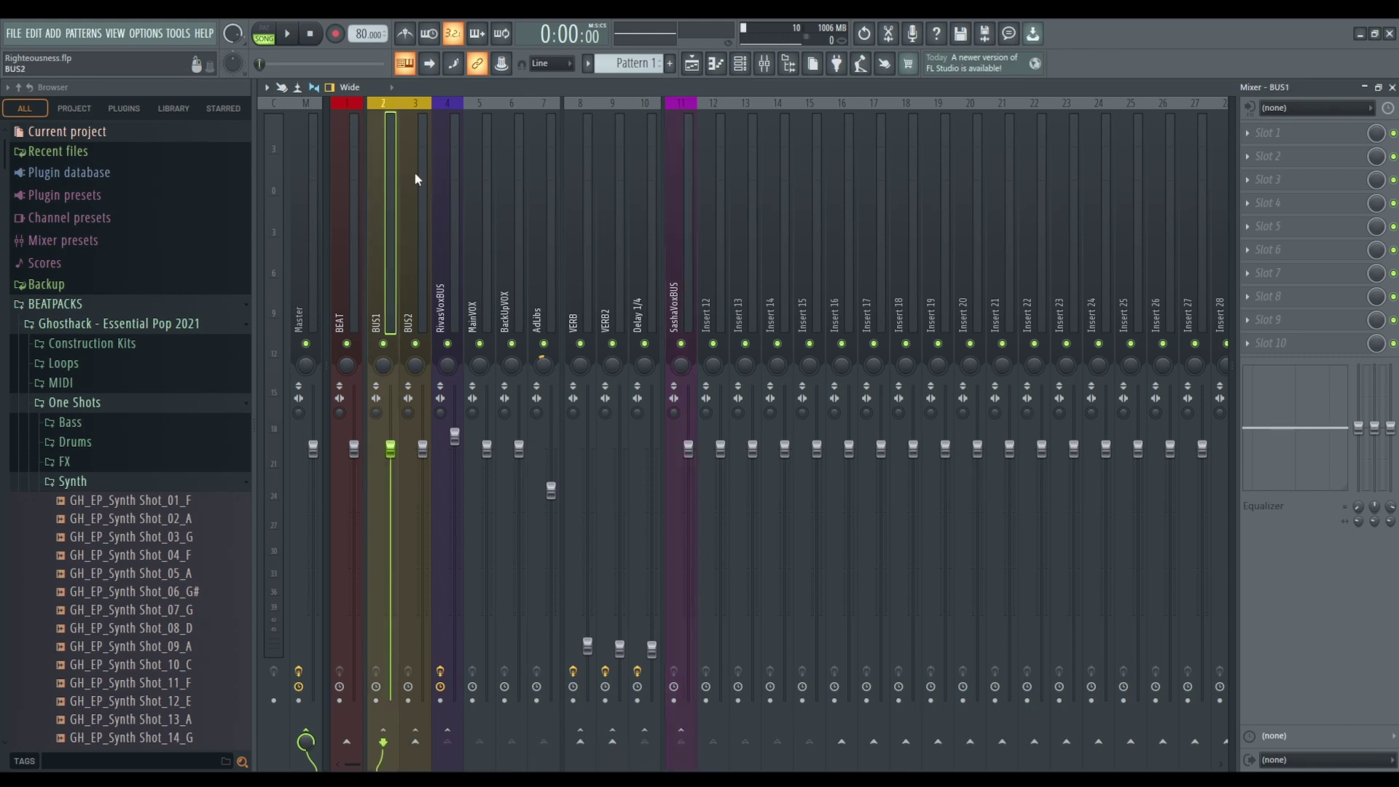
click(414, 172)
click(391, 176)
Play the arrangement from its start in the playlist, and stop it after listening to the opening chorus vocals.
click(691, 64)
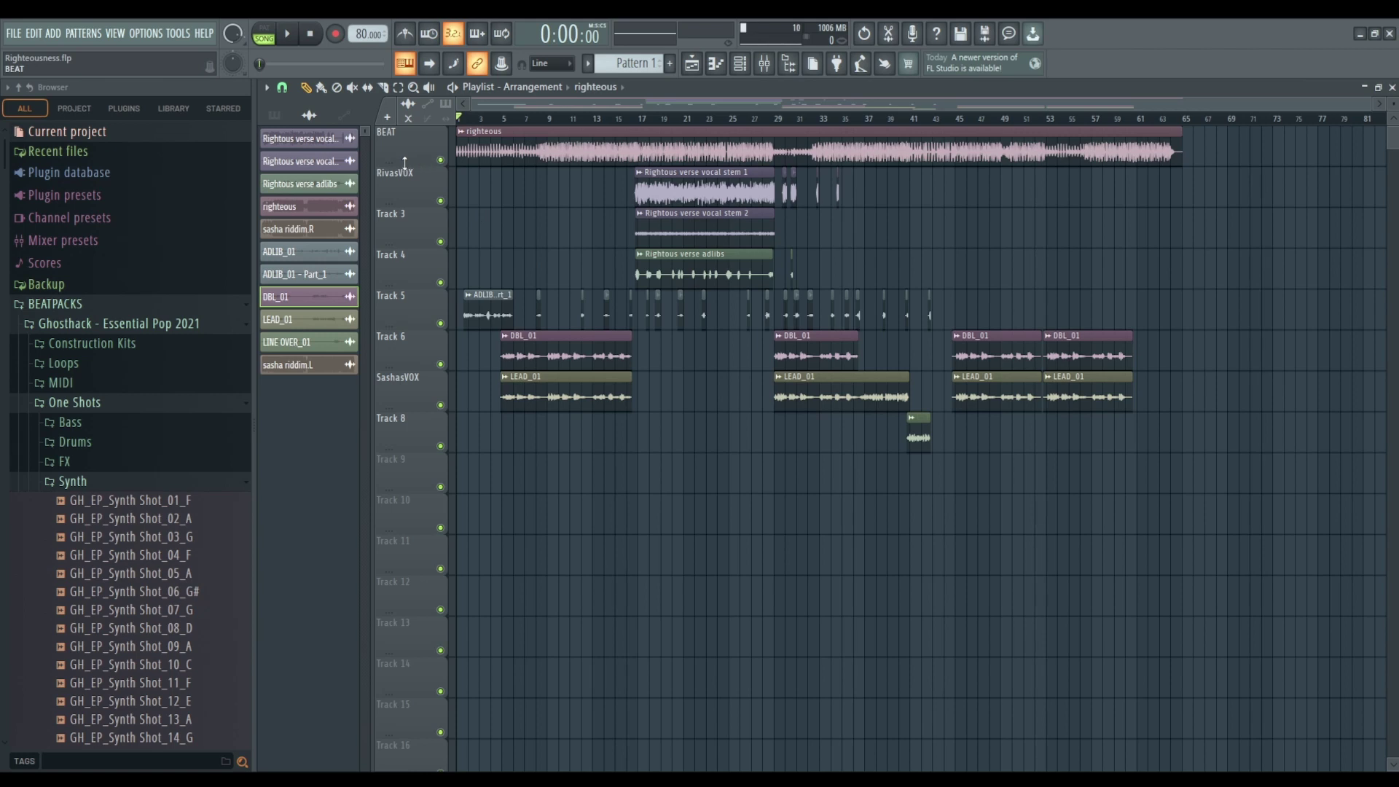
key(space)
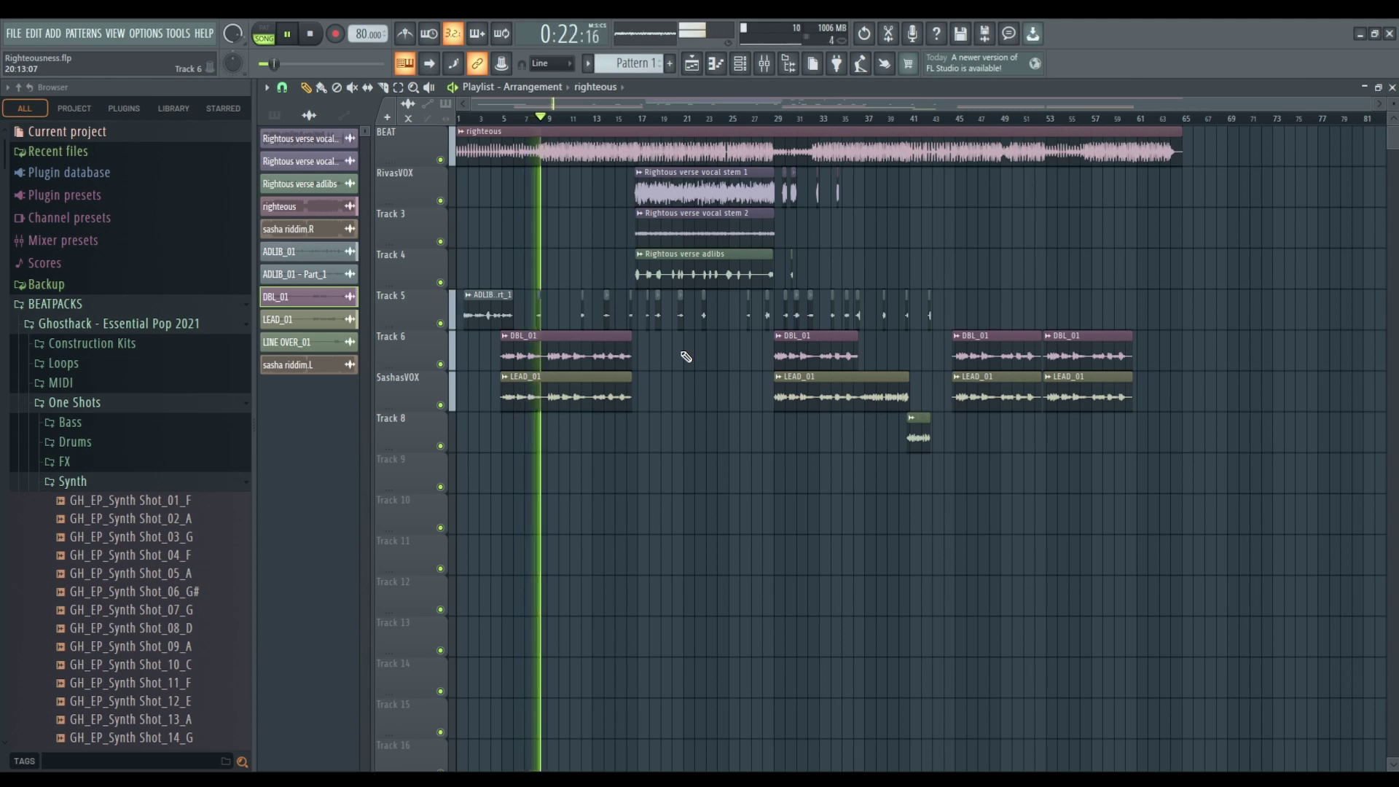
key(space)
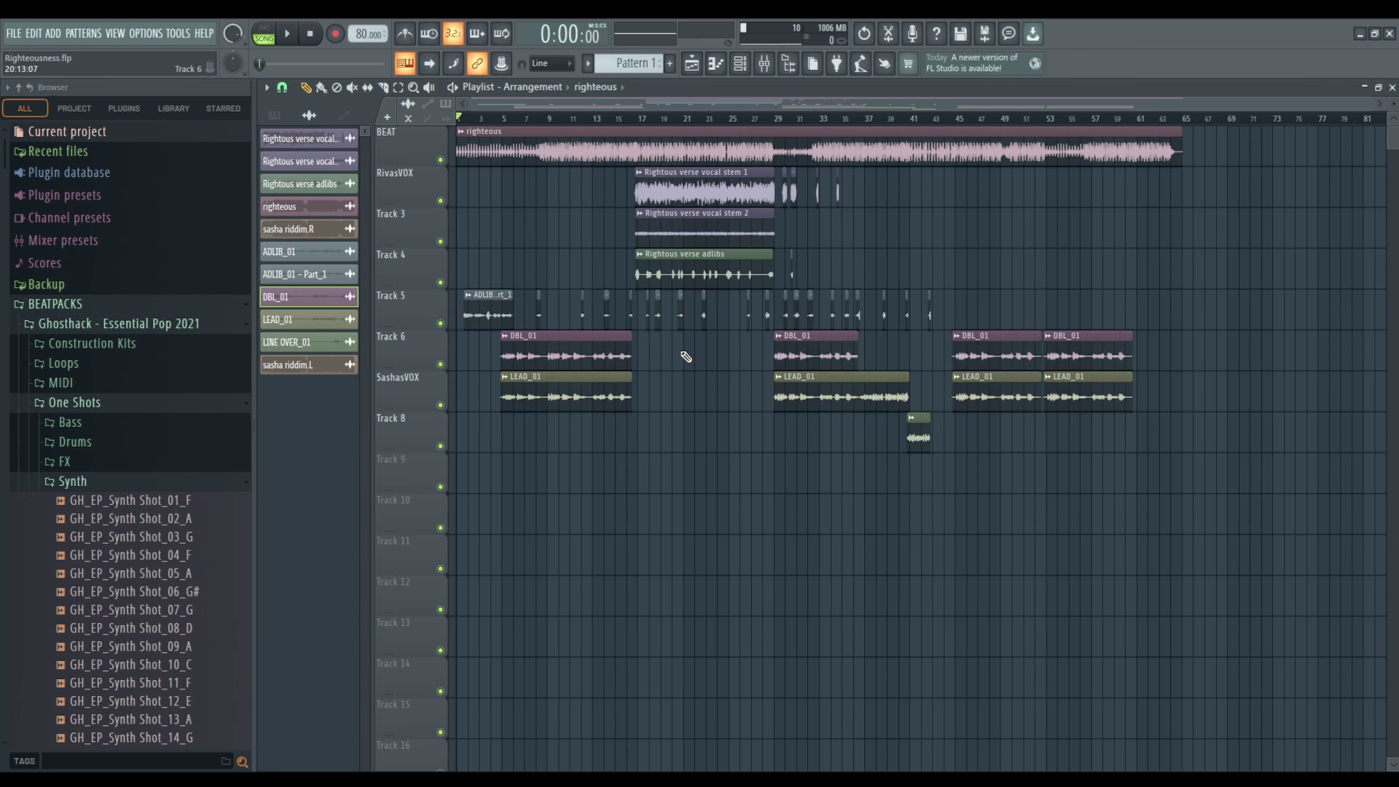
click(764, 66)
click(765, 67)
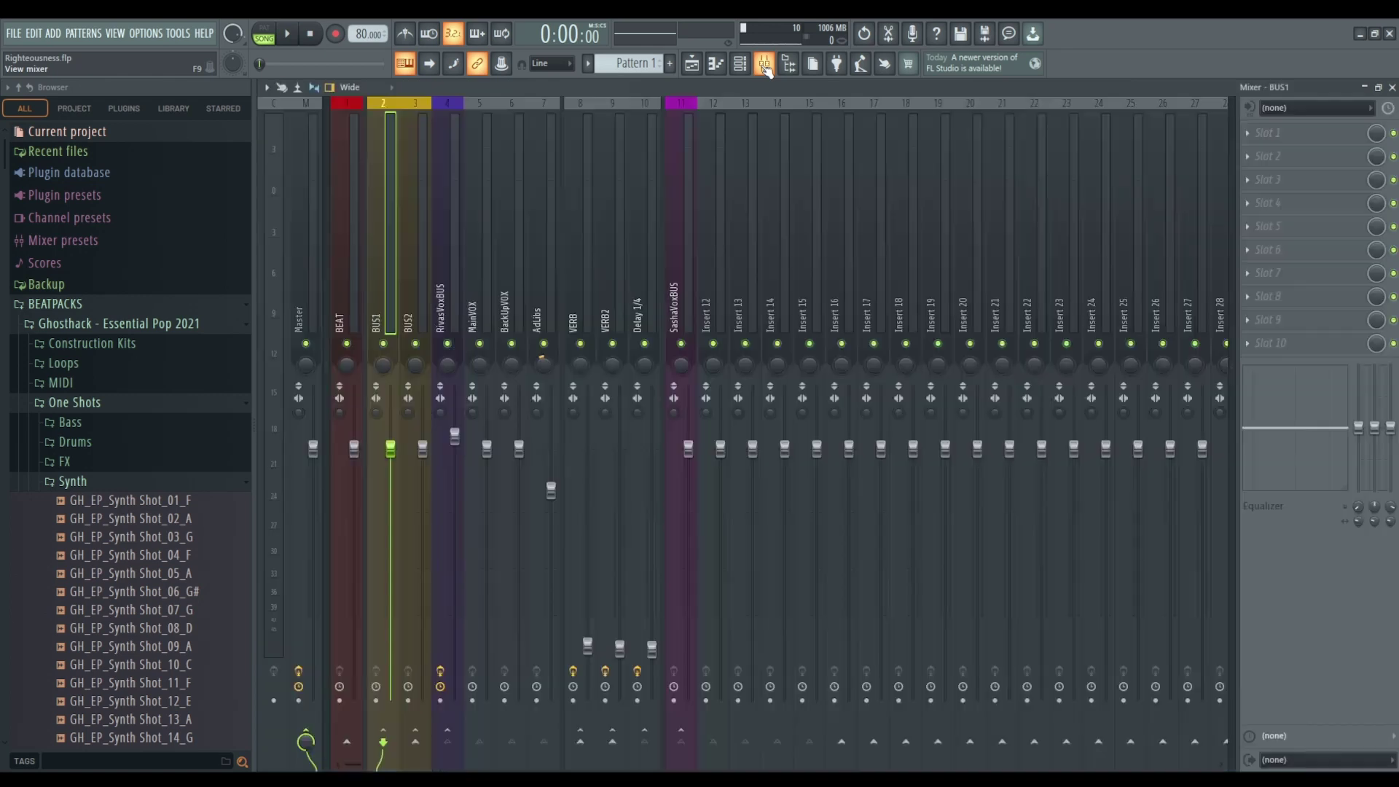
click(765, 66)
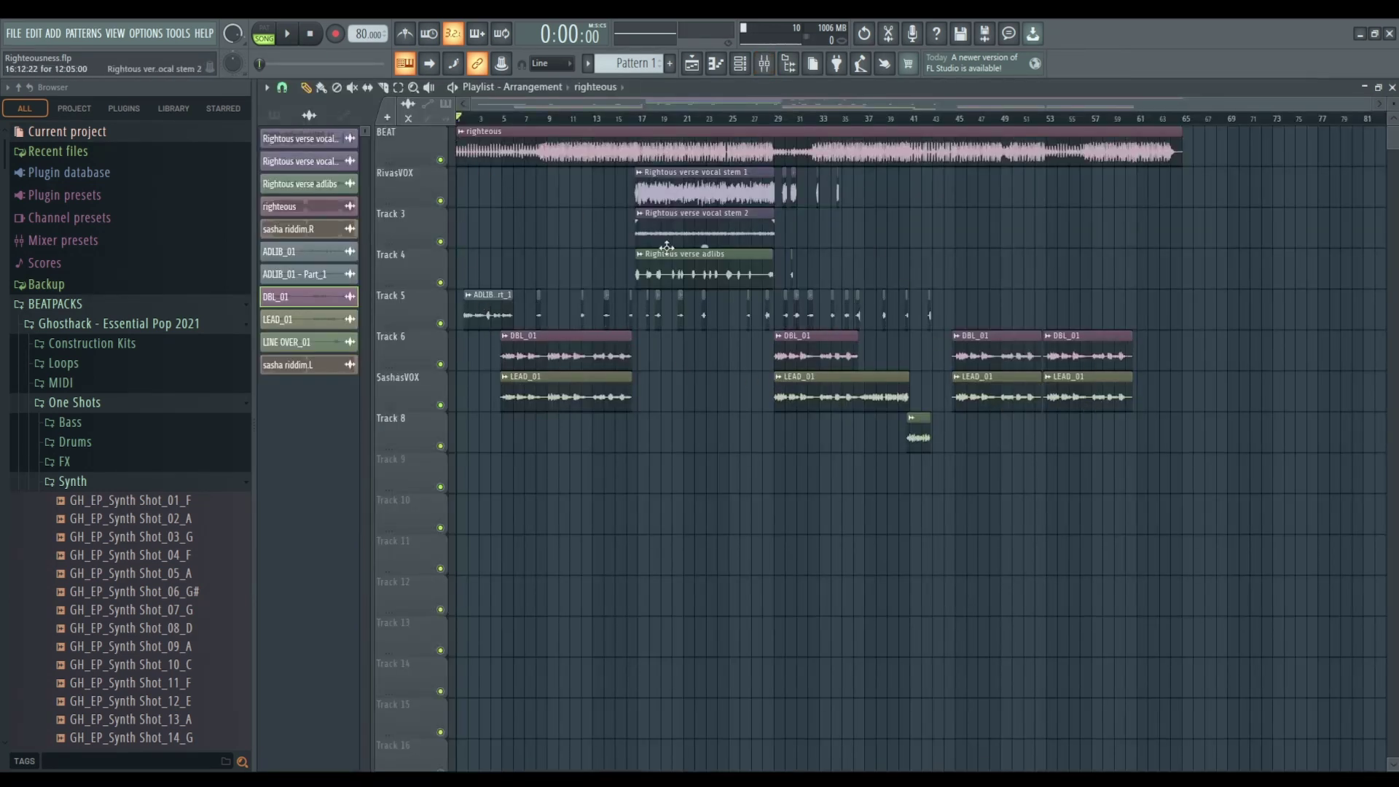
click(765, 66)
click(765, 67)
Examine in the mixer how MainVOX, BackUpVOX, AdLibs and Delay 1/4 are grouped under the track 4 vocal bus, compared with empty insert 12.
key(F9)
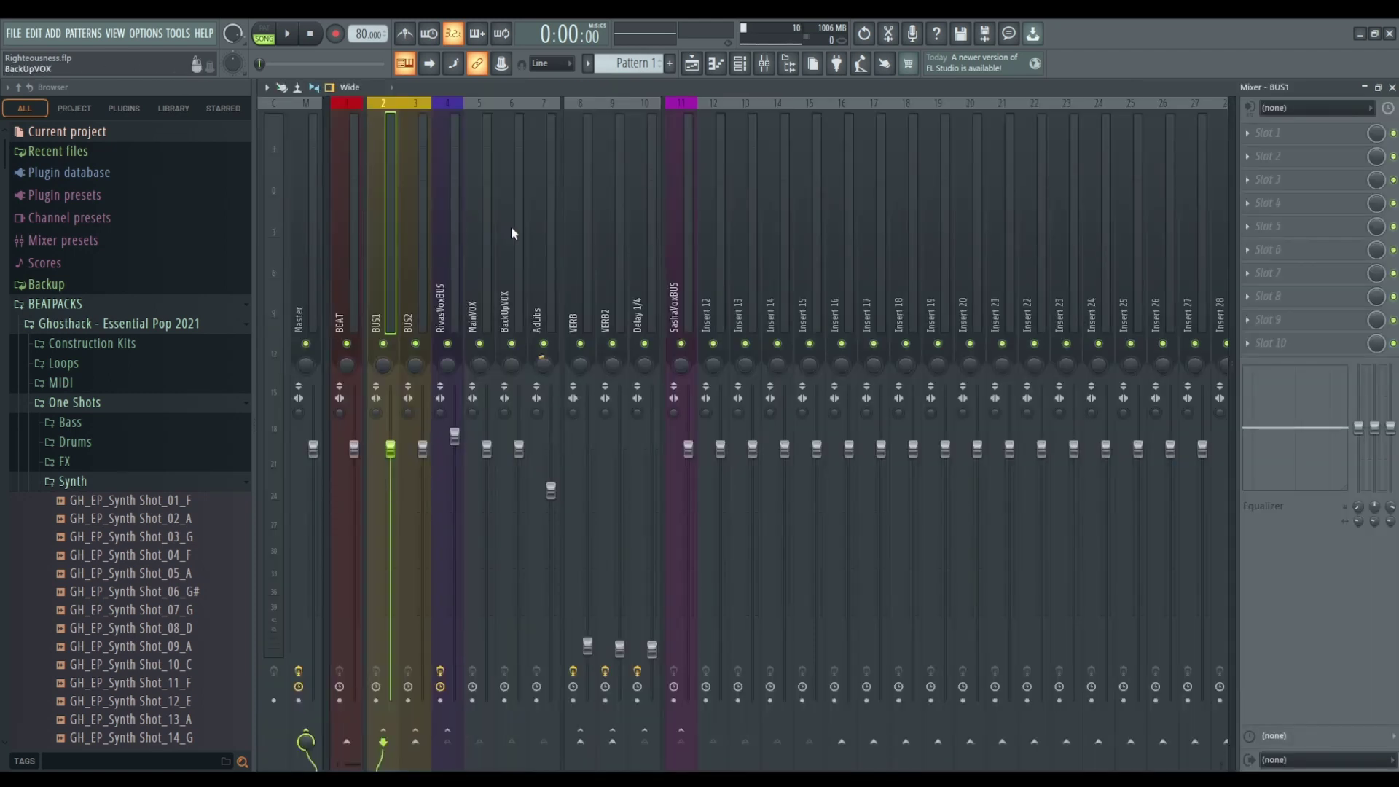
click(446, 206)
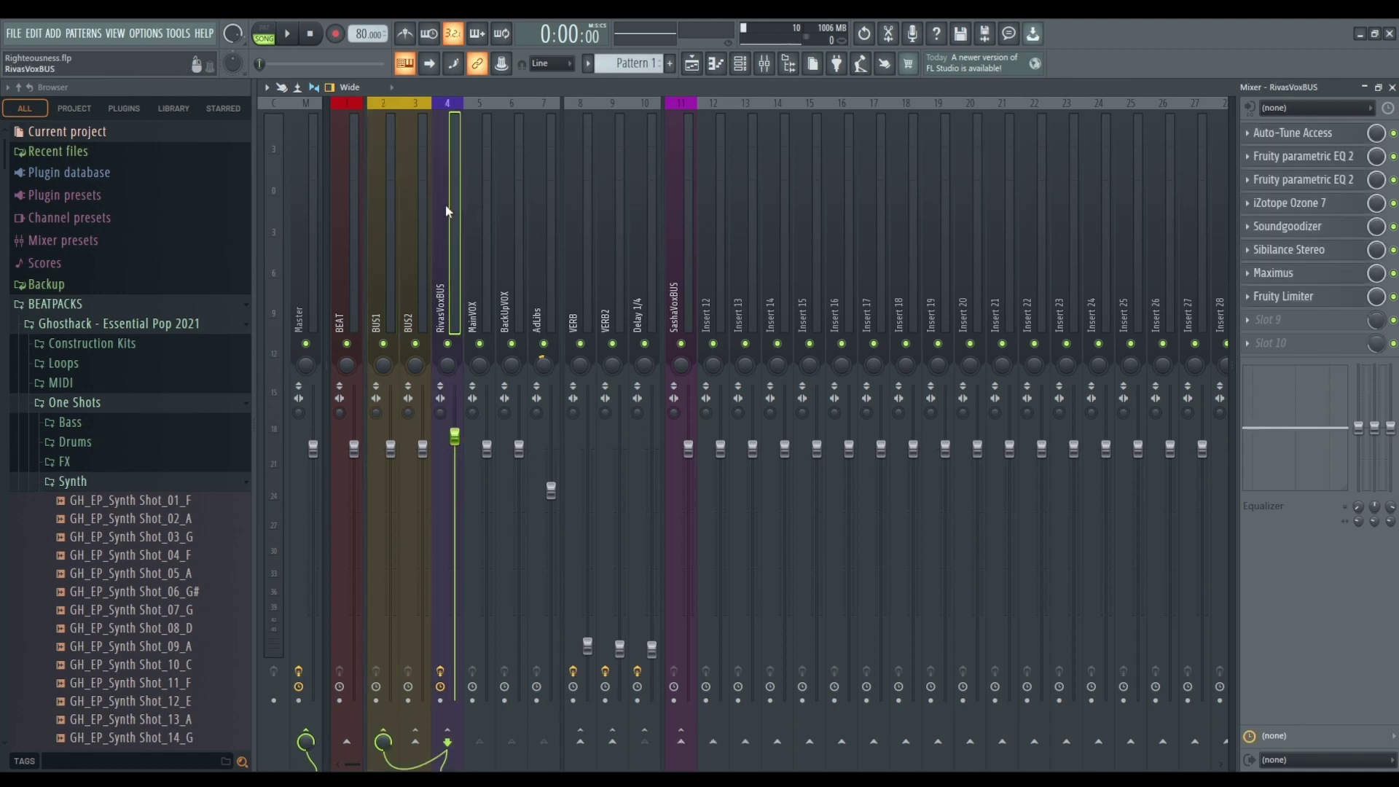
click(471, 277)
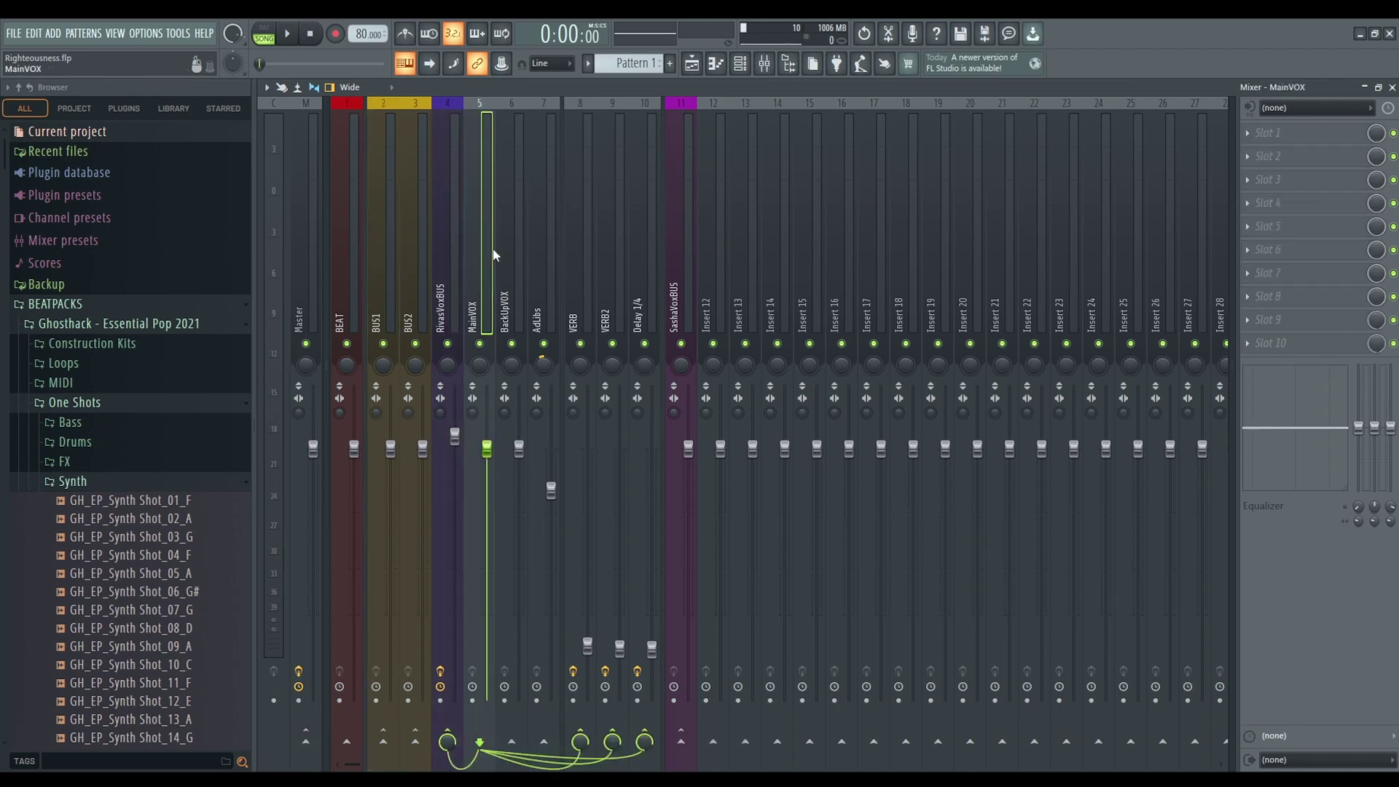
click(517, 244)
click(535, 236)
click(485, 240)
click(714, 291)
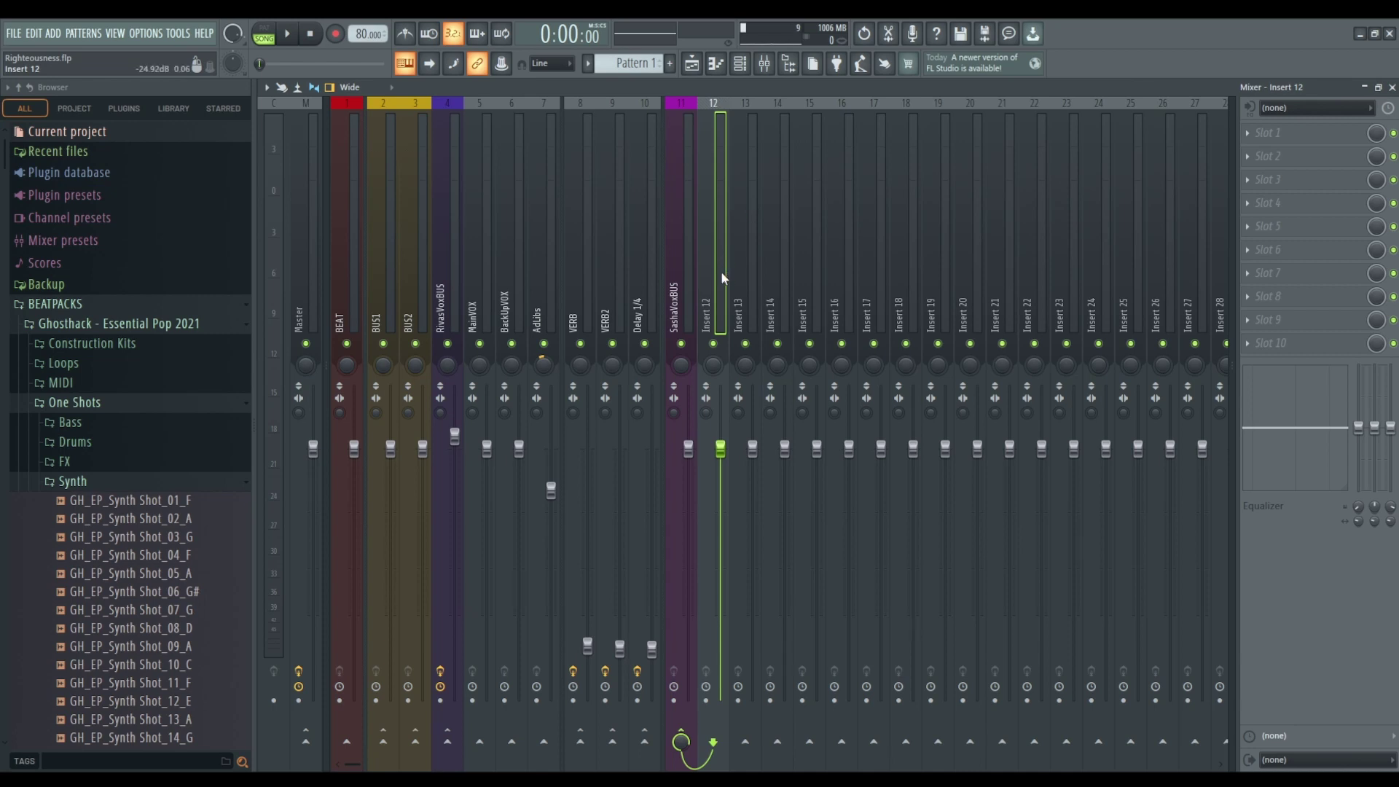
click(486, 279)
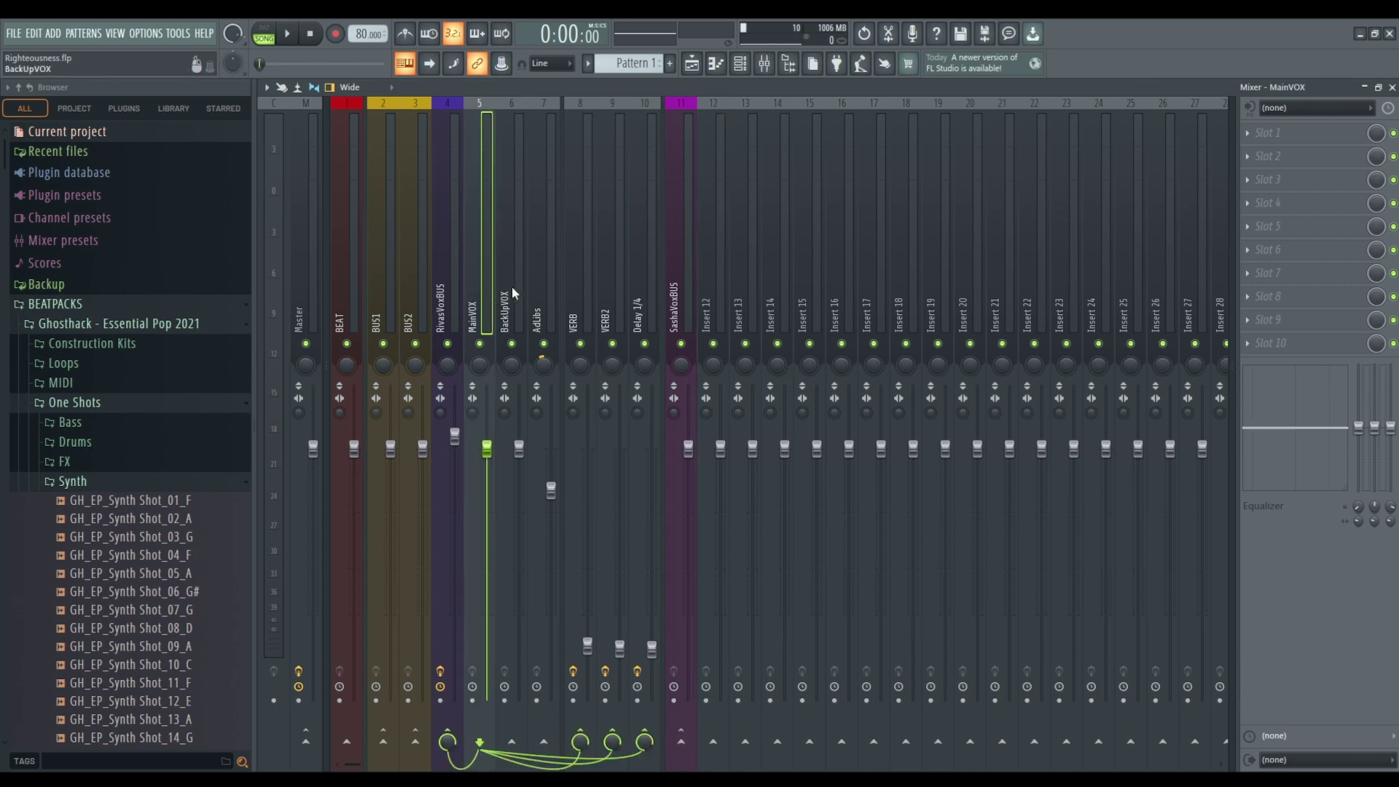
click(513, 291)
click(544, 291)
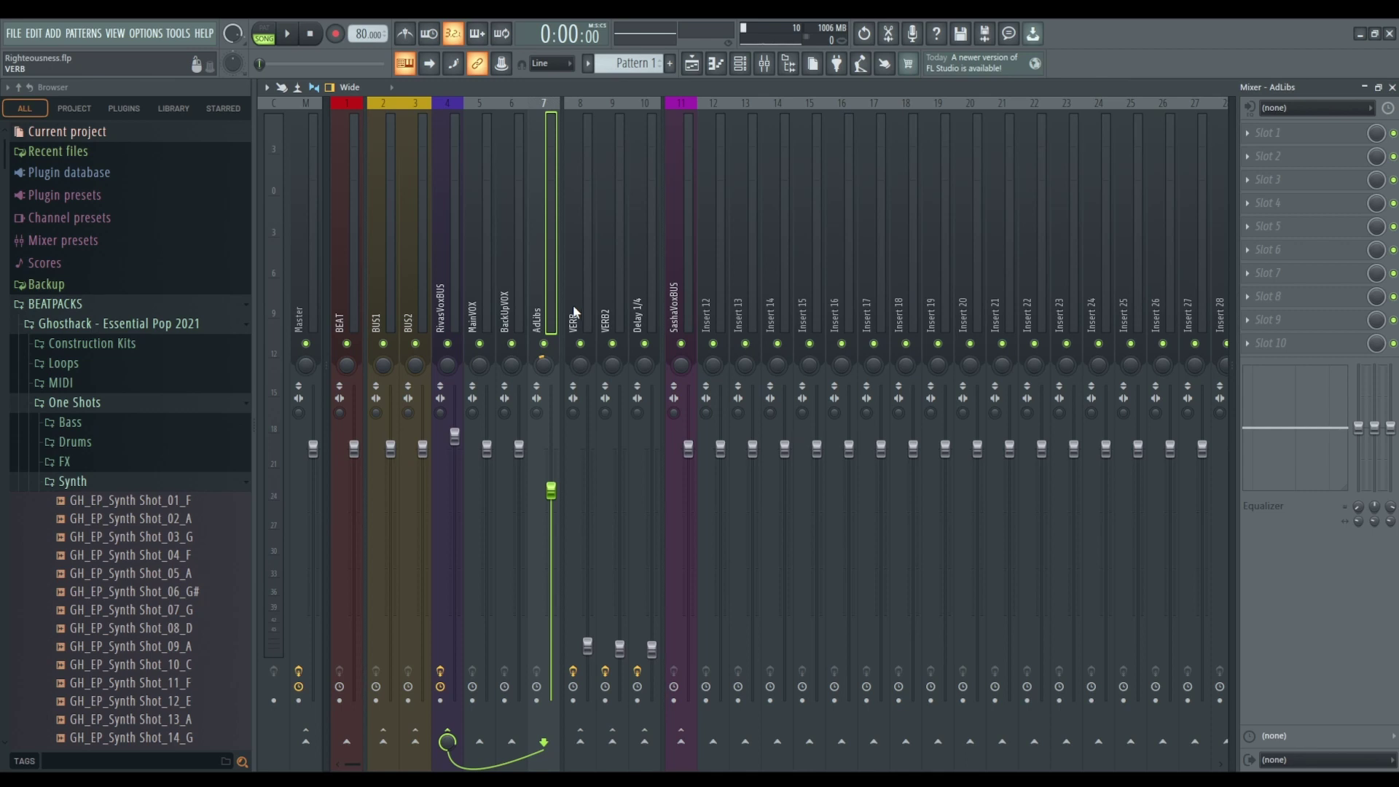
click(644, 252)
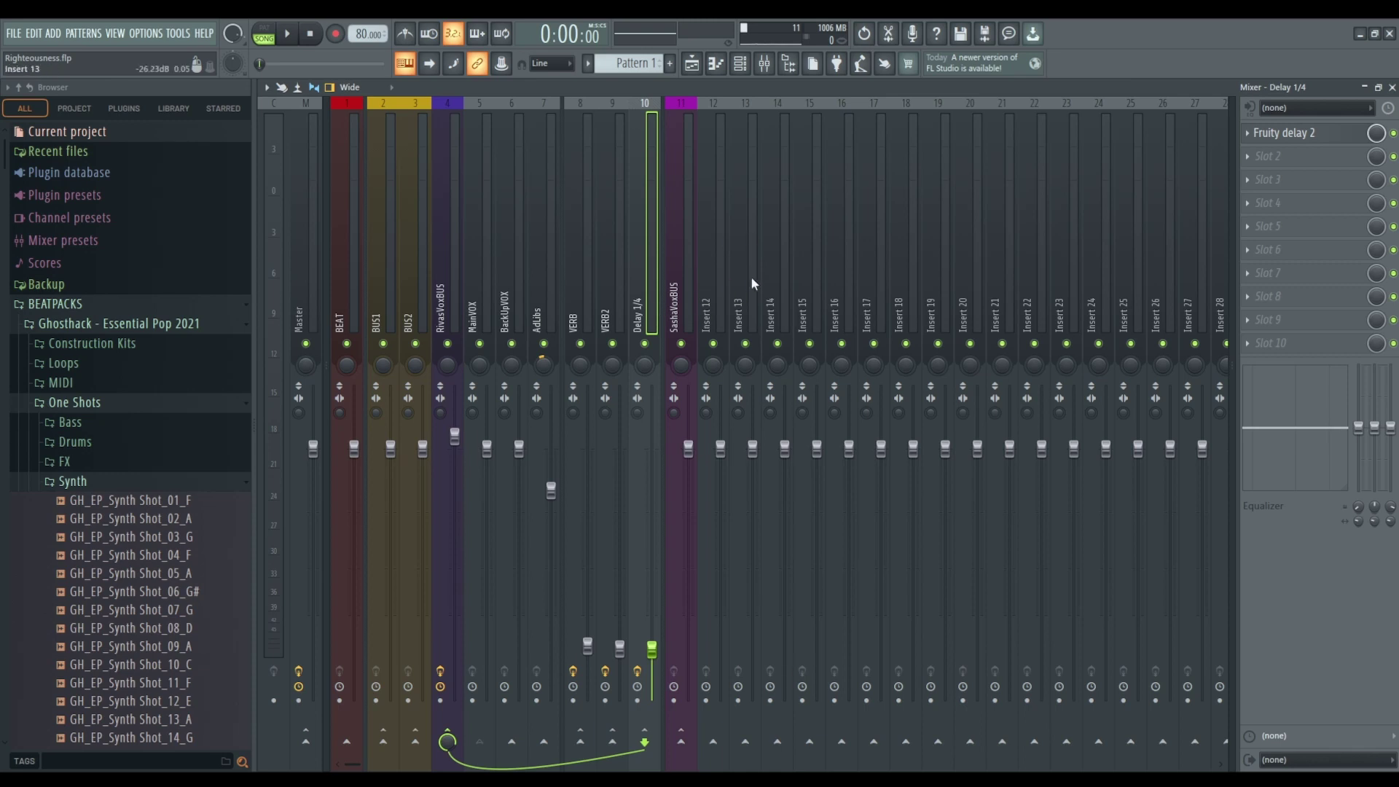
Rename mixer insert 12 as MainVOX and add a separator between it and insert 13.
click(717, 217)
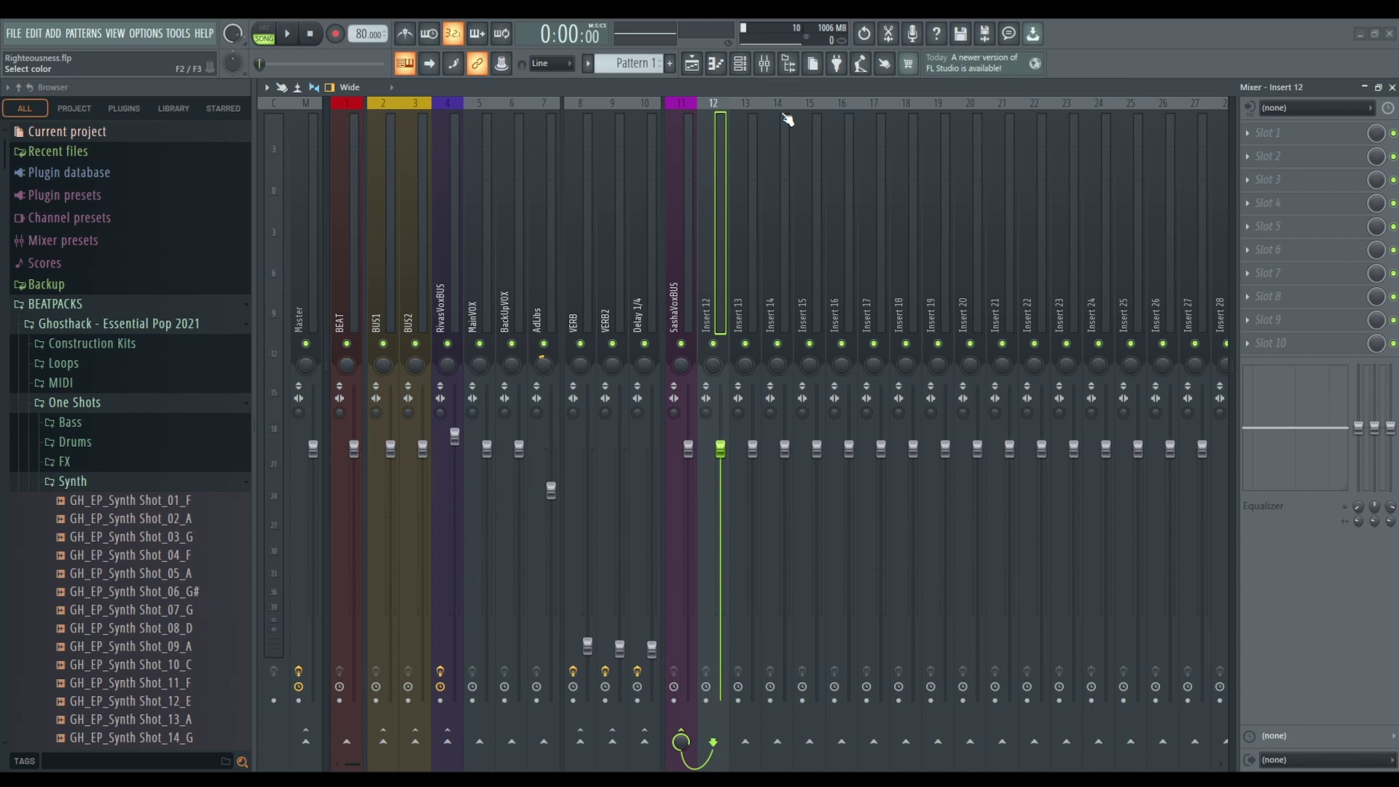
click(751, 183)
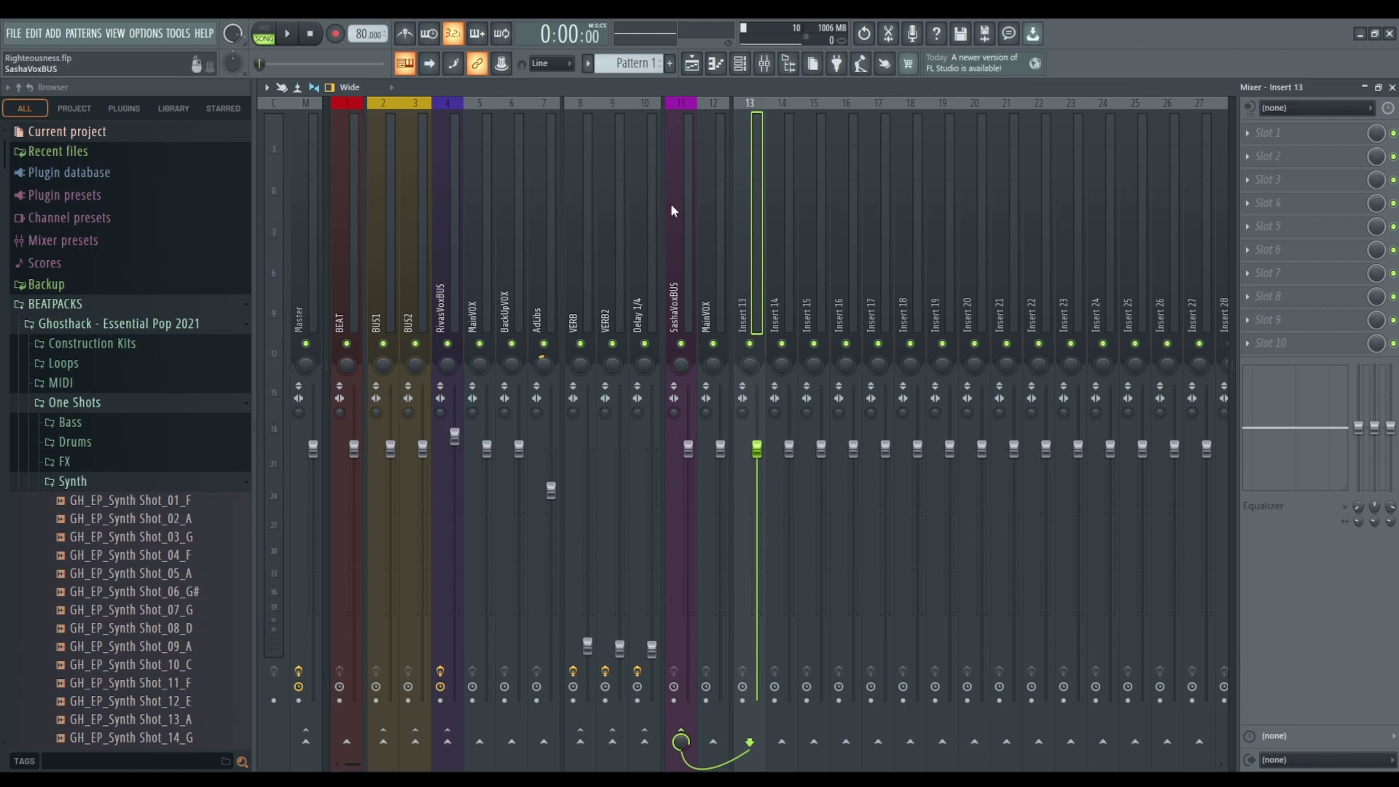
click(714, 142)
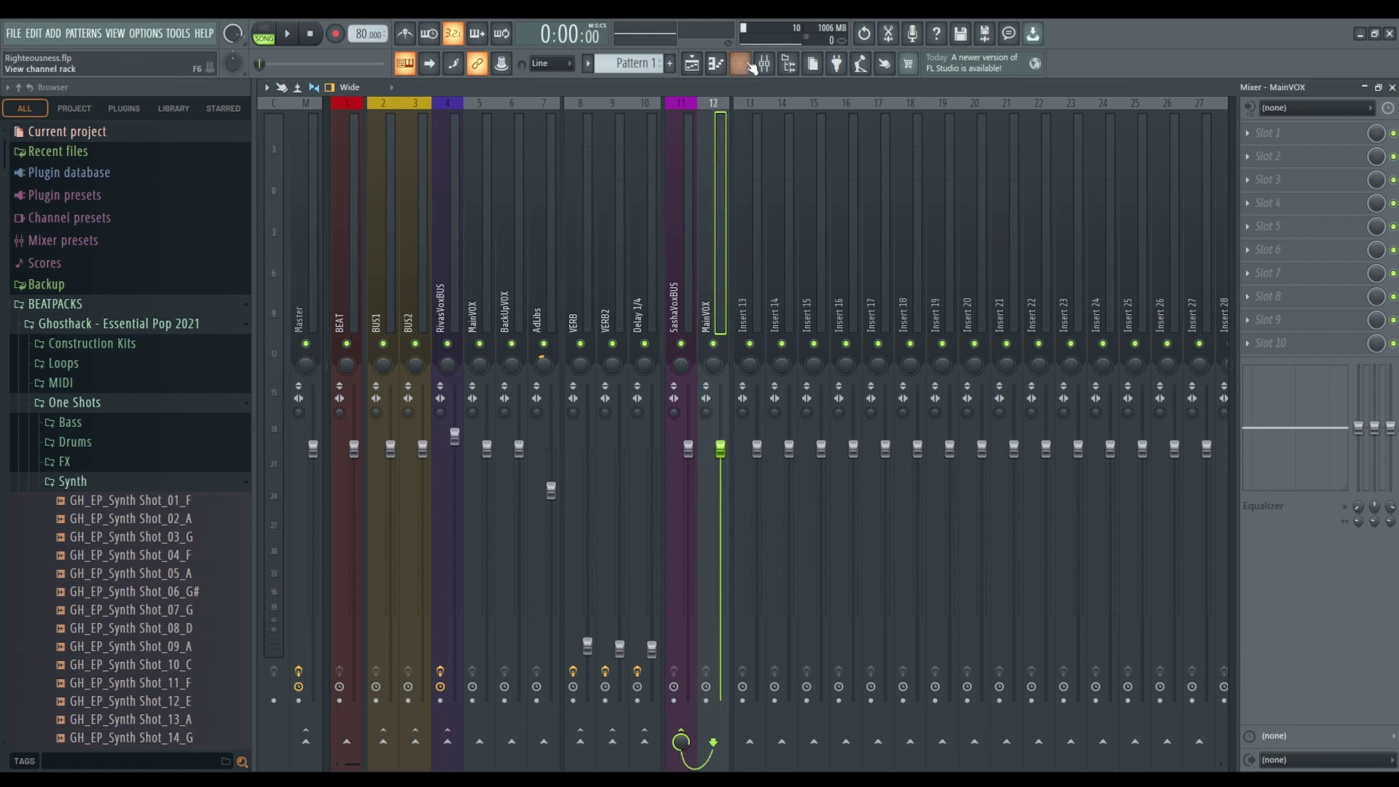
click(692, 64)
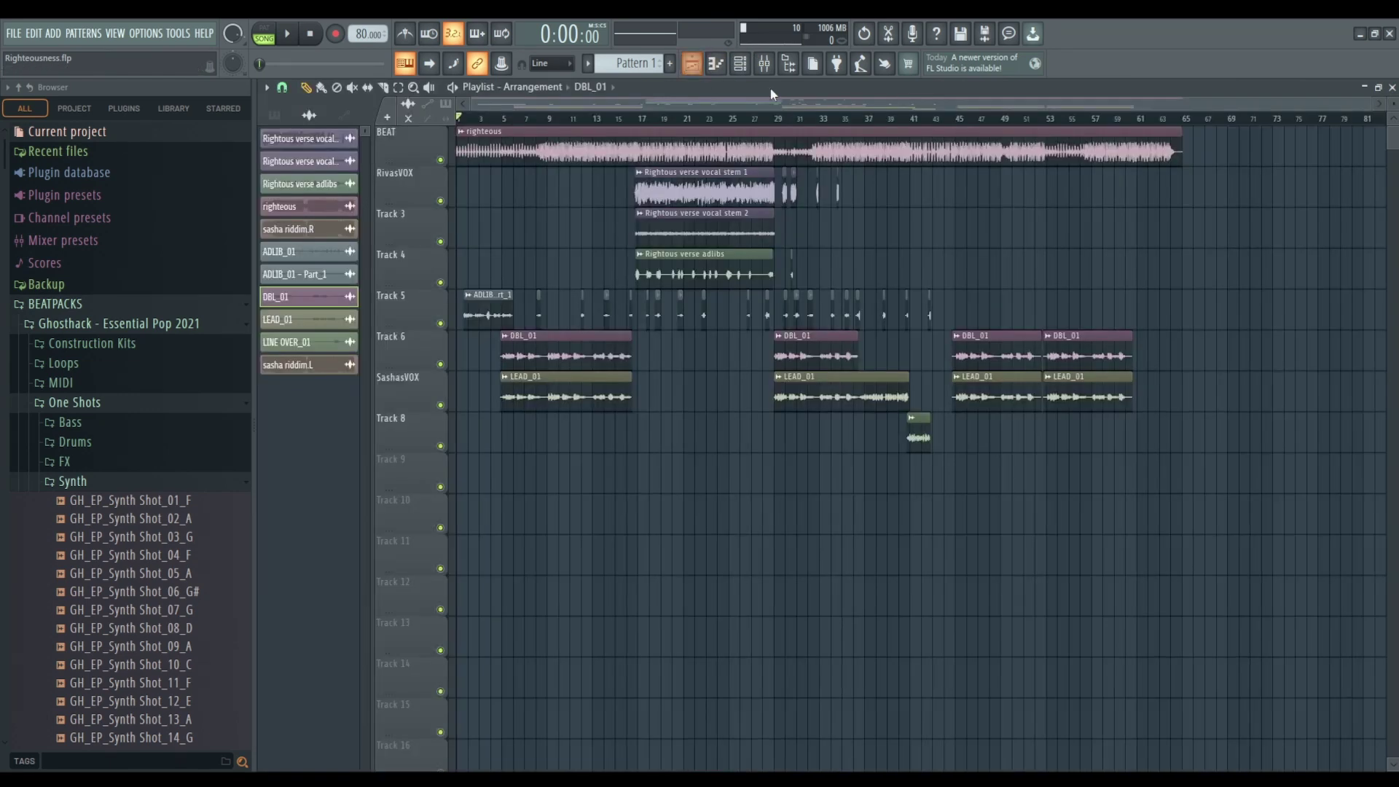
click(764, 67)
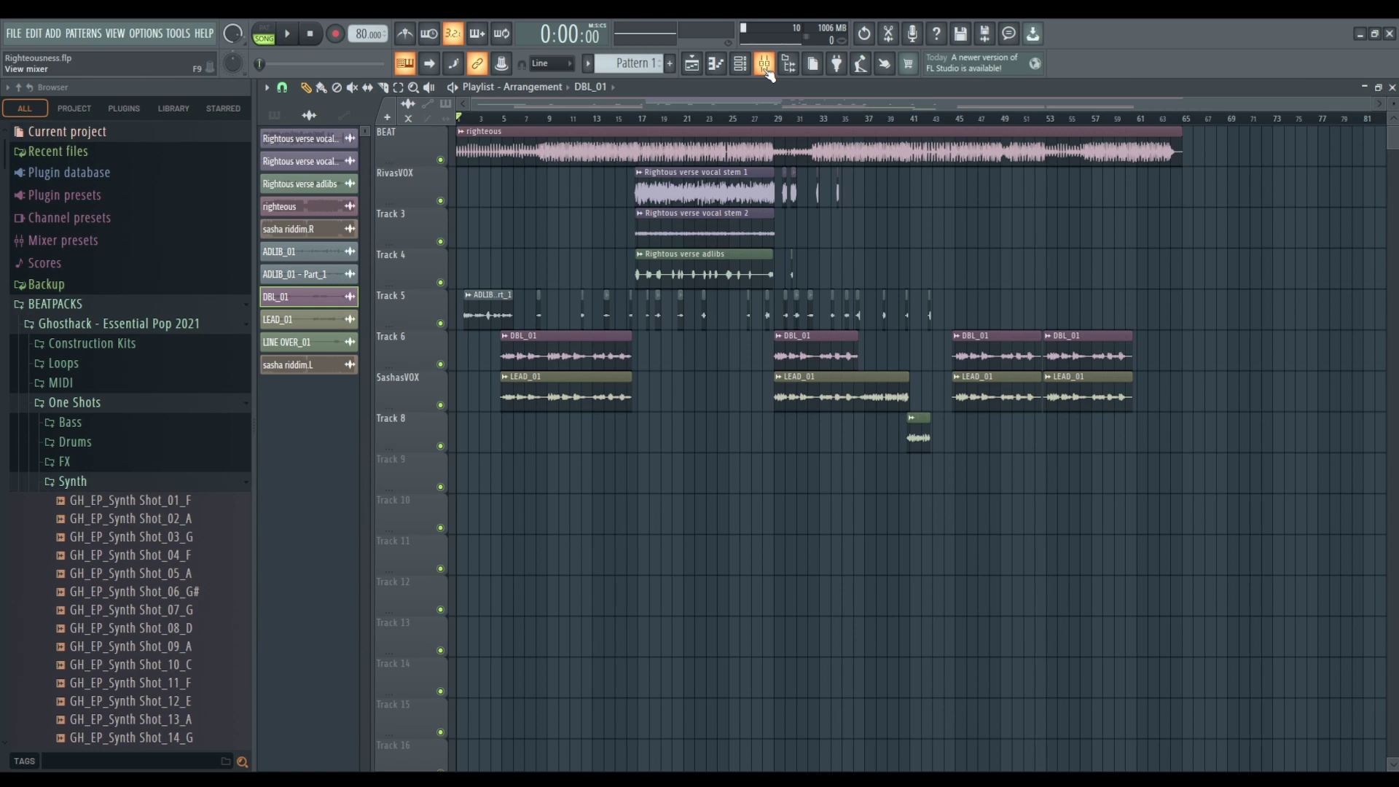
click(767, 69)
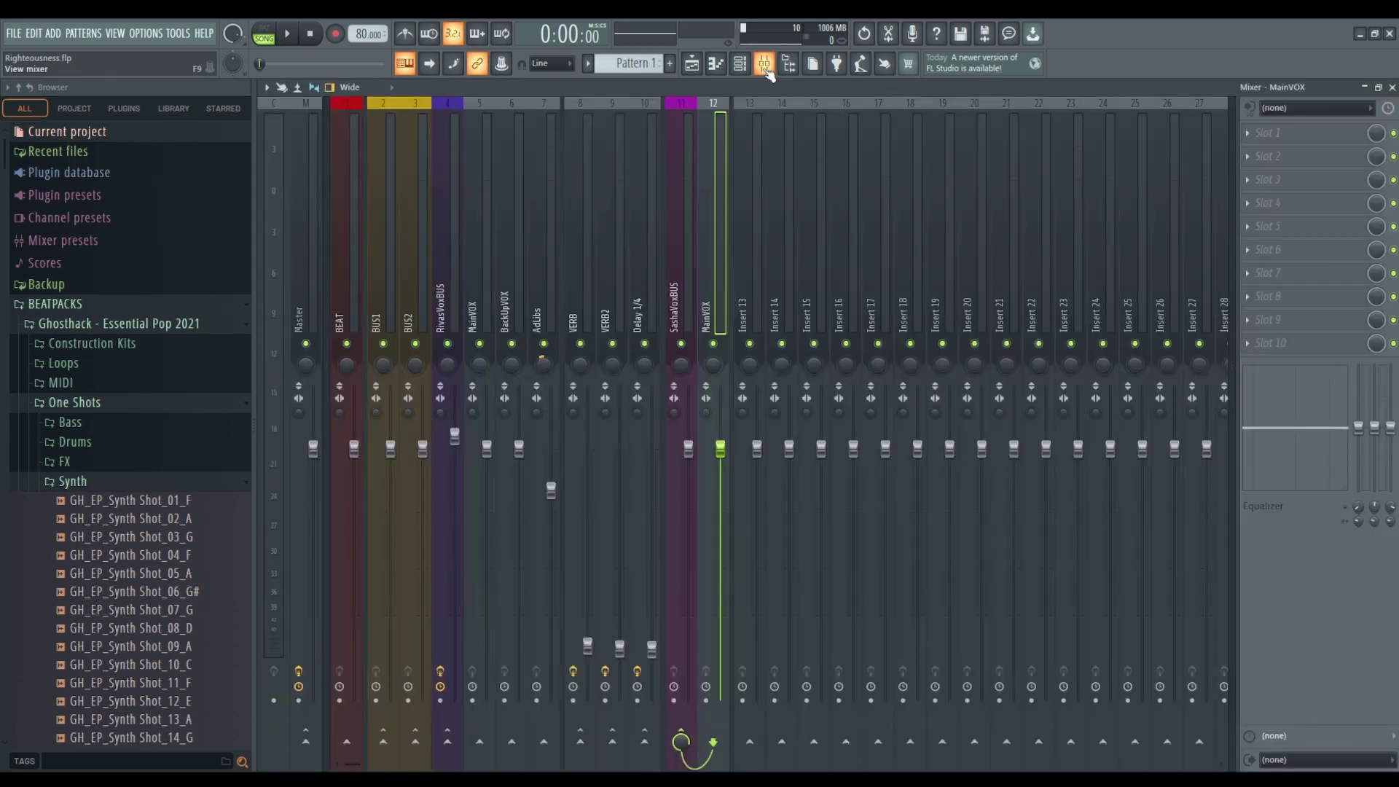
Rename mixer inserts 13 and 14 as ChorusVOXL and ChorusVOXR, and colour both magenta.
click(750, 242)
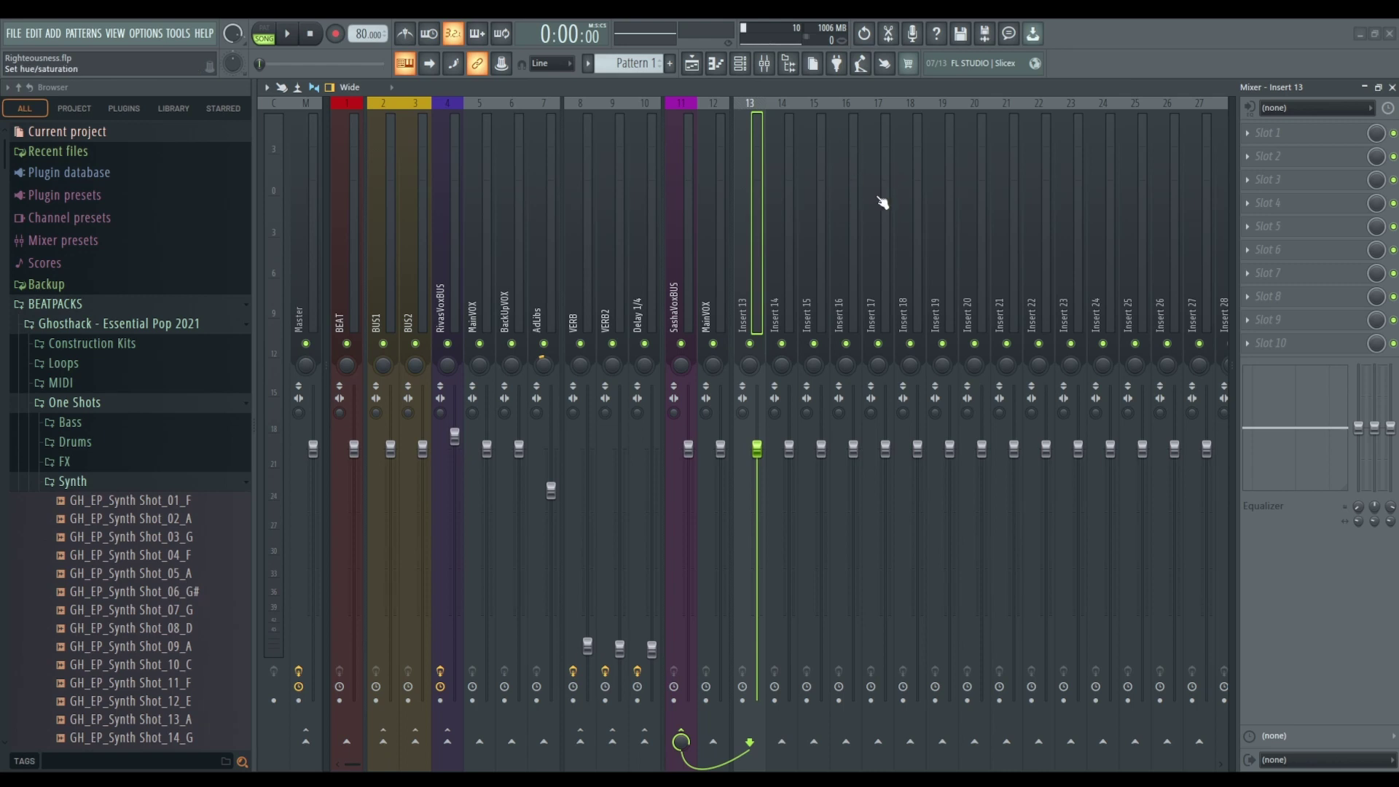
key(Return)
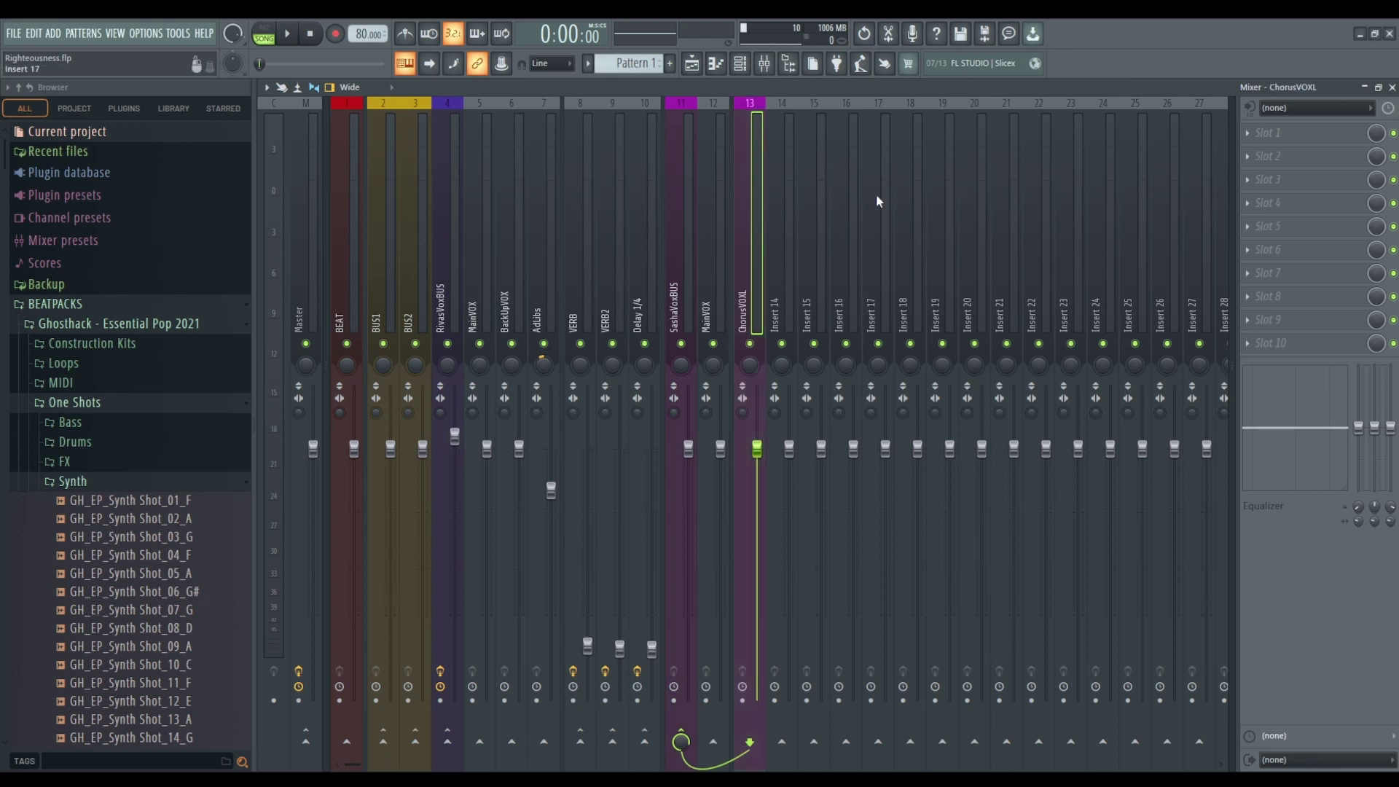
click(788, 164)
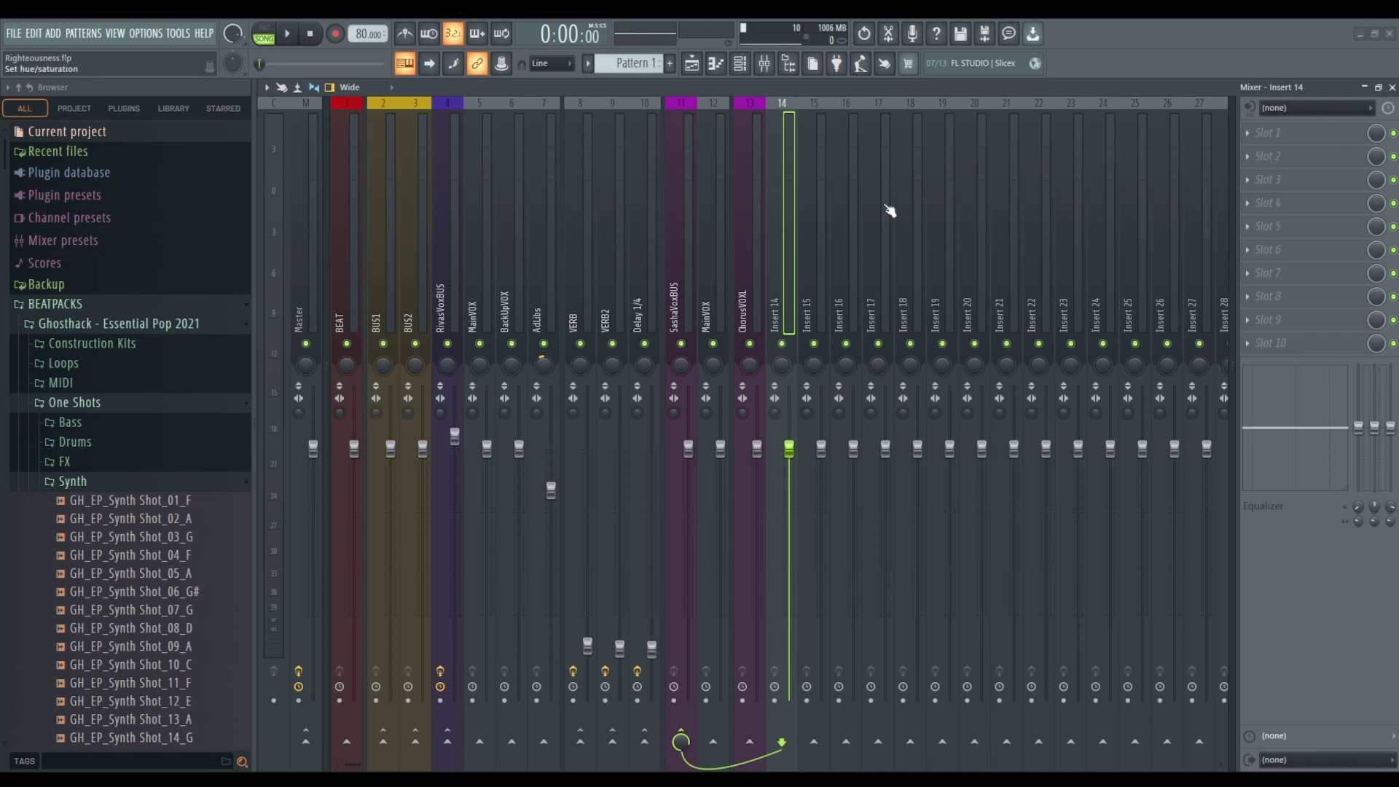
key(Return)
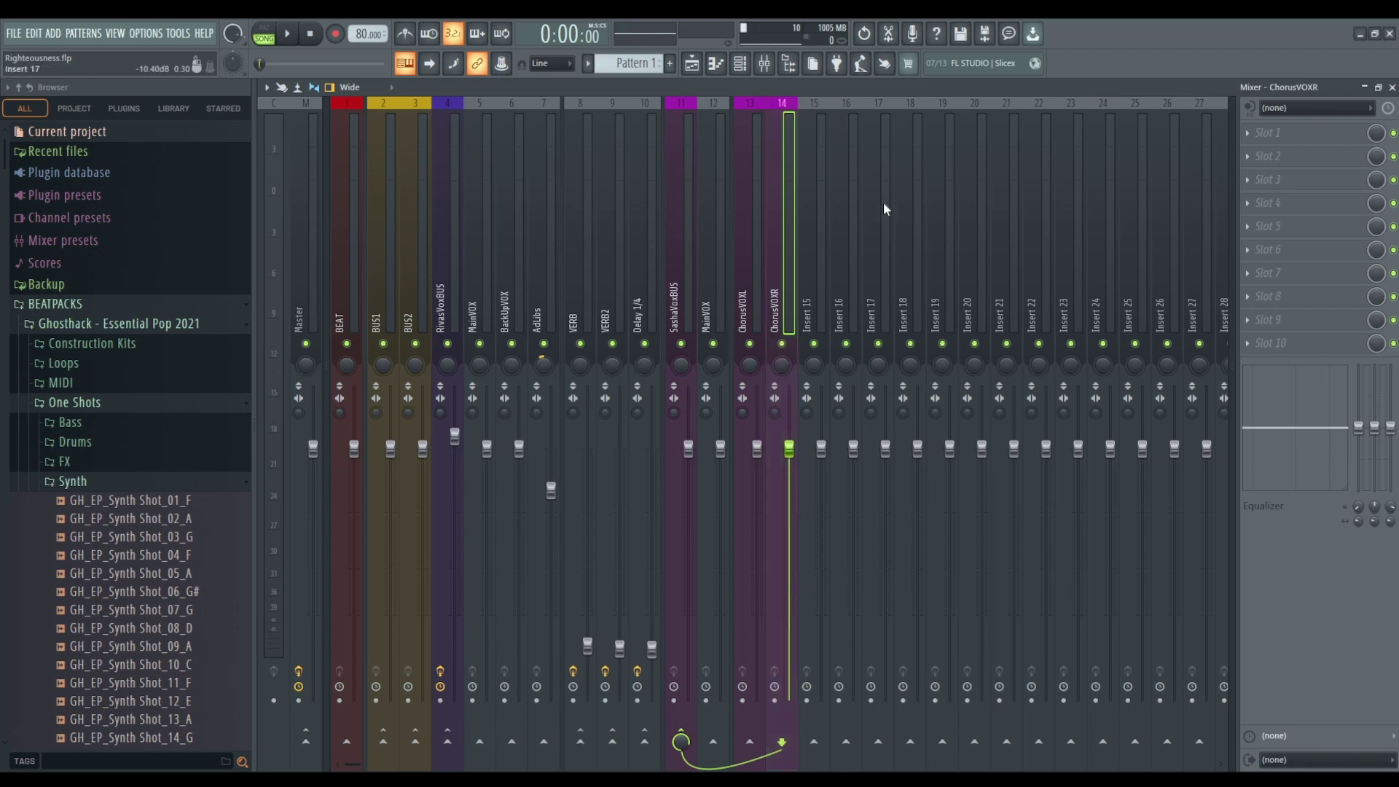
Pan ChorusVOXL about 64% left and ChorusVOXR about equally far to the right.
drag(749, 364, 749, 378)
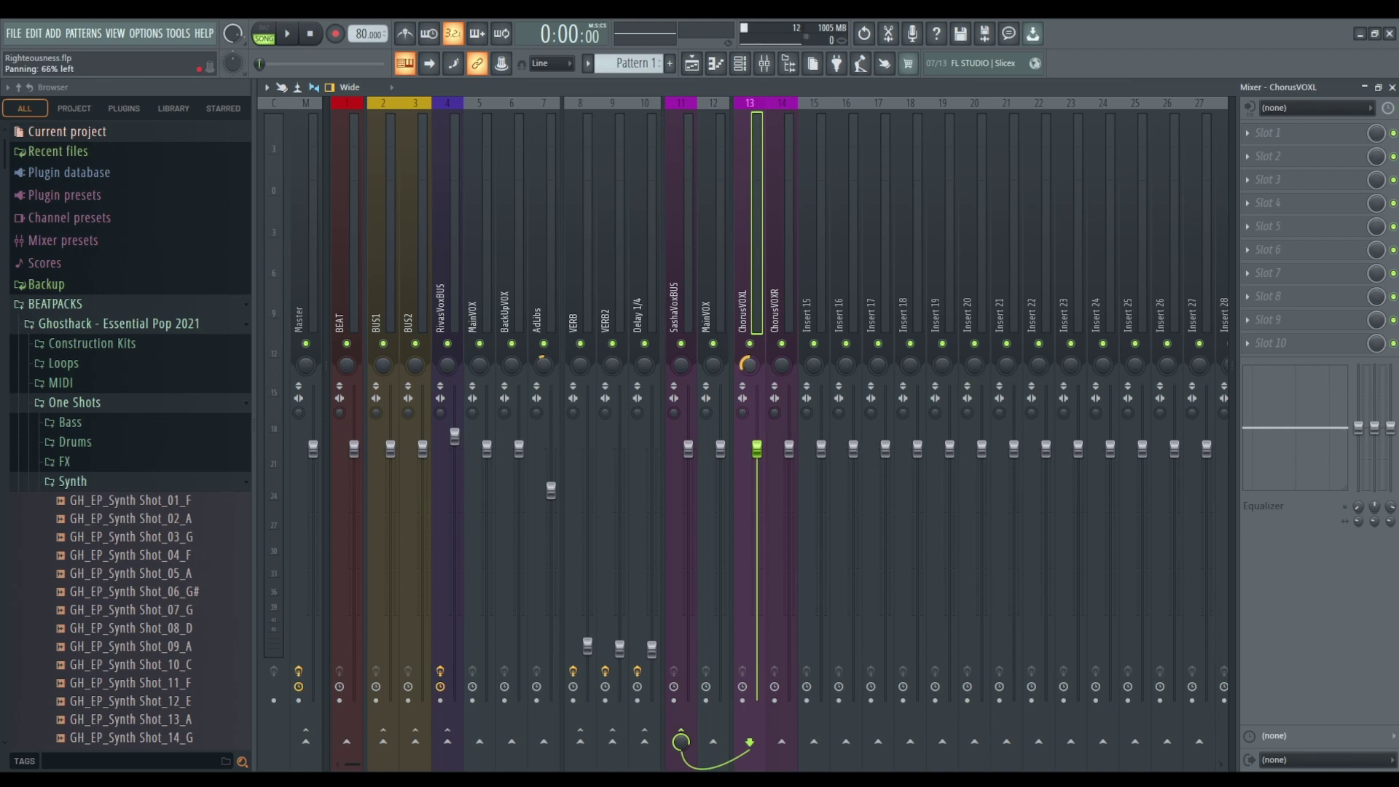
drag(781, 365, 781, 355)
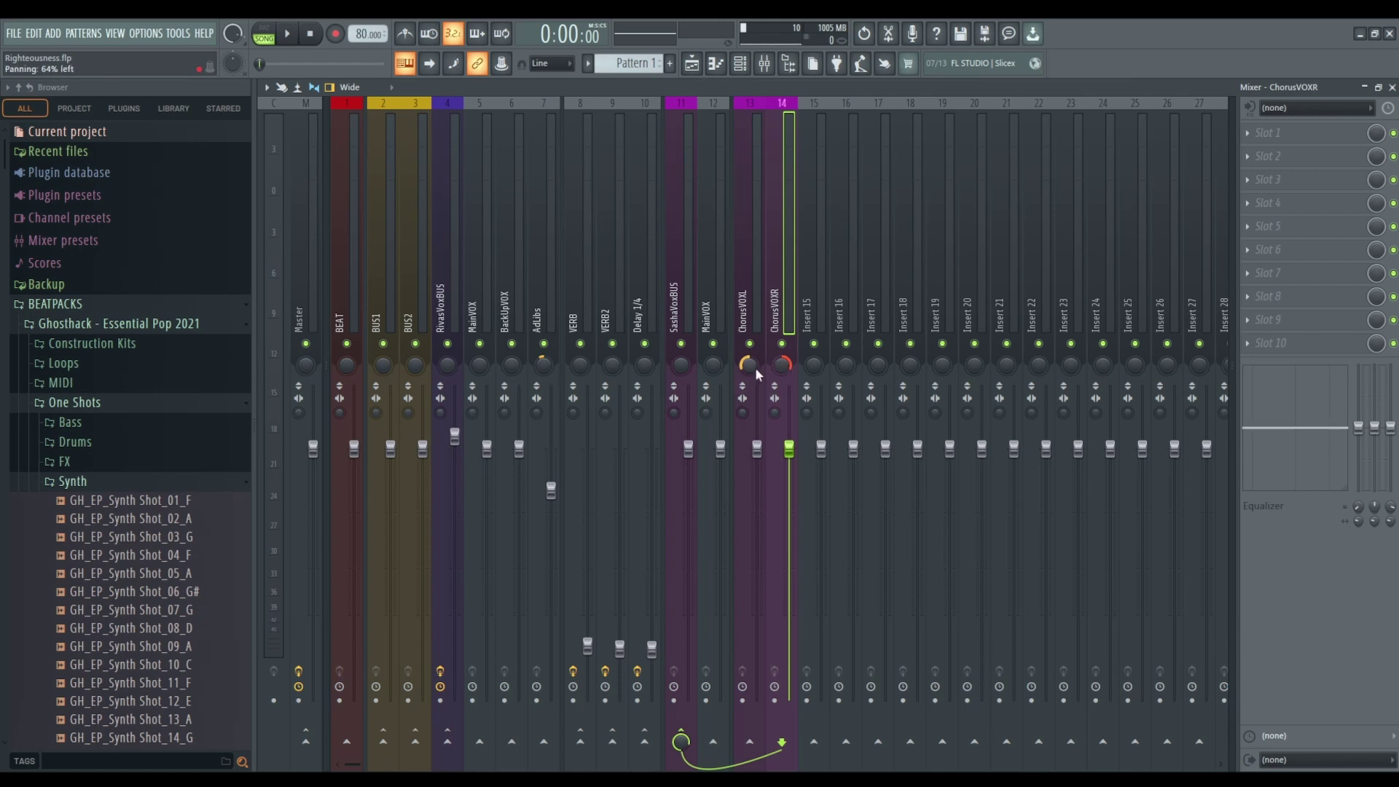
Open mixer insert 15 for renaming and colouring.
click(823, 242)
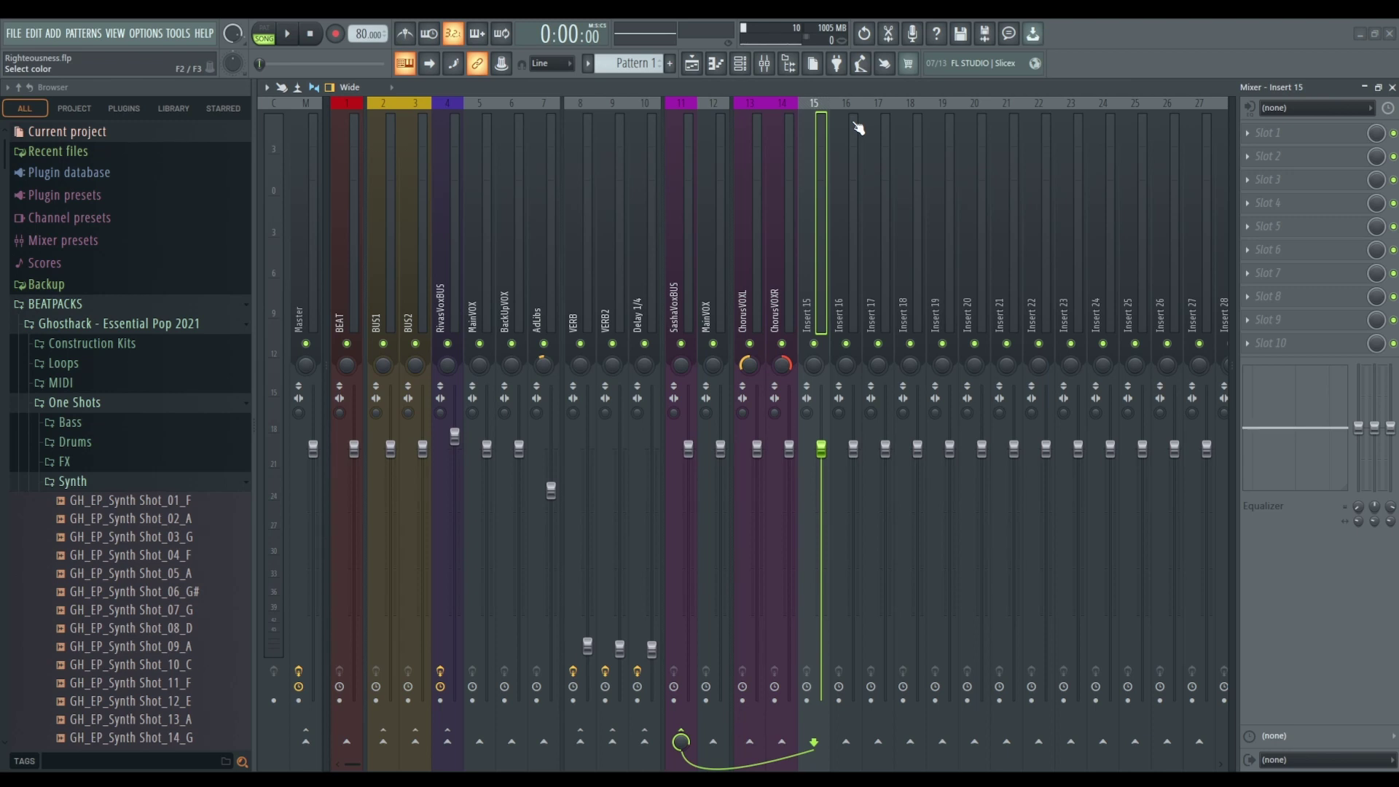
Slice the second LEAD_01 clip in the playlist within bar 36, where the DBL_01 clip above it ends.
key(F5)
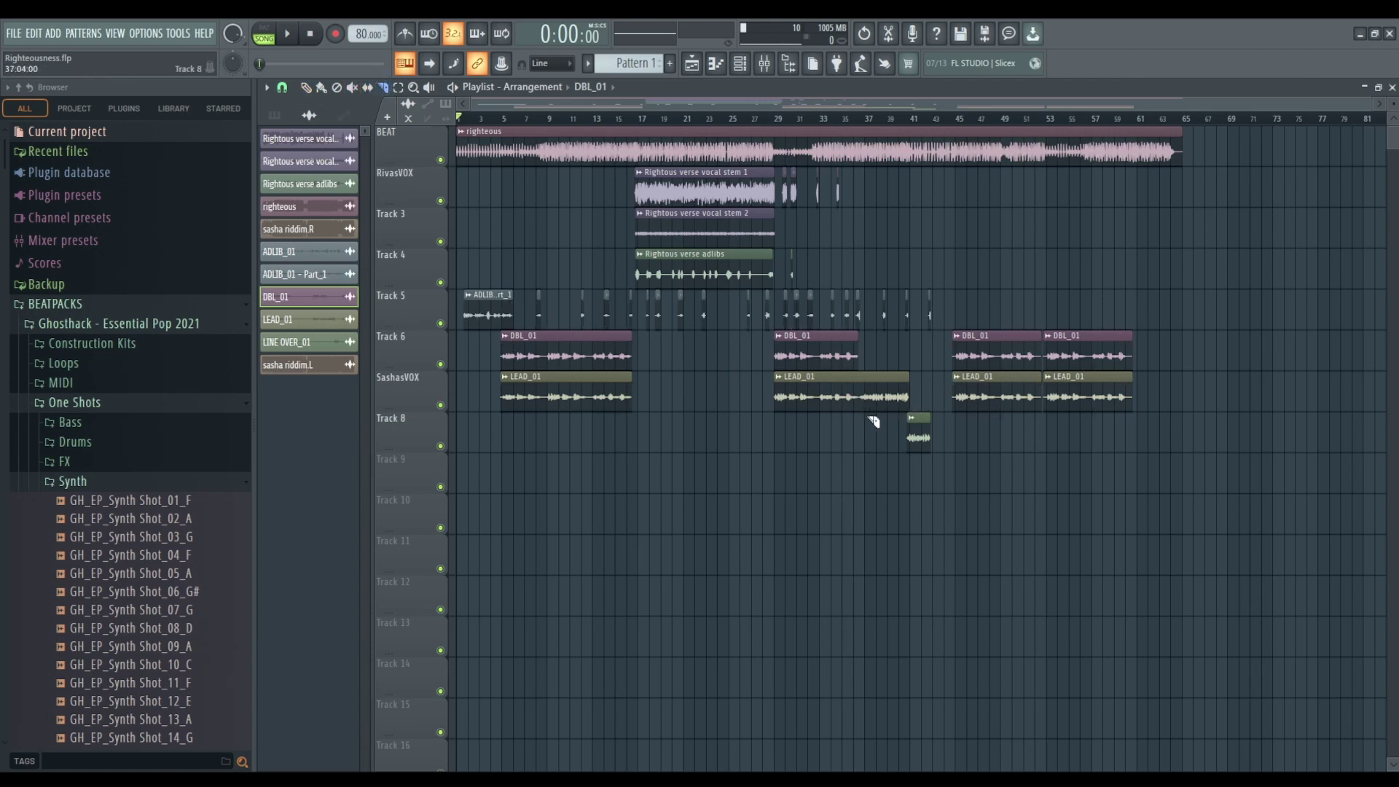
scroll(872, 421, up, 8)
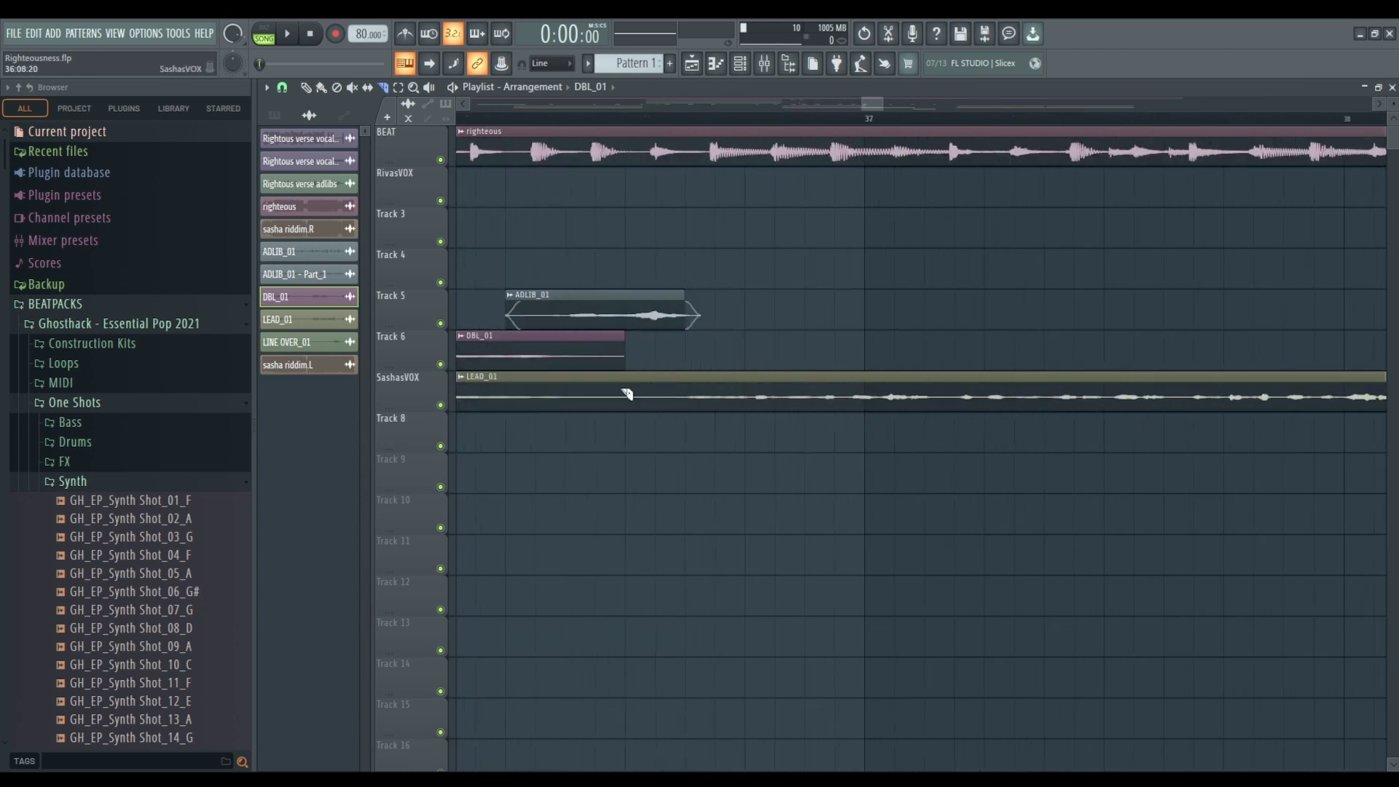
scroll(513, 358, down, 8)
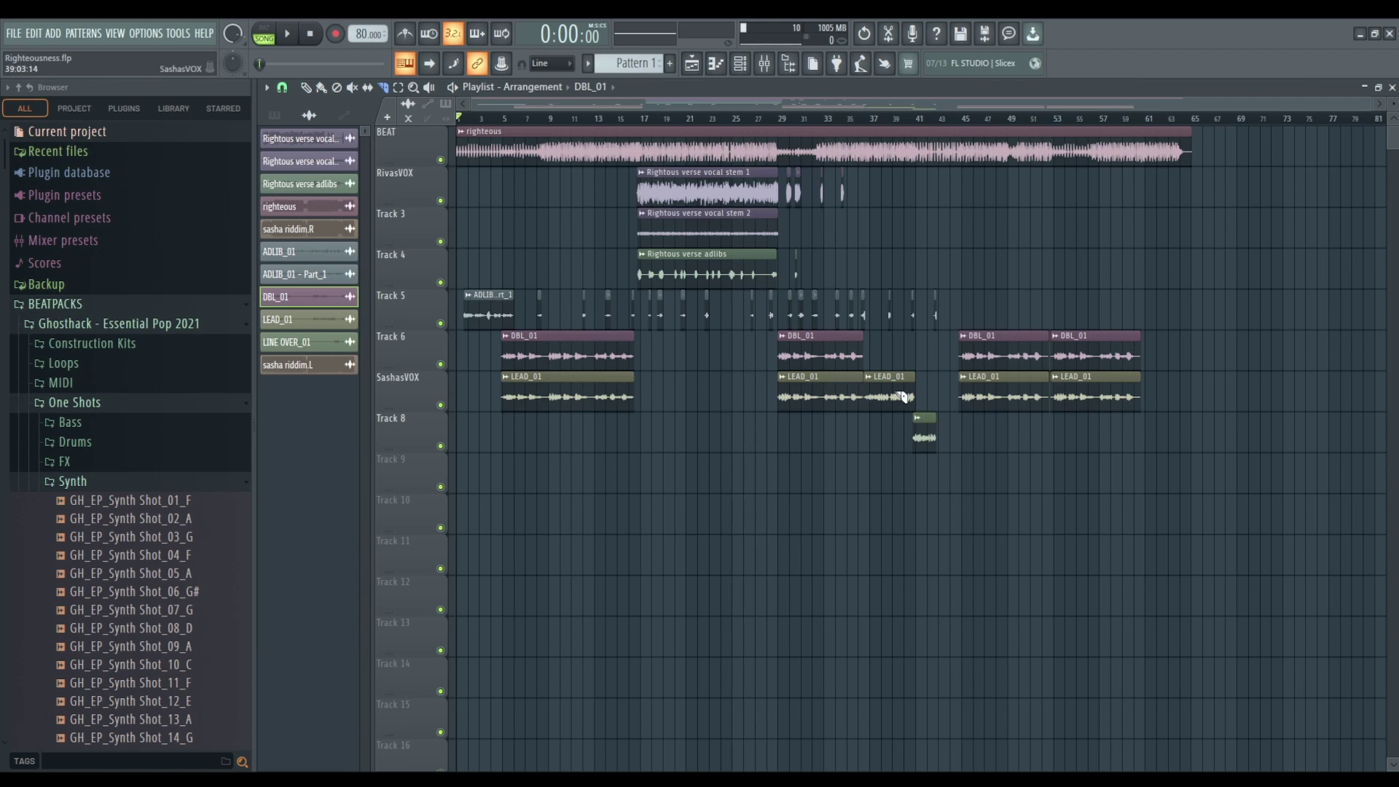
Route the ADLIB_01 - Part_1 clip on Track 5 to mixer track 12 (MainVOX).
scroll(911, 397, up, 3)
scroll(457, 324, up, 2)
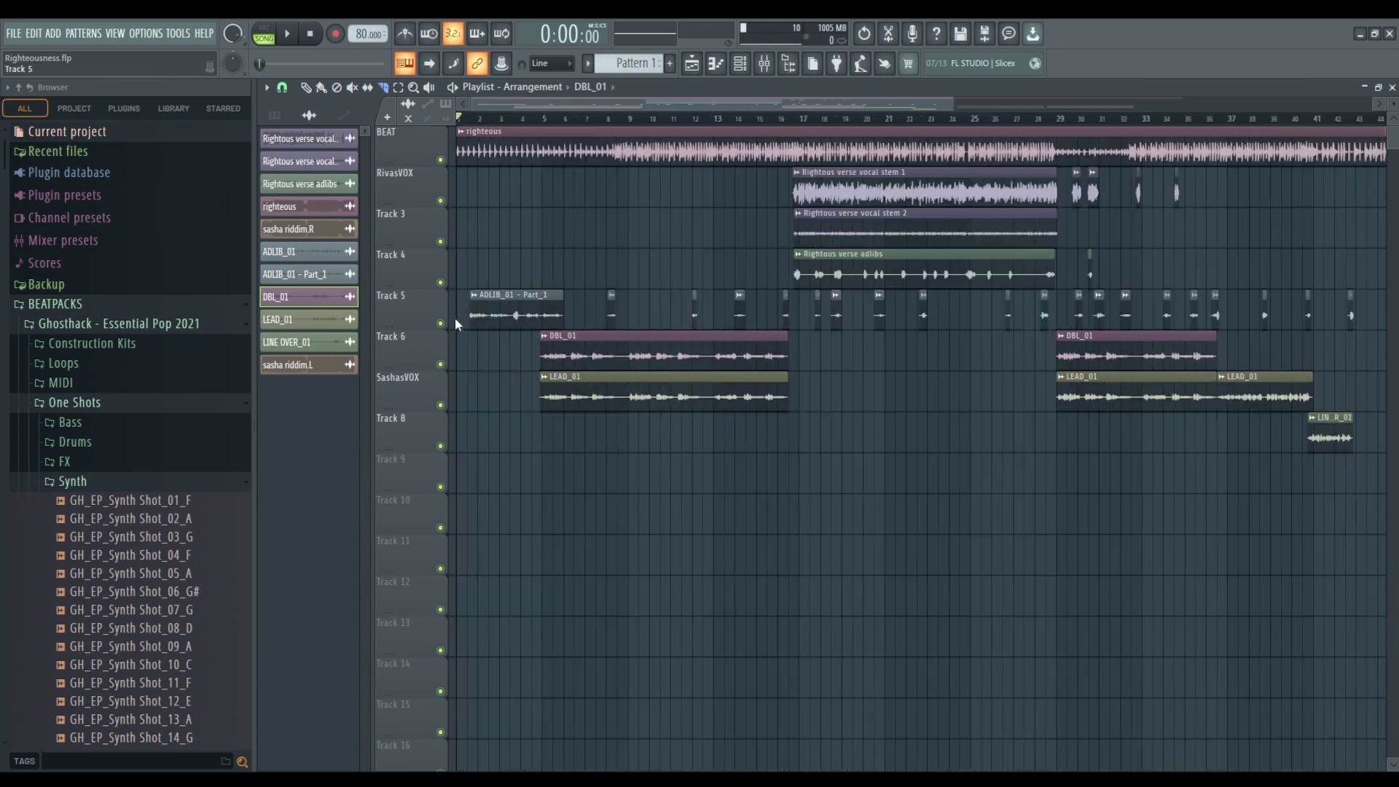
scroll(457, 324, up, 3)
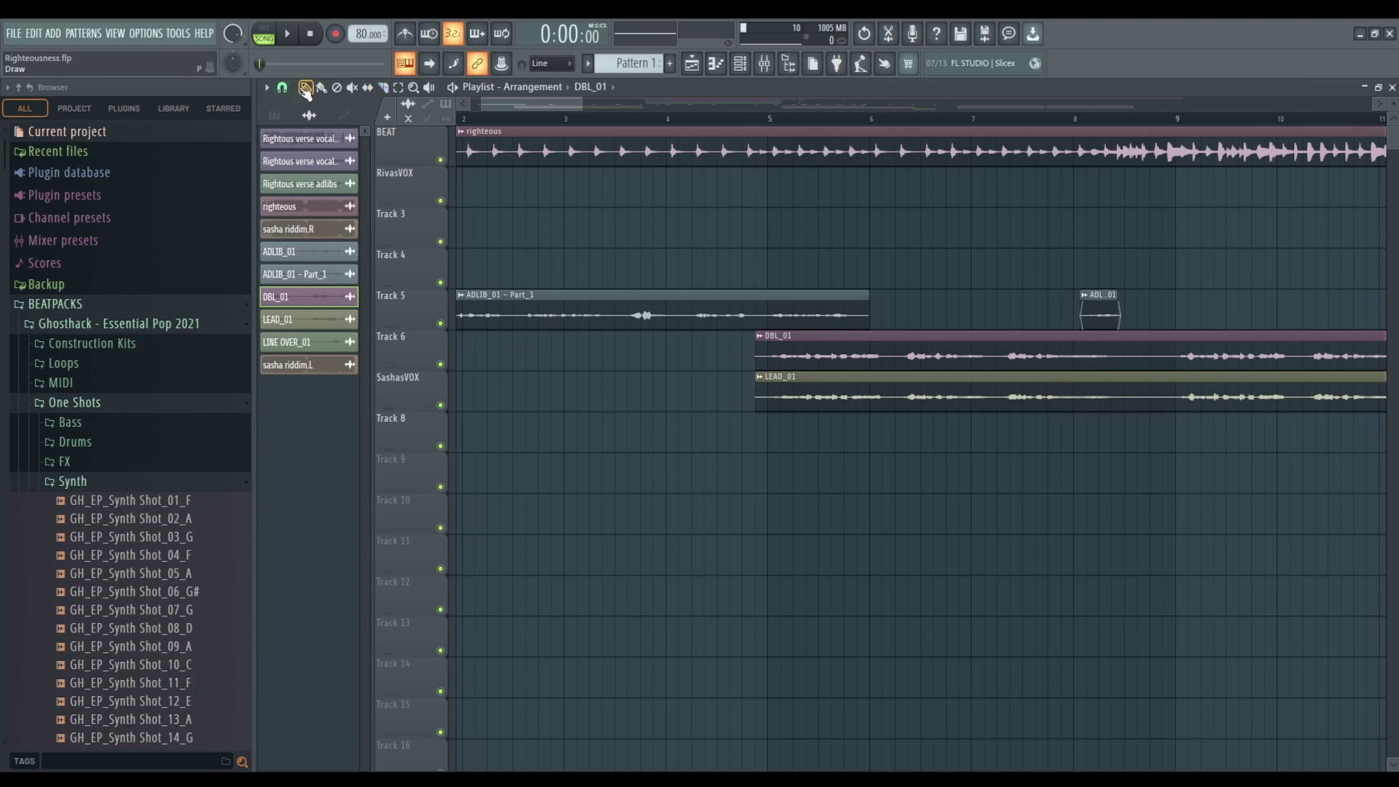
click(590, 303)
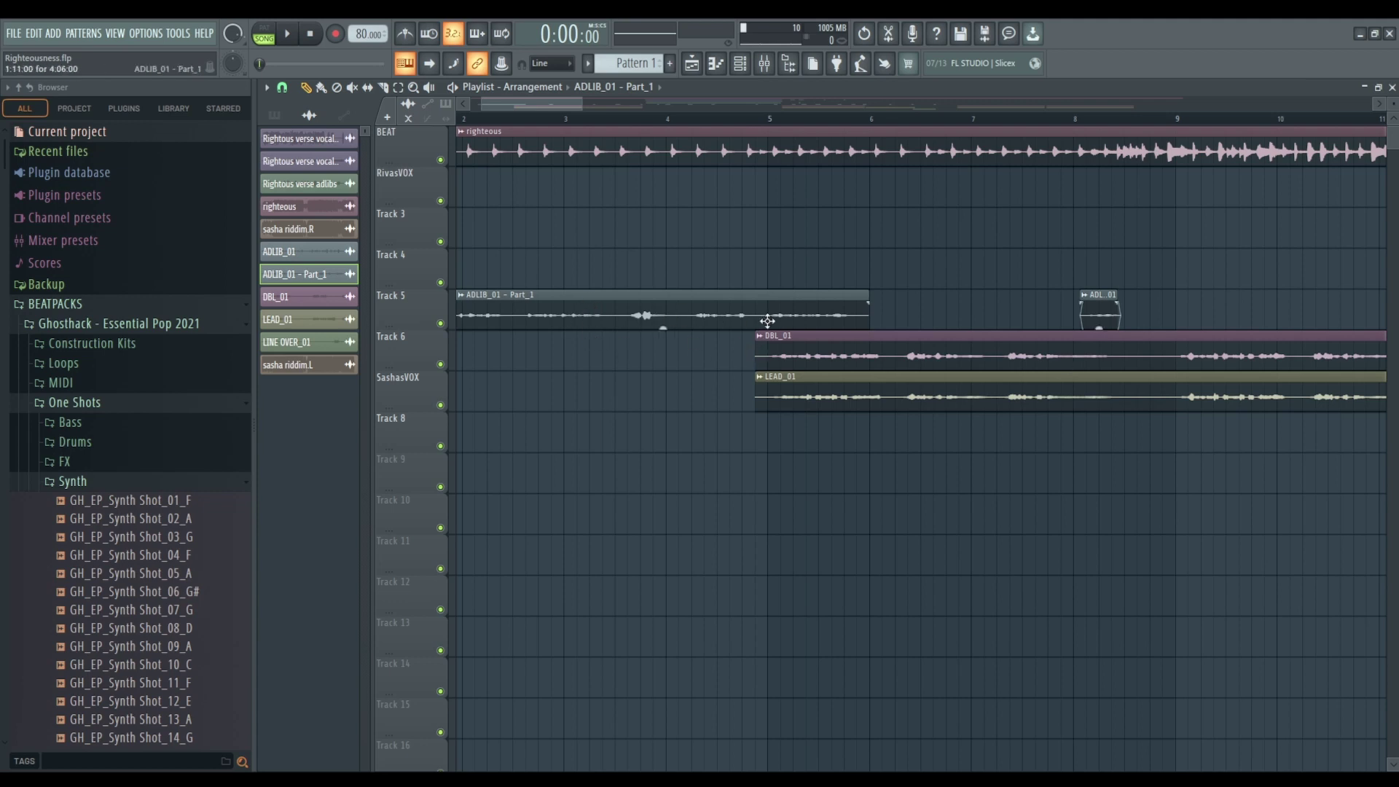
scroll(609, 98, left, 2)
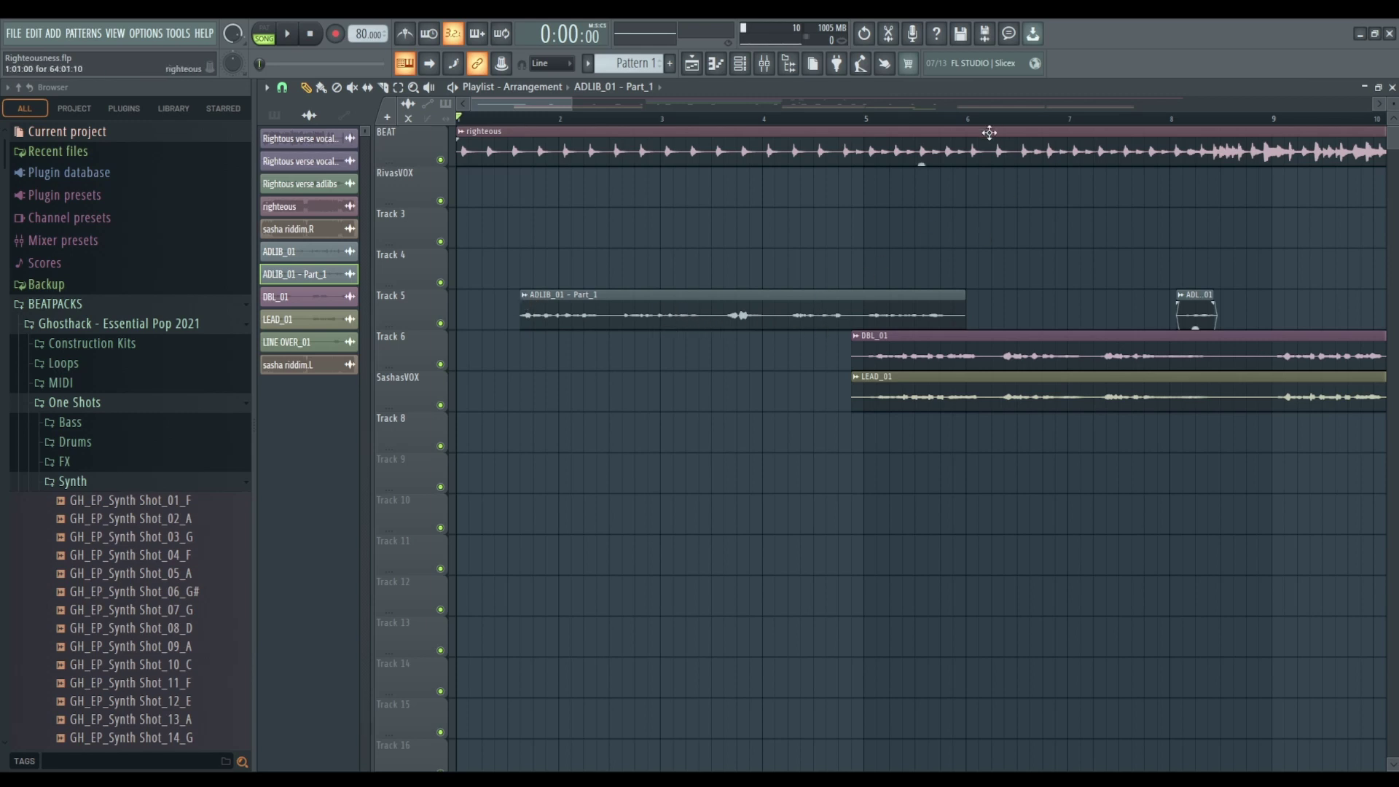
scroll(912, 111, down, 2)
scroll(913, 108, right, 10)
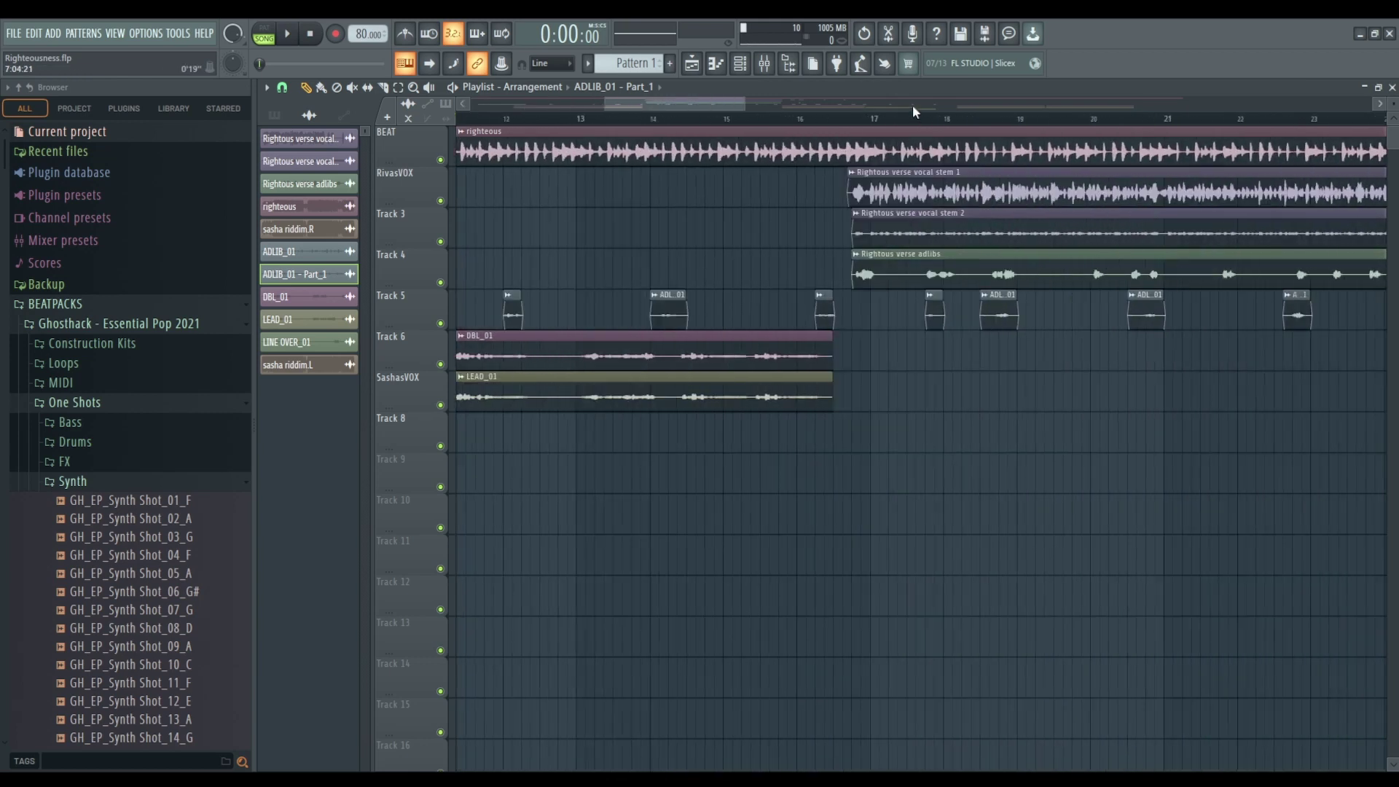
scroll(914, 111, left, 9)
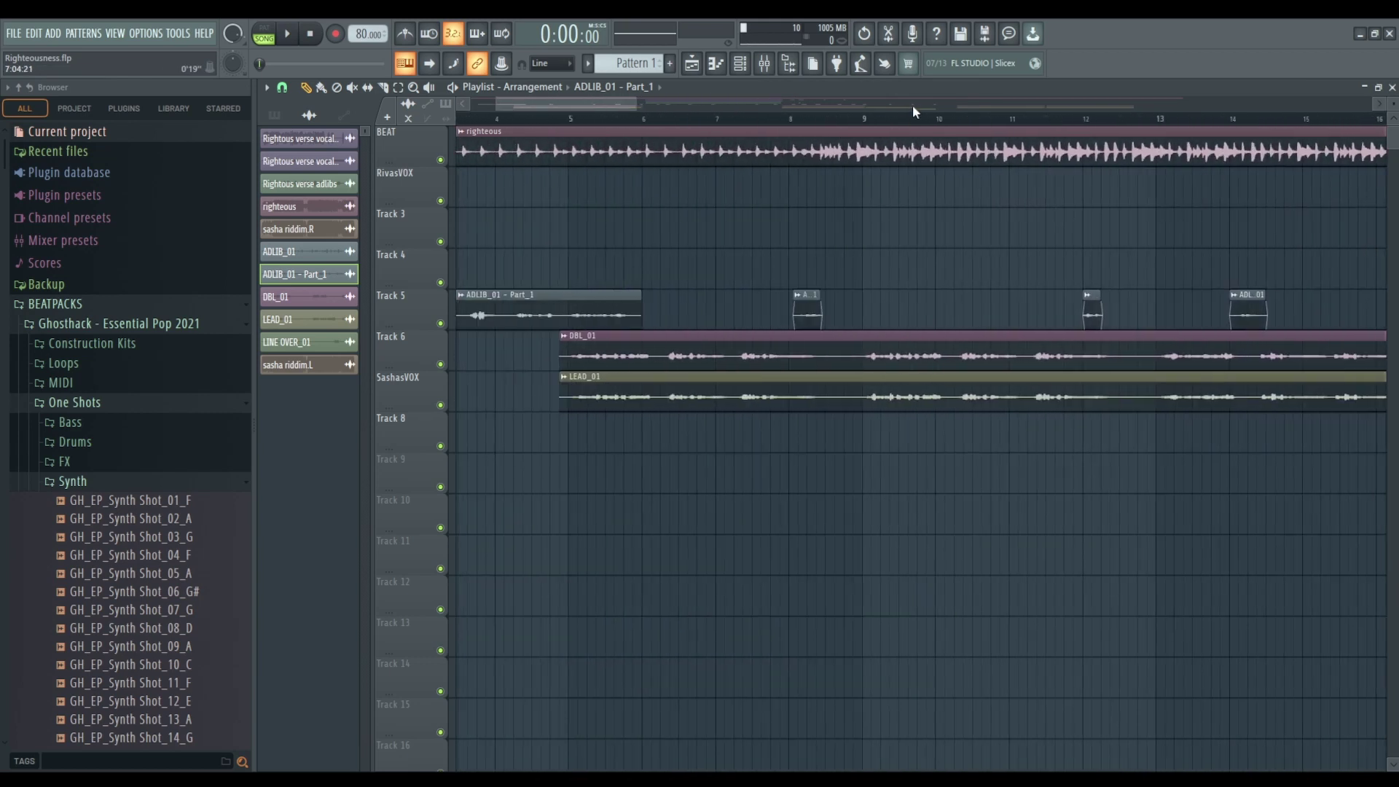
double_click(641, 296)
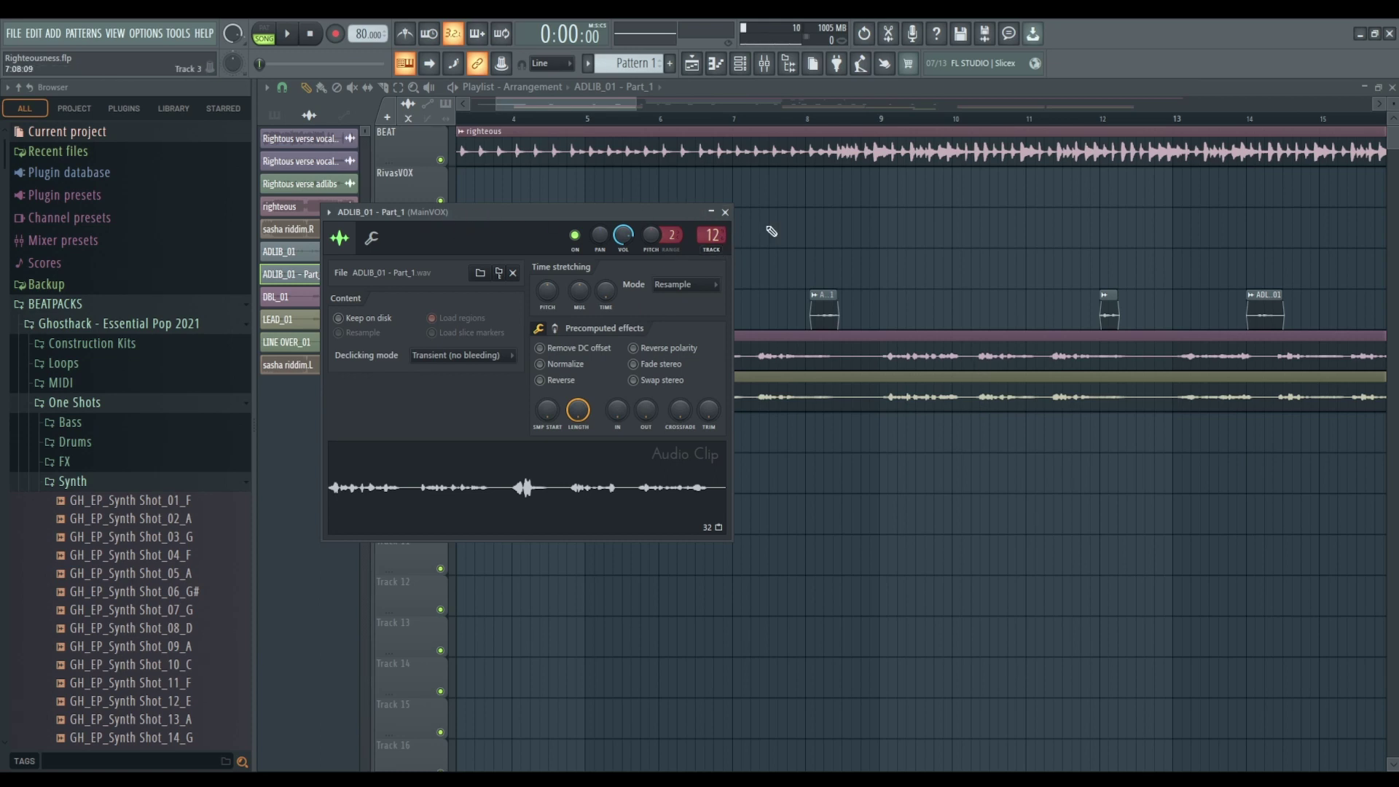
key(Escape)
Route the short ADLIB_01 clips on Track 5 to mixer track 15 (Adlibs).
double_click(820, 316)
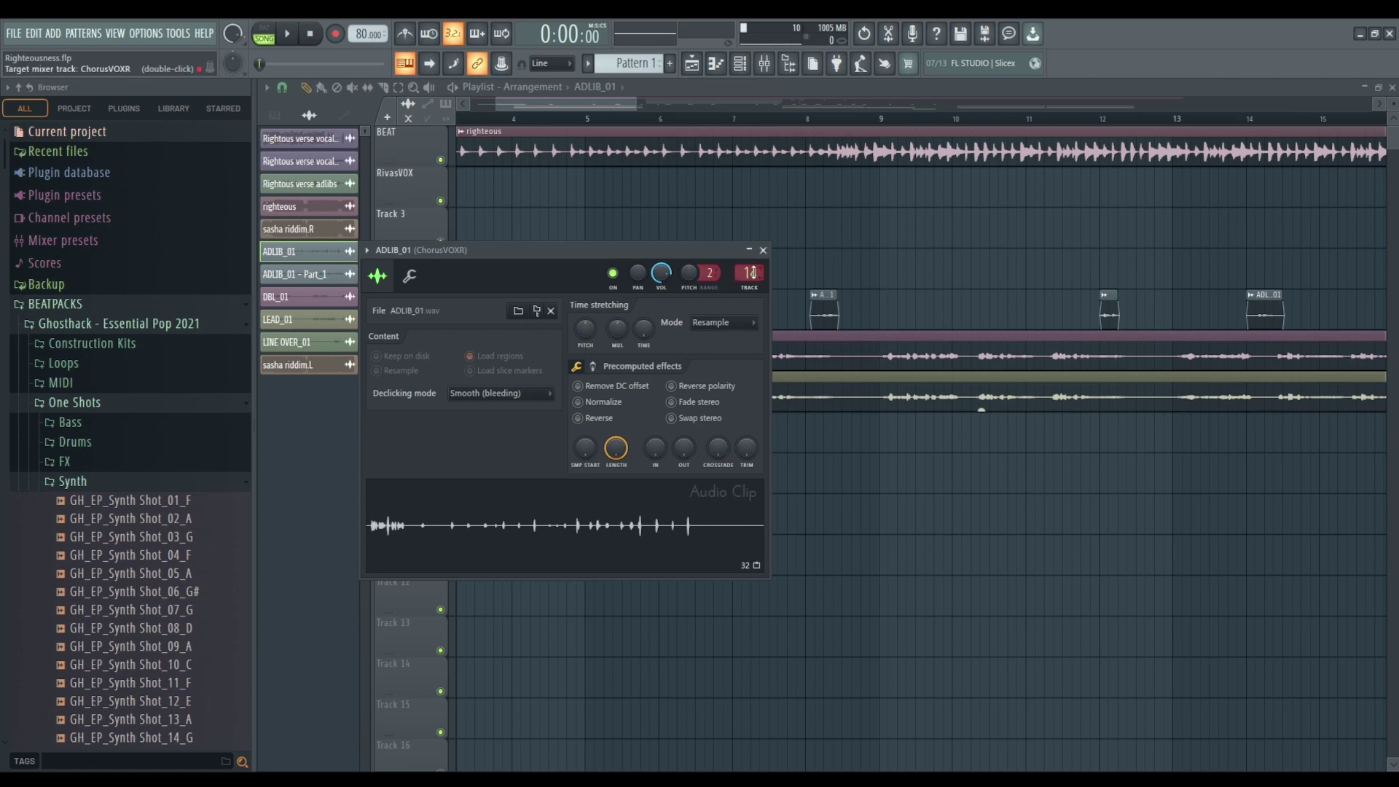
click(763, 249)
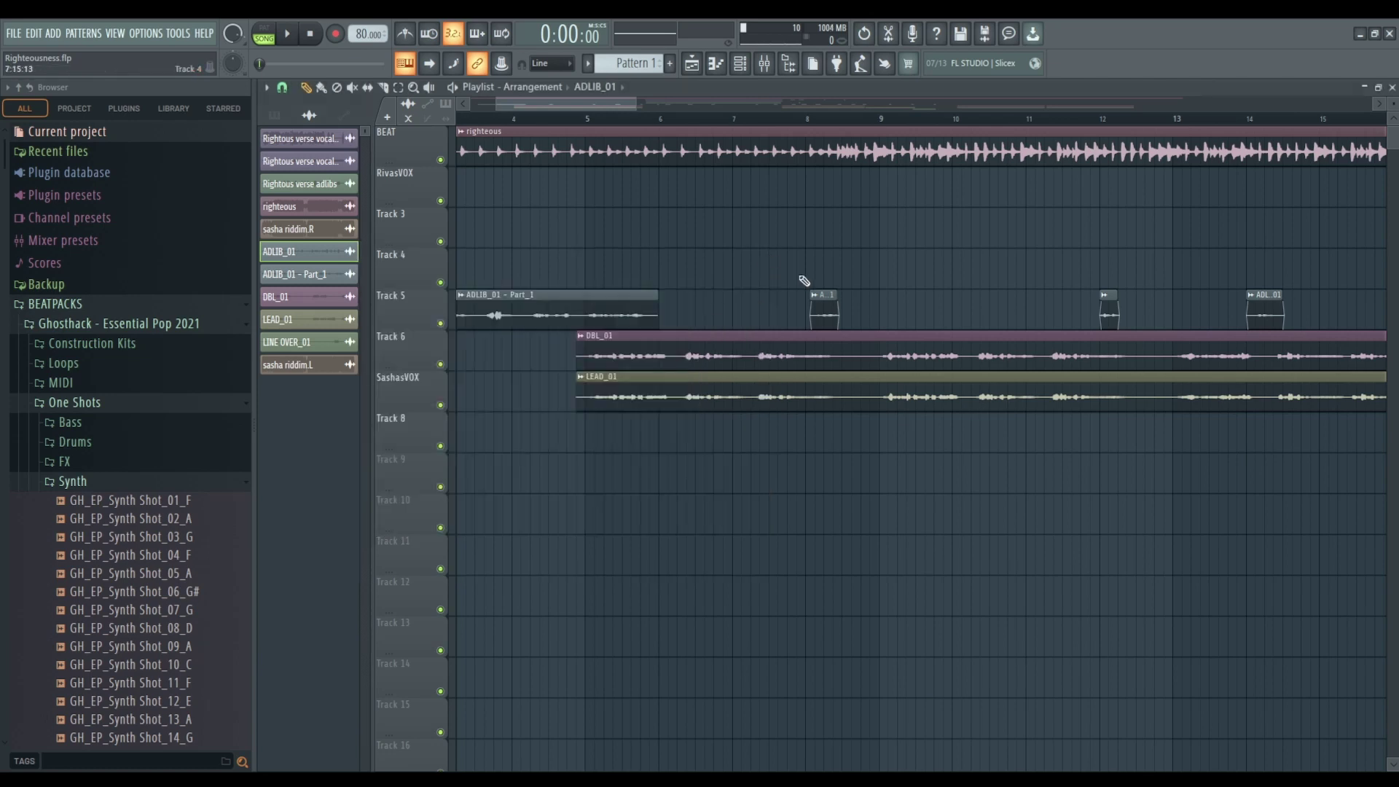
double_click(1108, 313)
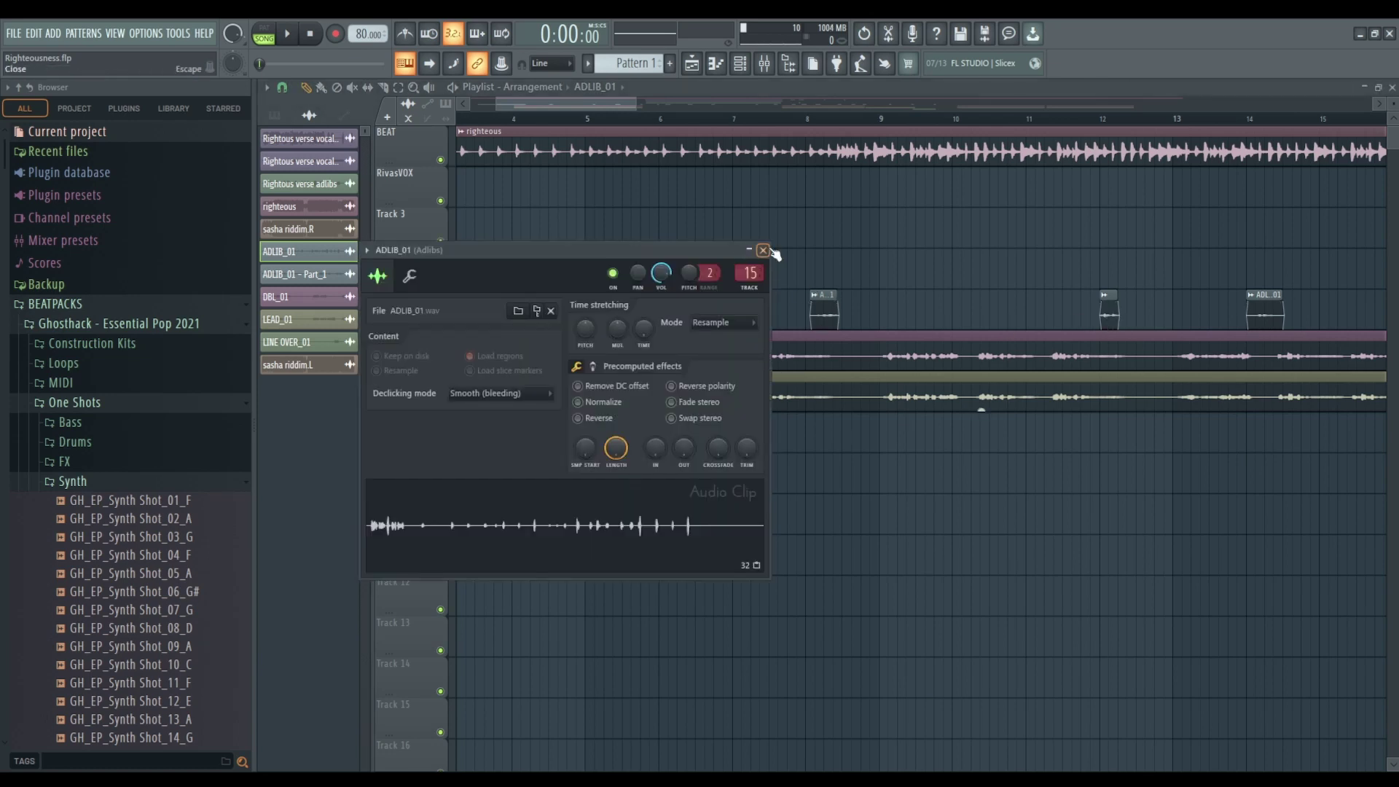
click(763, 250)
double_click(1260, 313)
click(762, 250)
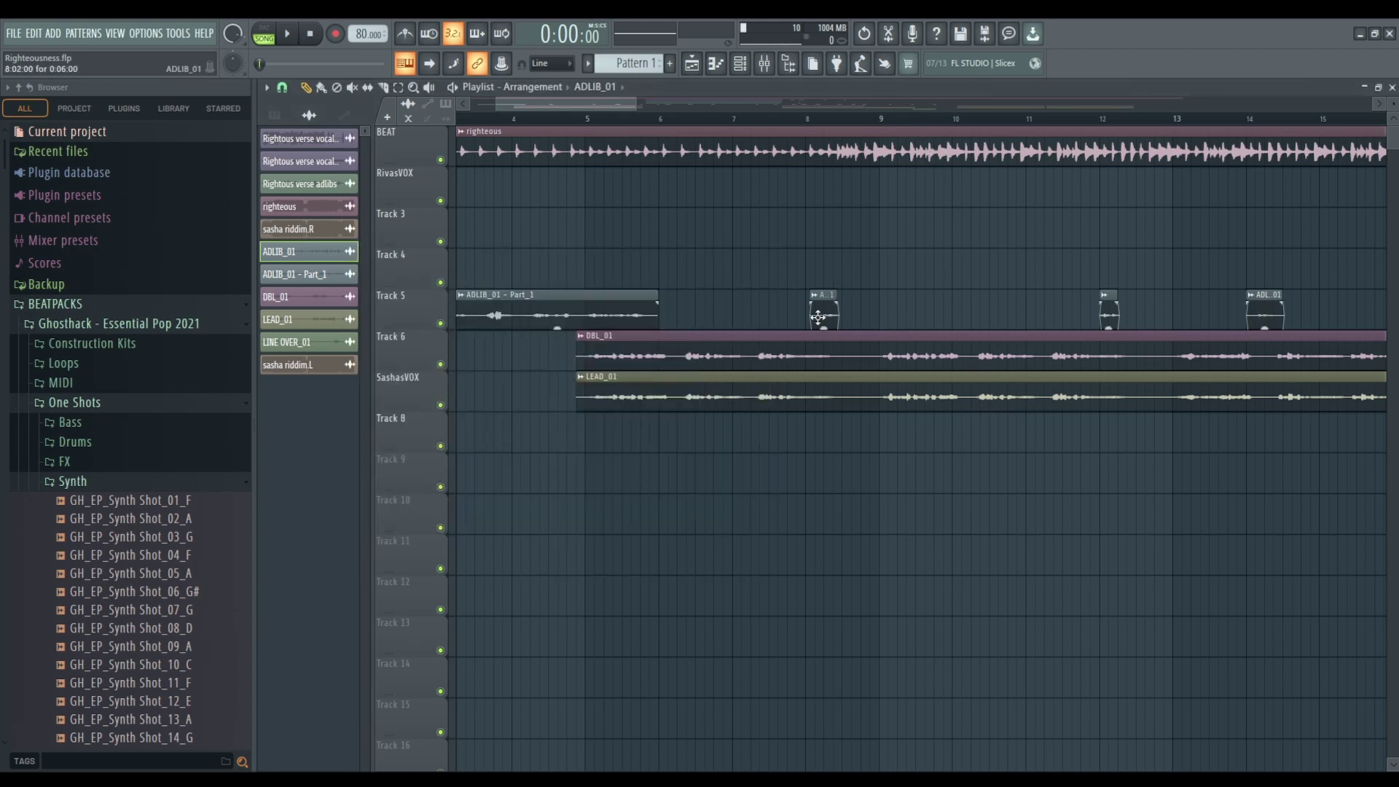
Route the DBL_01 clips to mixer track 13 (ChorusVOXL) and the LEAD_01 clips to mixer track 14 (ChorusVOXR).
click(670, 357)
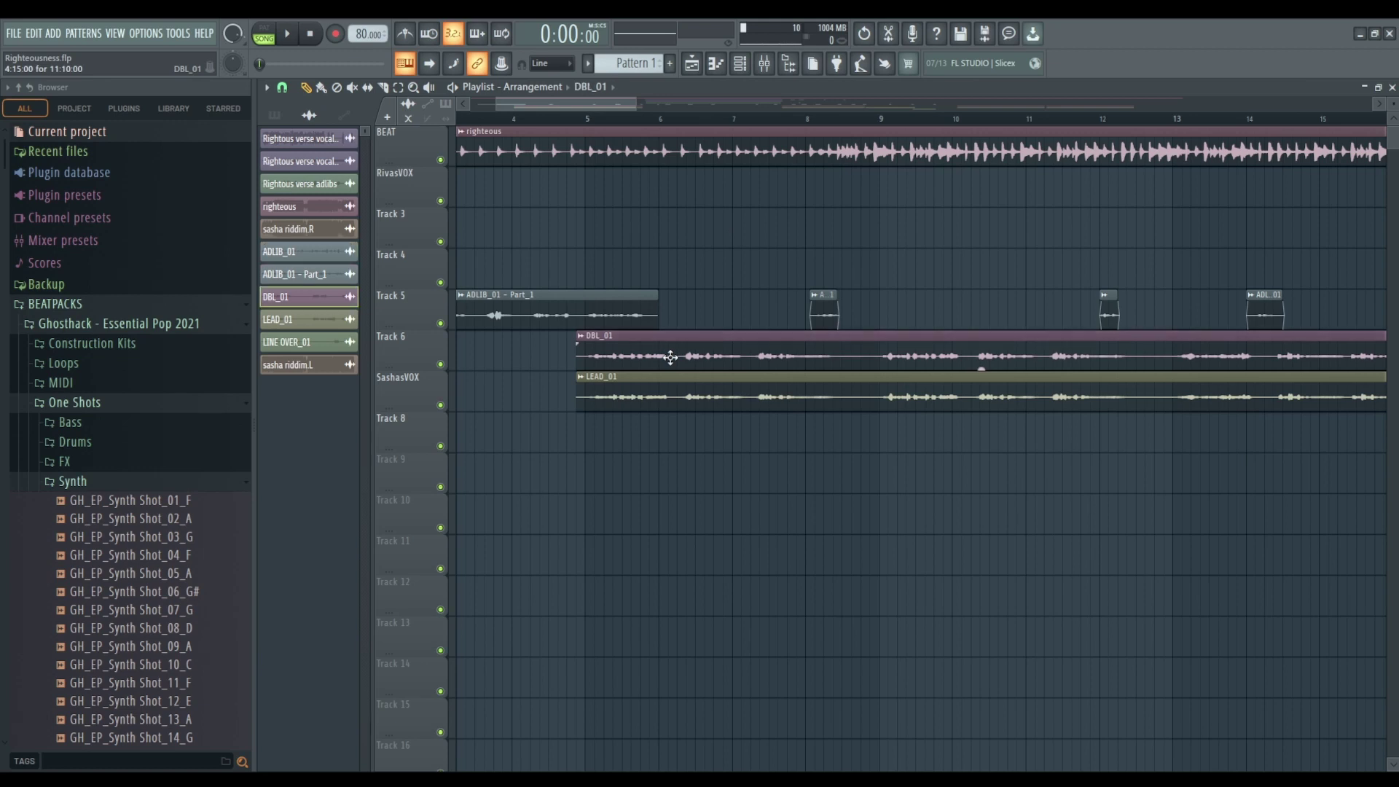
double_click(670, 357)
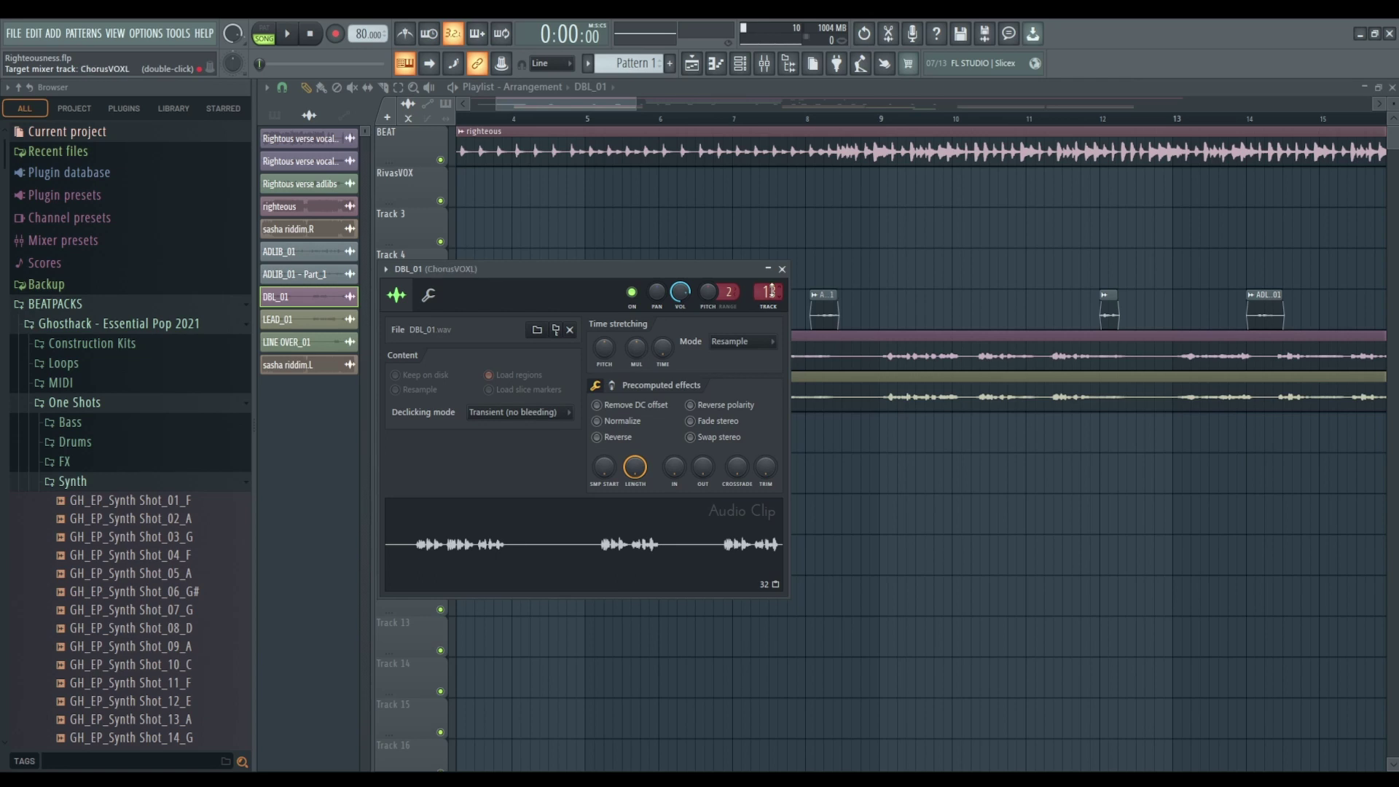
click(783, 269)
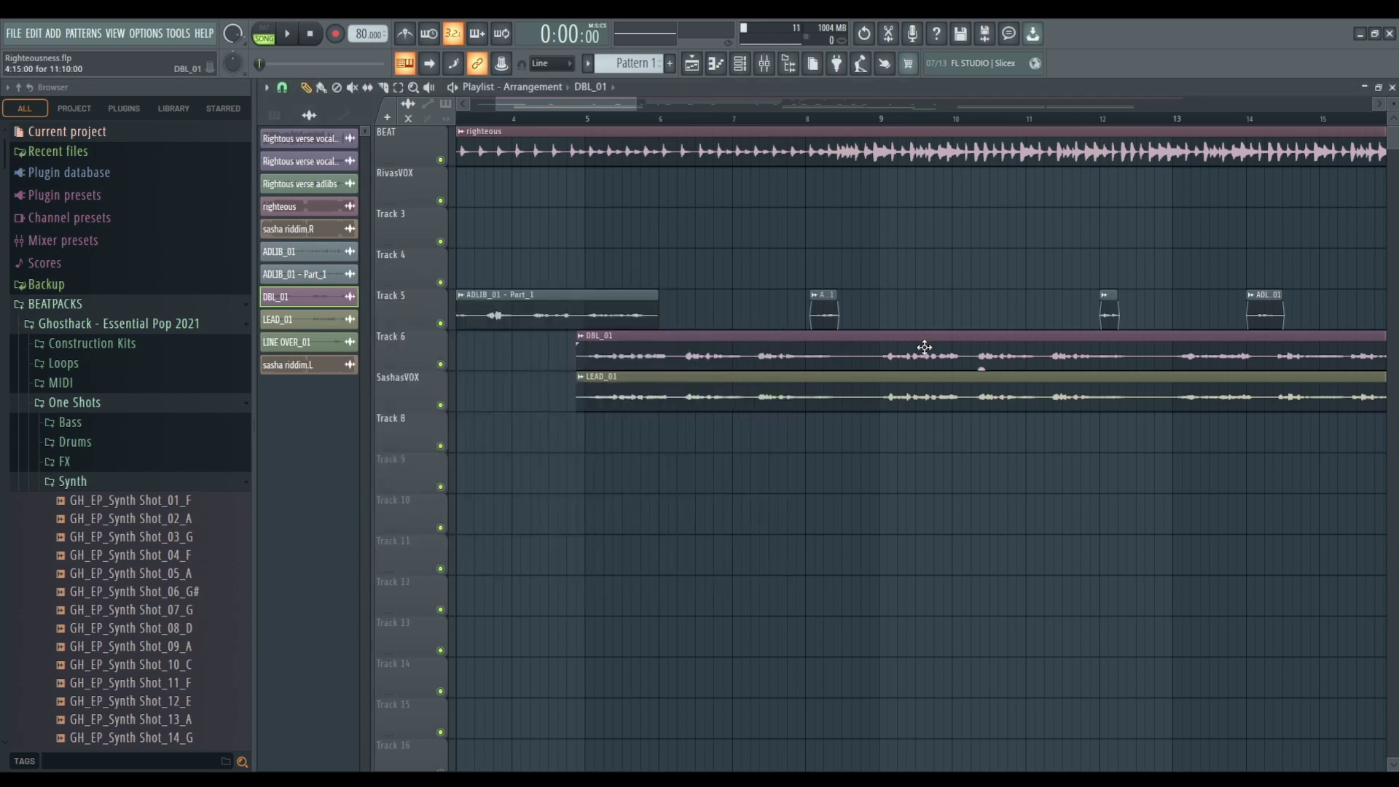
double_click(925, 397)
drag(794, 310, 794, 295)
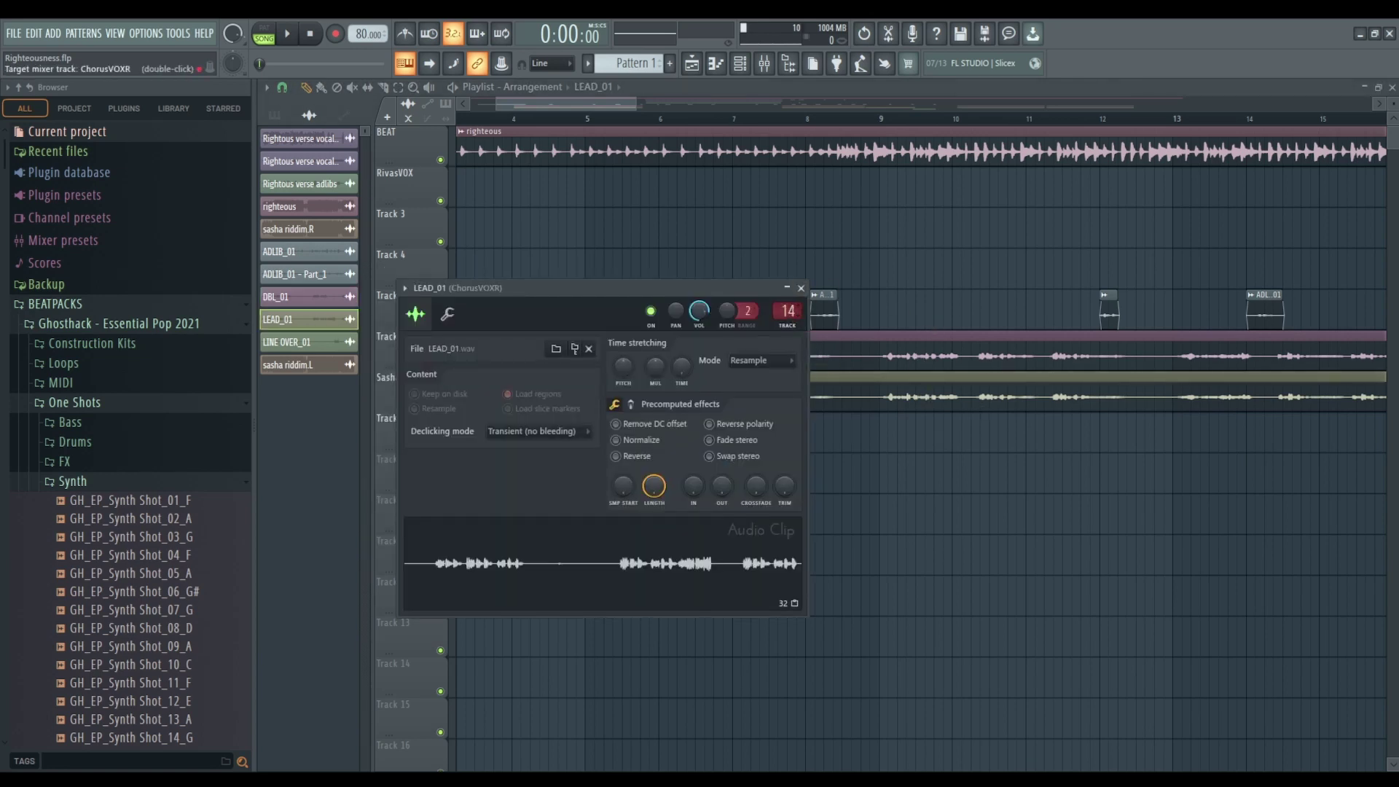
click(801, 288)
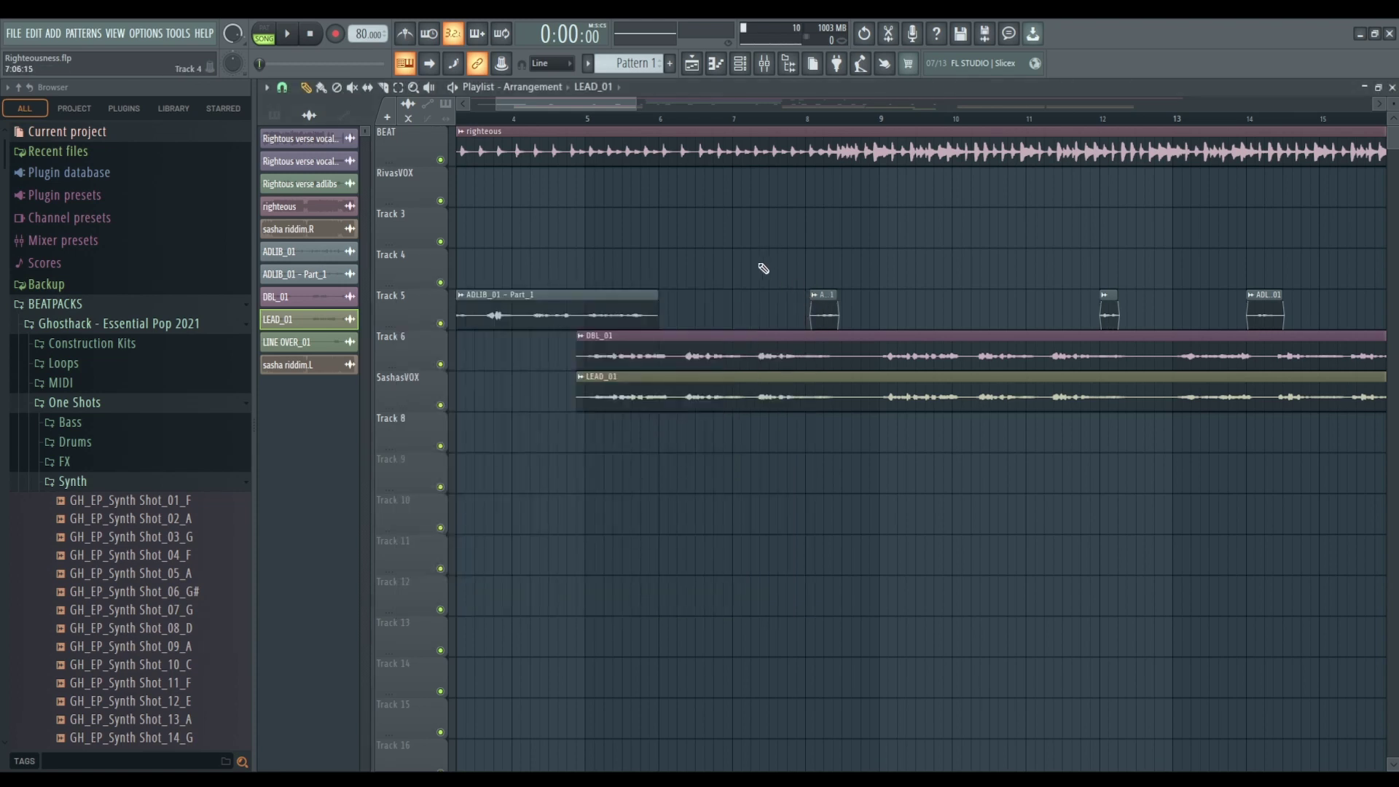
Play the arrangement from the start through bar 8 to hear the routed chorus vocals, and stop playback.
scroll(543, 126, down, 5)
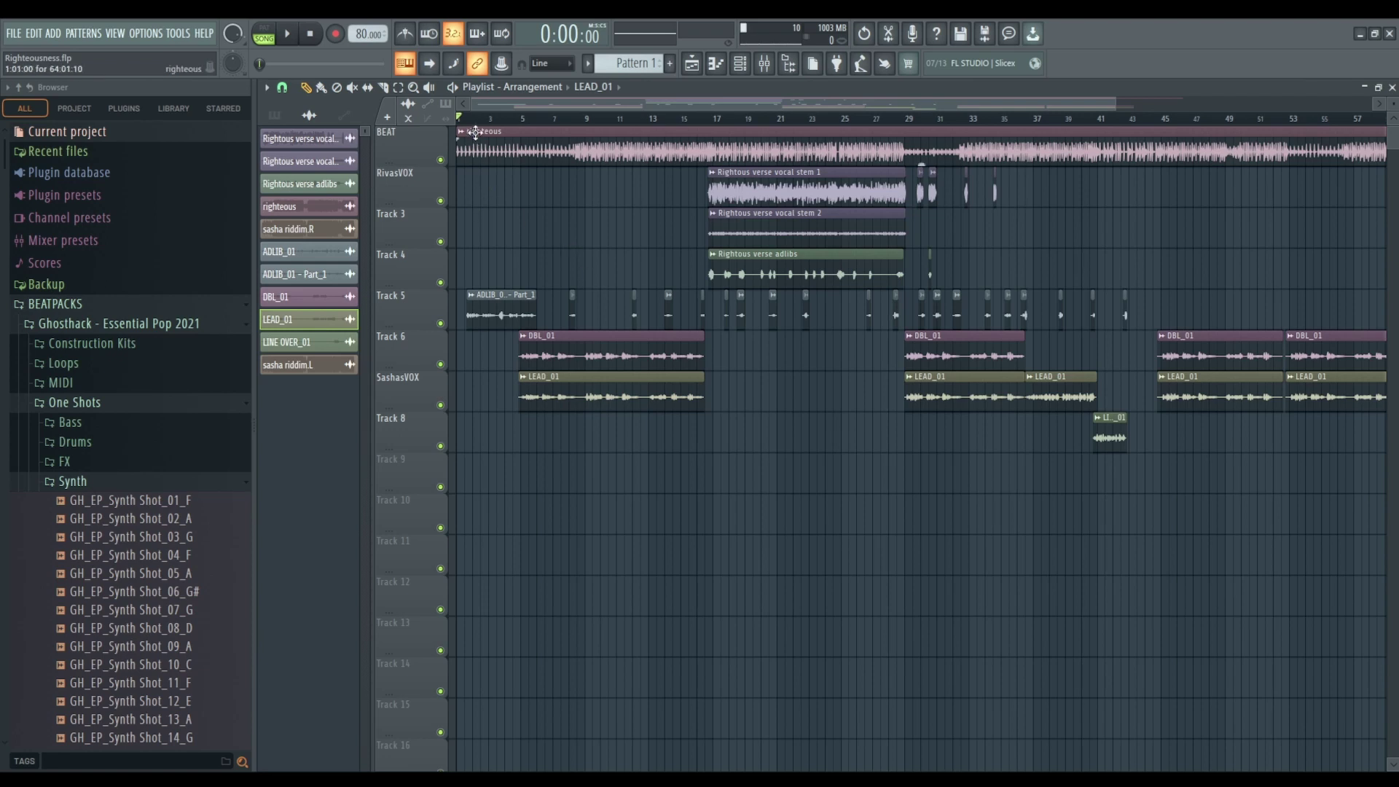
key(space)
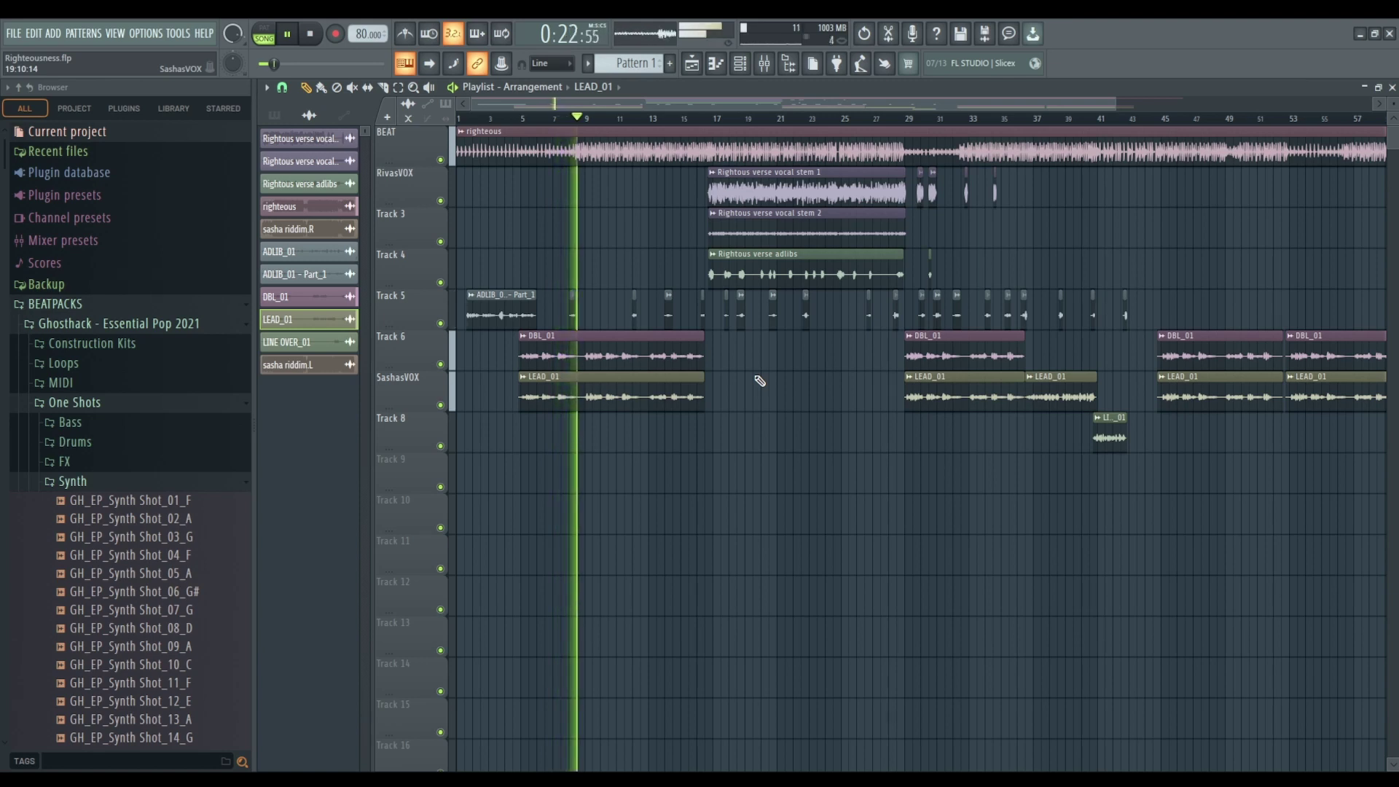
key(space)
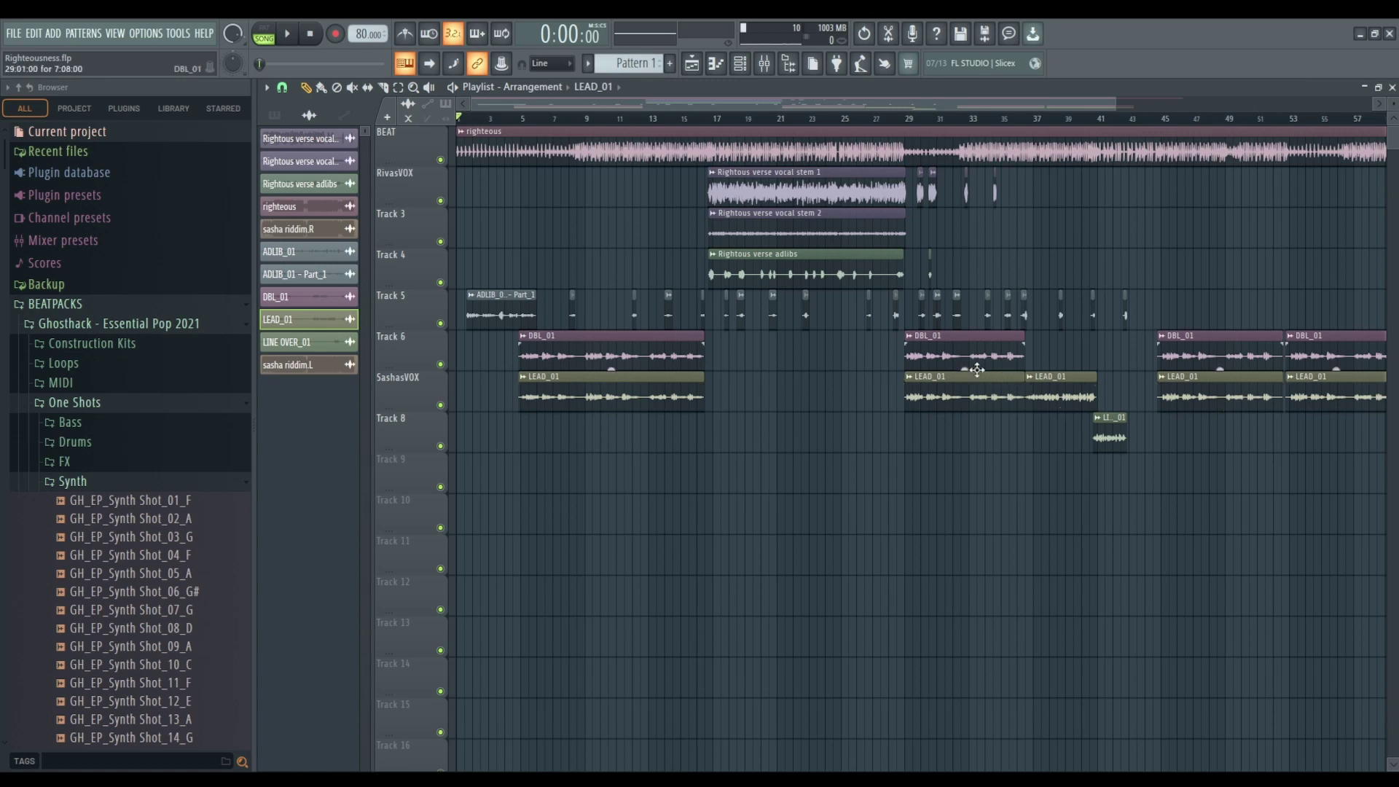
Check the mixer routing of the remaining DBL_01 clips on Track 6.
double_click(968, 357)
click(789, 277)
drag(768, 97, 886, 102)
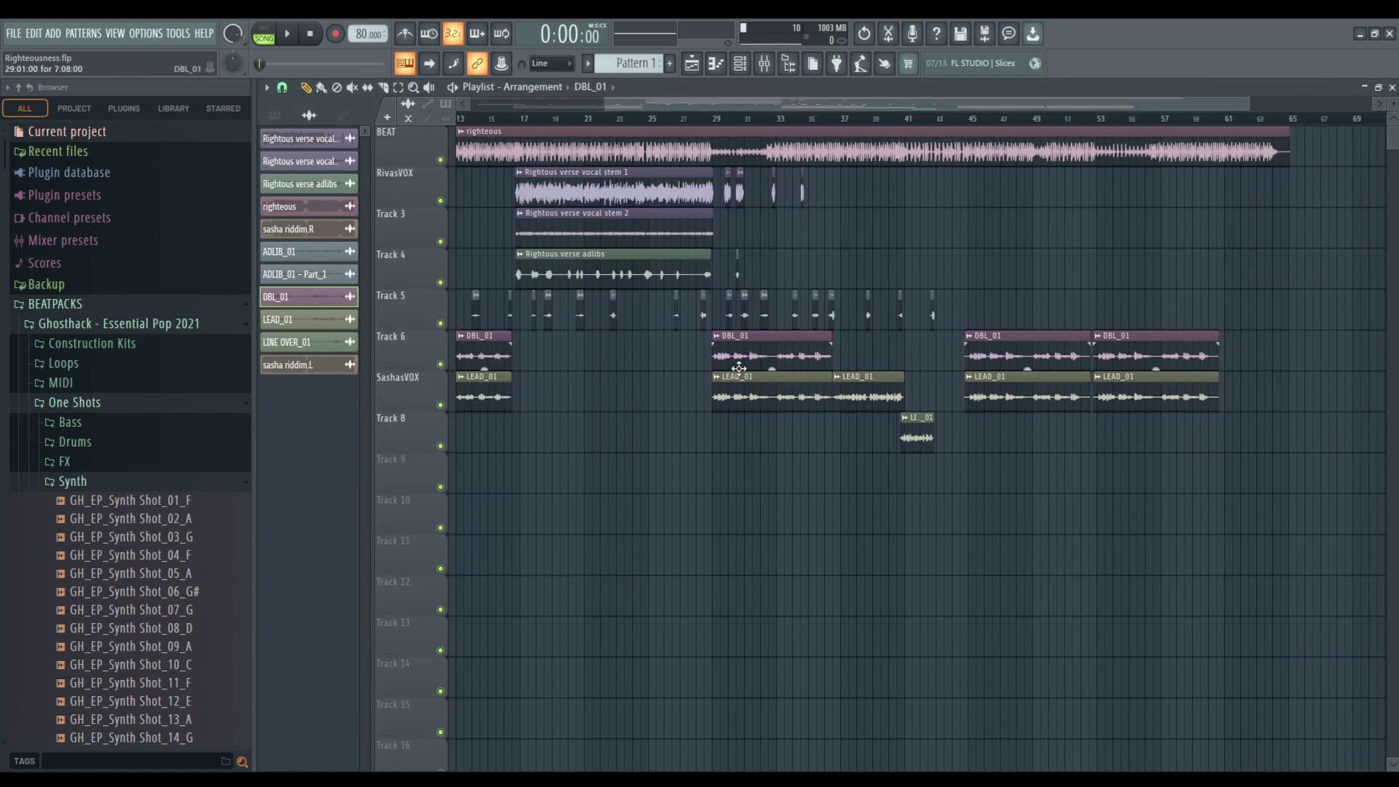
double_click(492, 357)
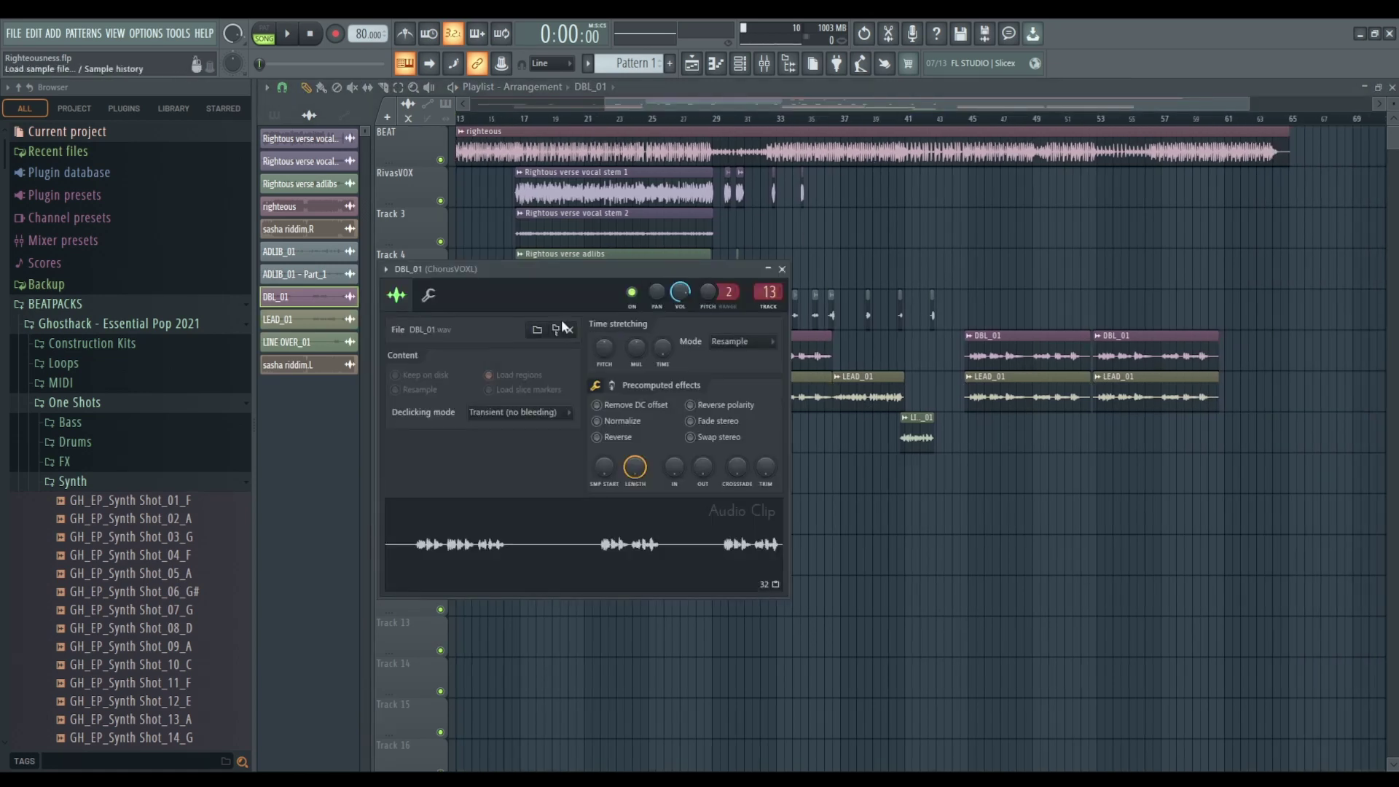
click(783, 270)
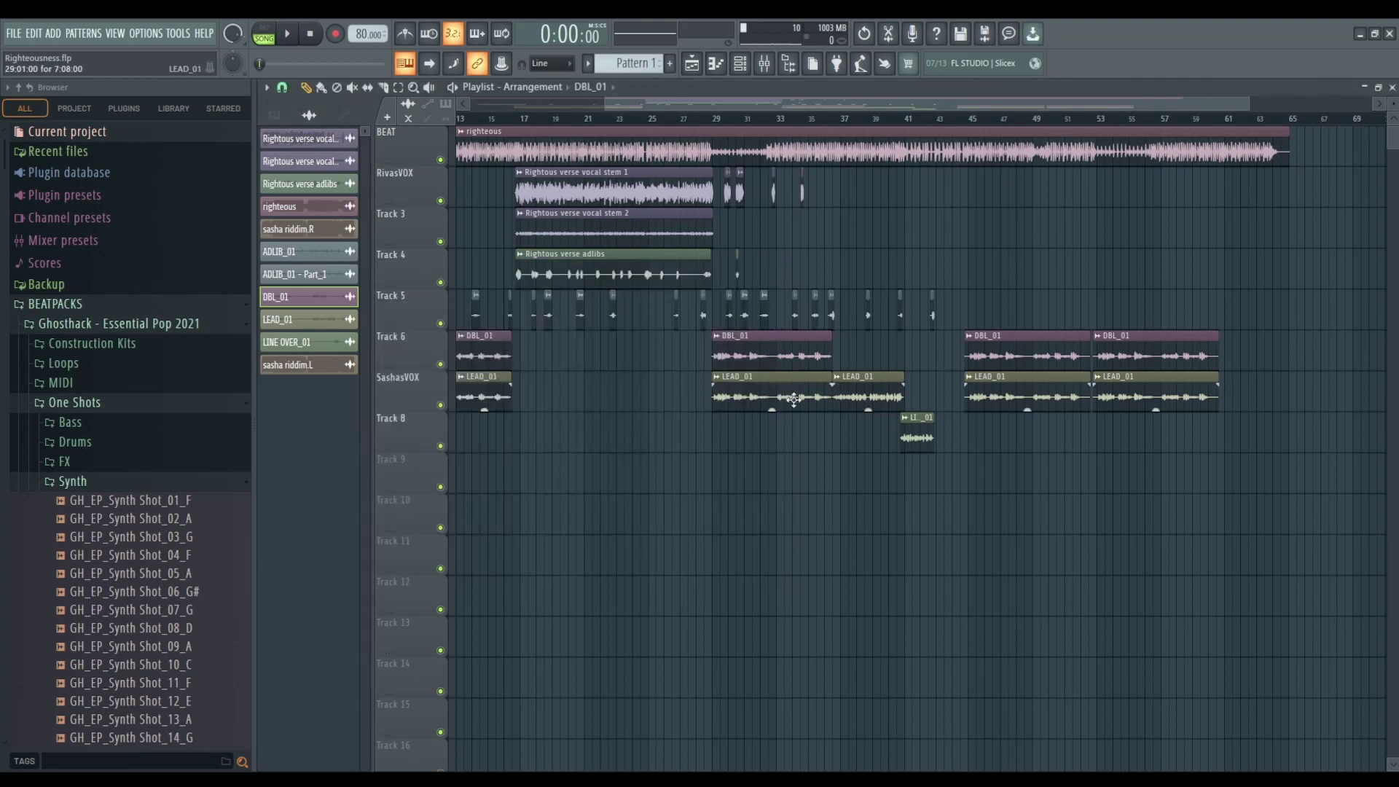
Make the sliced LEAD_01 clip starting in bar 36 unique so it can be routed separately.
double_click(876, 386)
click(877, 386)
double_click(877, 386)
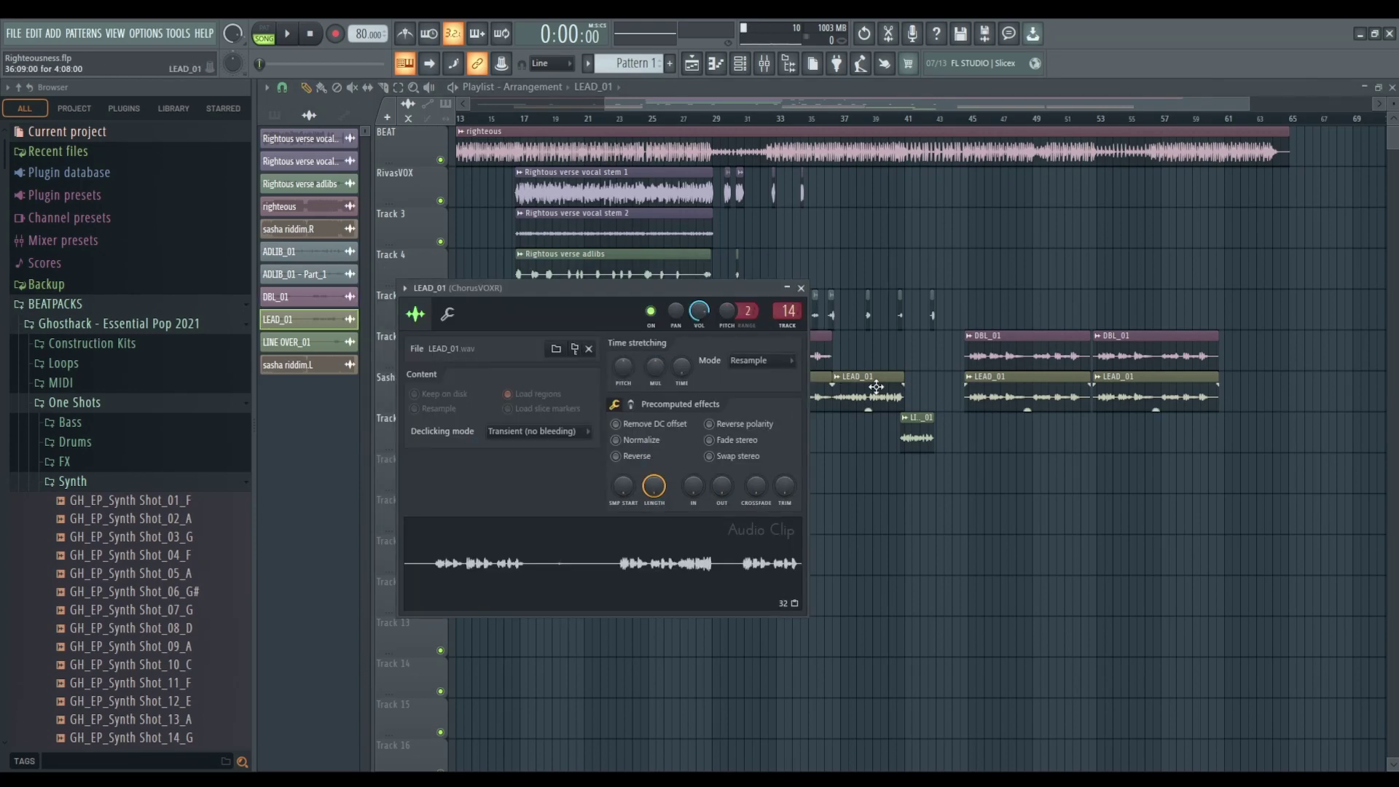
click(876, 386)
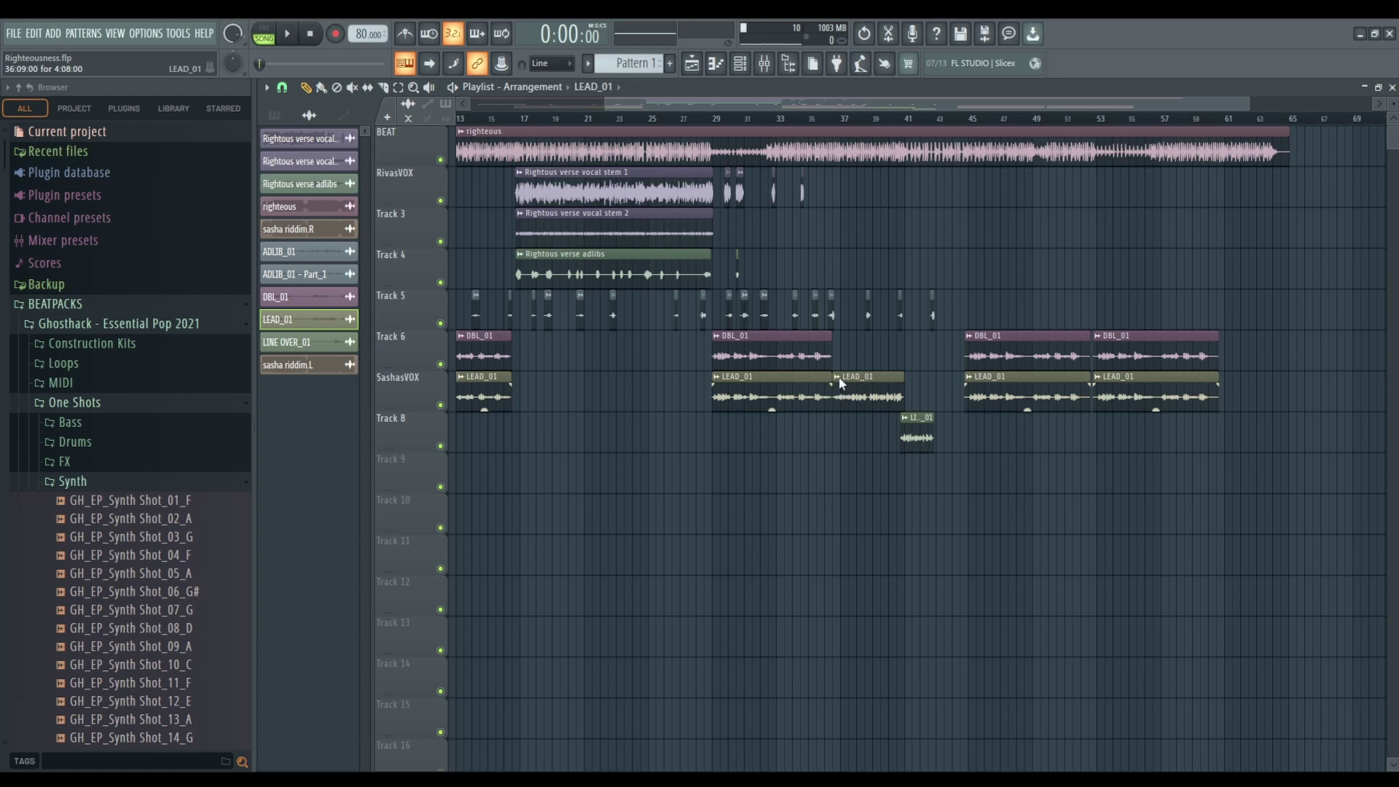
click(989, 399)
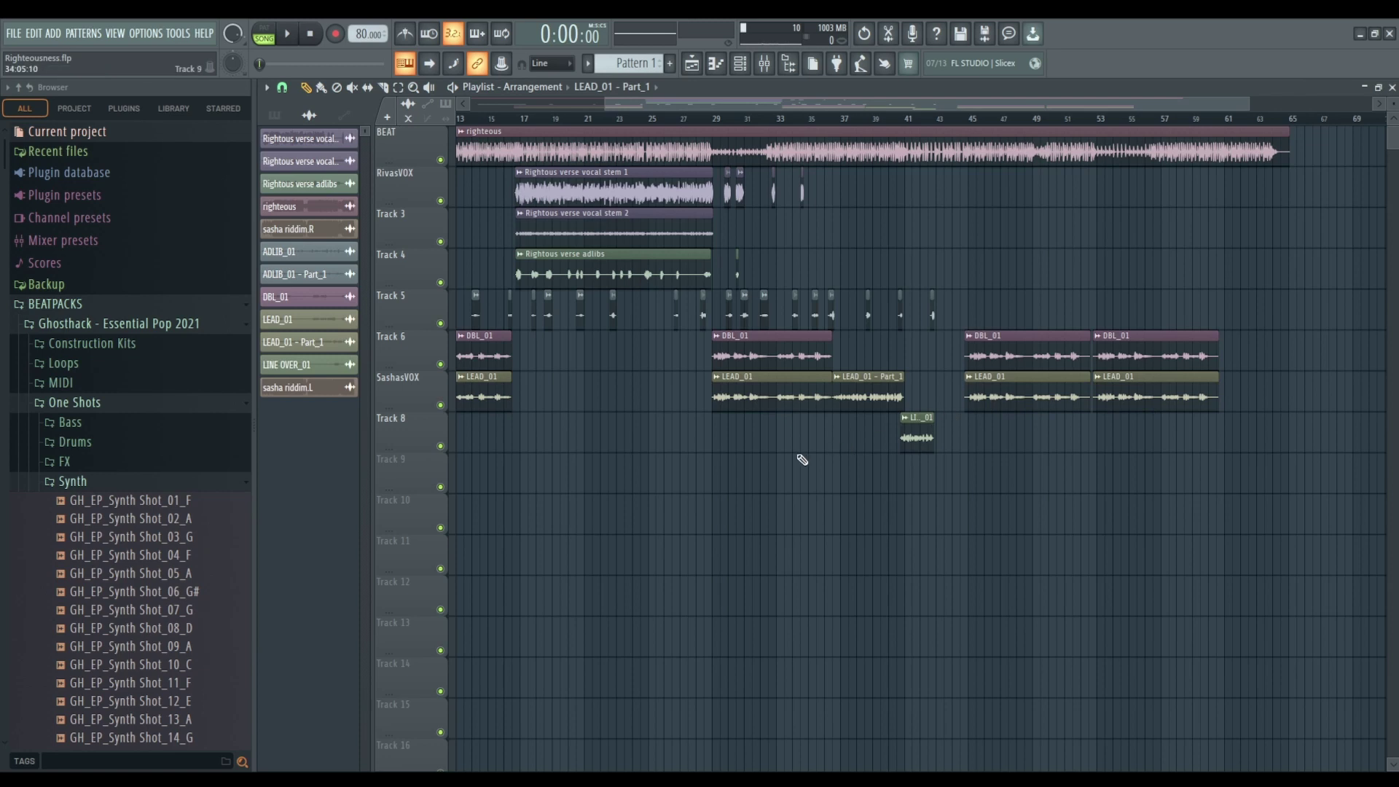
Route the LEAD_01 - Part_1 clip and the LINE OVER_01 clip to mixer track 12 (MainVOX).
double_click(865, 397)
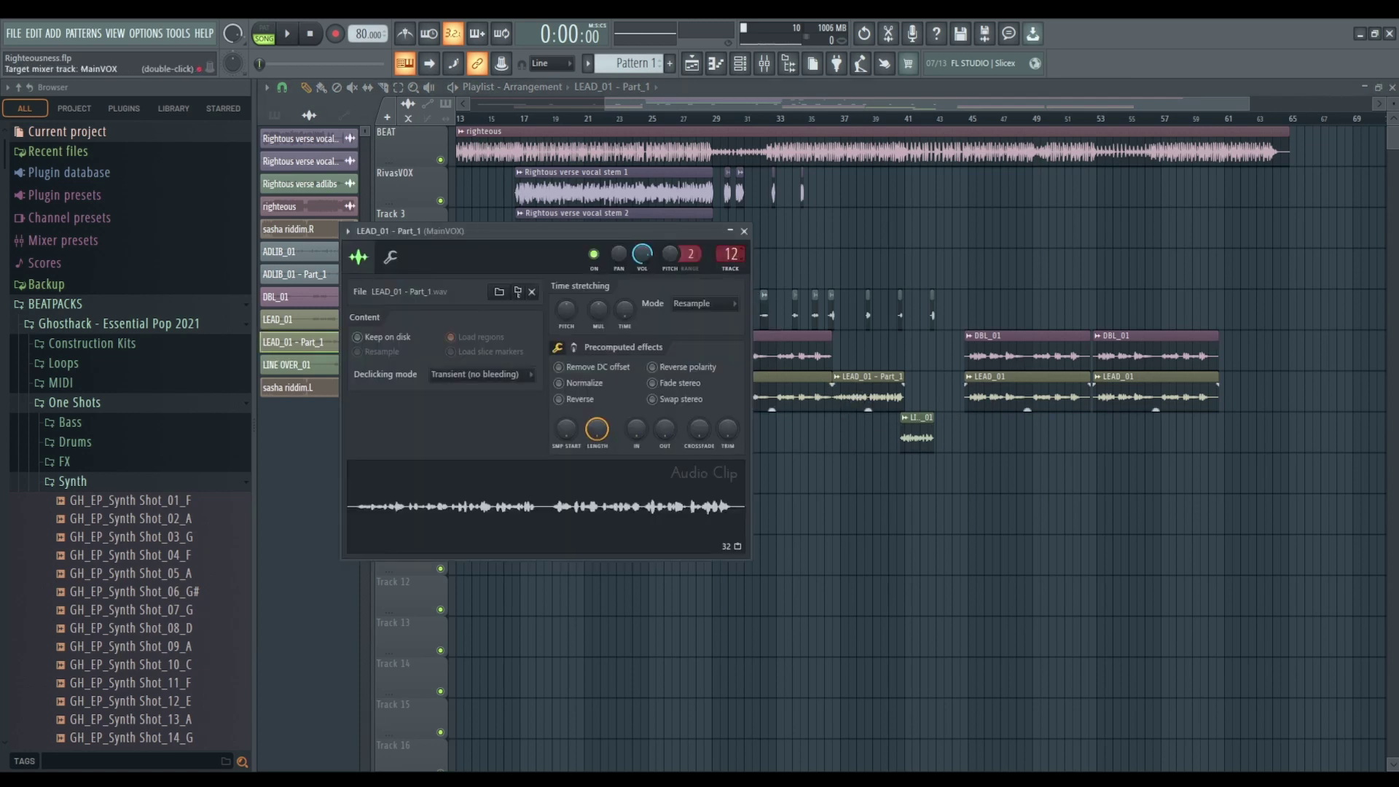
click(743, 231)
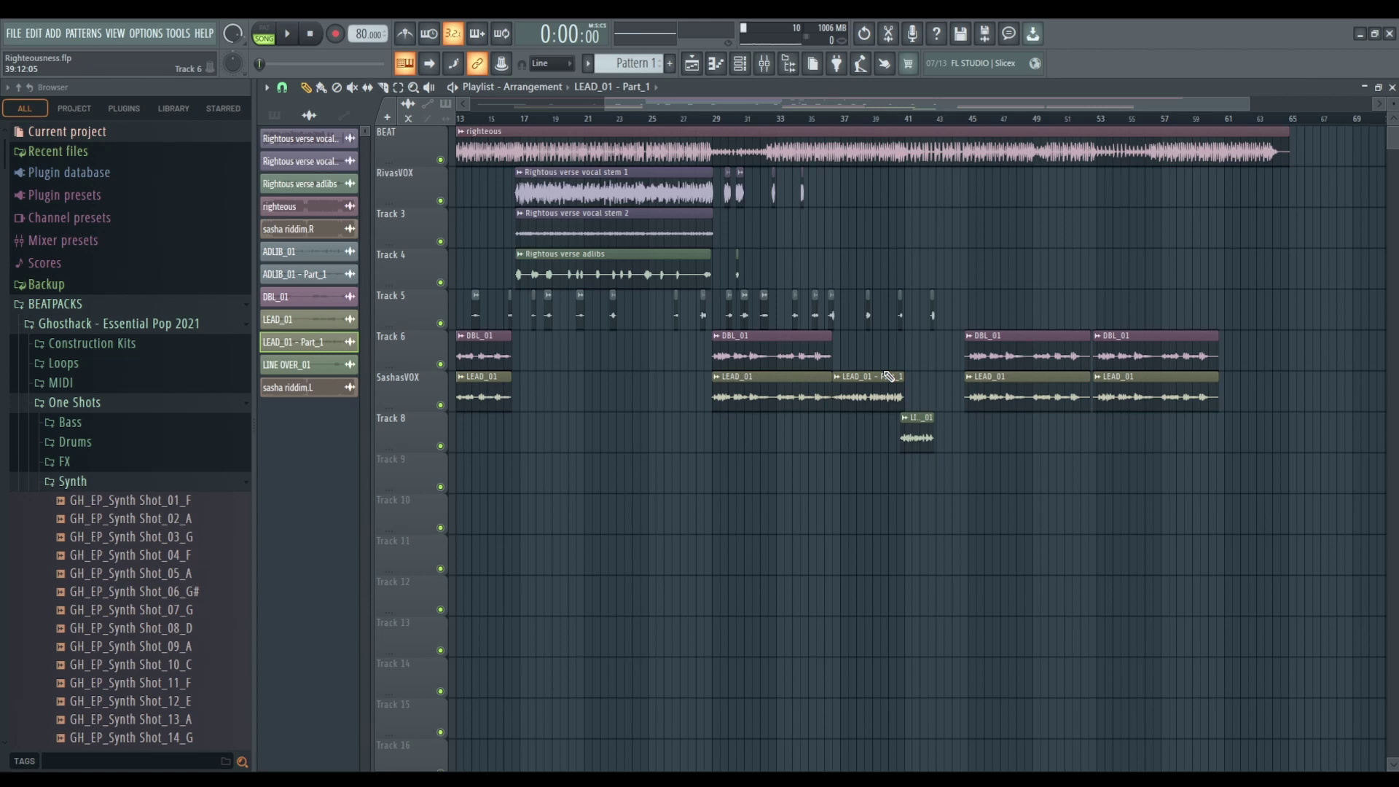
double_click(916, 431)
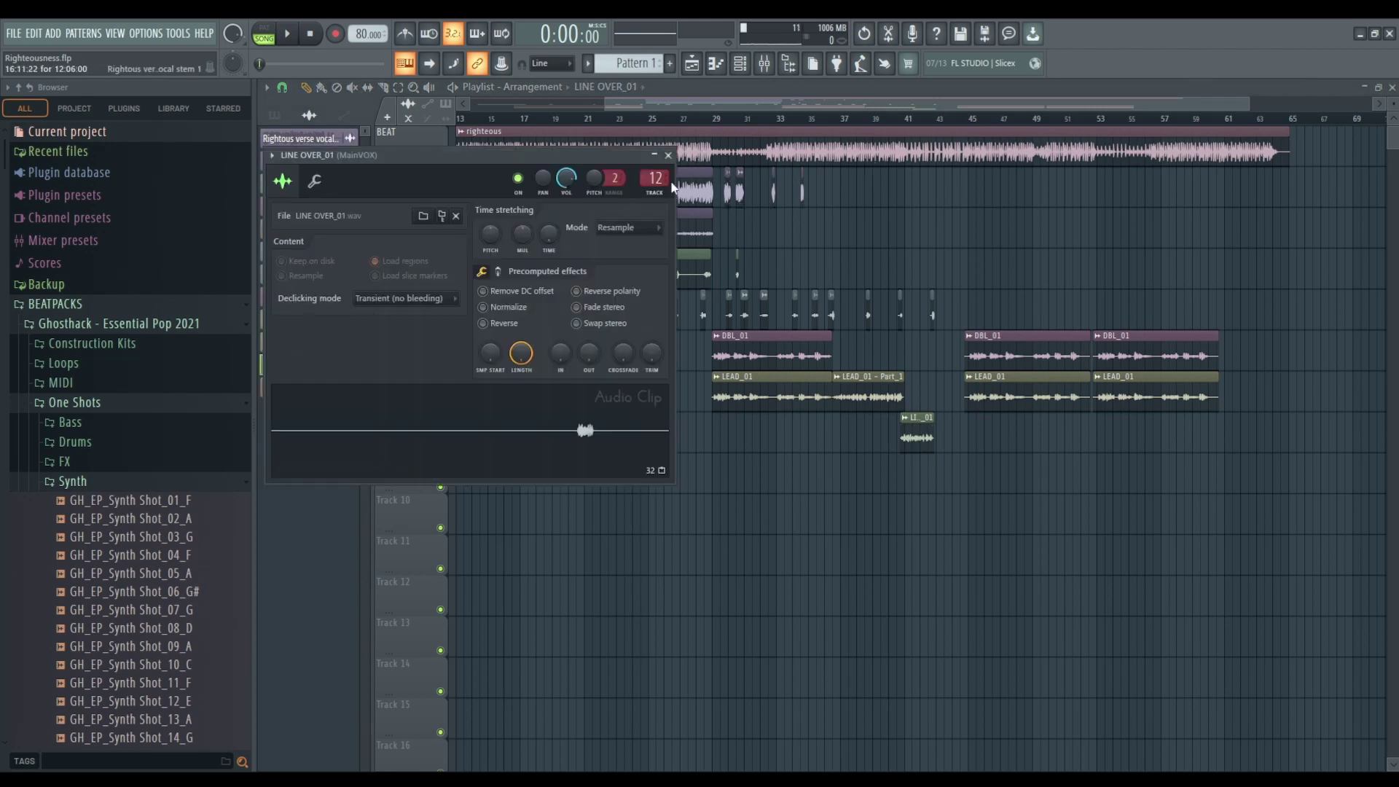
click(668, 156)
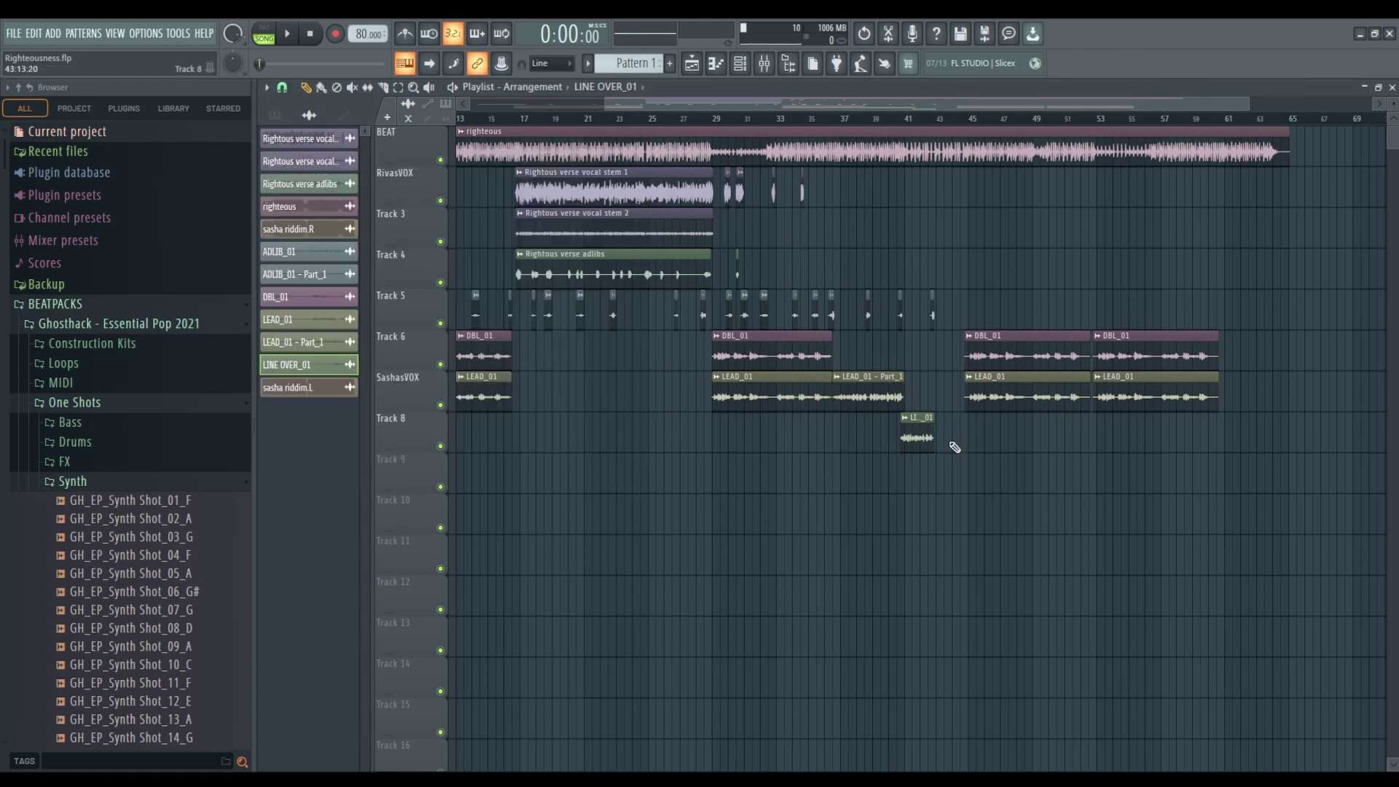
Examine the key and scale settings of Auto-Tune Access on the SashaVoxBUS mixer track.
key(F9)
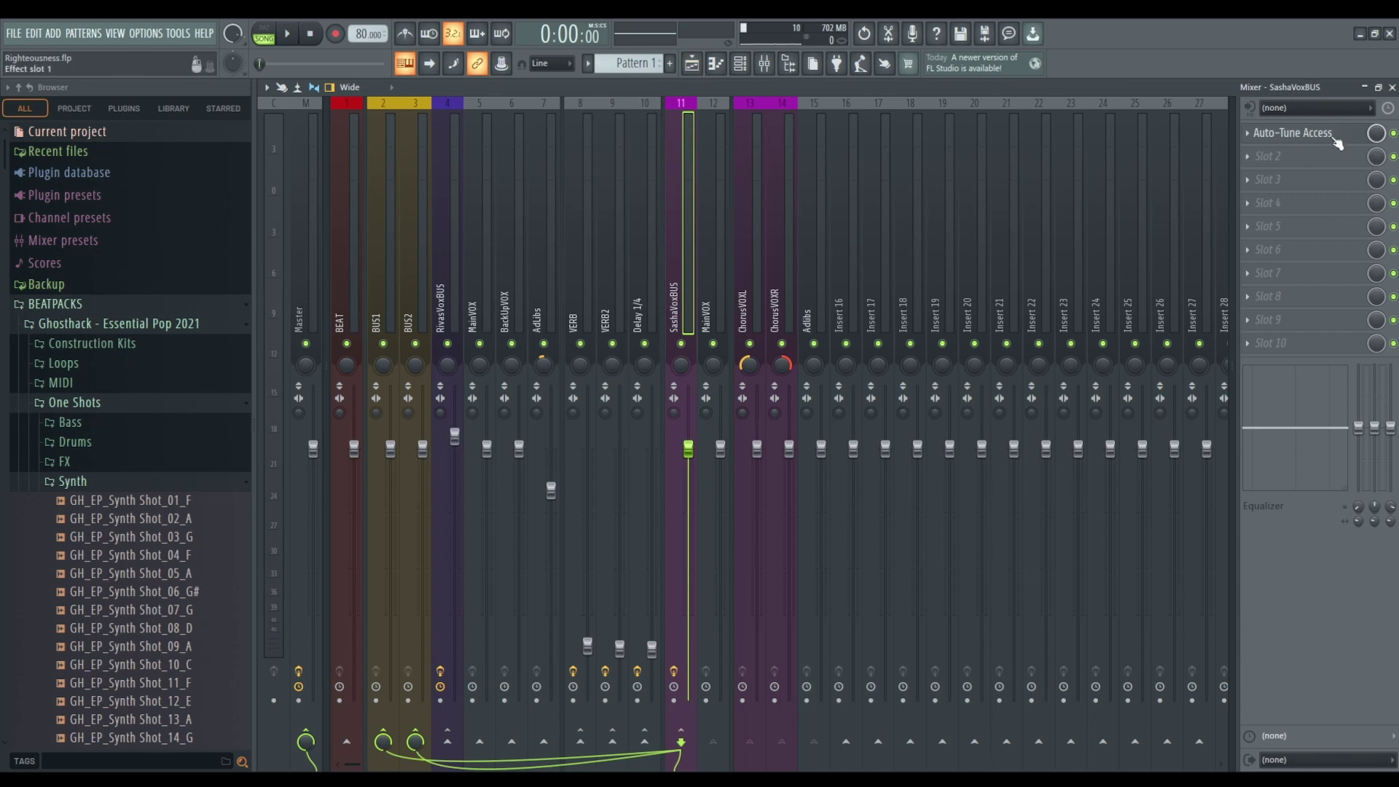
click(1290, 134)
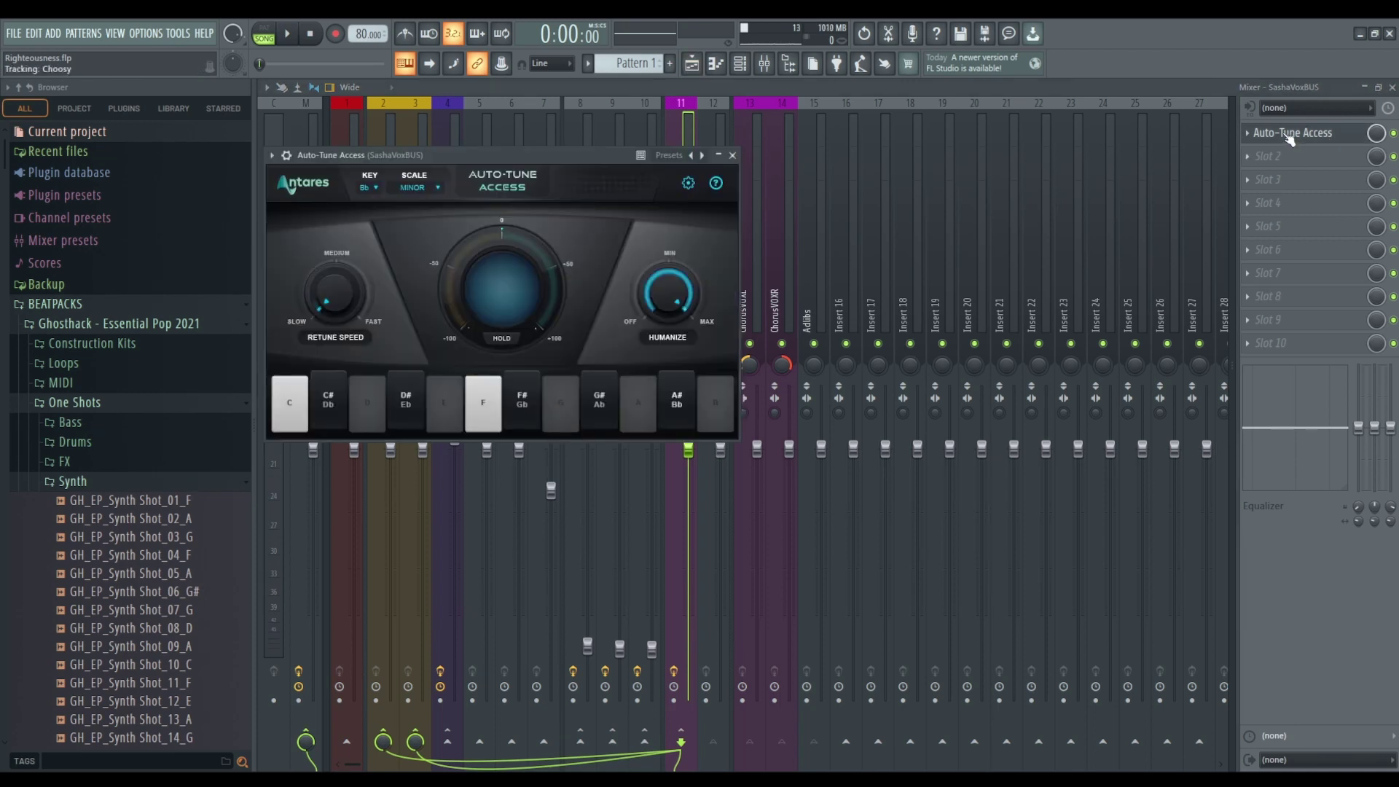
click(732, 155)
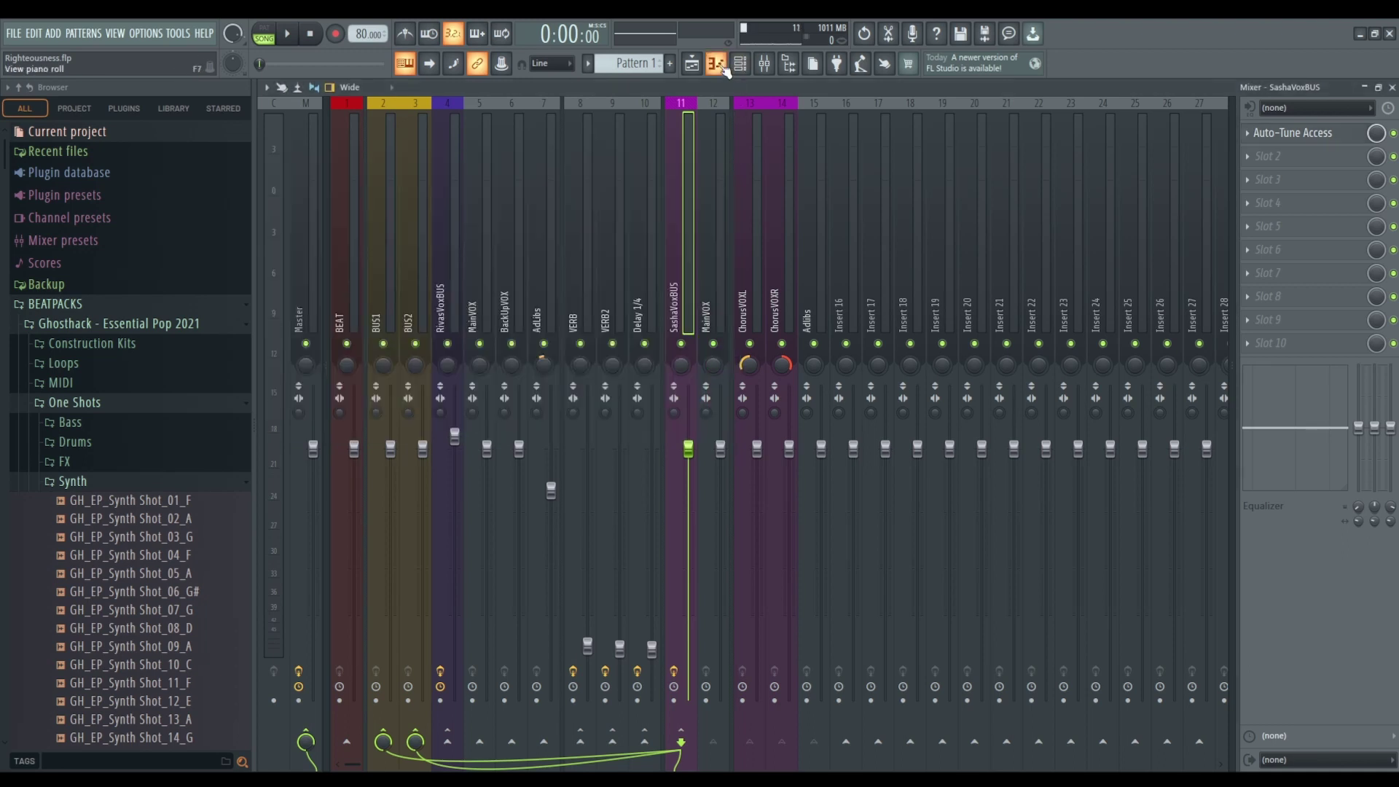
Return to the playlist and play the arrangement from the start to hear the vocals with Auto-Tune Access.
click(694, 73)
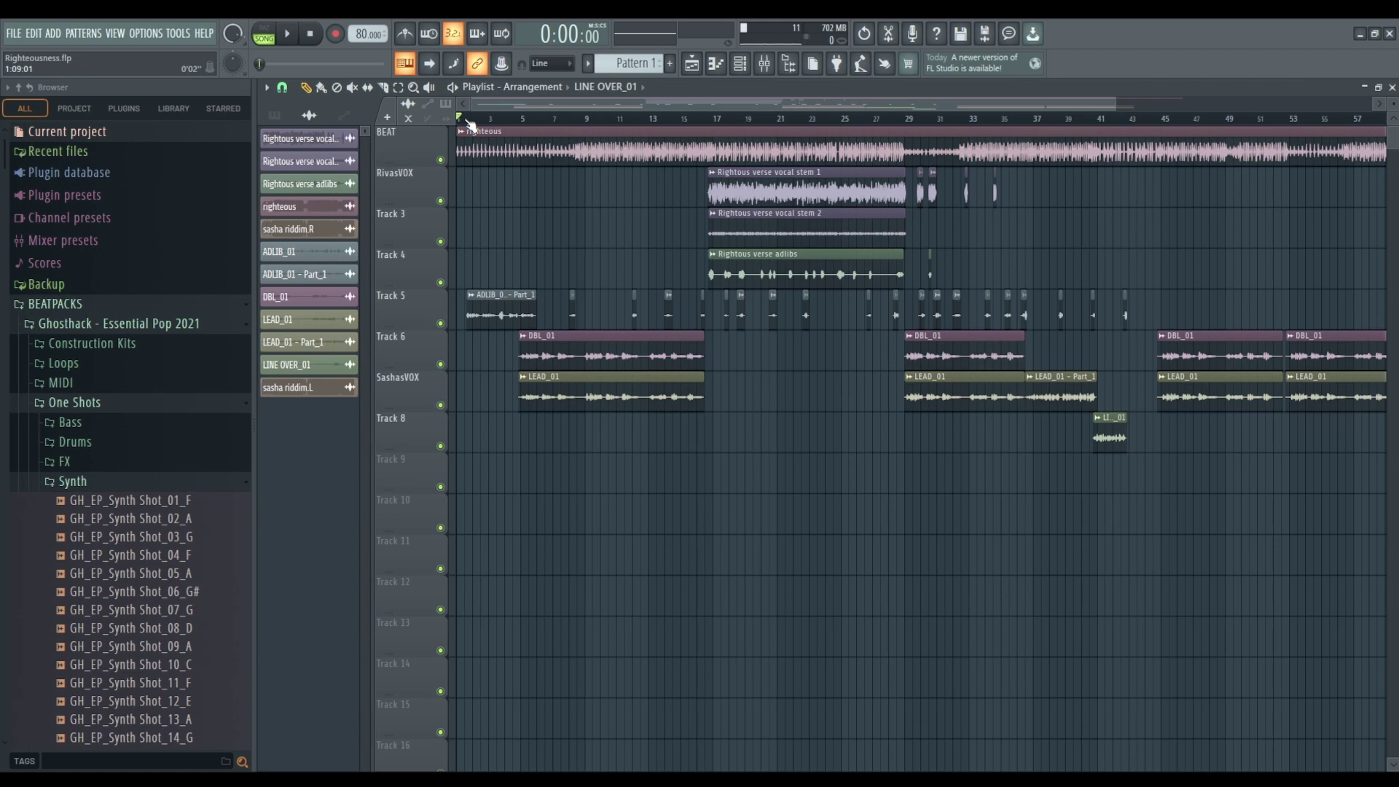
key(space)
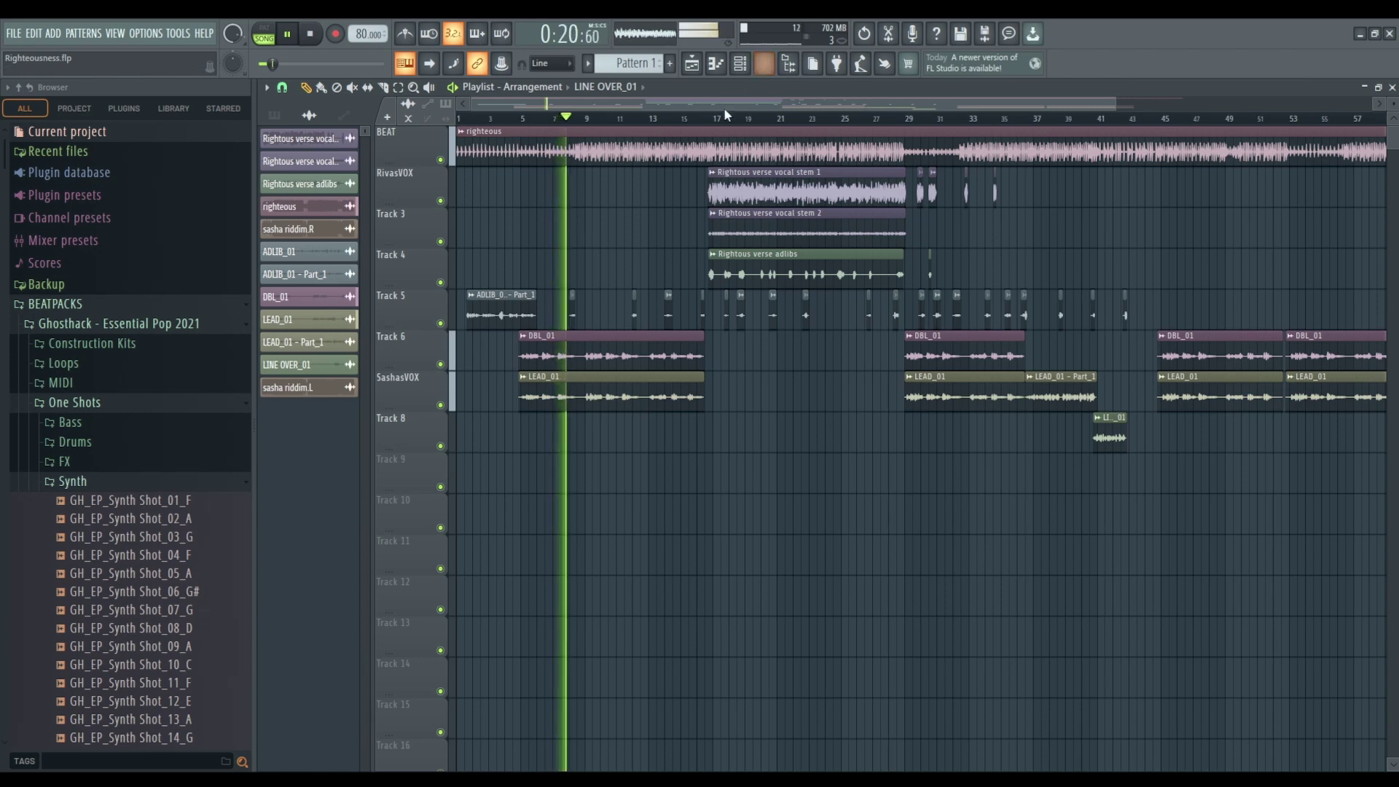
scroll(399, 127, up, 4)
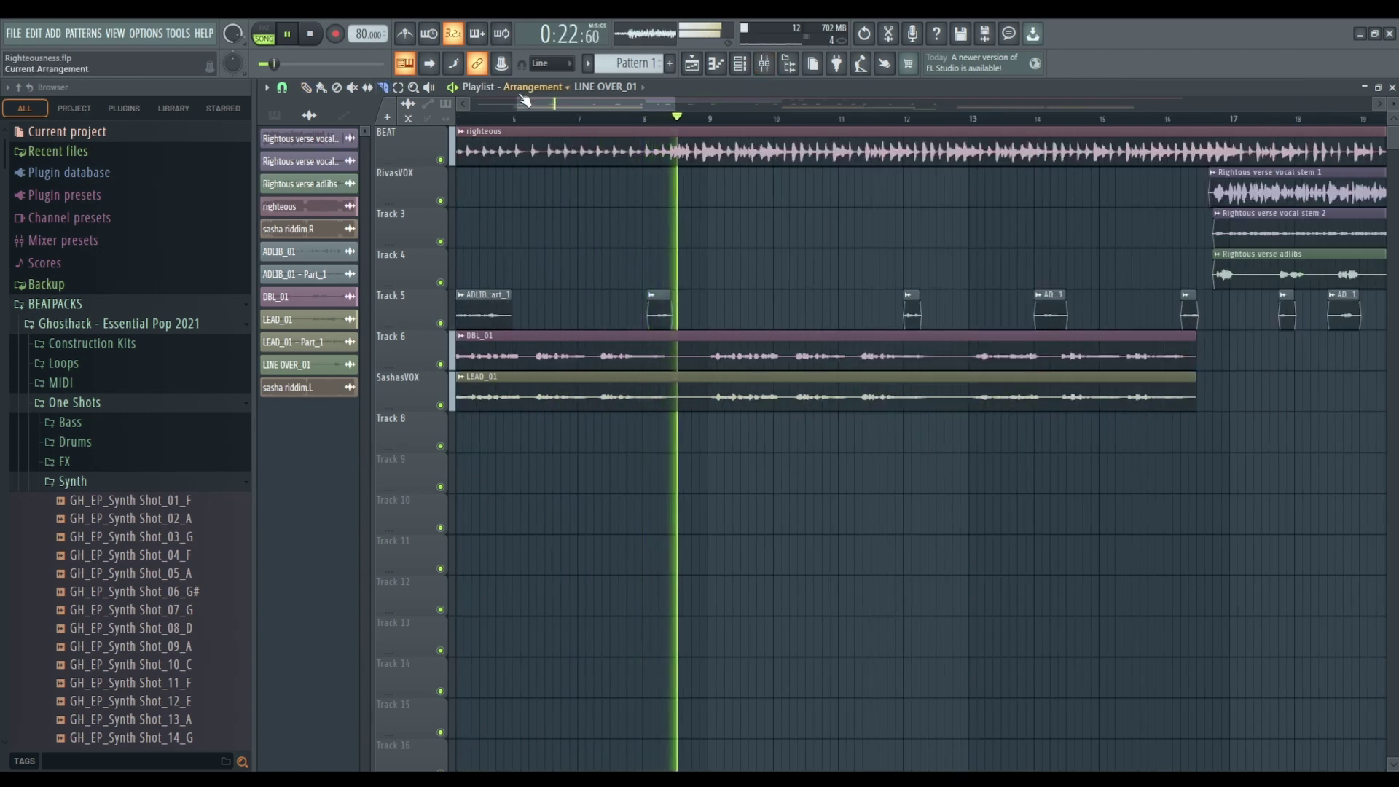
Examine the vocal clips along the playlist while the arrangement plays, and stop playback.
scroll(625, 273, left, 3)
scroll(606, 322, up, 3)
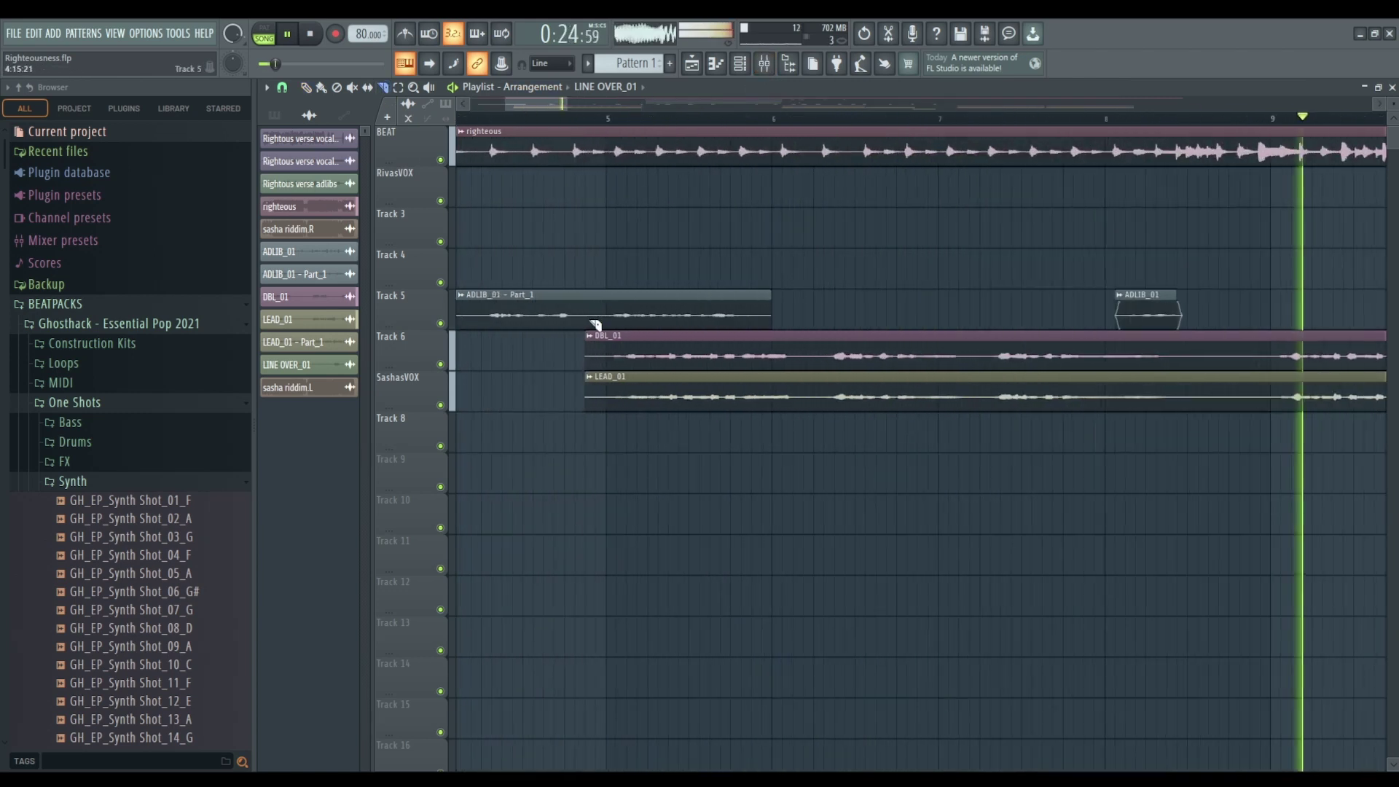
scroll(804, 273, down, 5)
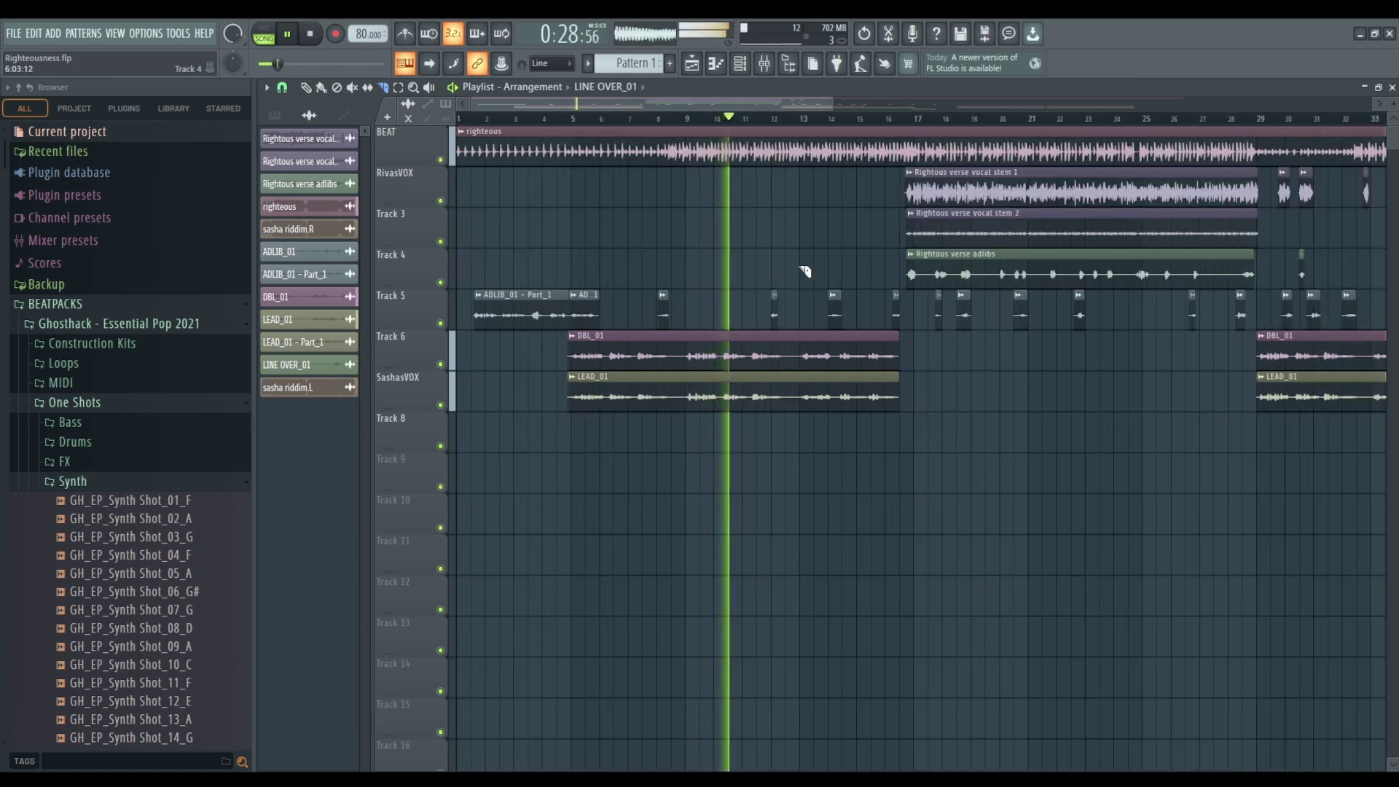
scroll(804, 272, down, 1)
scroll(805, 271, up, 1)
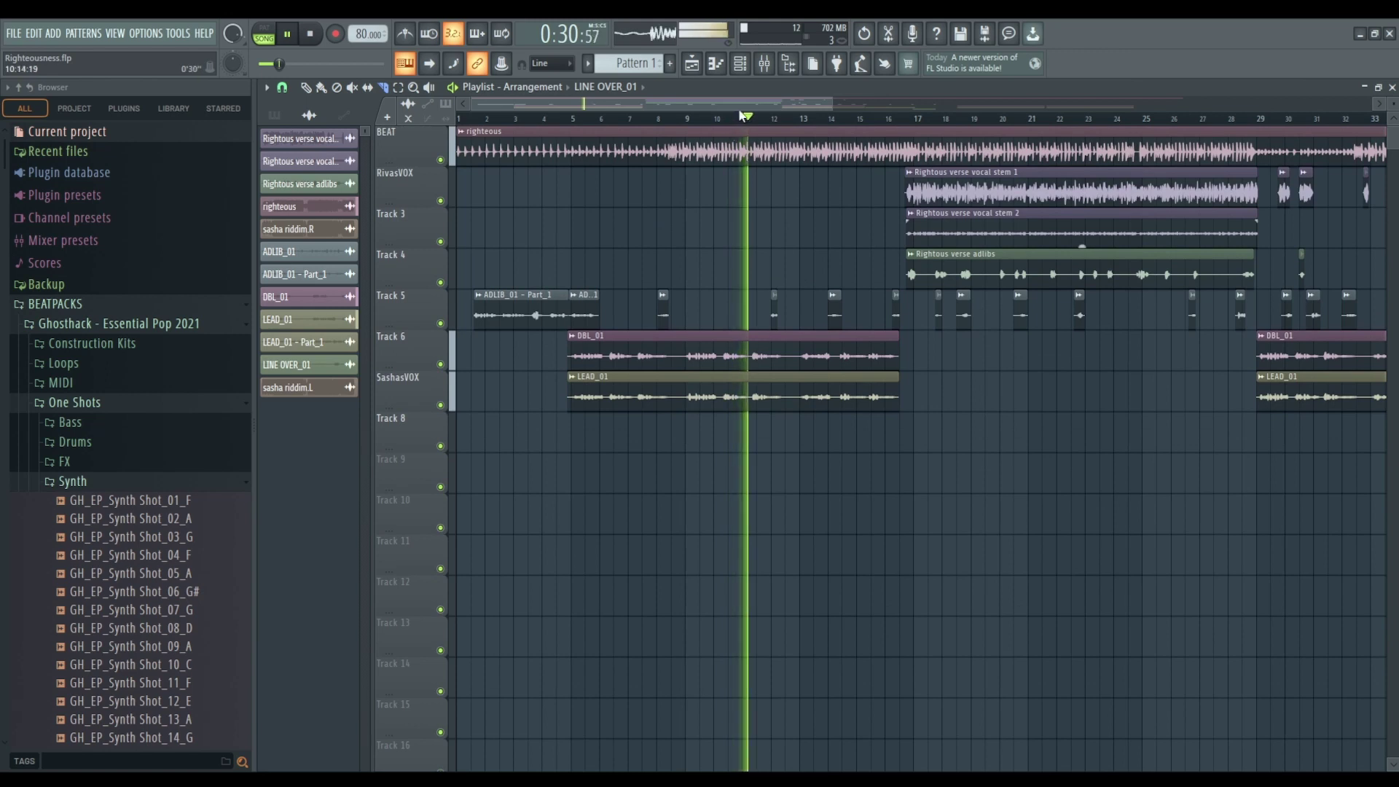
scroll(737, 107, down, 3)
scroll(737, 108, up, 3)
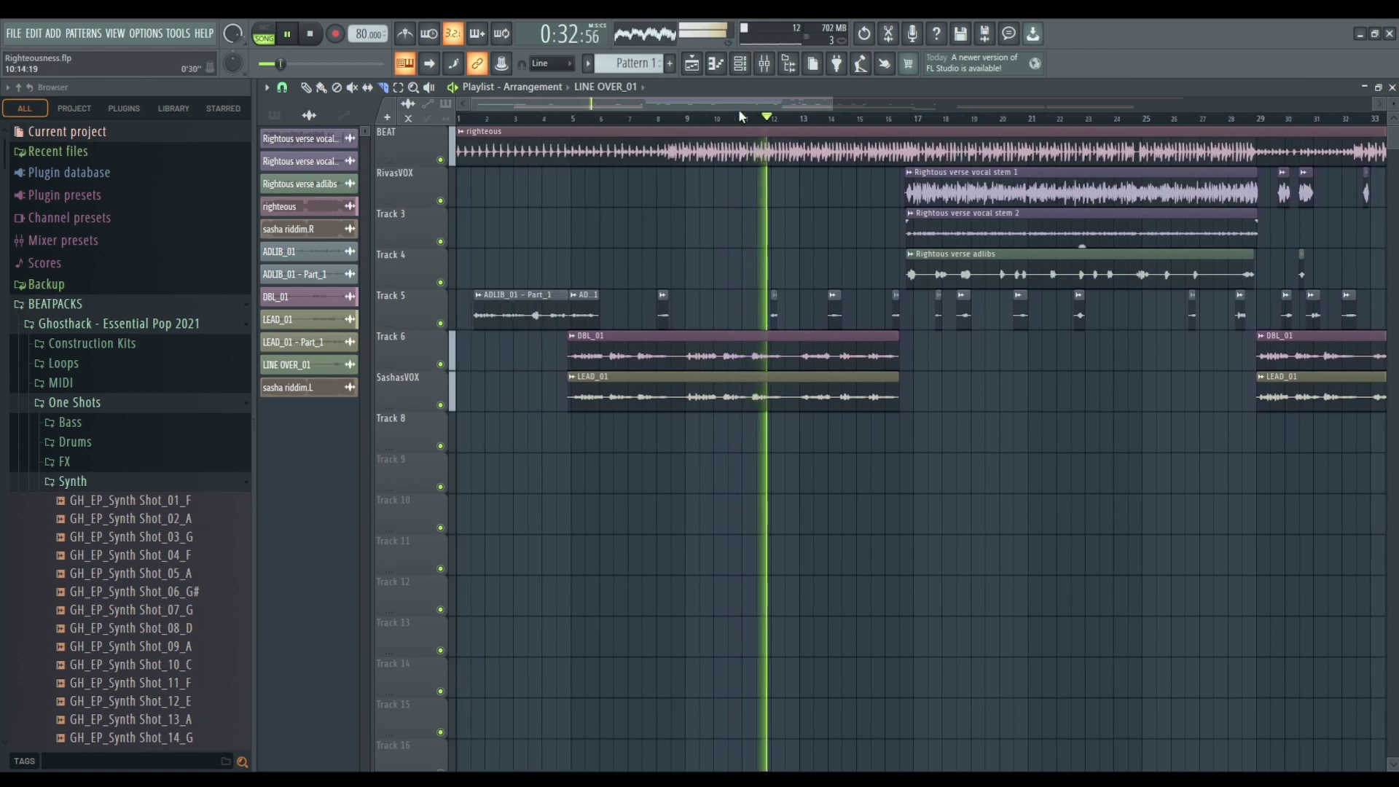
scroll(737, 108, down, 3)
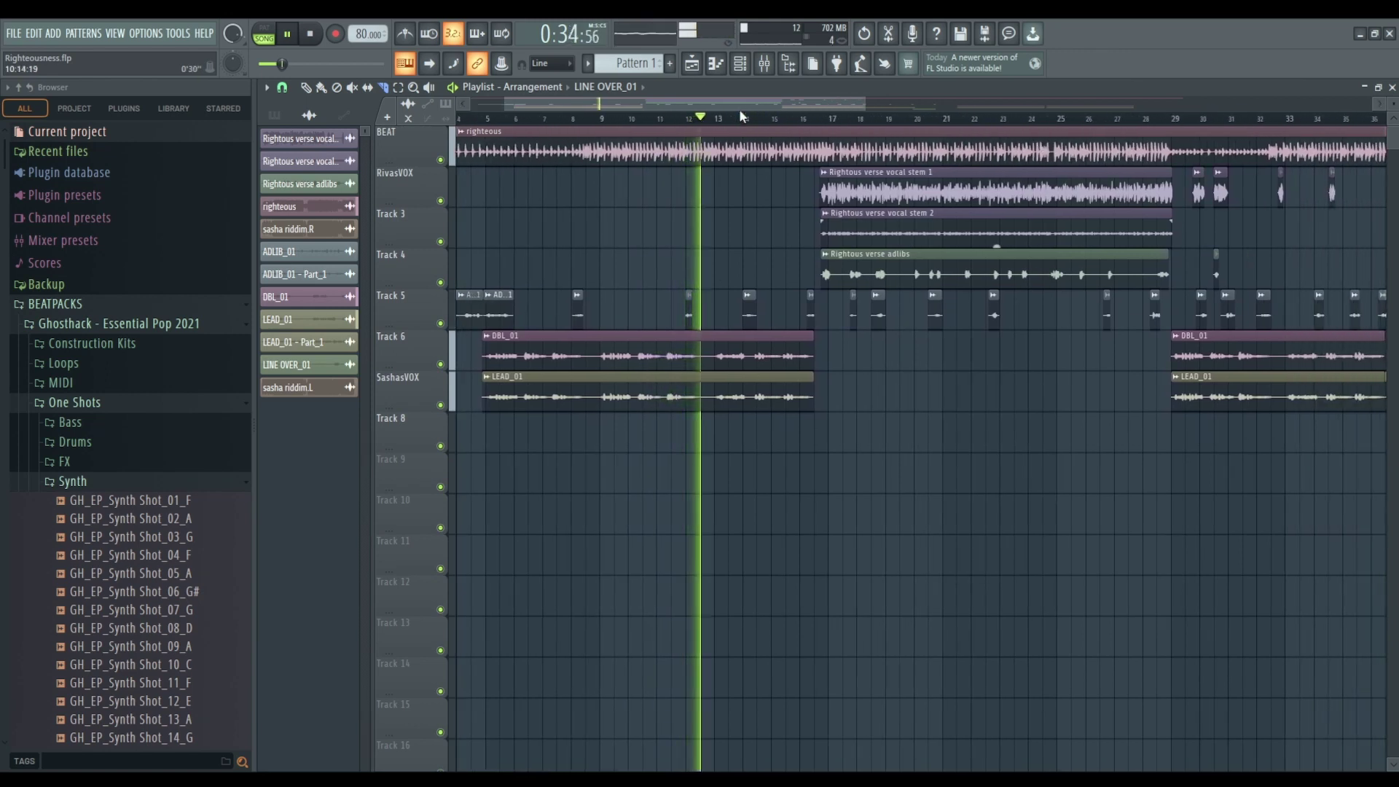
key(space)
Add a low cut with band 1 of Fruity parametric EQ 2 on the SashaVoxBUS mixer track, and play the playlist from bar 5.
click(765, 66)
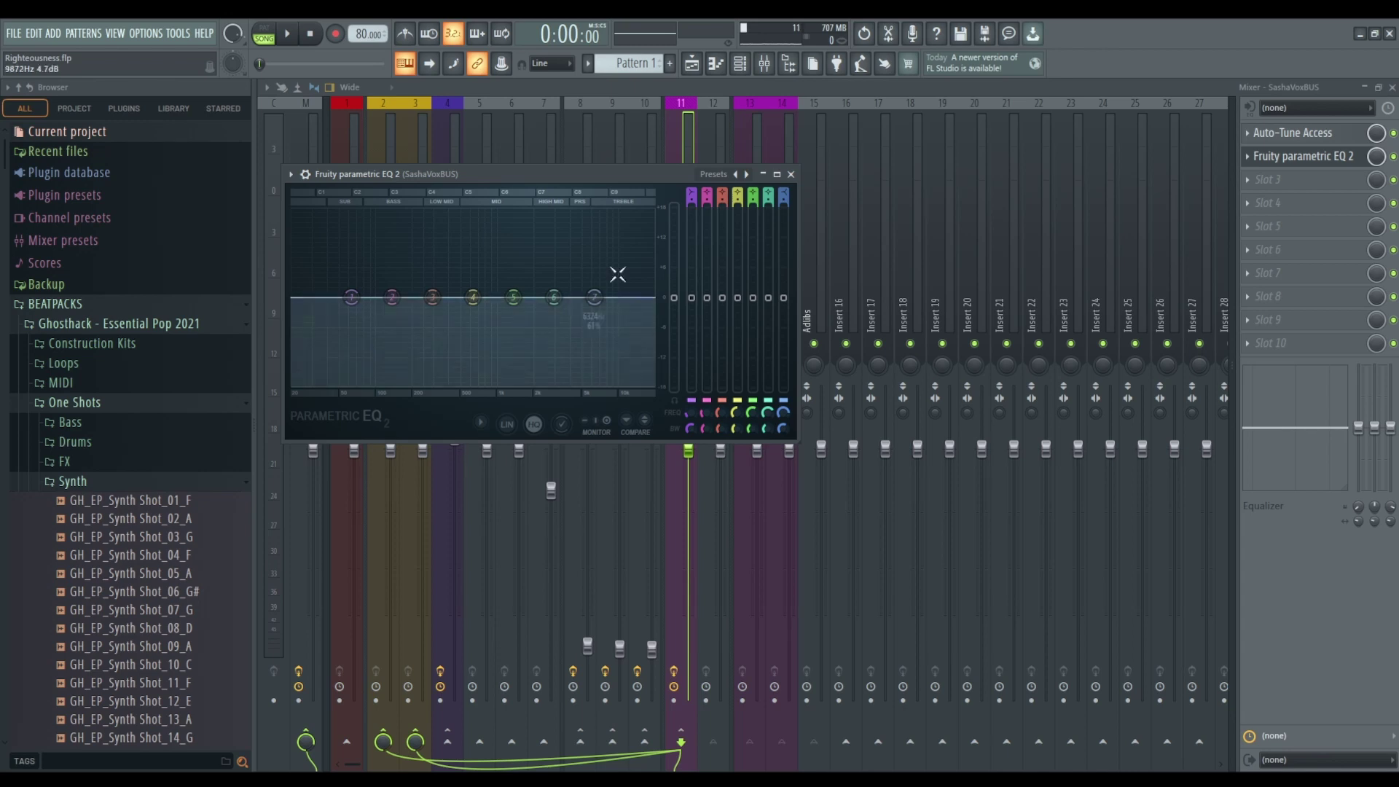
scroll(692, 193, up, 3)
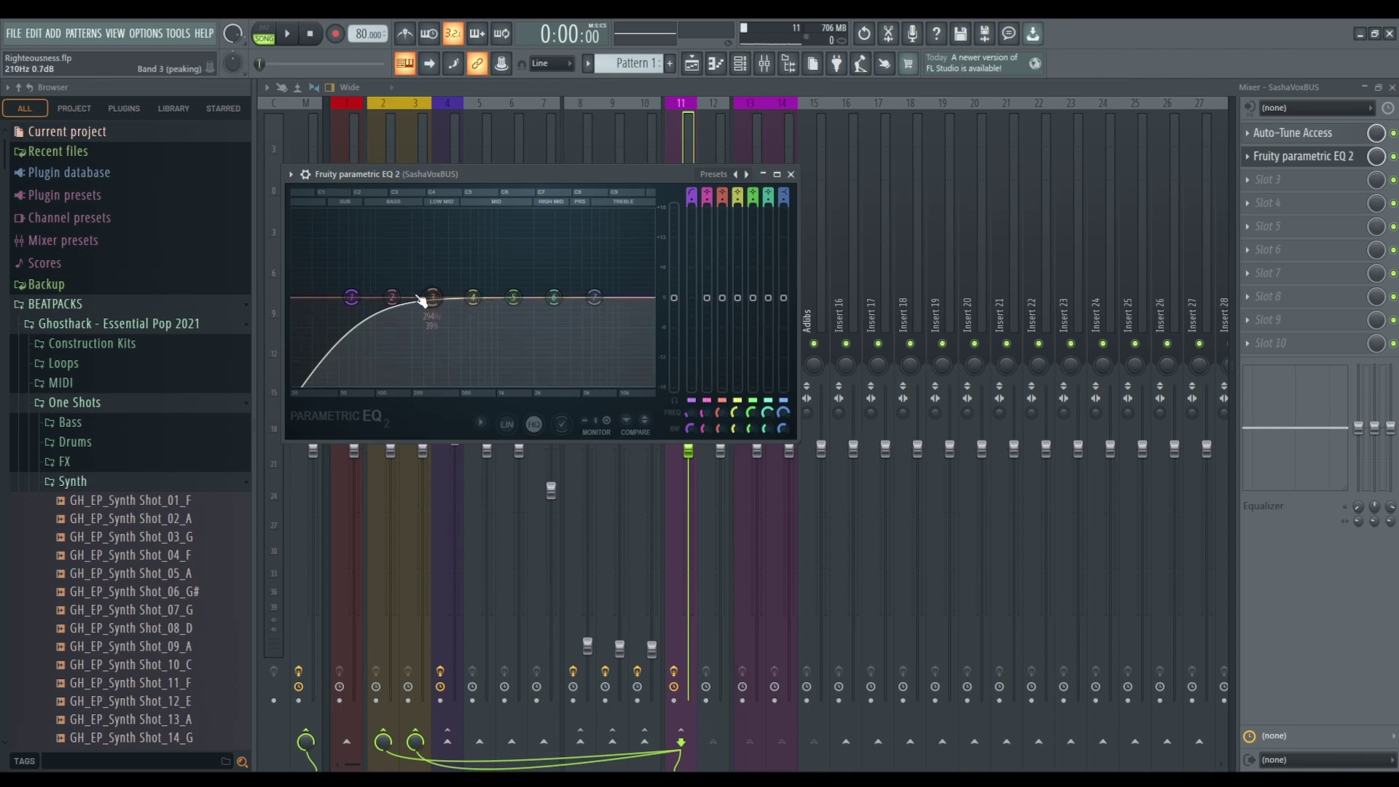
click(695, 63)
key(space)
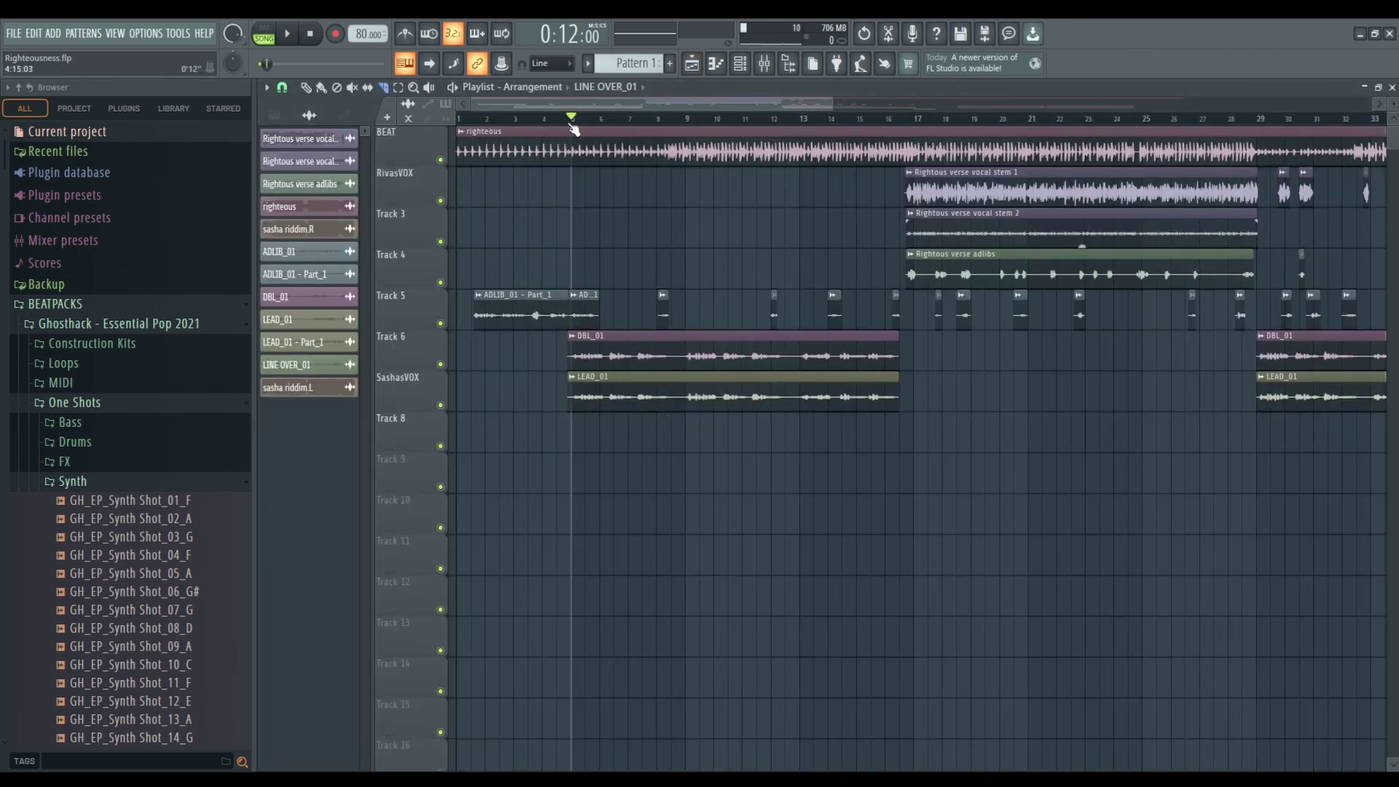
Cut bands 2 to 5 and slightly boost band 7 in the SashaVoxBUS Fruity parametric EQ 2, and close it.
key(F9)
drag(472, 296, 603, 292)
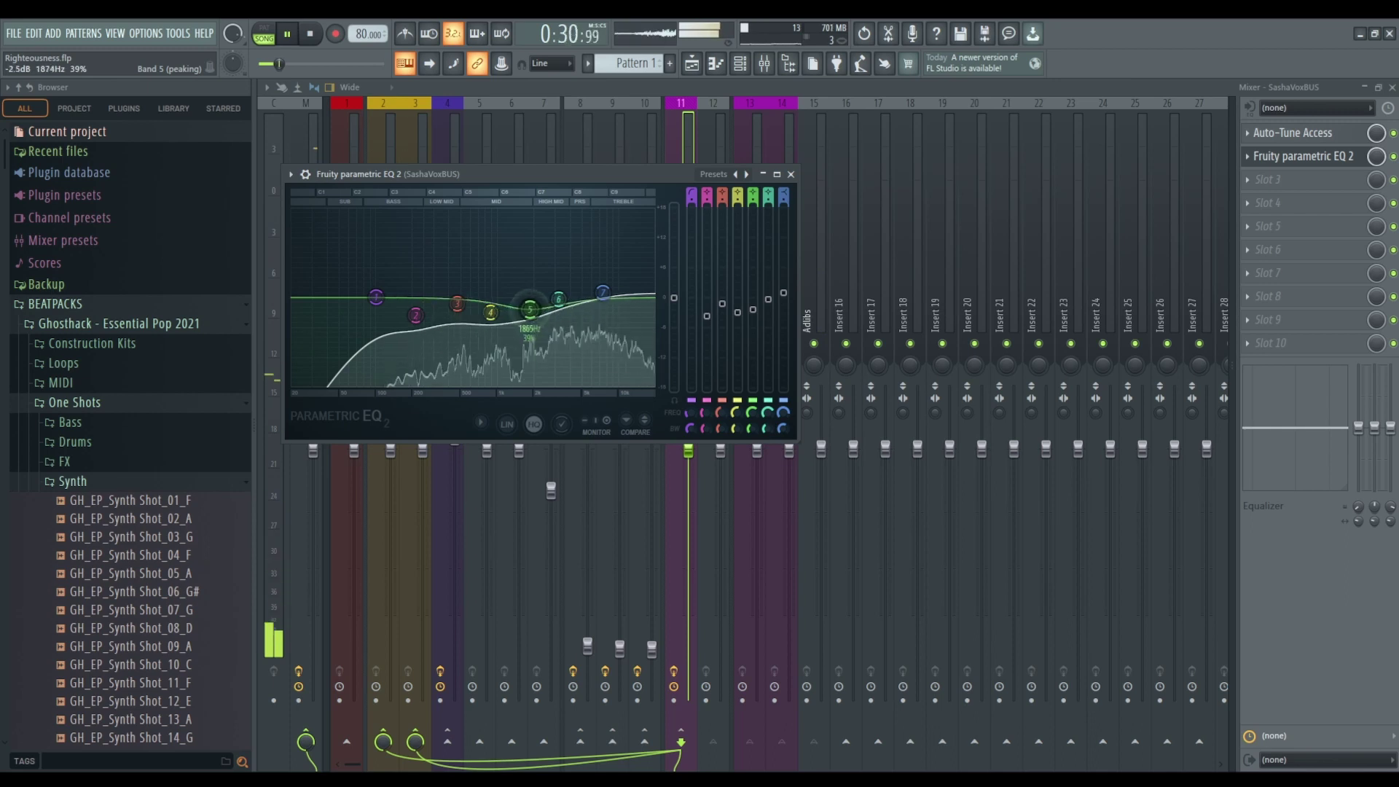
click(791, 174)
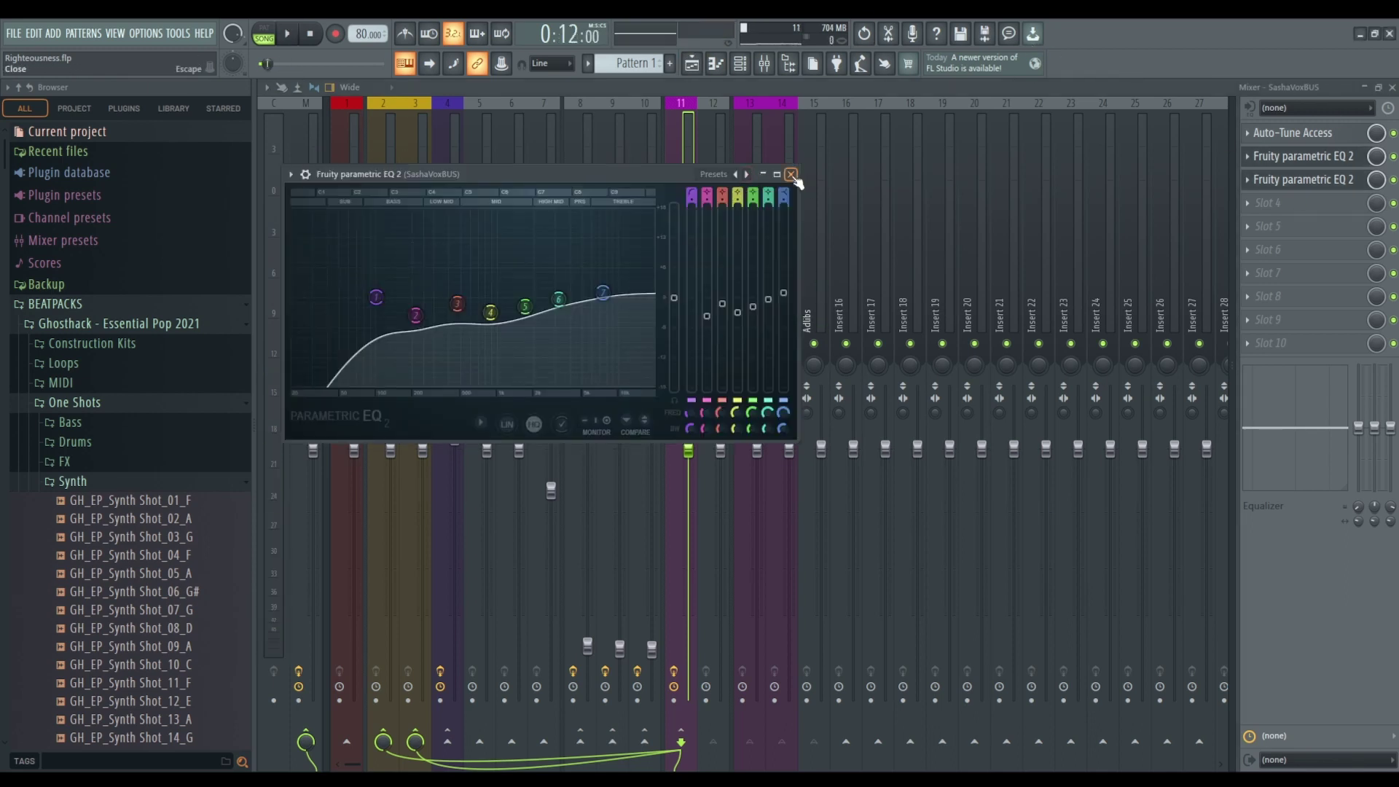
click(791, 175)
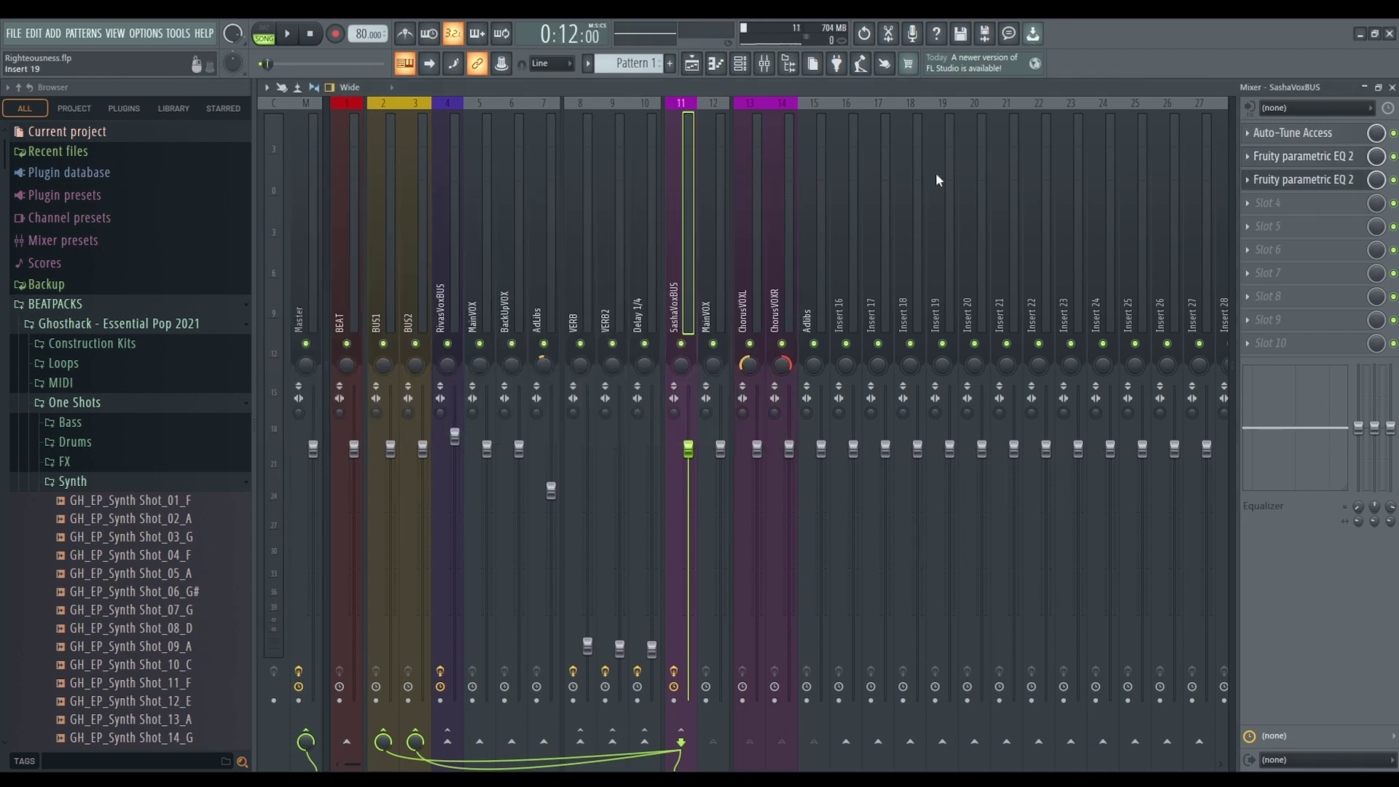
Make narrow cuts with bands 3, 4 and 5 in the second Fruity parametric EQ 2 on SashaVoxBUS while the vocals play.
click(1304, 181)
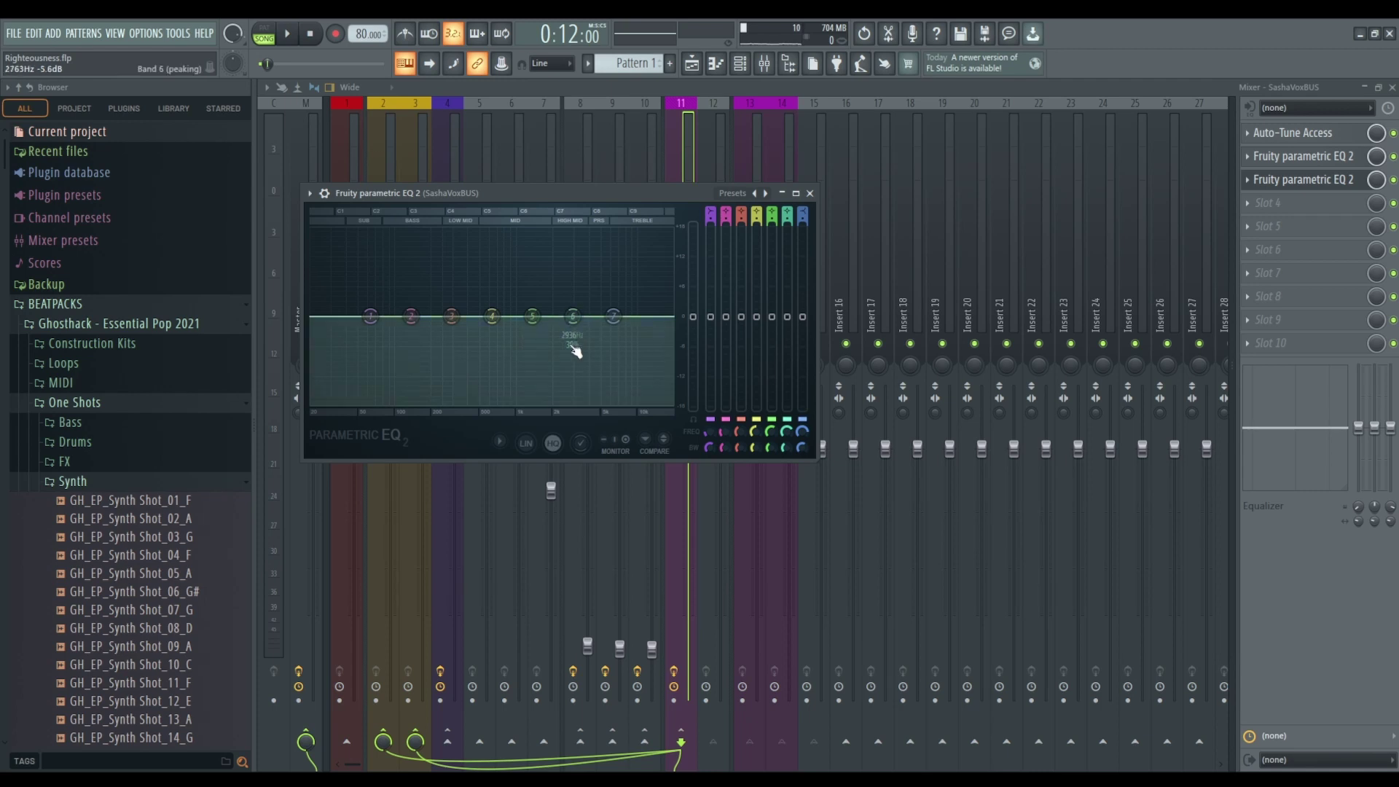
key(space)
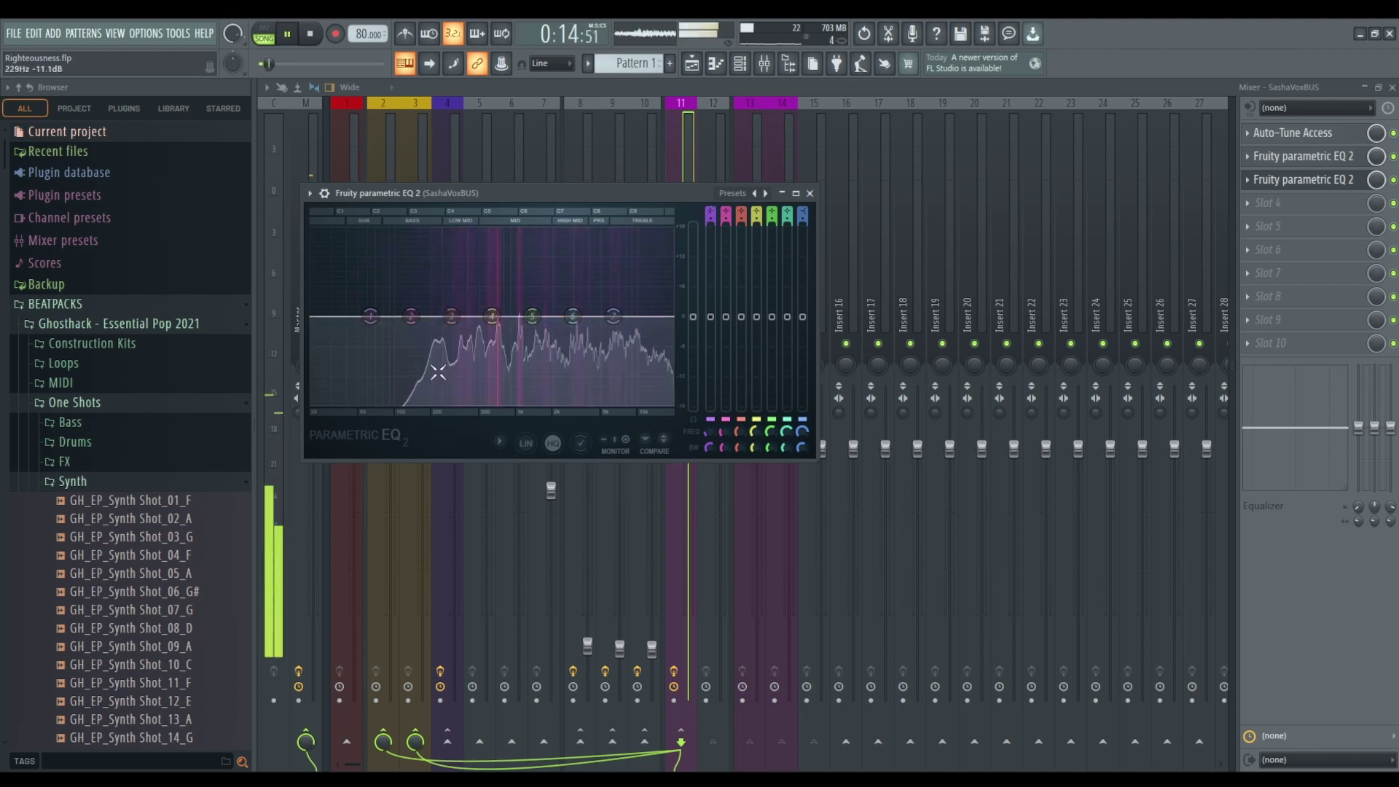
key(space)
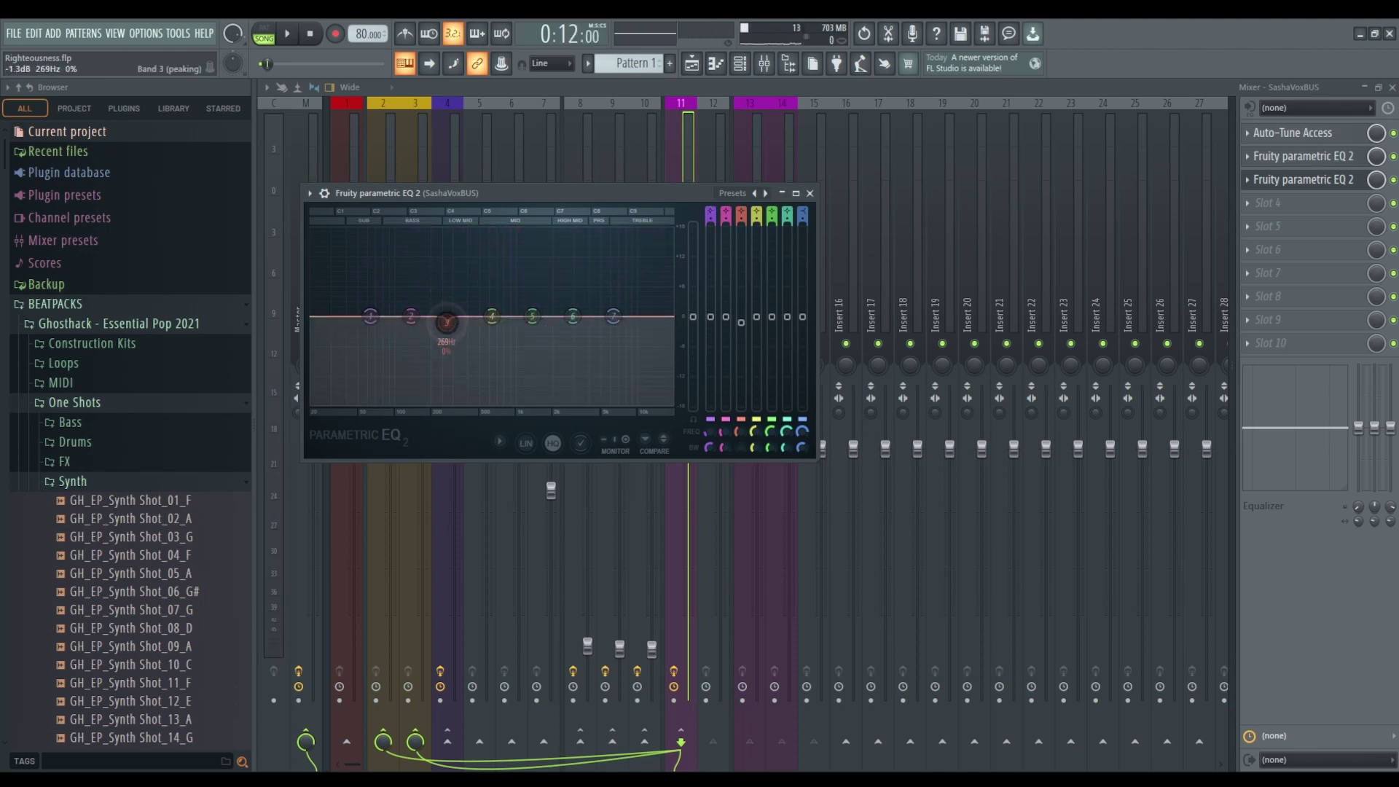
key(space)
drag(447, 322, 513, 333)
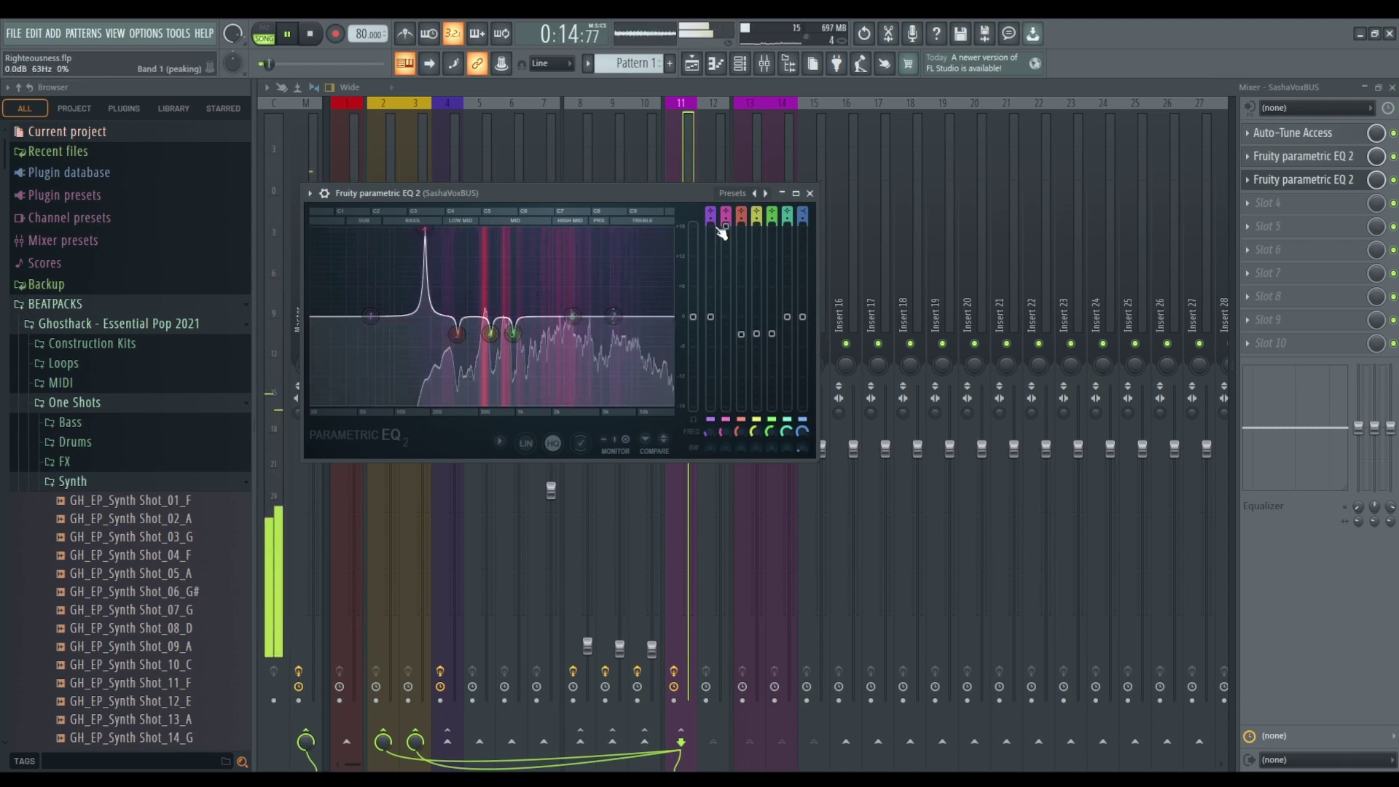
Sweep narrow boosts to find further resonances, cut them with bands 1, 2 and 6, and close the second EQ.
drag(421, 234, 606, 231)
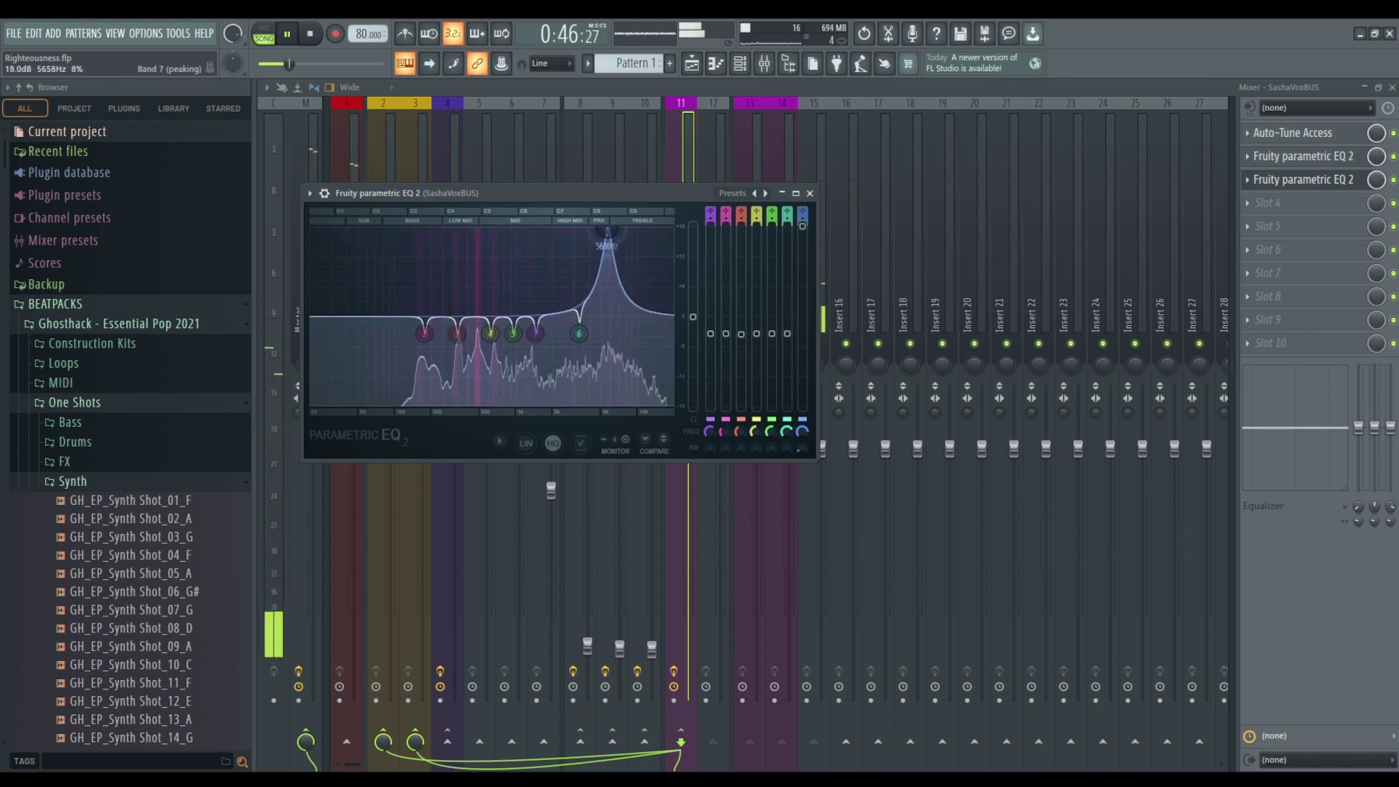
scroll(624, 234, down, 3)
click(809, 193)
key(space)
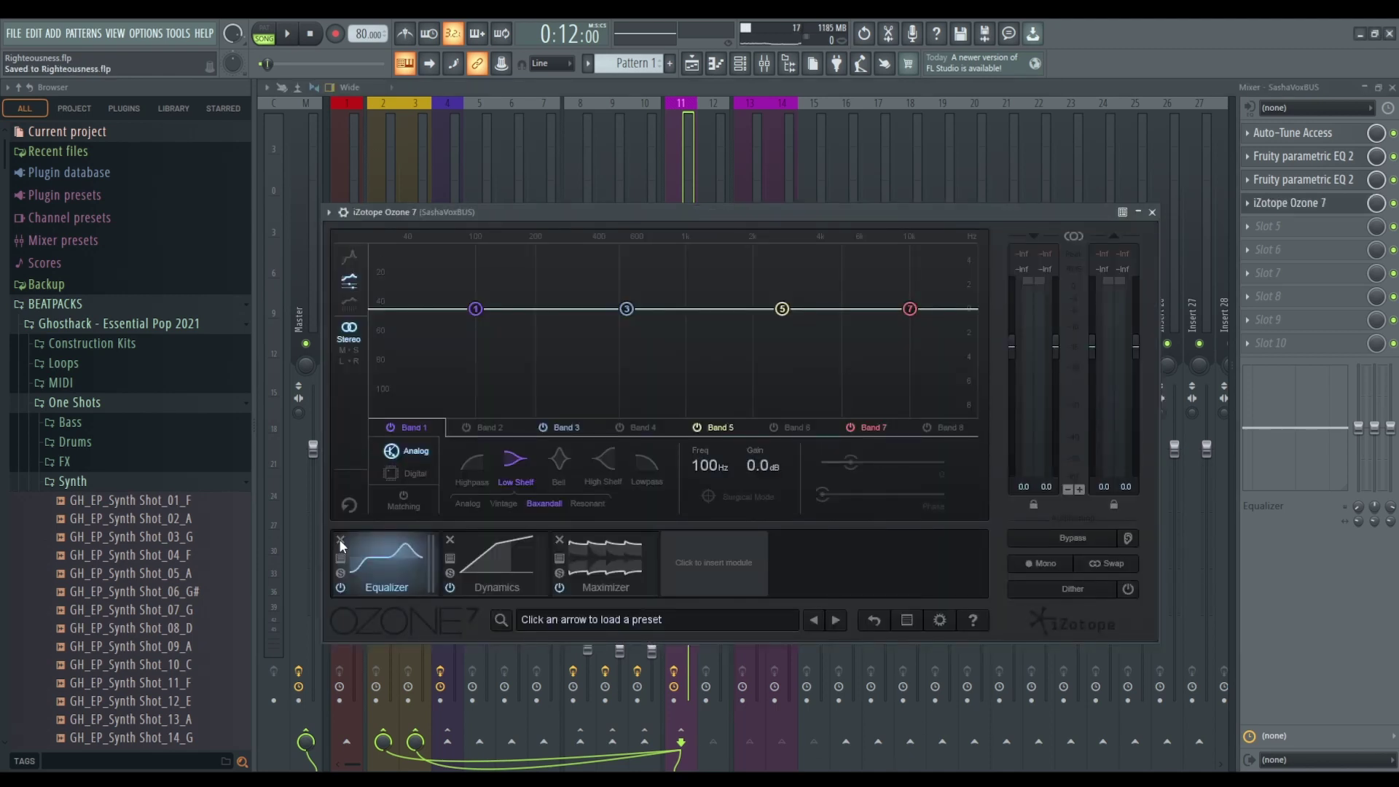
Remove Ozone 7's Equalizer and Maximizer modules, and set the Band 1 compressor in Dynamics to a -82.1 dB threshold and 2.1:1 ratio.
click(341, 540)
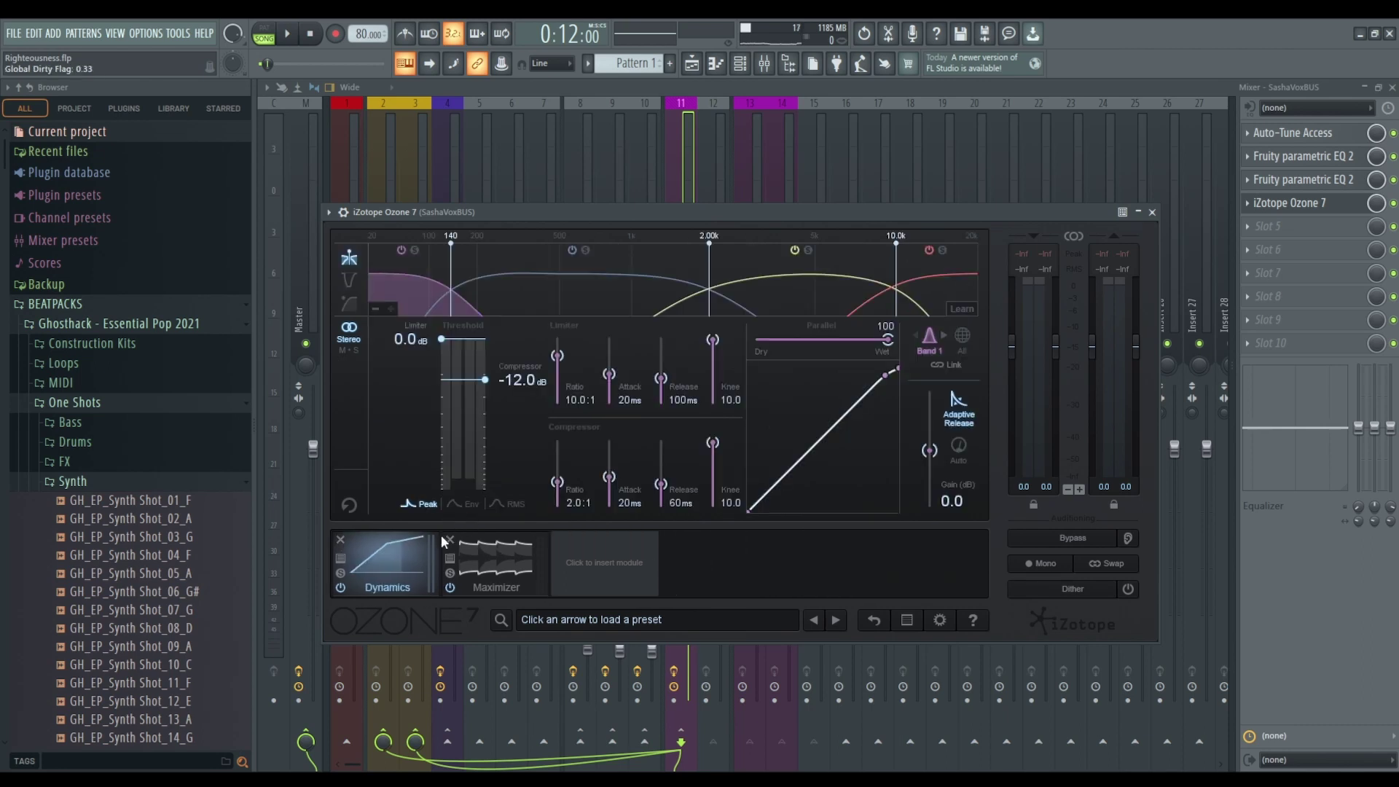
click(449, 539)
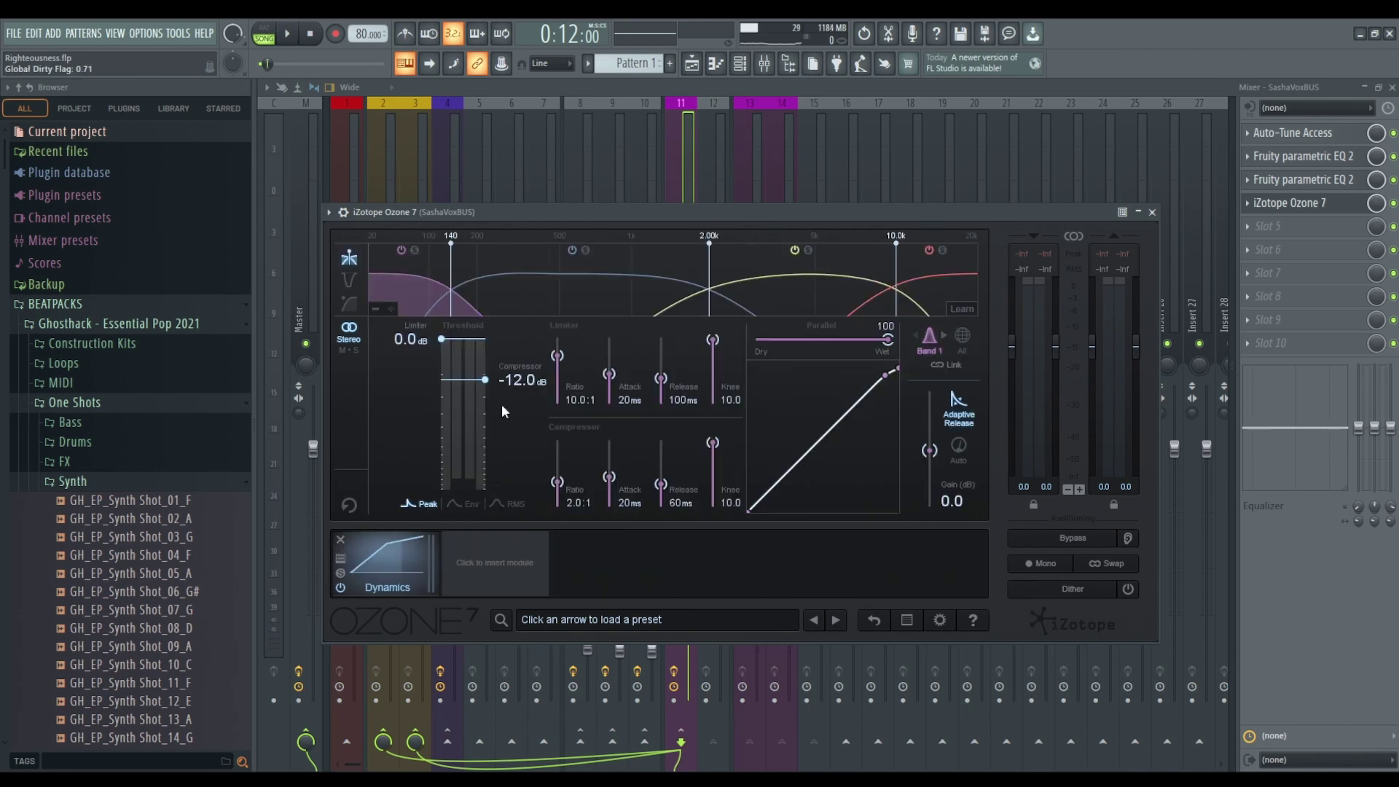
drag(521, 381, 548, 468)
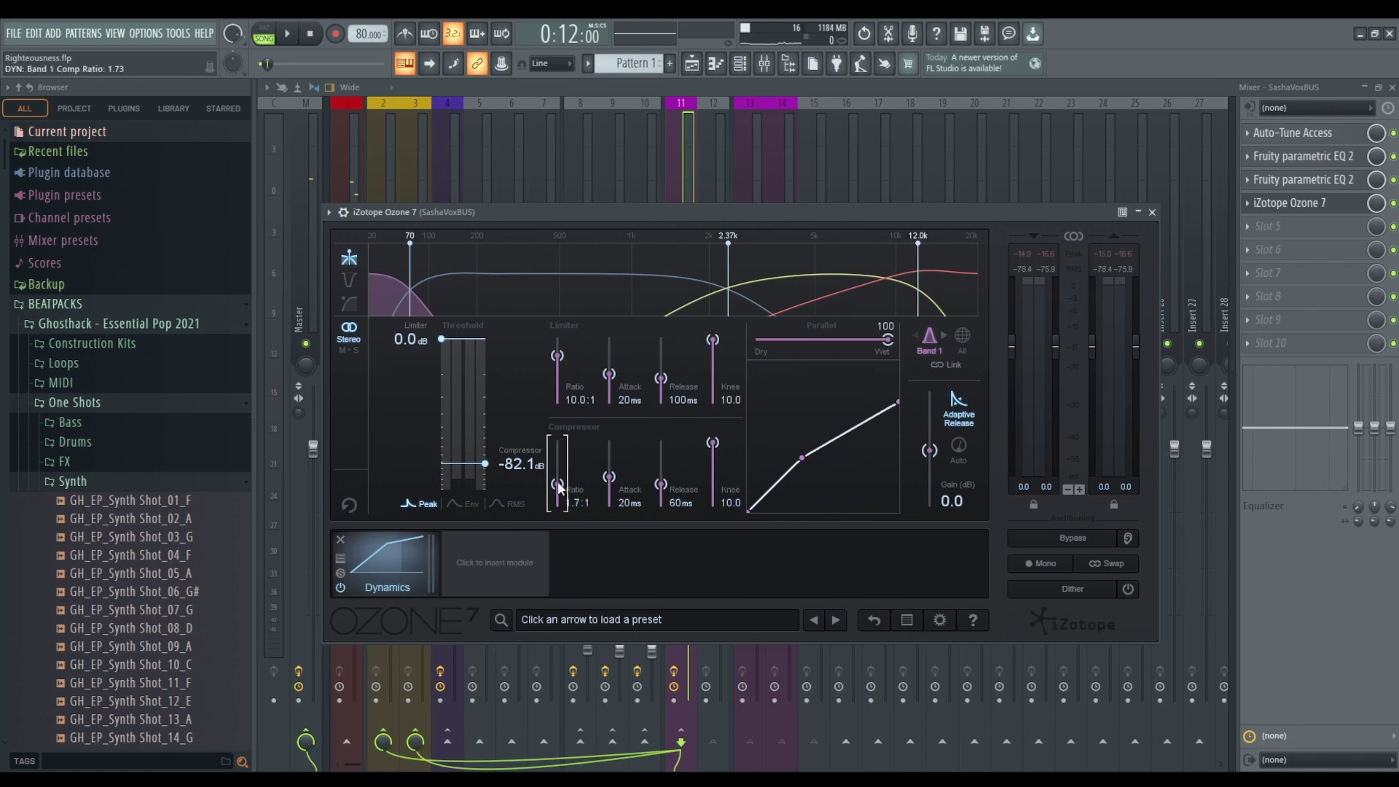
drag(557, 474, 554, 478)
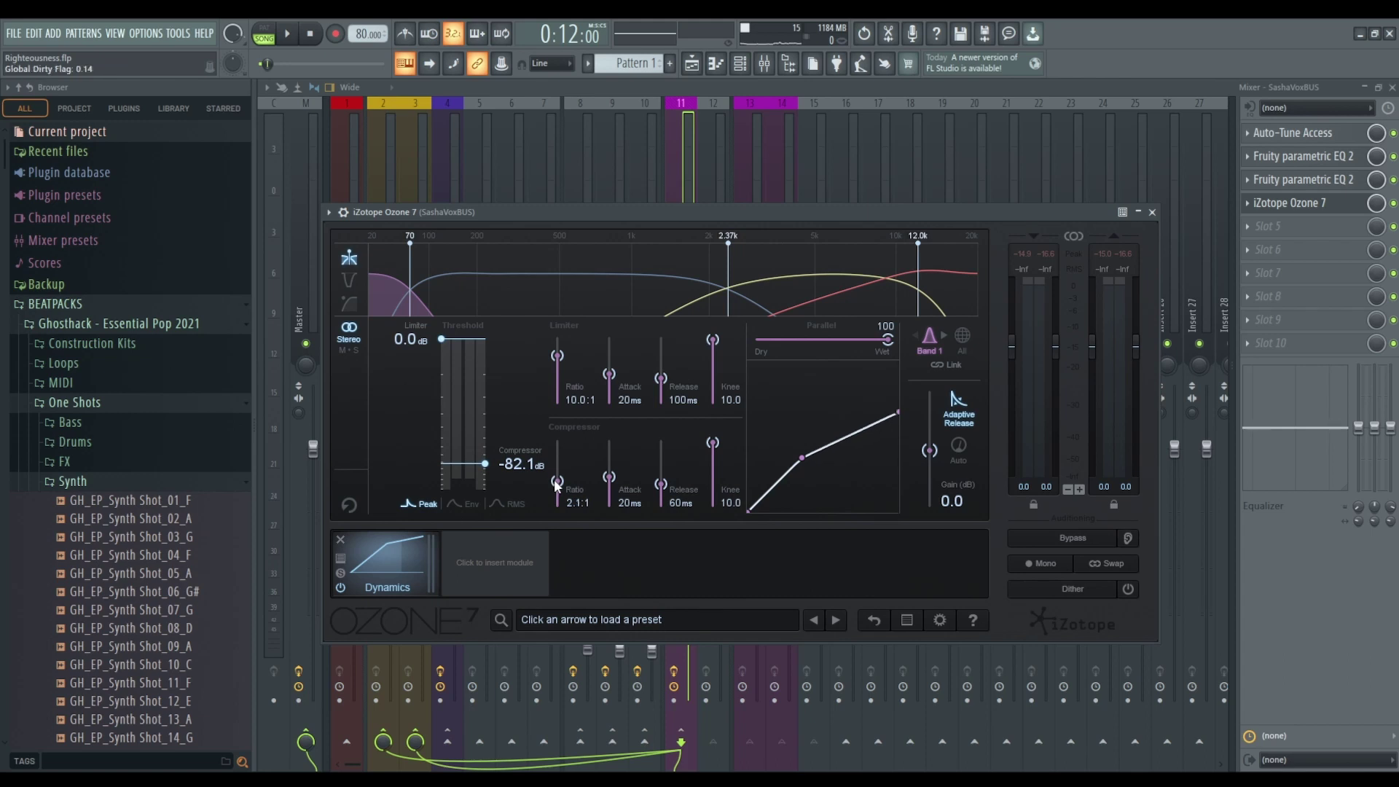
During playback, set Ozone 7's Band 2 limiter threshold to -20.4 dB and compressor threshold to -25.8 dB, and close the plugin.
click(758, 306)
key(space)
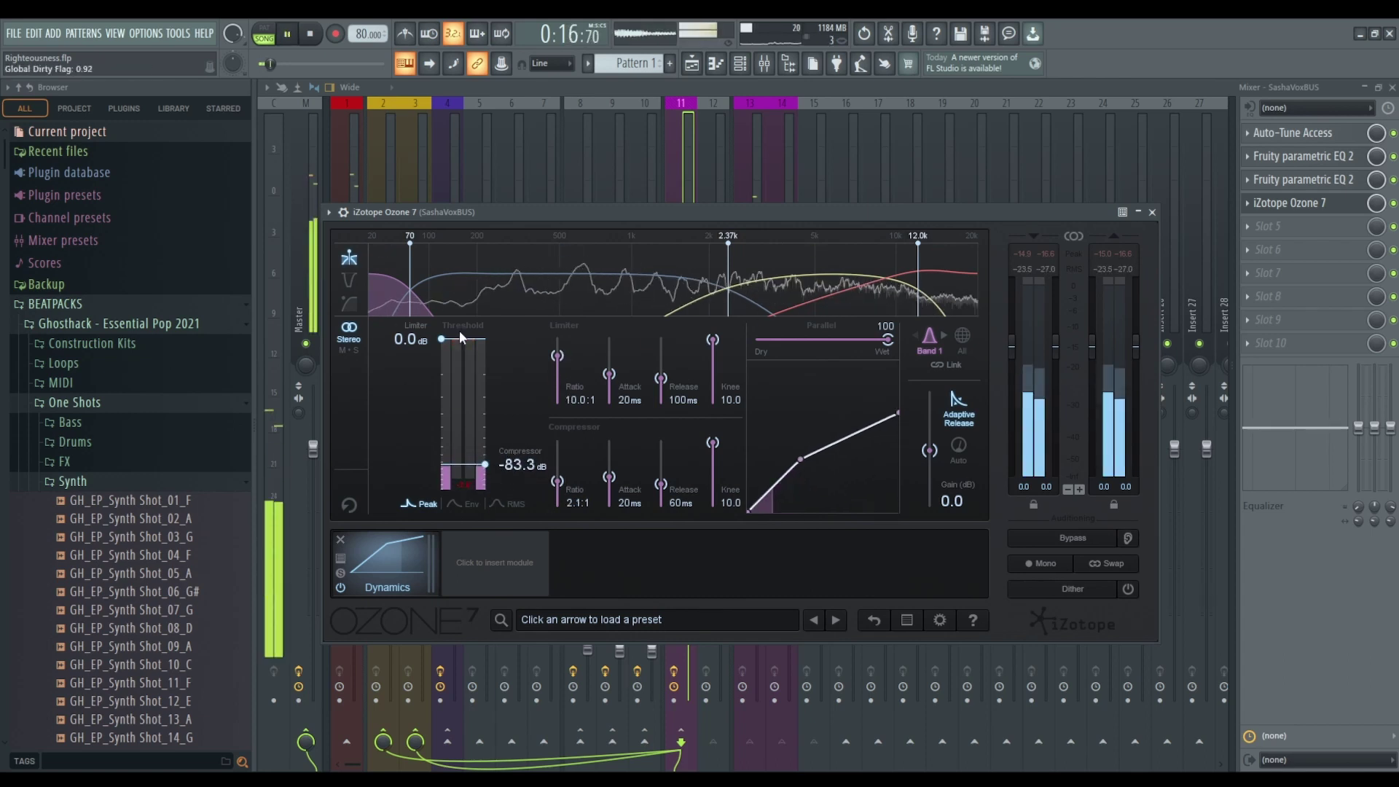
drag(484, 463, 485, 406)
click(771, 299)
click(568, 291)
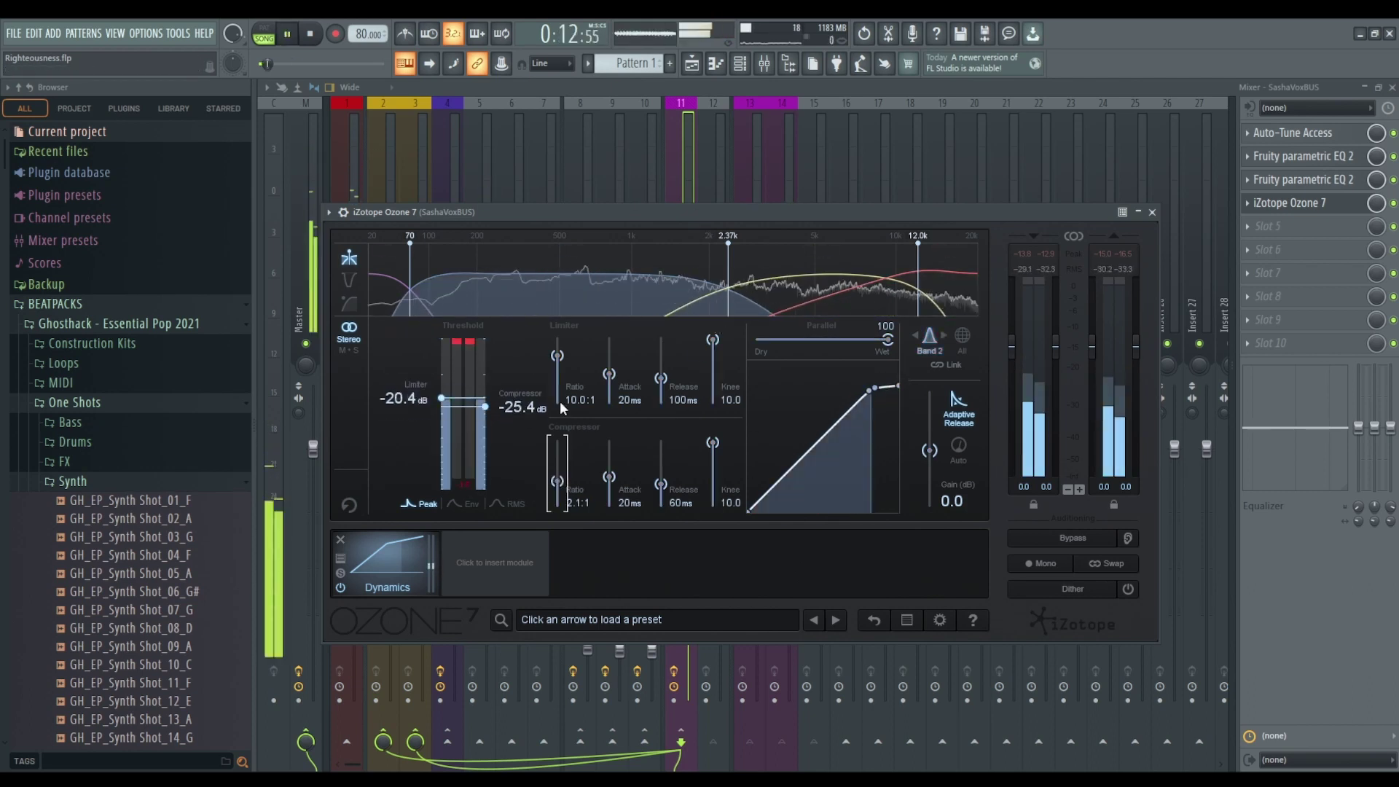
drag(484, 409, 482, 412)
key(space)
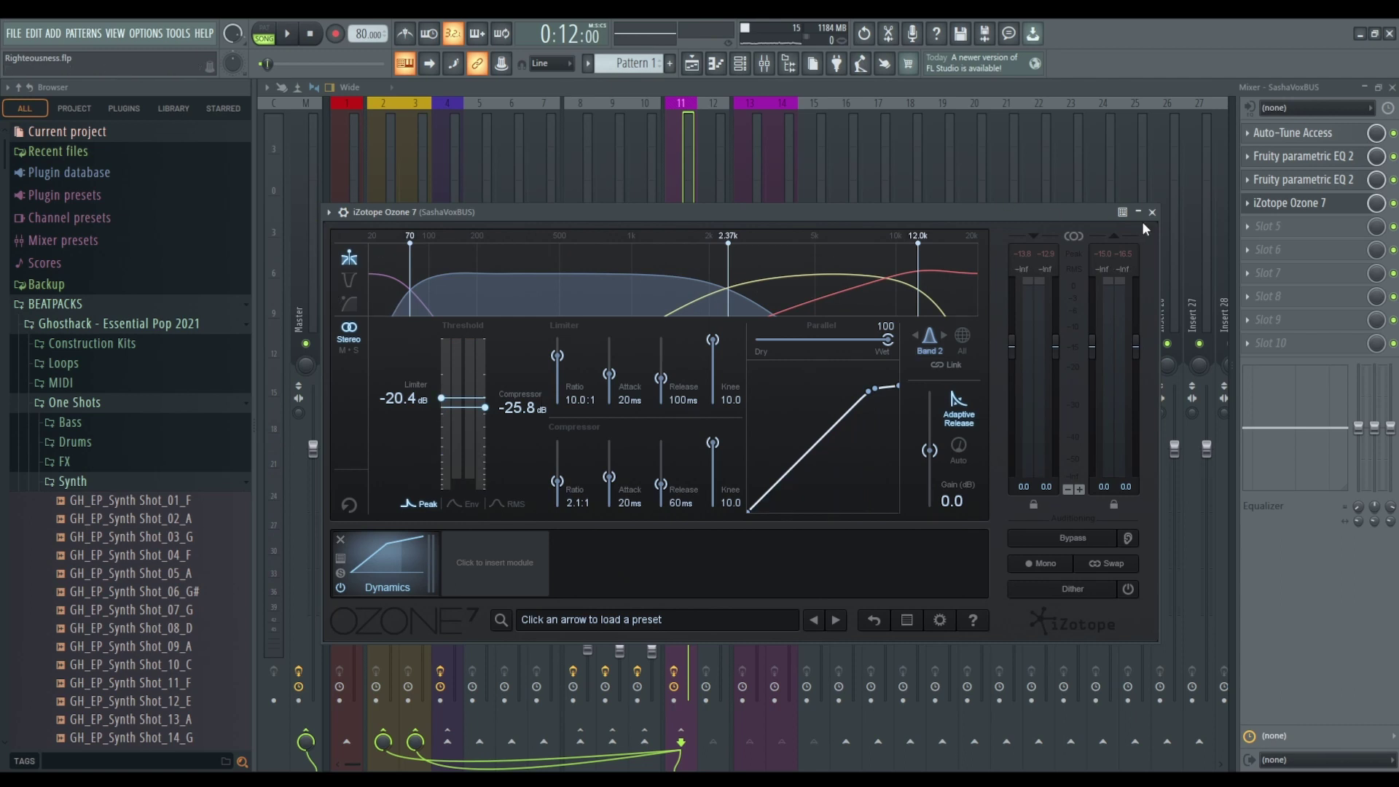
click(1151, 212)
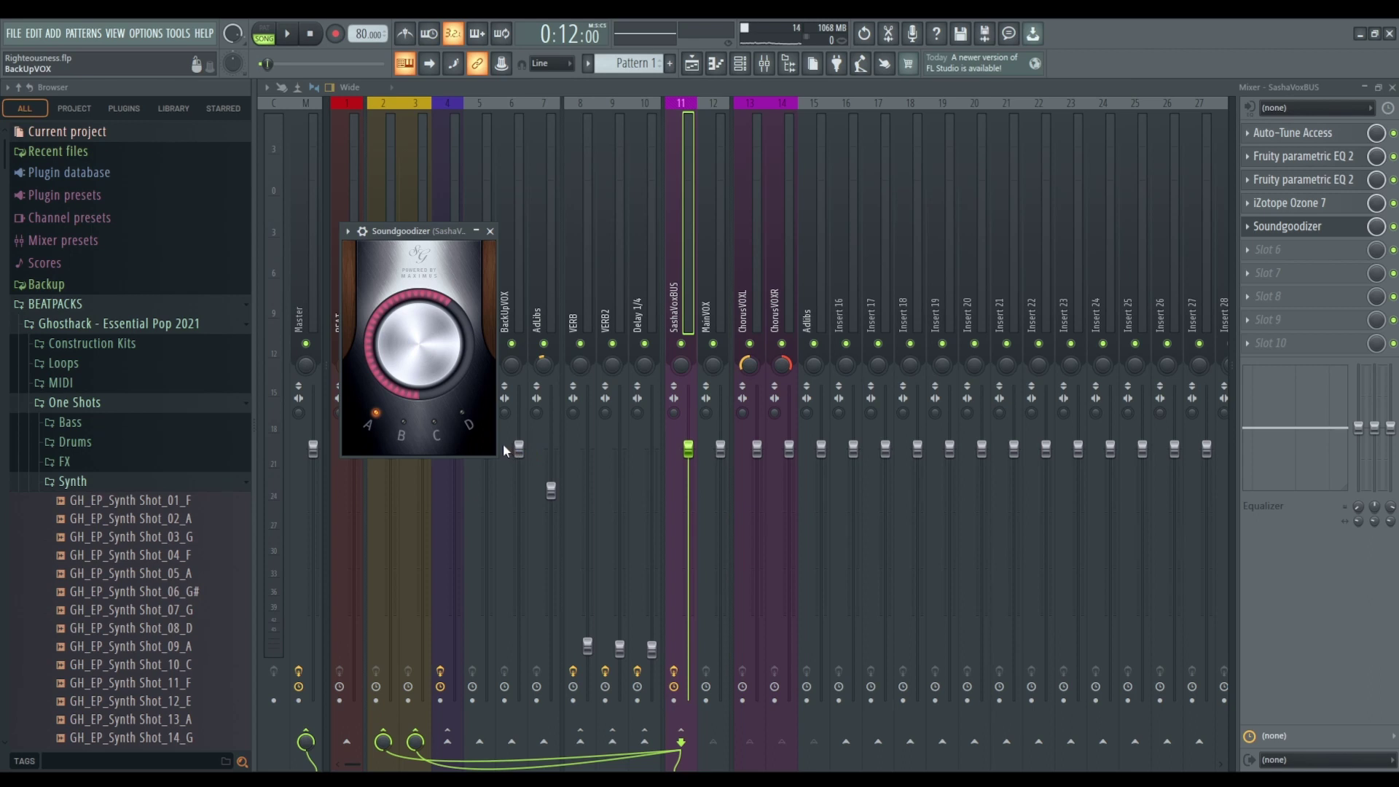
Set the SashaVoxBUS Soundgoodizer to mode C, and lower the BUS2 mixer track to 35% (-17.6 dB) while the vocals play.
click(445, 426)
key(space)
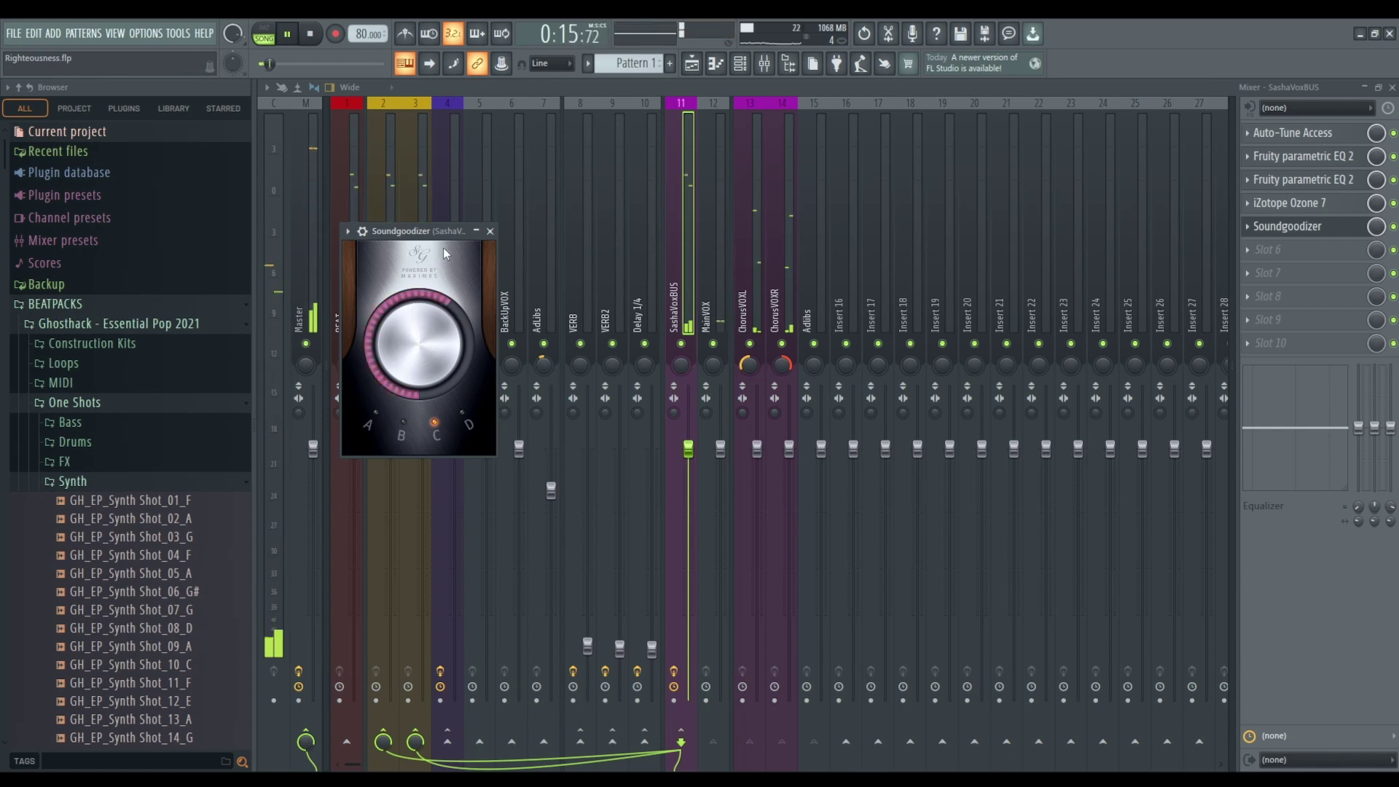
click(490, 231)
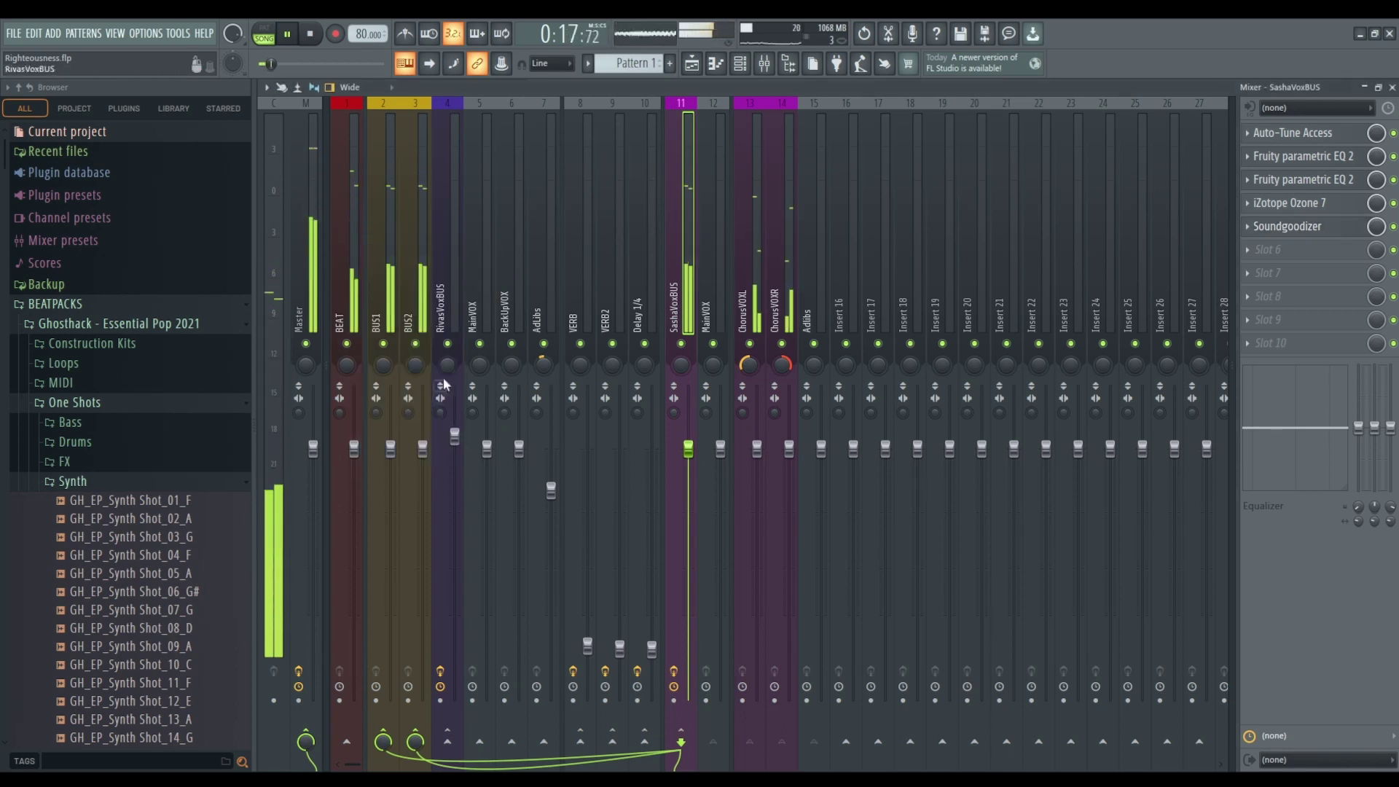
drag(422, 449, 430, 620)
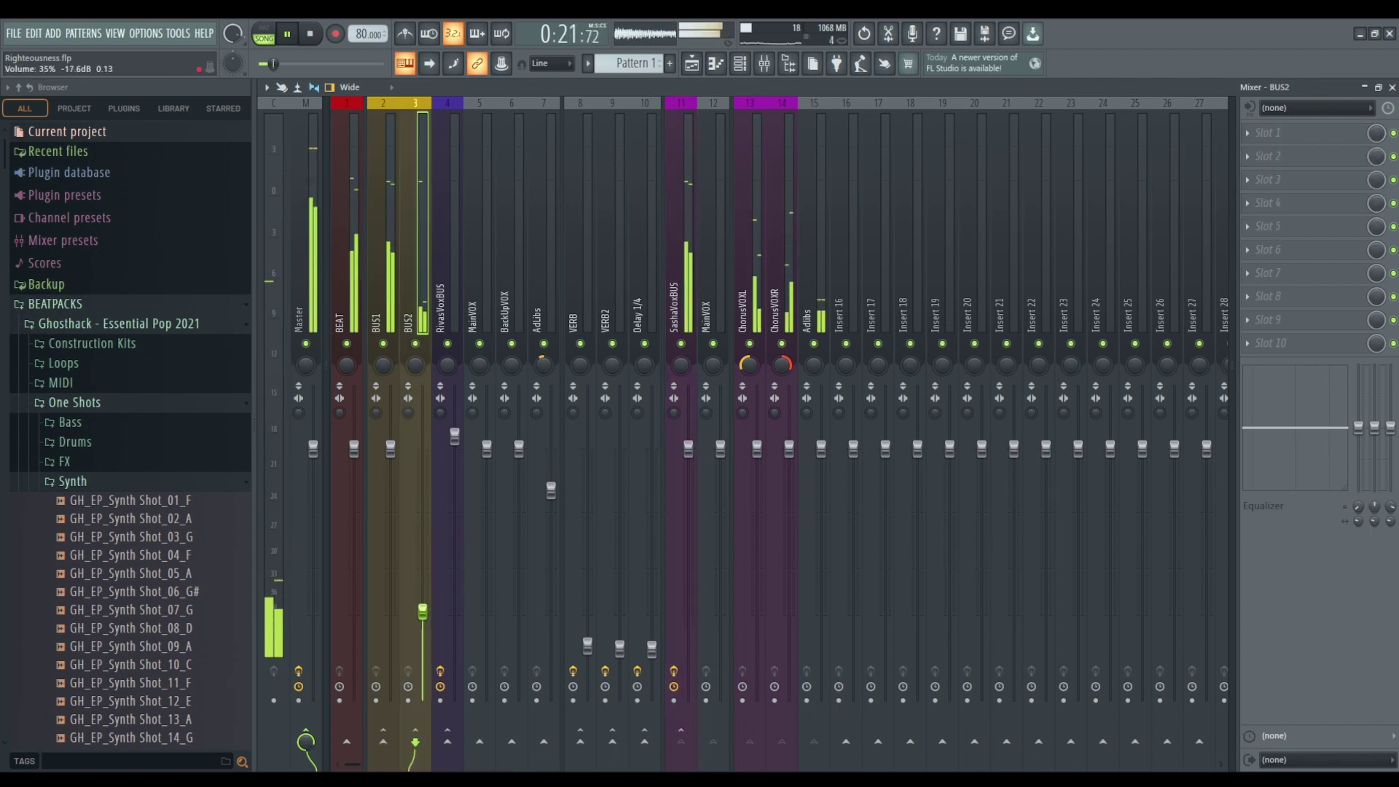
key(space)
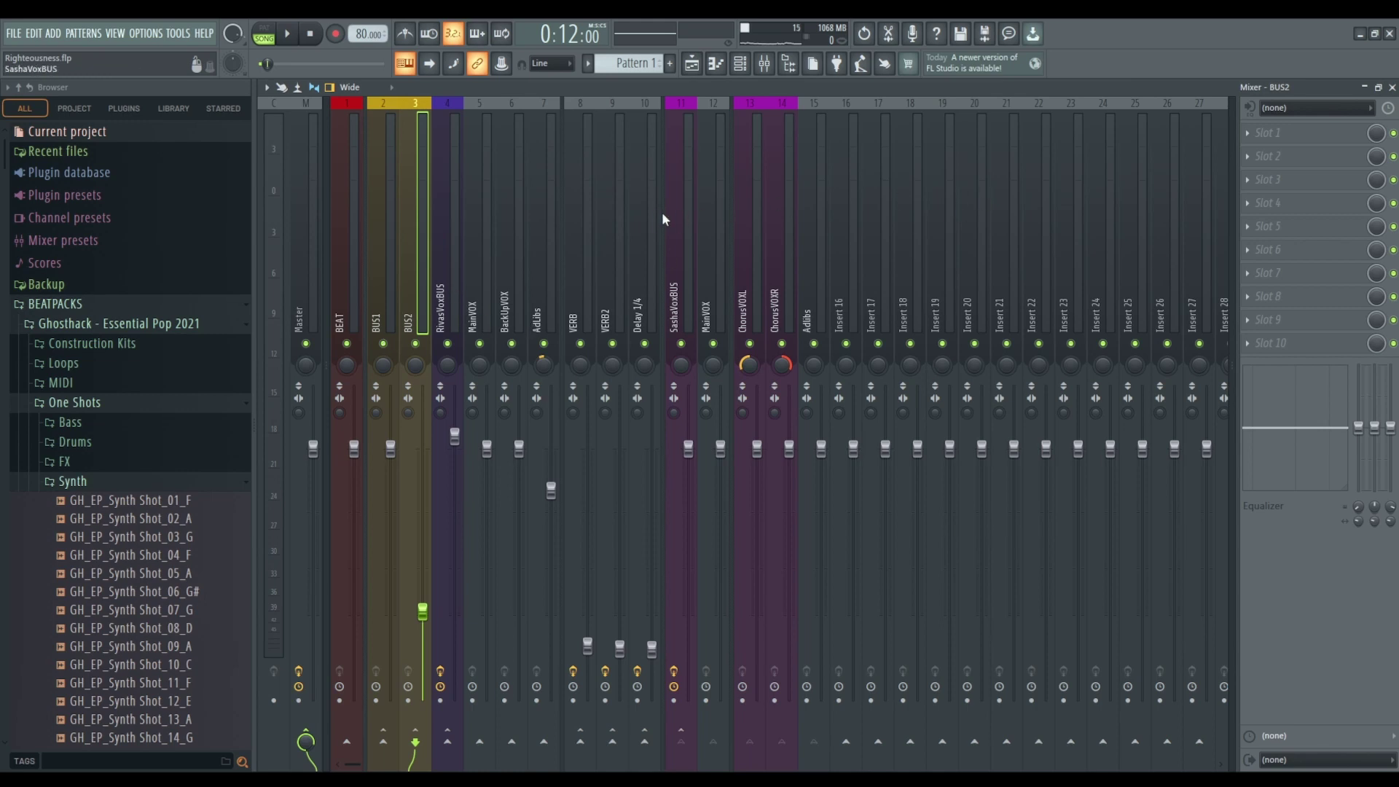
Select the SashaVoxBUS mixer track, and play the playlist from bar 13 to hear the processed vocals.
click(687, 156)
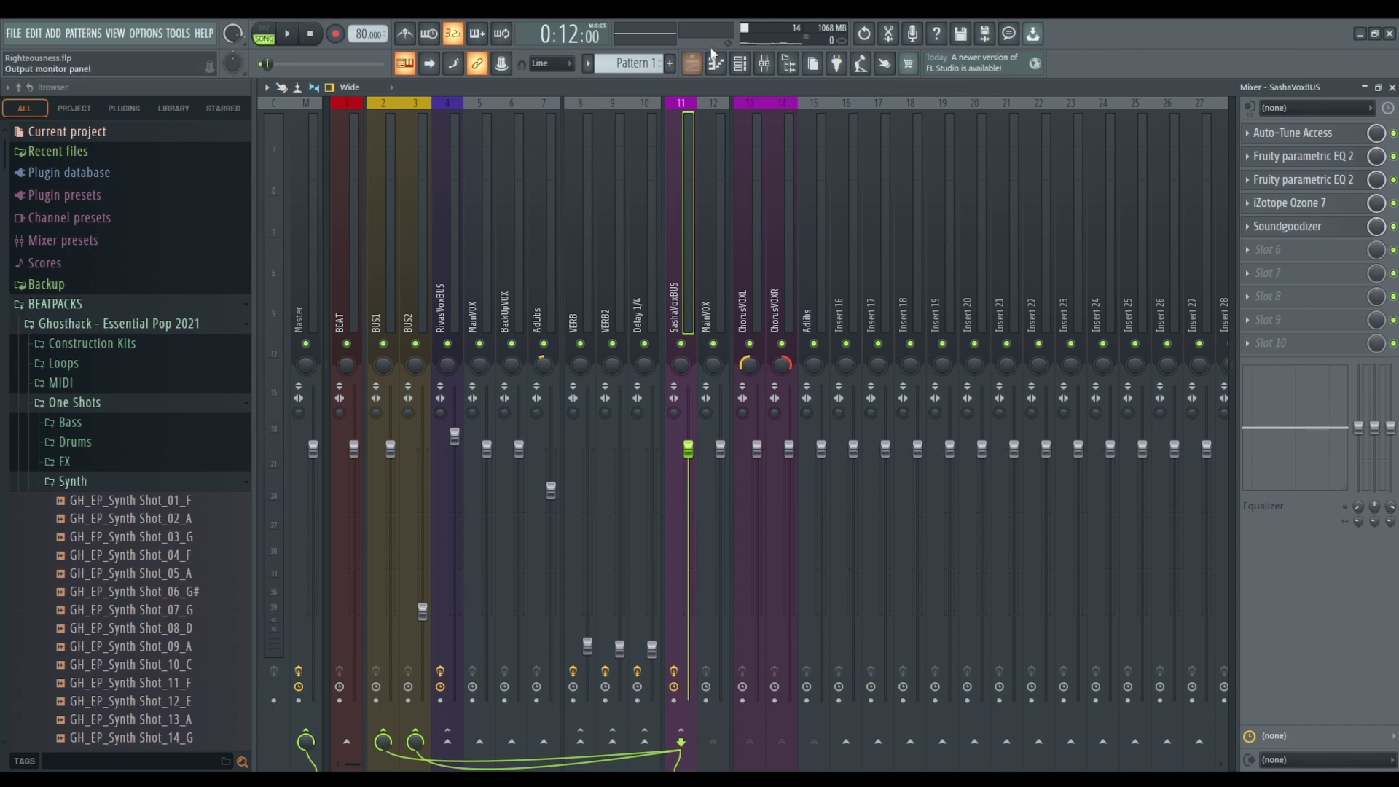
click(692, 64)
drag(763, 102, 830, 102)
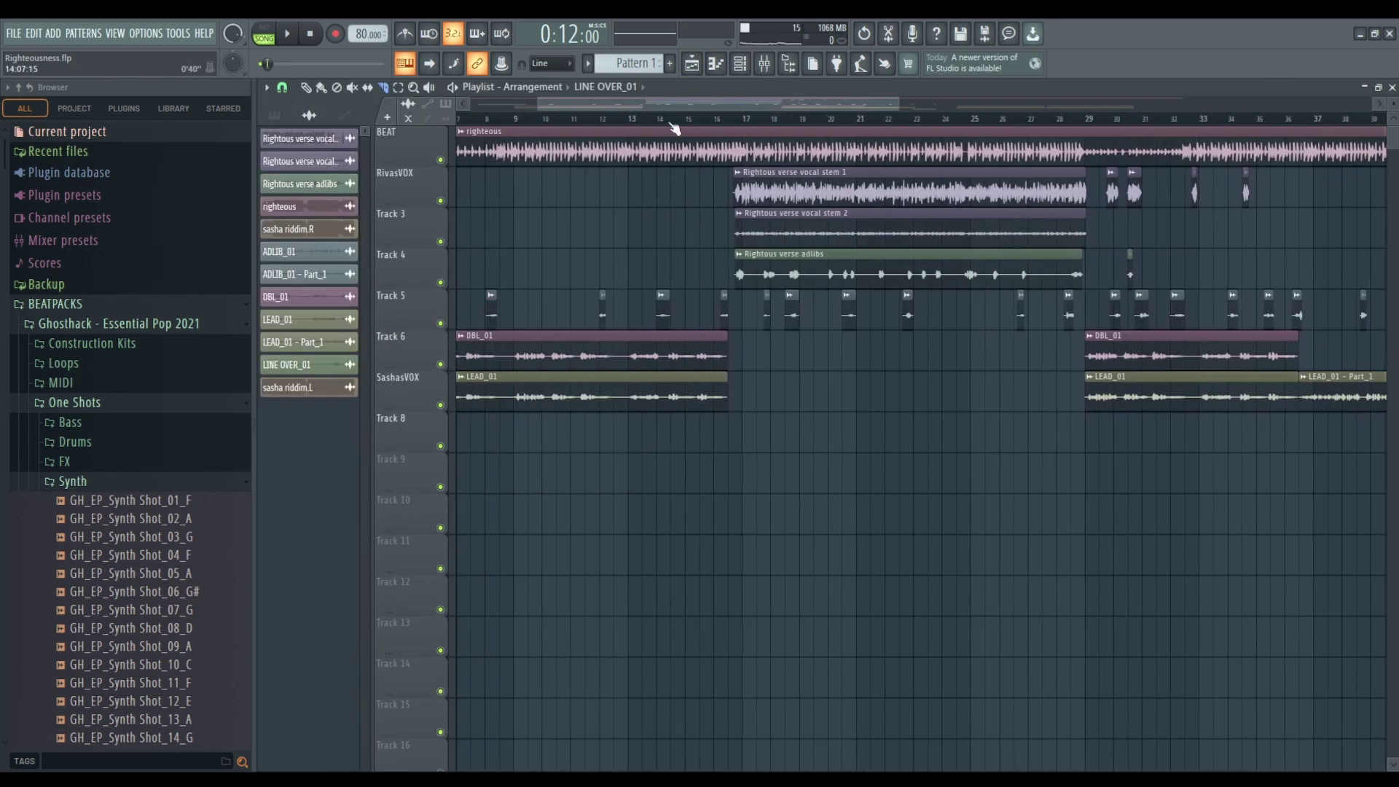
click(632, 123)
key(space)
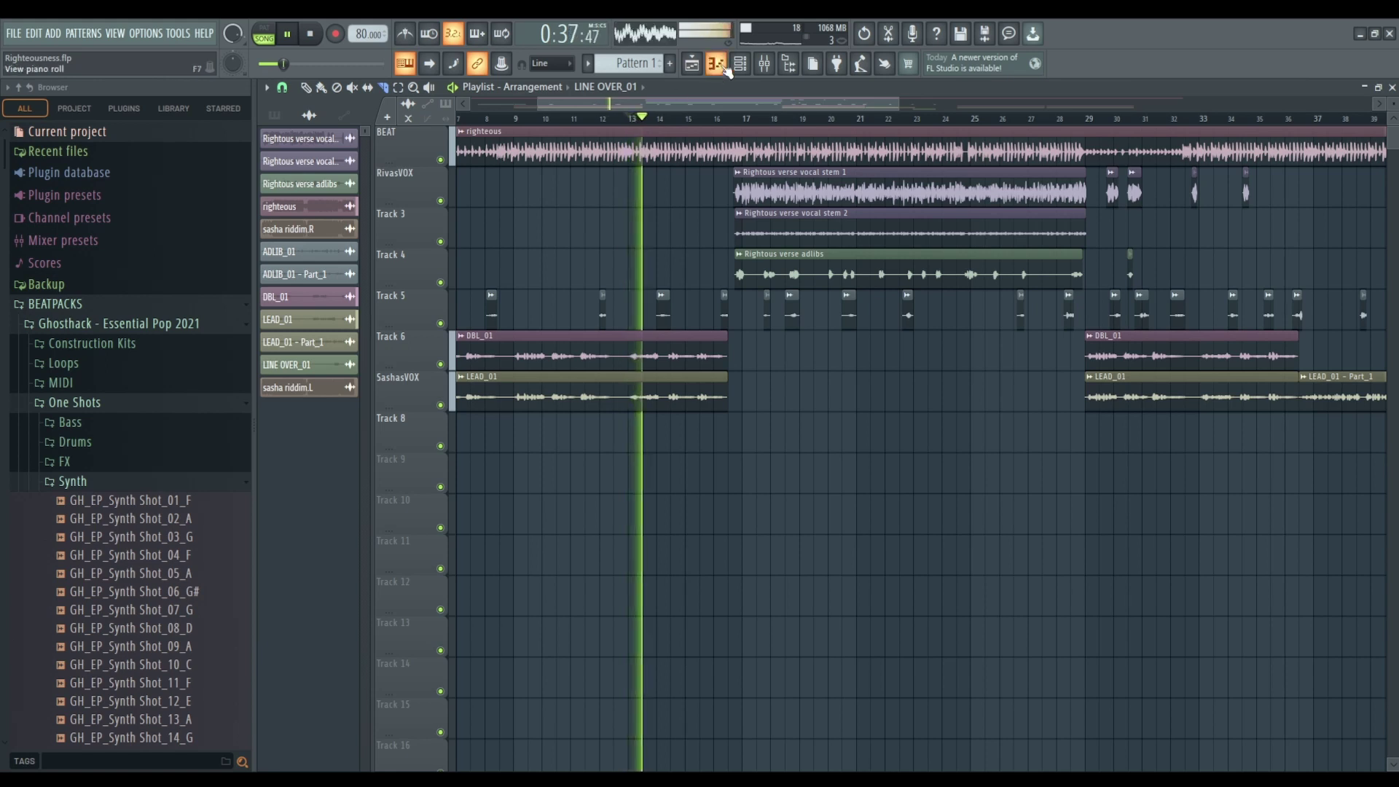
Reduce the Soundgoodizer amount on SashaVoxBUS, and set the BUS2 mixer track's volume to 51% (-12.4 dB).
key(F9)
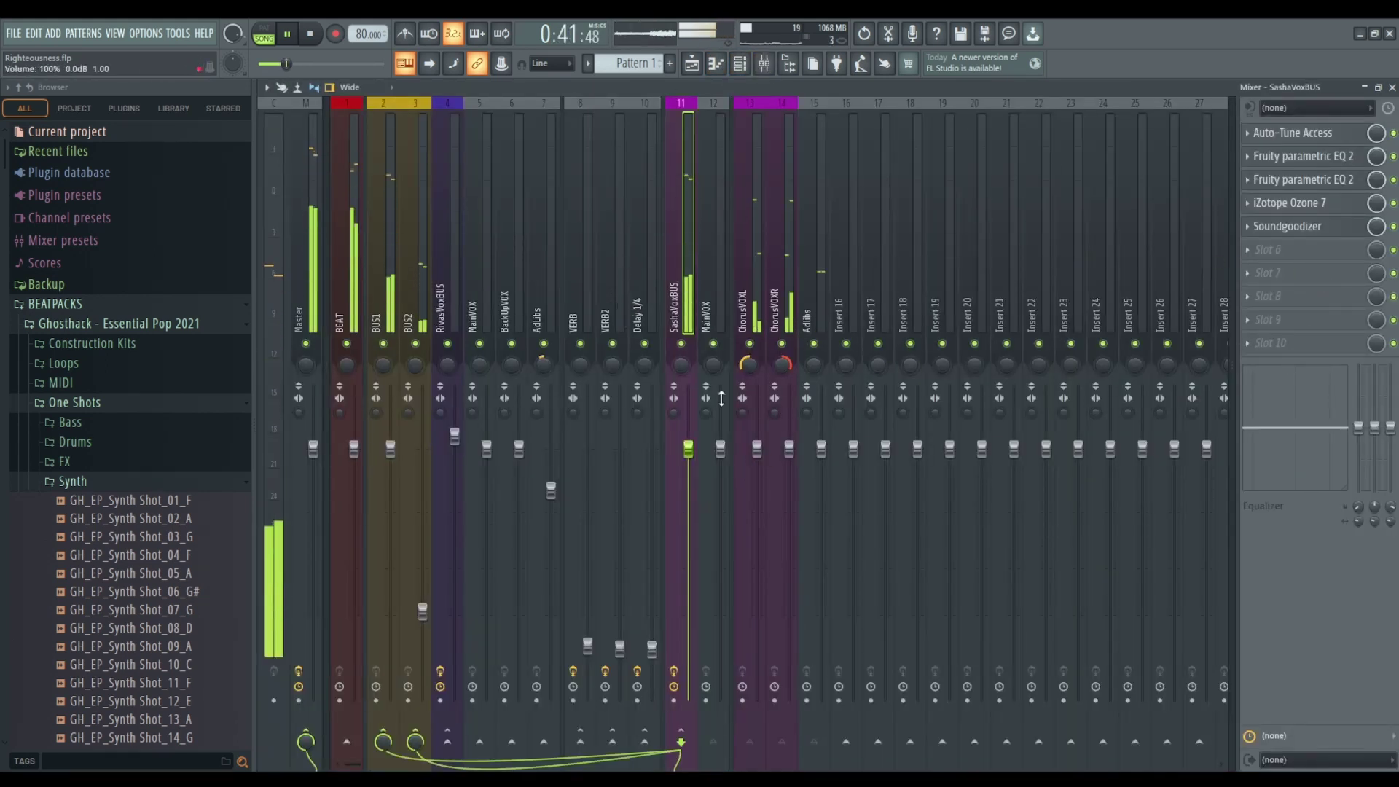
click(1311, 228)
drag(430, 306, 428, 320)
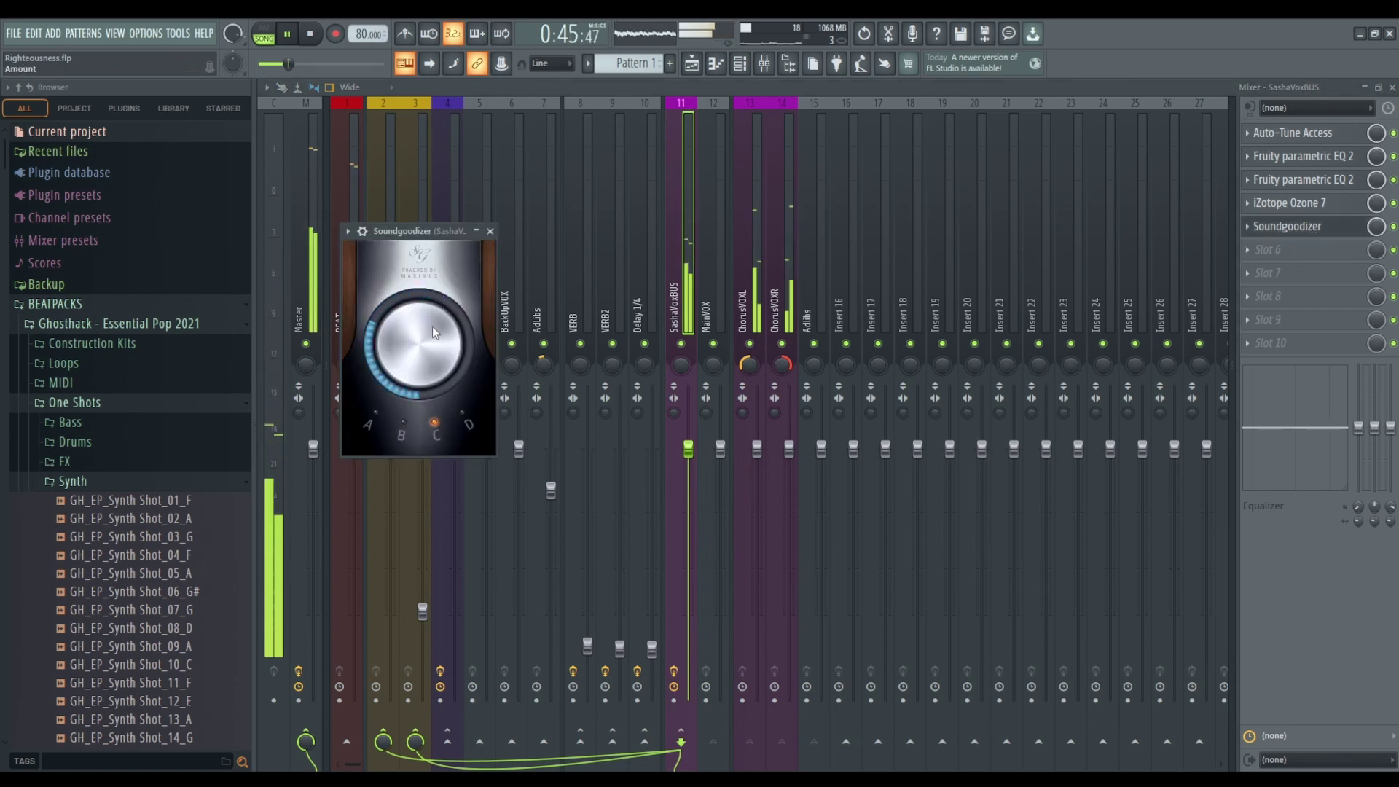
drag(423, 611, 422, 574)
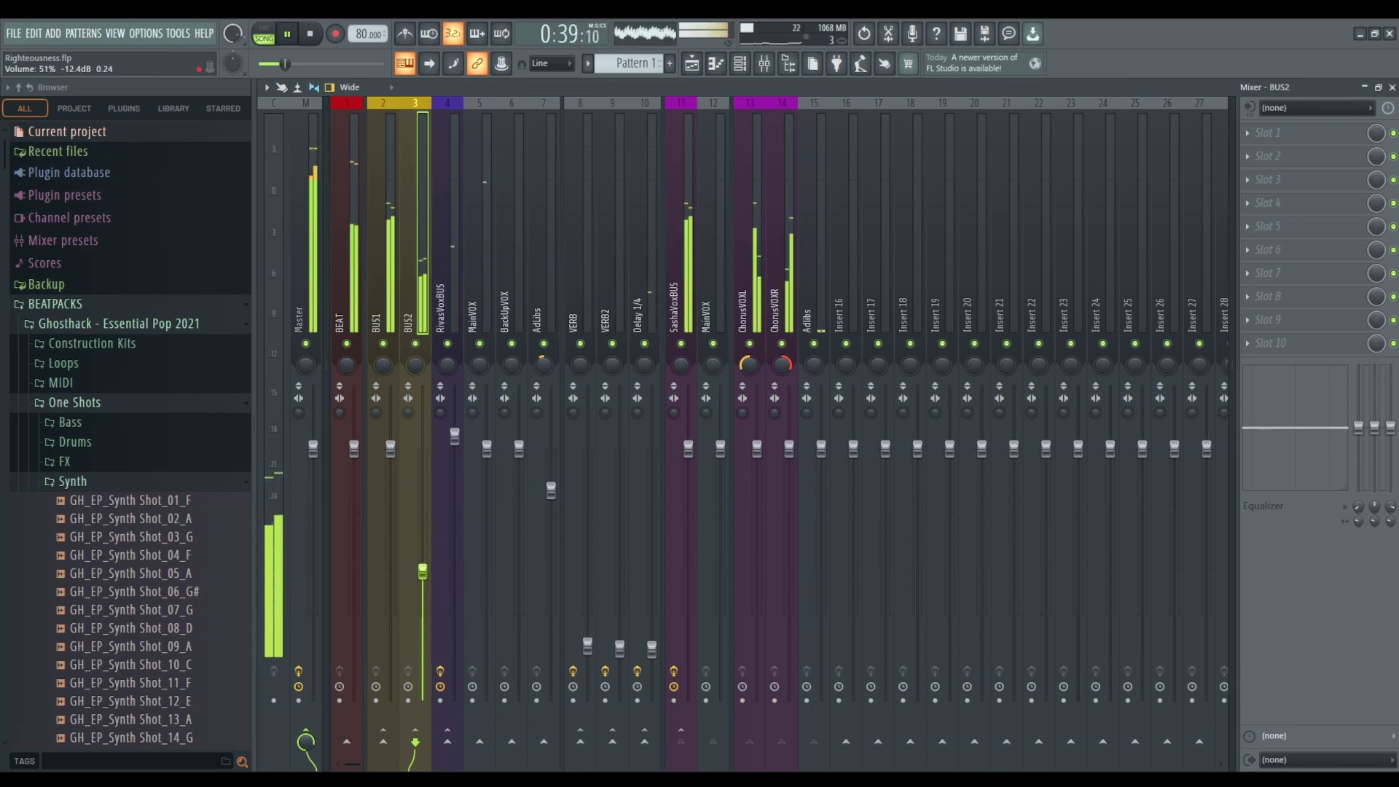
Review the Soundgoodizer settings on the SashaVoxBUS track, stop playback, and close the plugin.
click(689, 175)
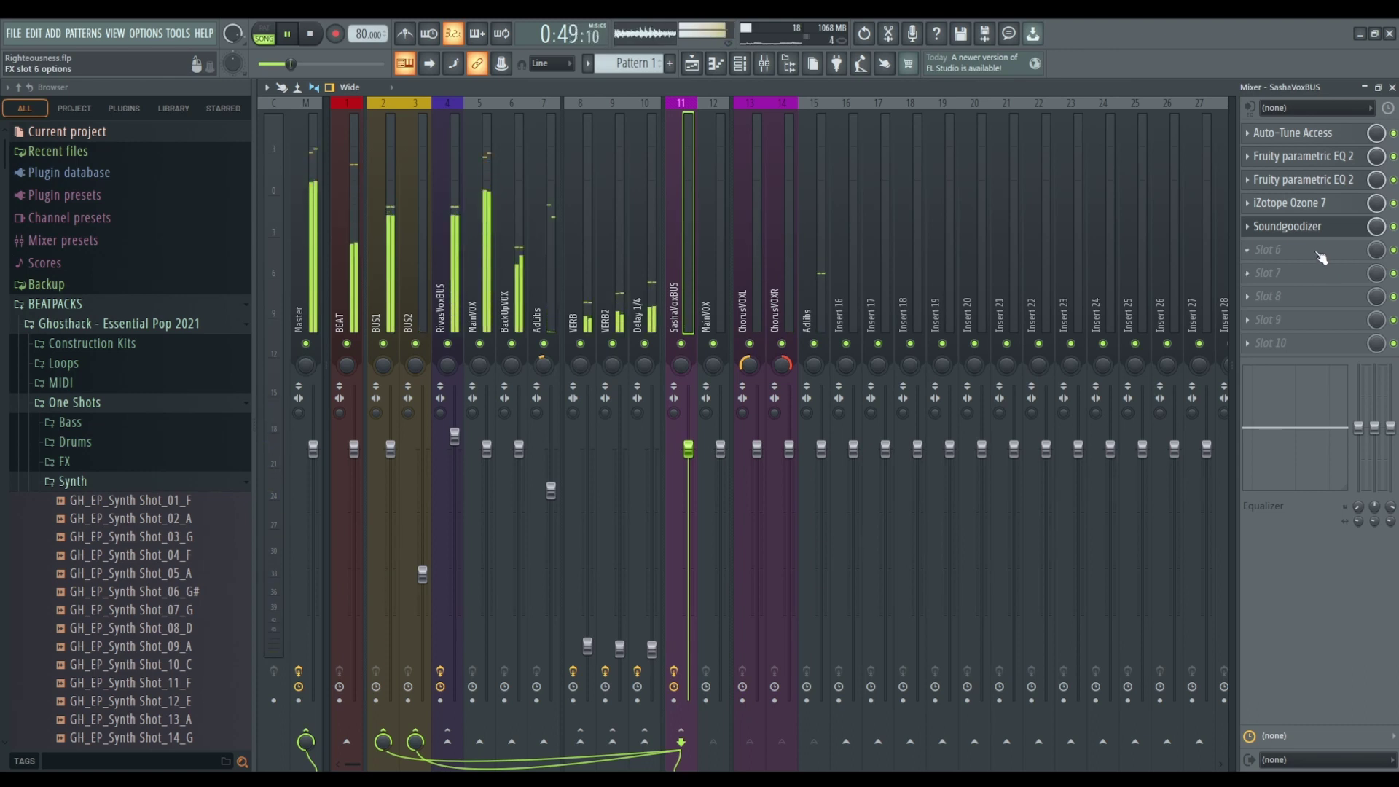
click(1308, 230)
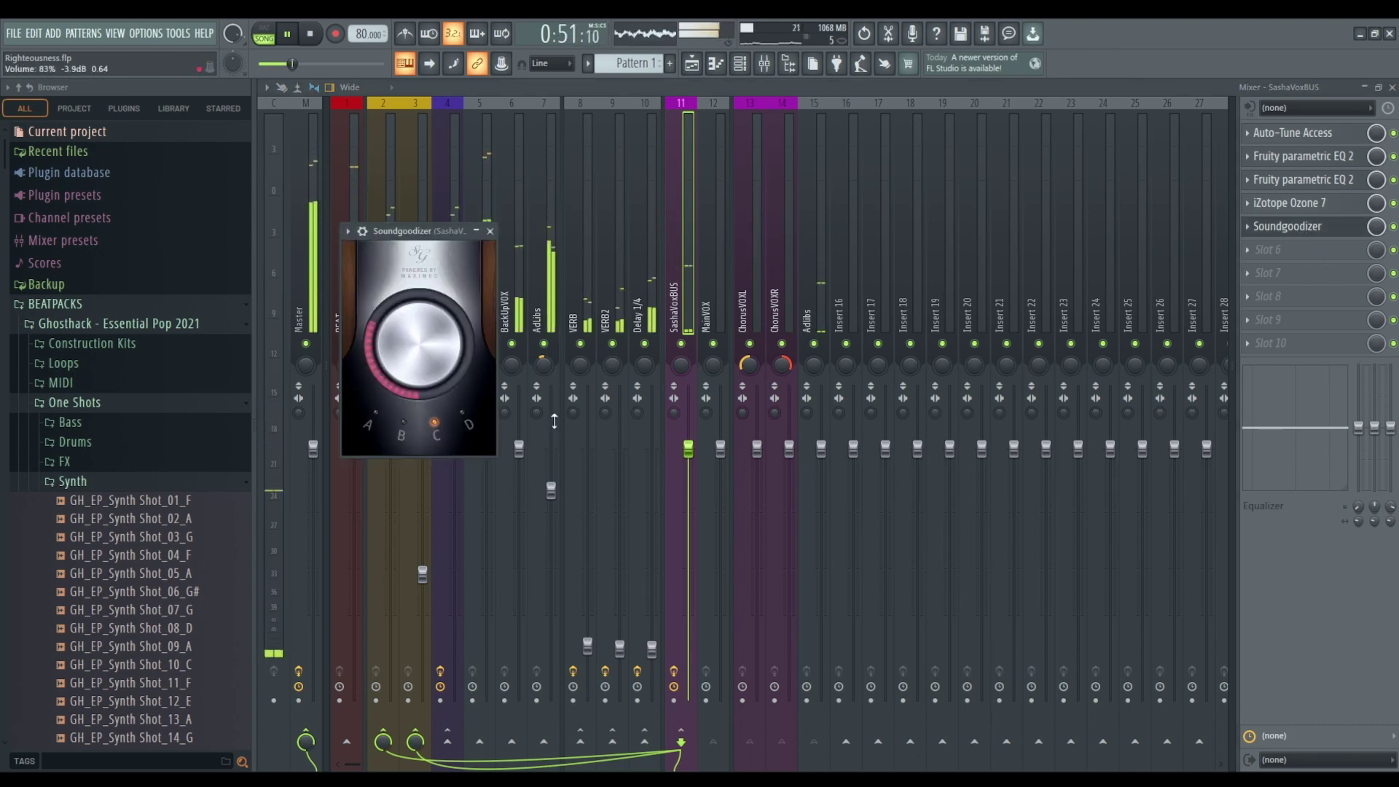
key(space)
click(493, 228)
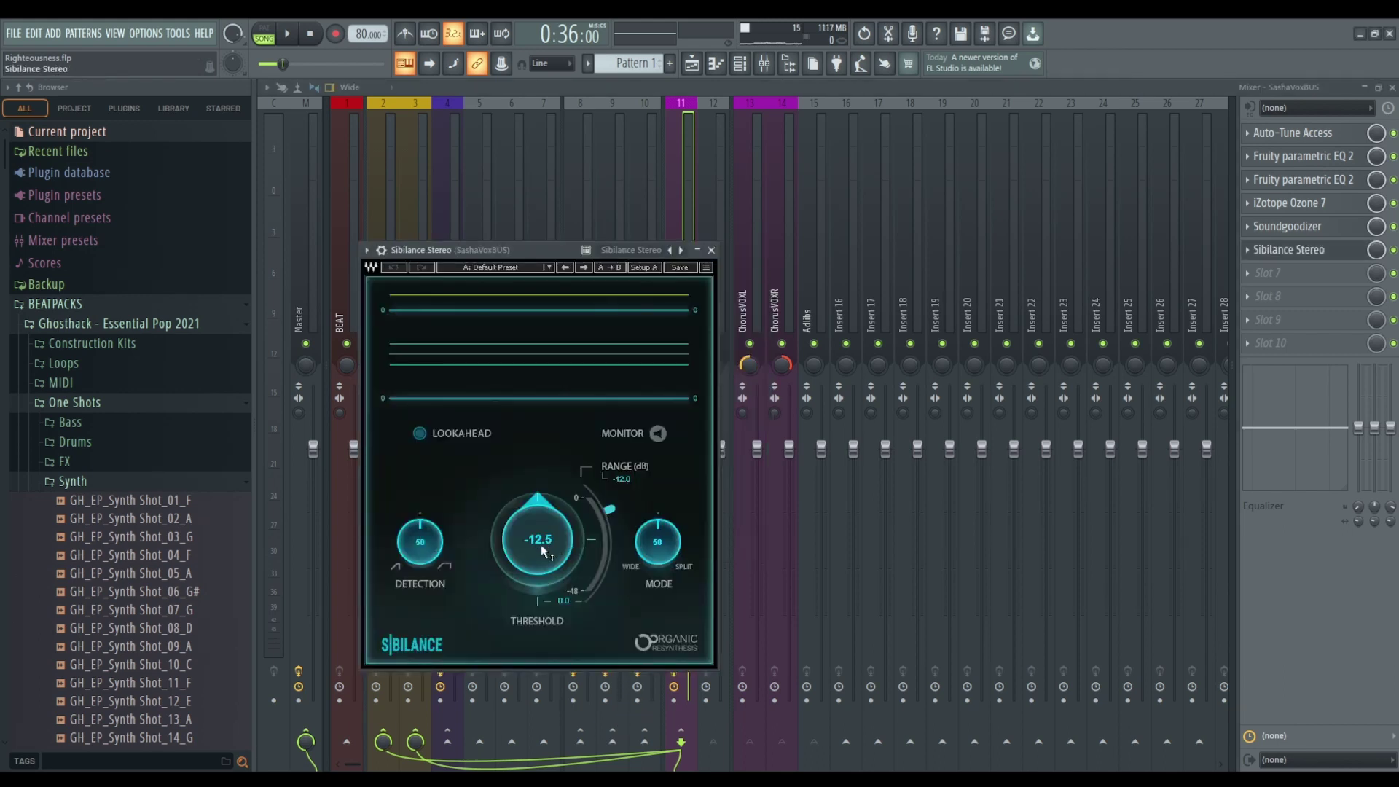
In Sibilance Stereo on SashaVoxBUS, set the threshold to -32.1, range to -13.0 dB, detection to 61 and mode to 41.
drag(540, 560, 540, 641)
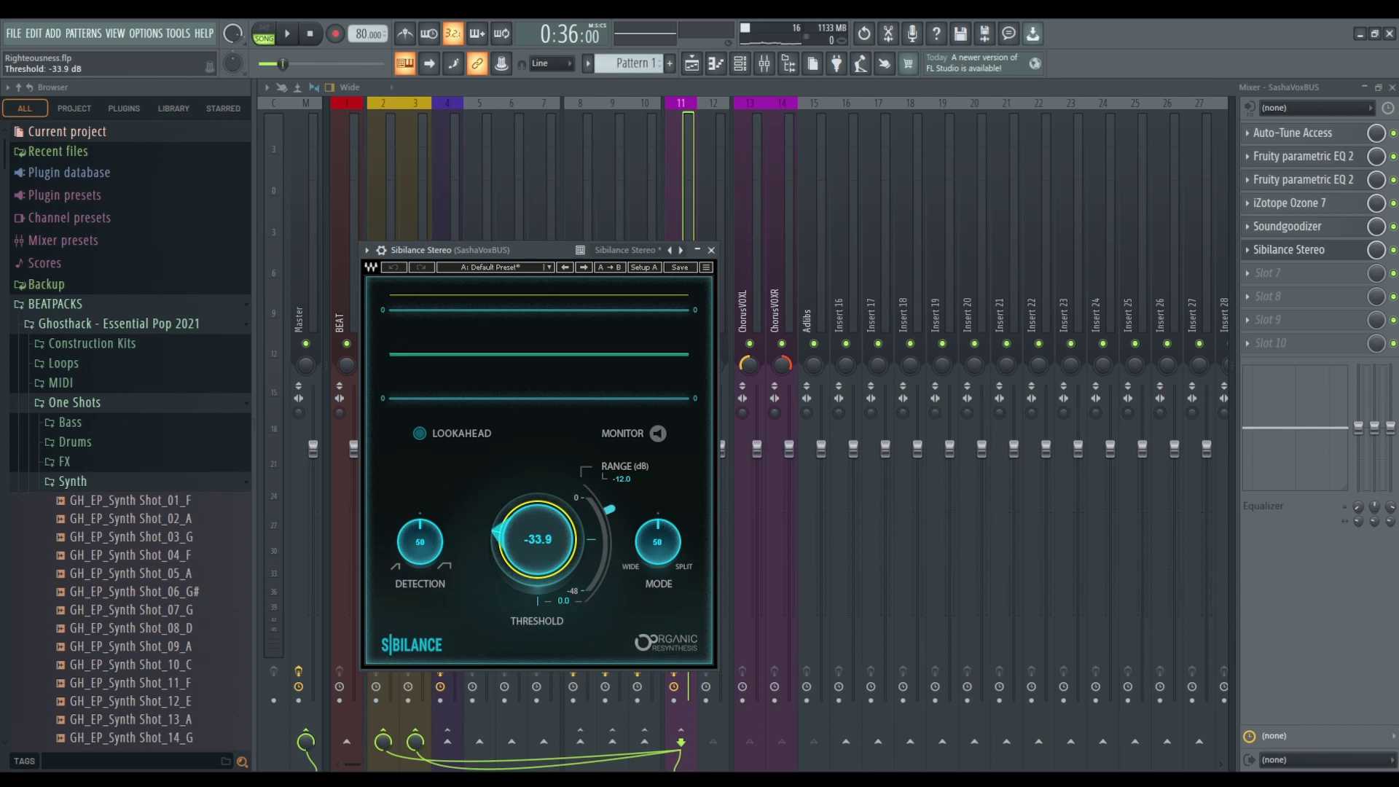
drag(537, 539, 540, 559)
drag(611, 511, 611, 519)
drag(417, 525, 426, 524)
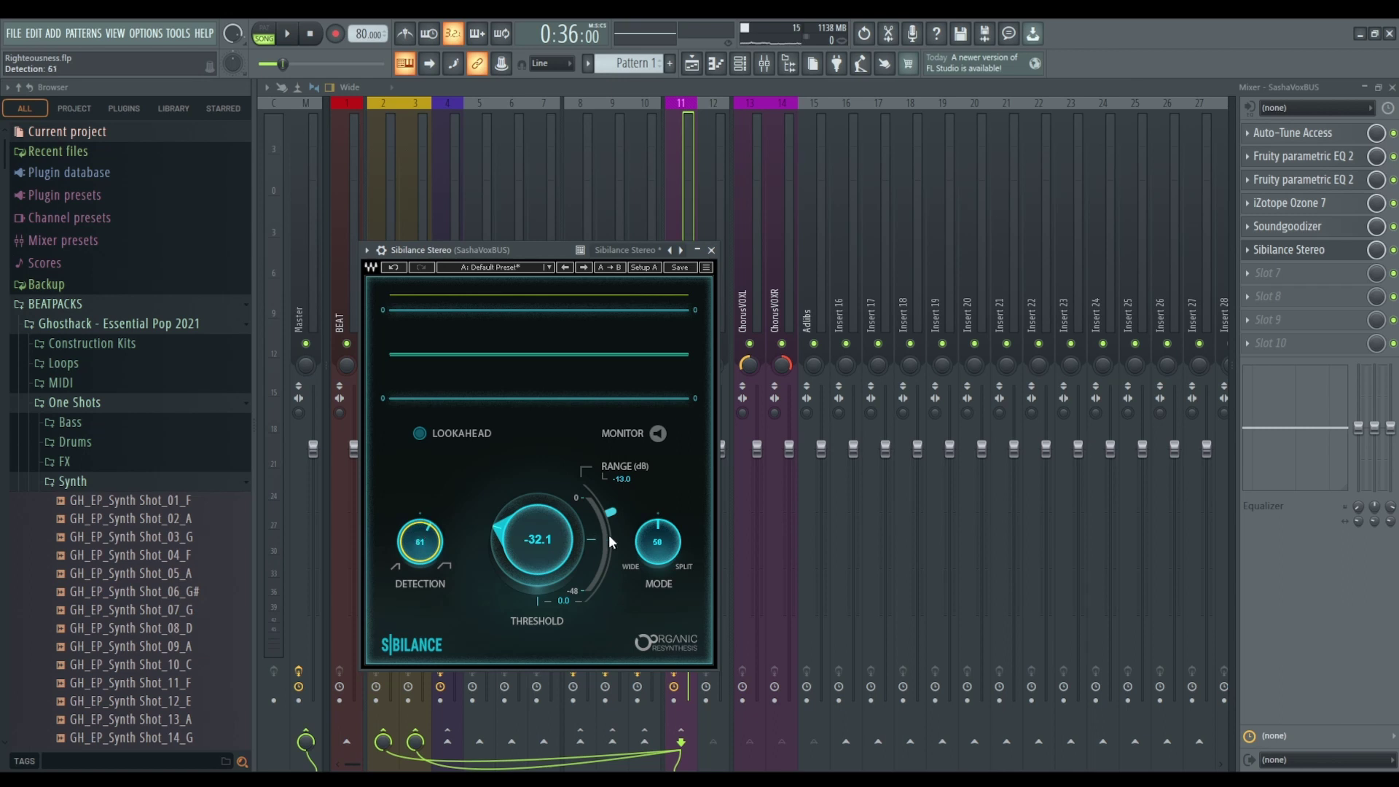
drag(658, 541, 657, 546)
Audition the removed sibilance with Sibilance's Monitor on, play the vocals again with Monitor off, and close the plugin.
click(657, 434)
key(space)
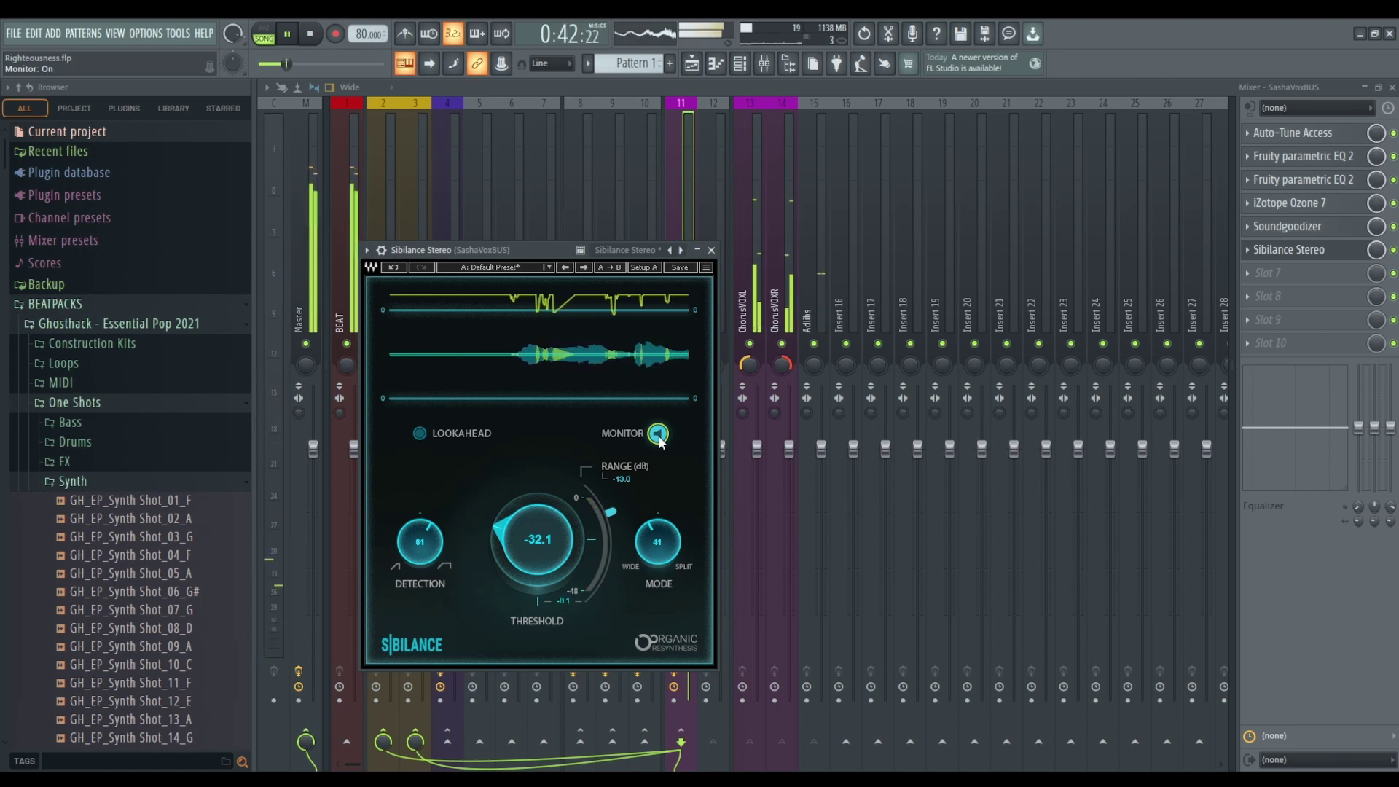
key(space)
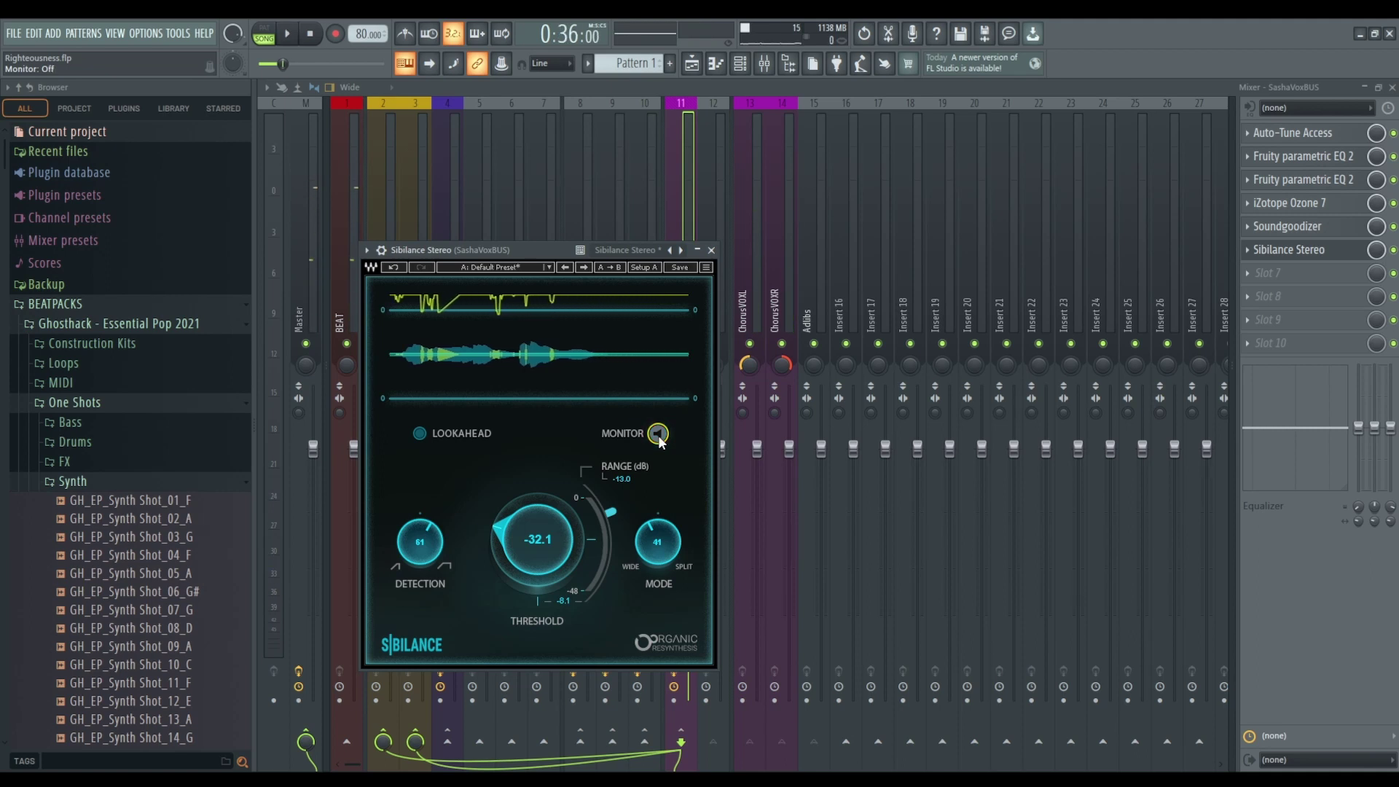
key(space)
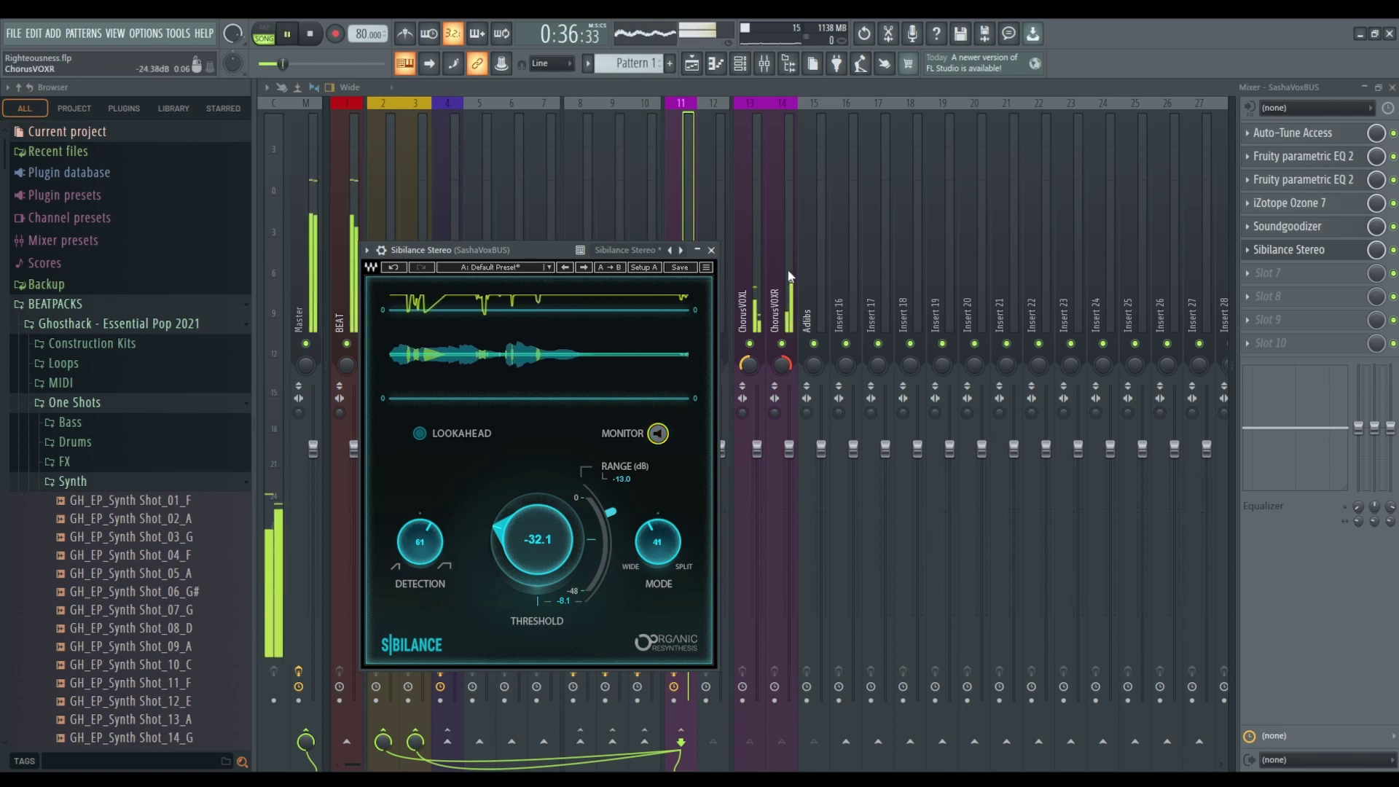
click(713, 250)
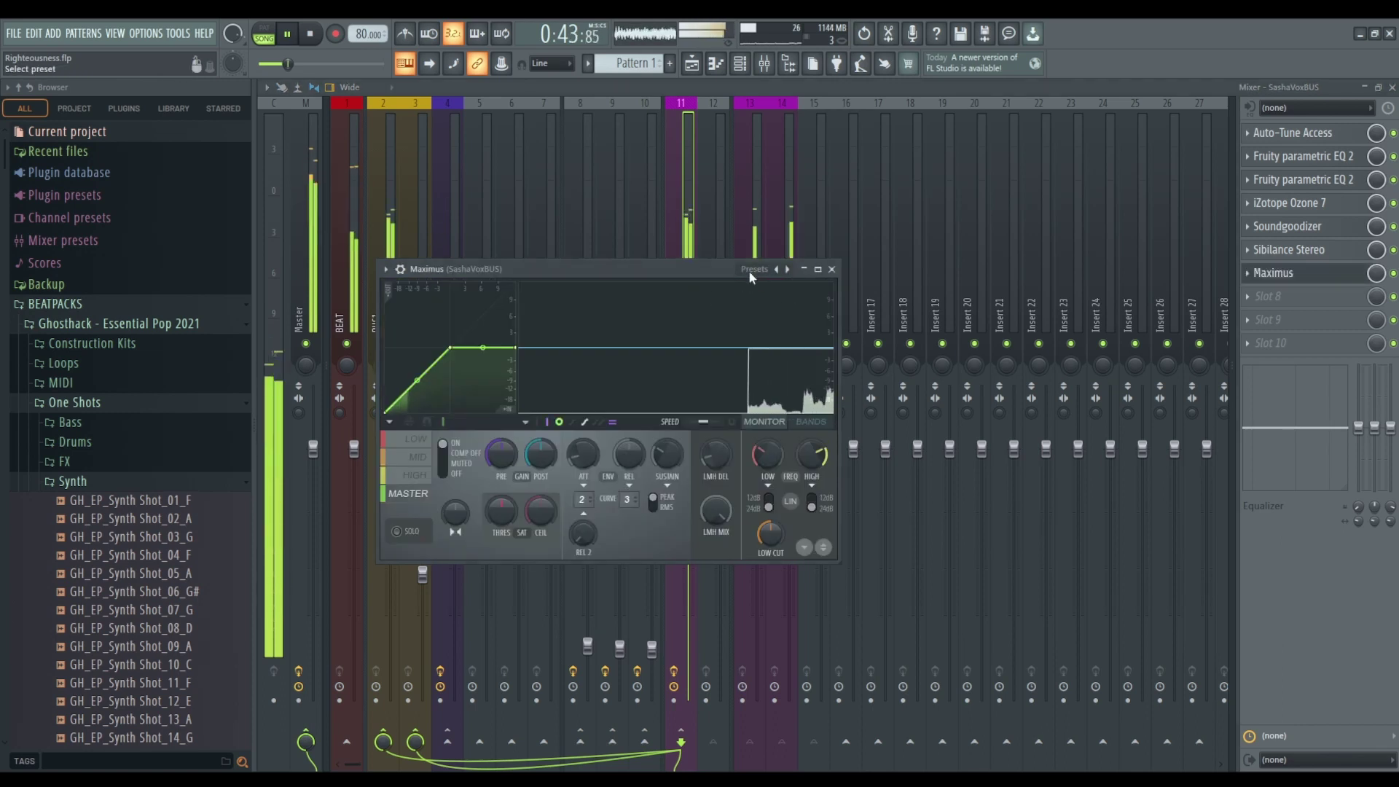
Load the De-esser split-band preset in Maximus on SashaVoxBUS, check its bands during playback, and close the plugin.
click(786, 269)
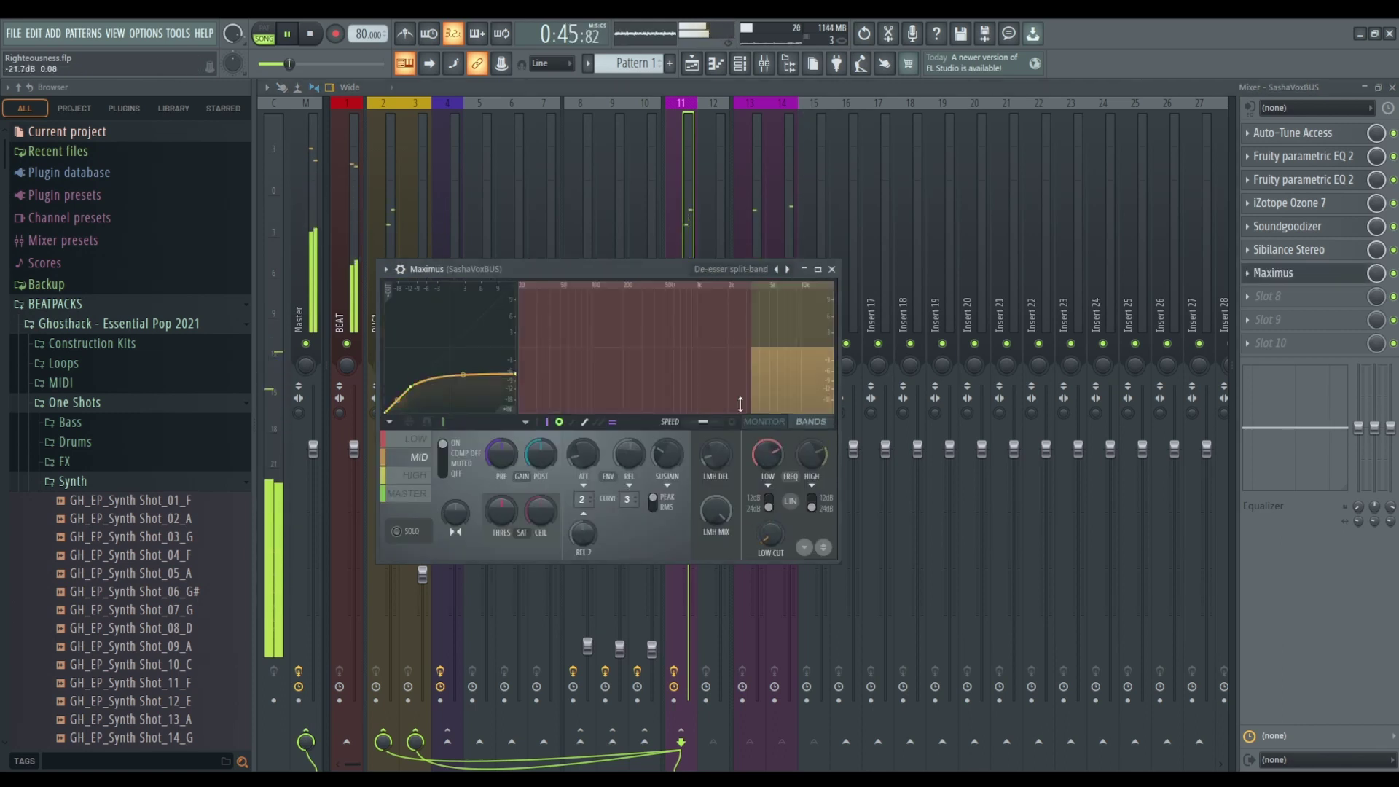
key(space)
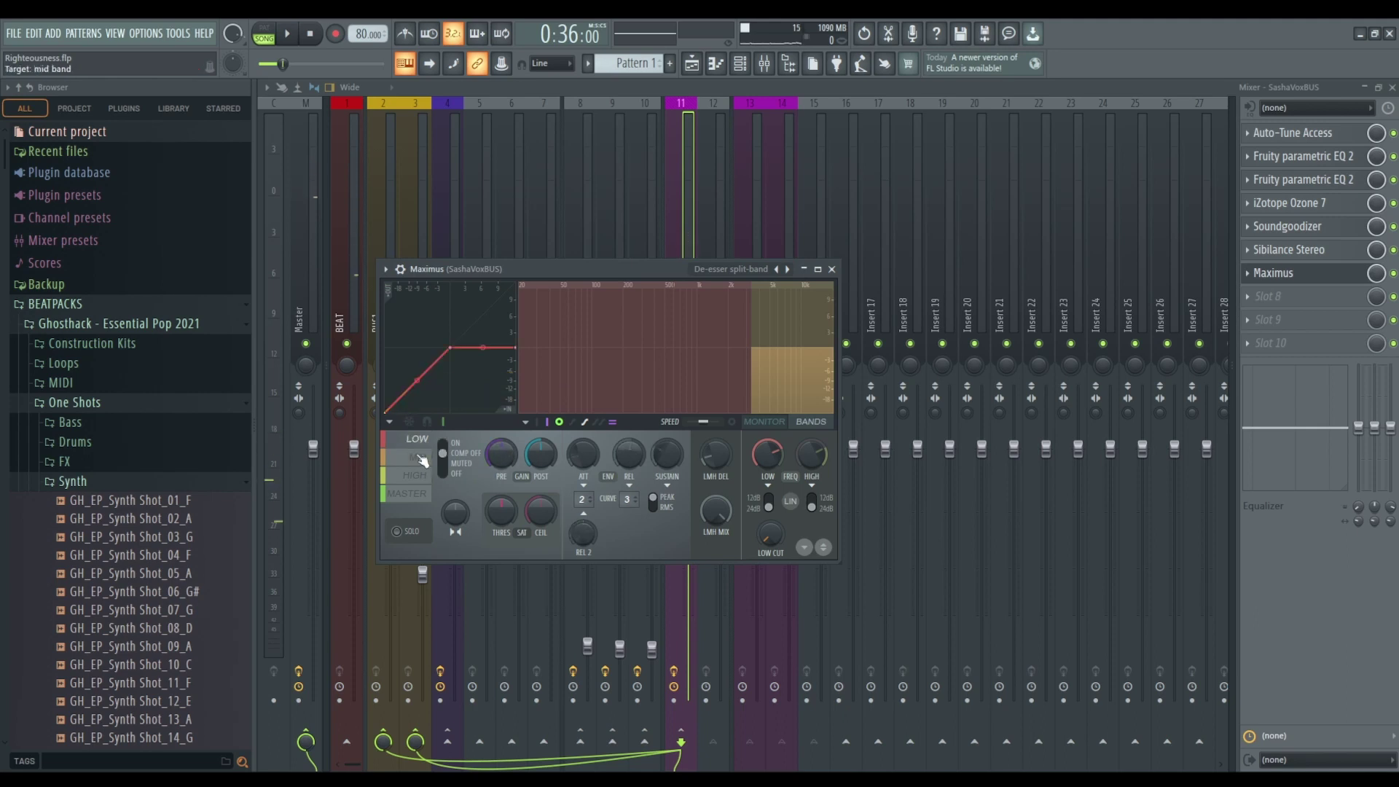
click(413, 476)
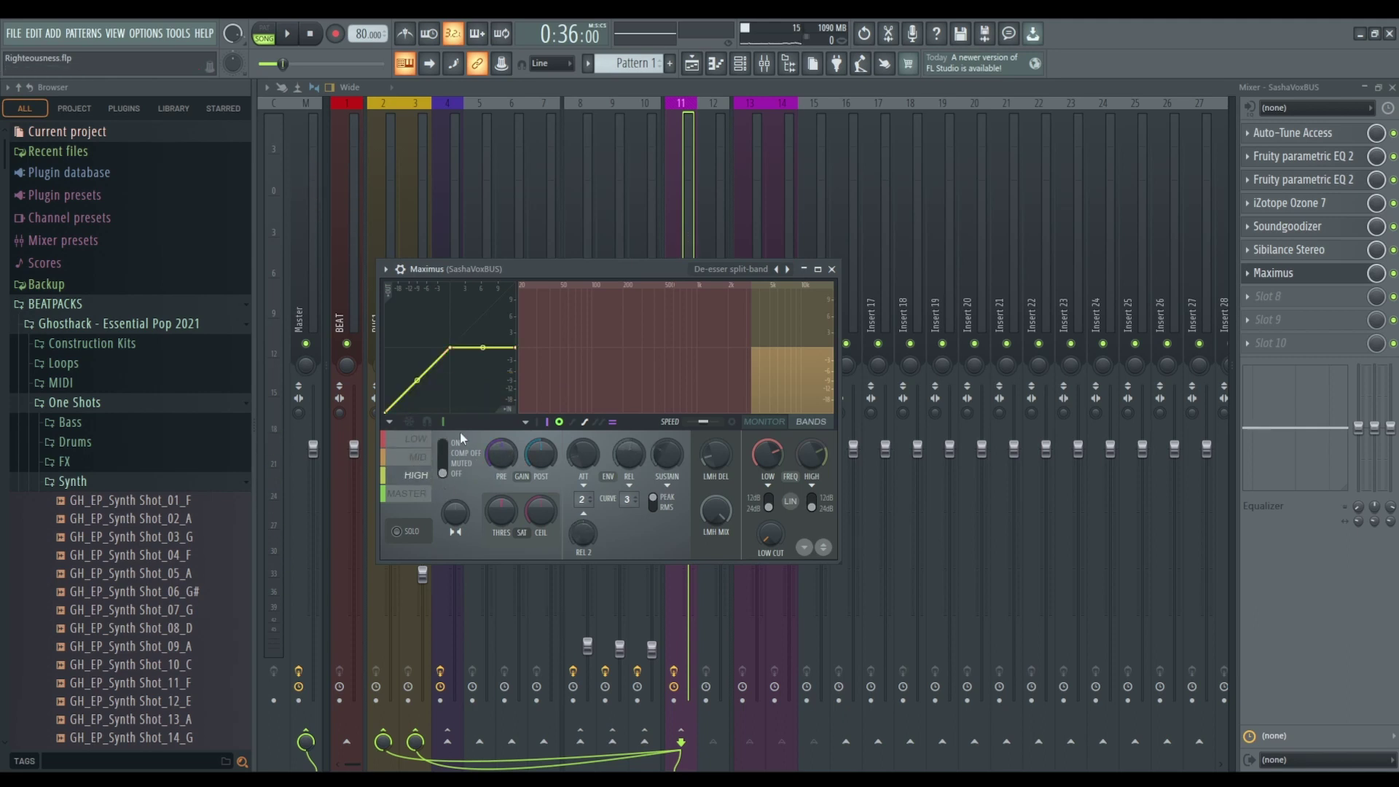
click(416, 440)
key(space)
click(417, 457)
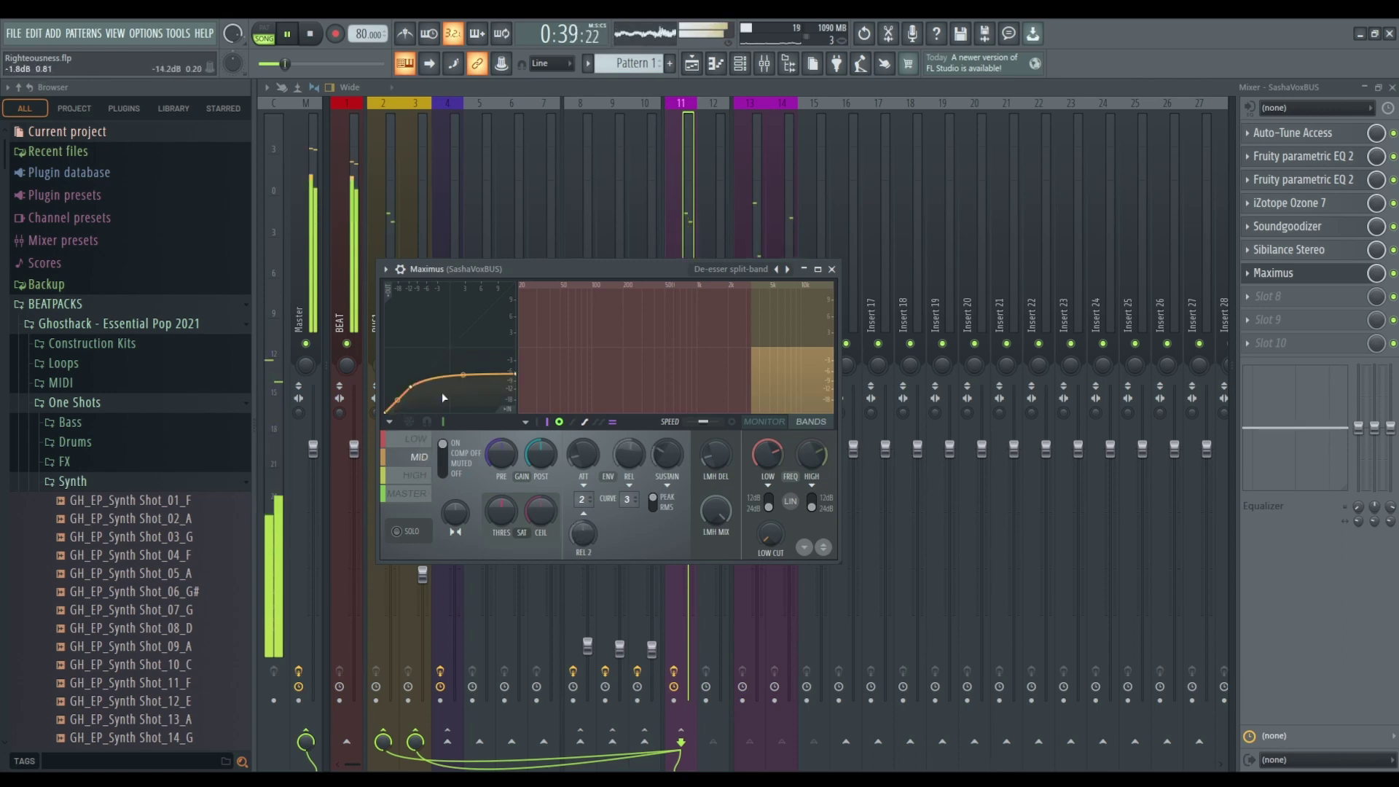
click(832, 270)
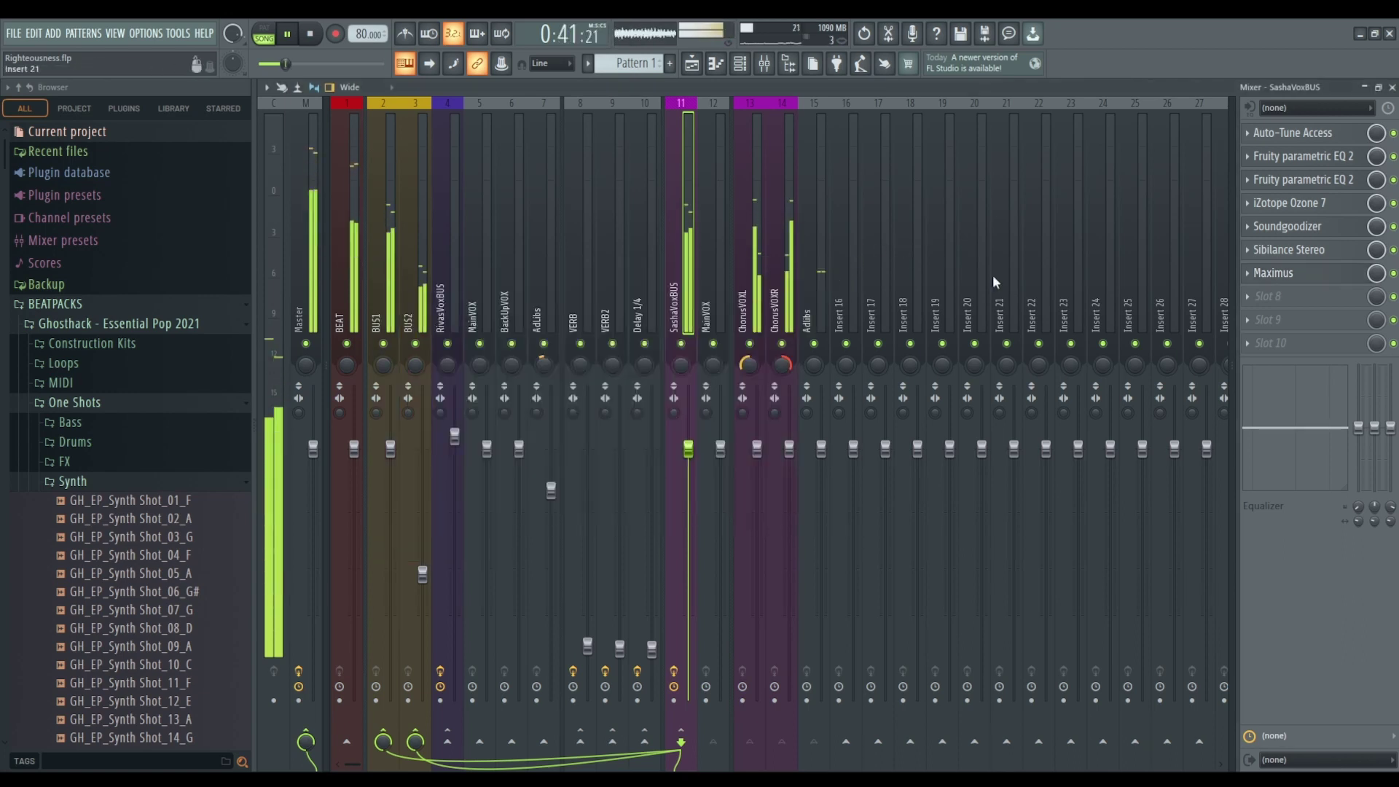
key(space)
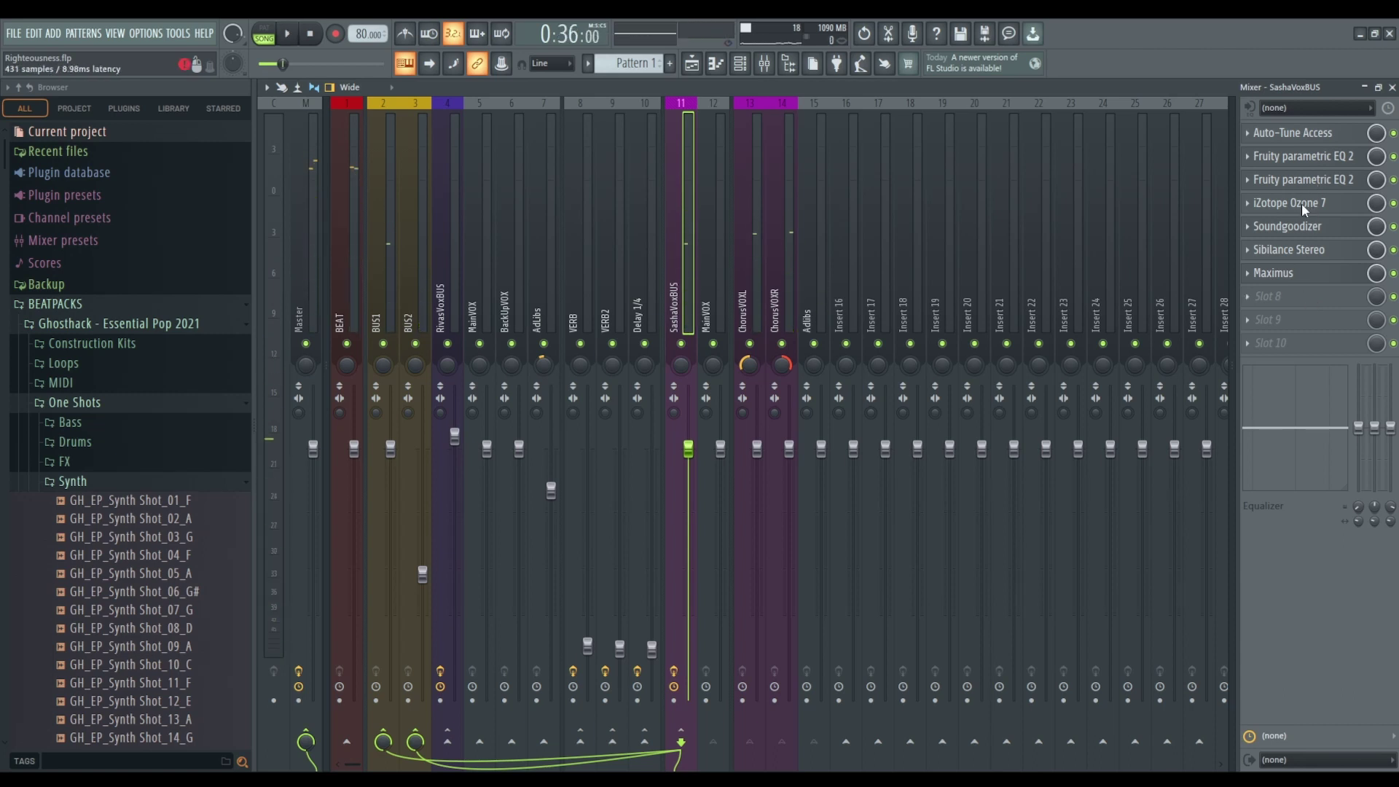
Set the Band 4 compressor threshold of SashaVoxBUS's Ozone 7 to -38.3 dB and close the plugin.
click(1301, 203)
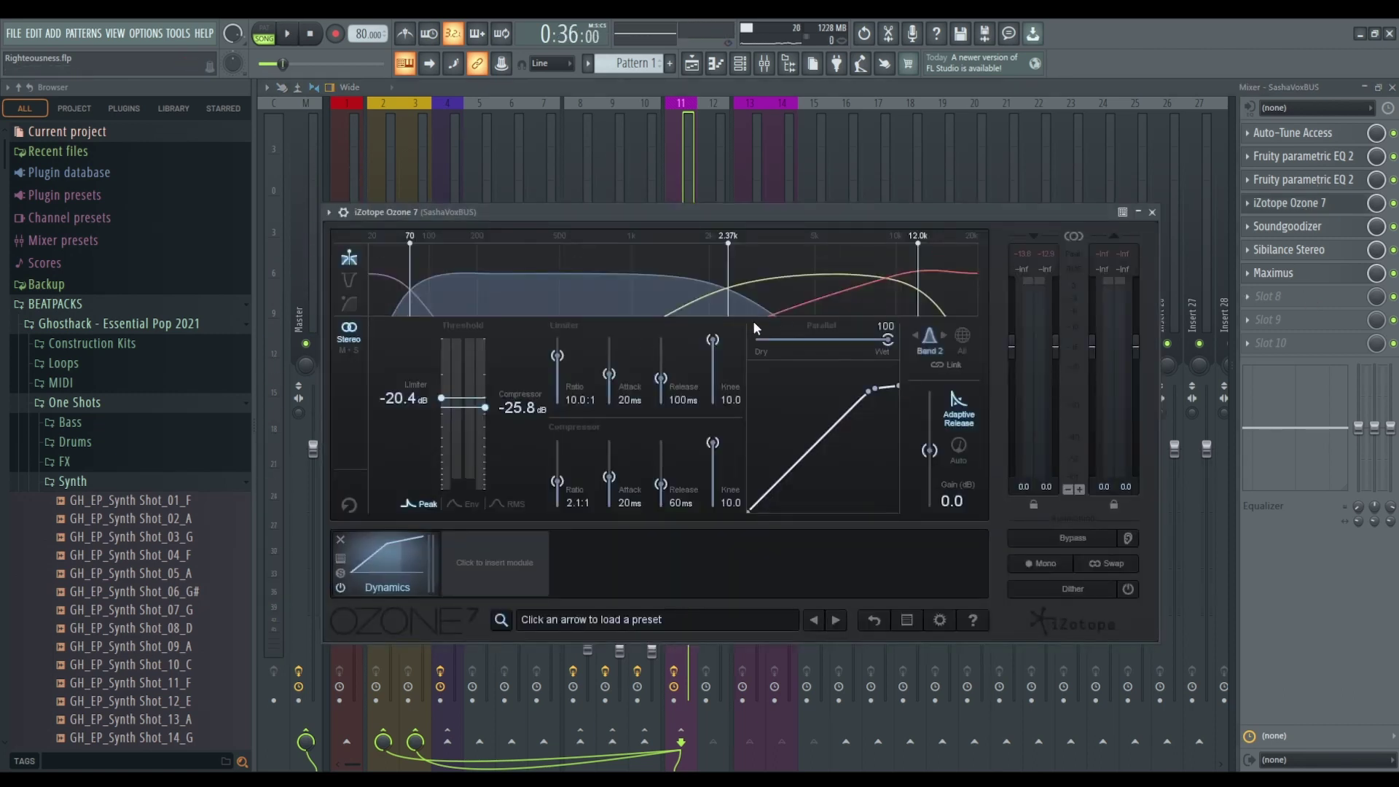
click(954, 302)
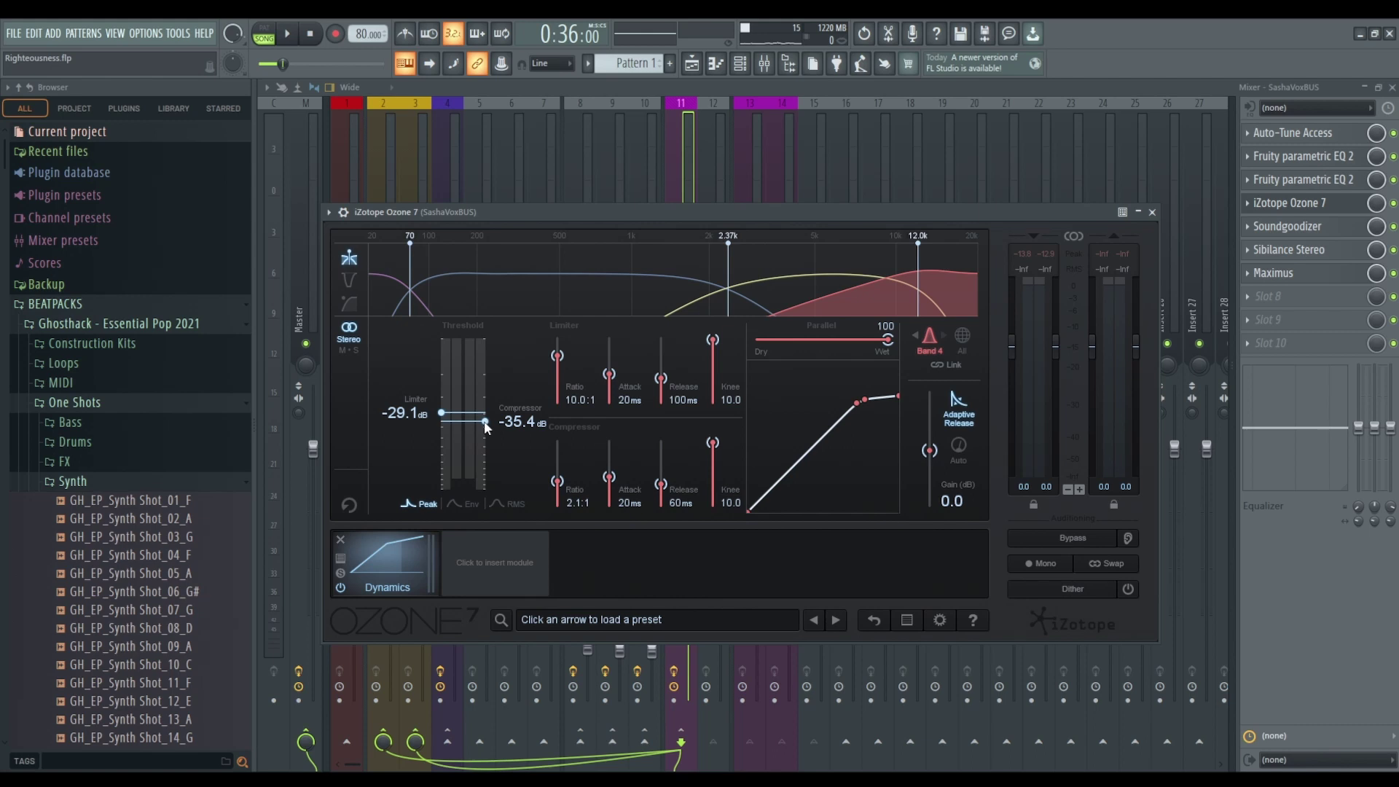
drag(485, 422, 488, 426)
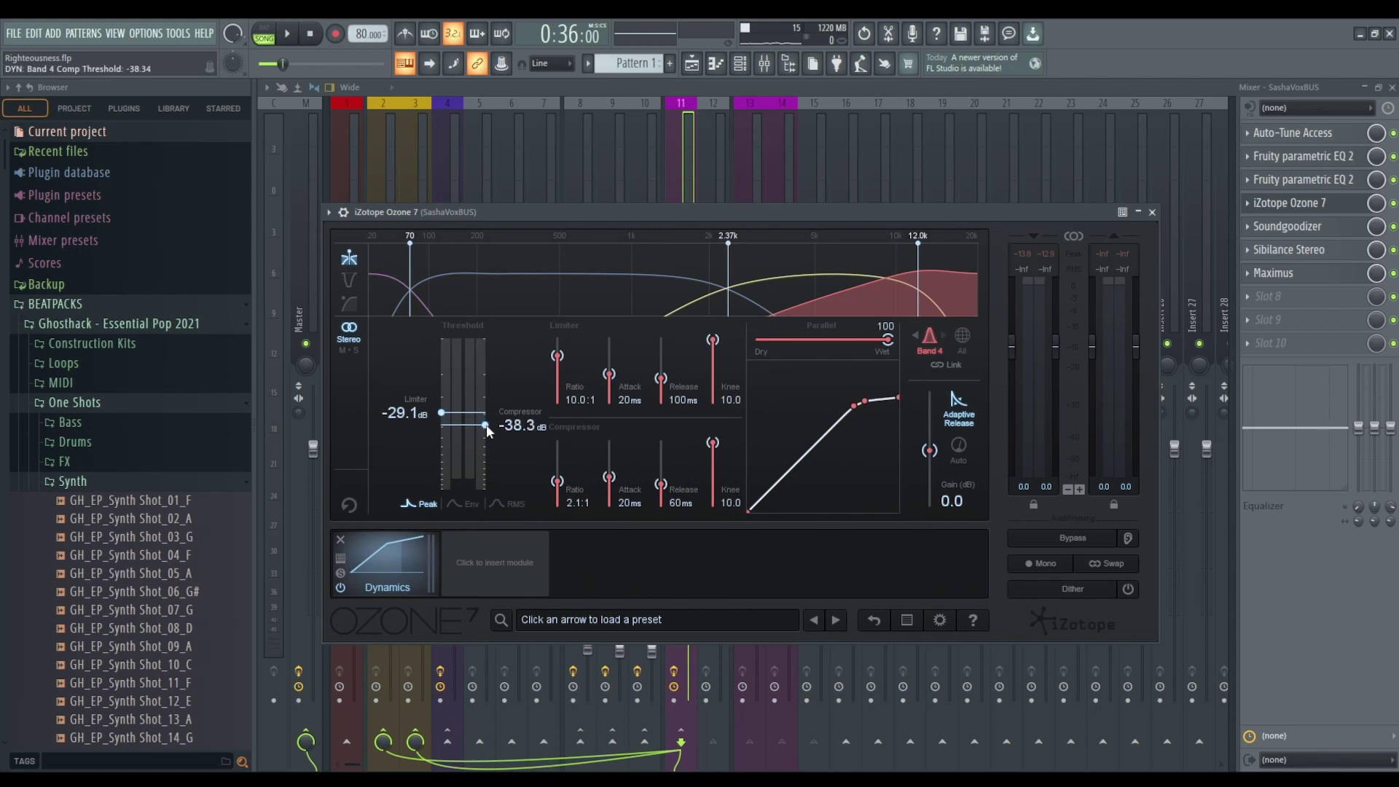
click(1153, 212)
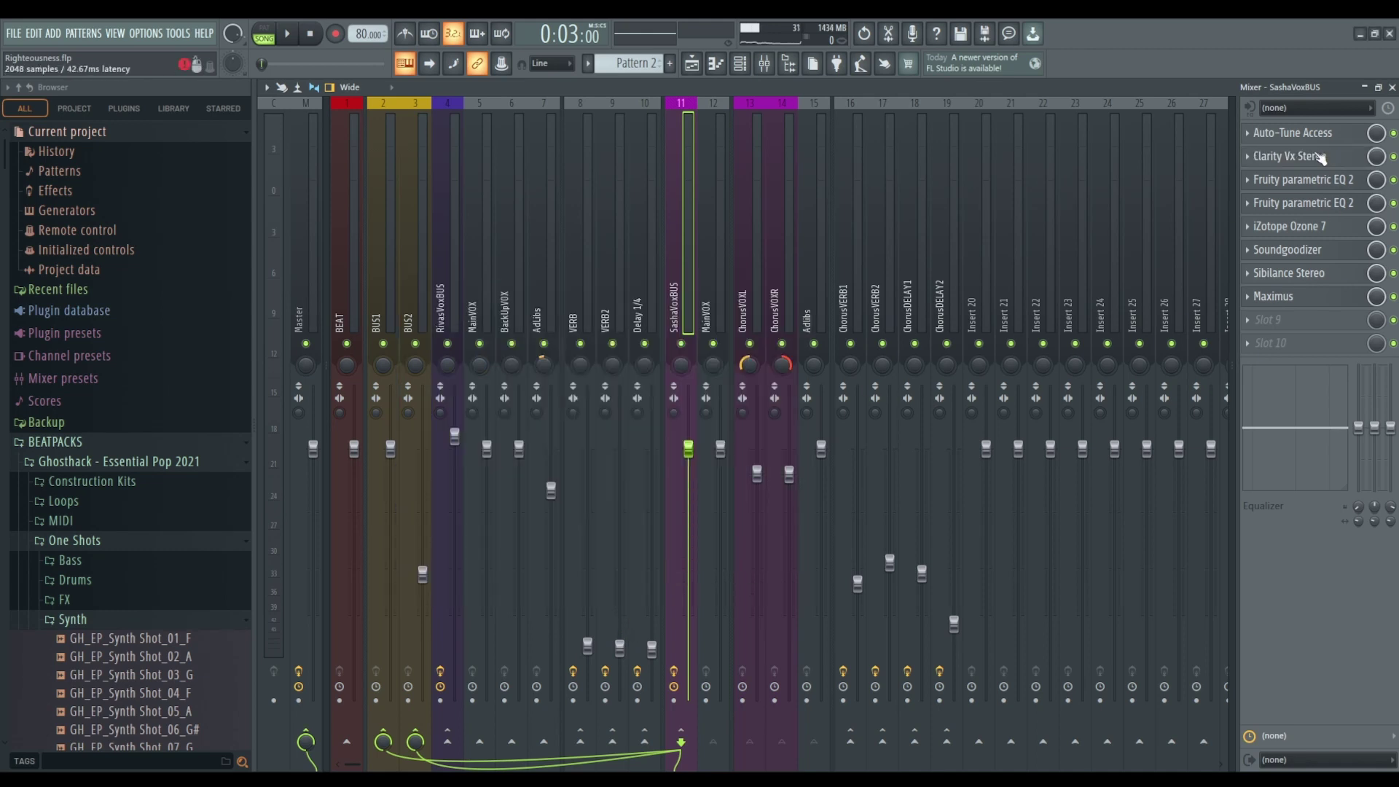
Load the Reduce Light Constant Noise preset in SashaVoxBUS's Clarity Vx Stereo, and move the plugin ahead of Auto-Tune Access.
click(1304, 156)
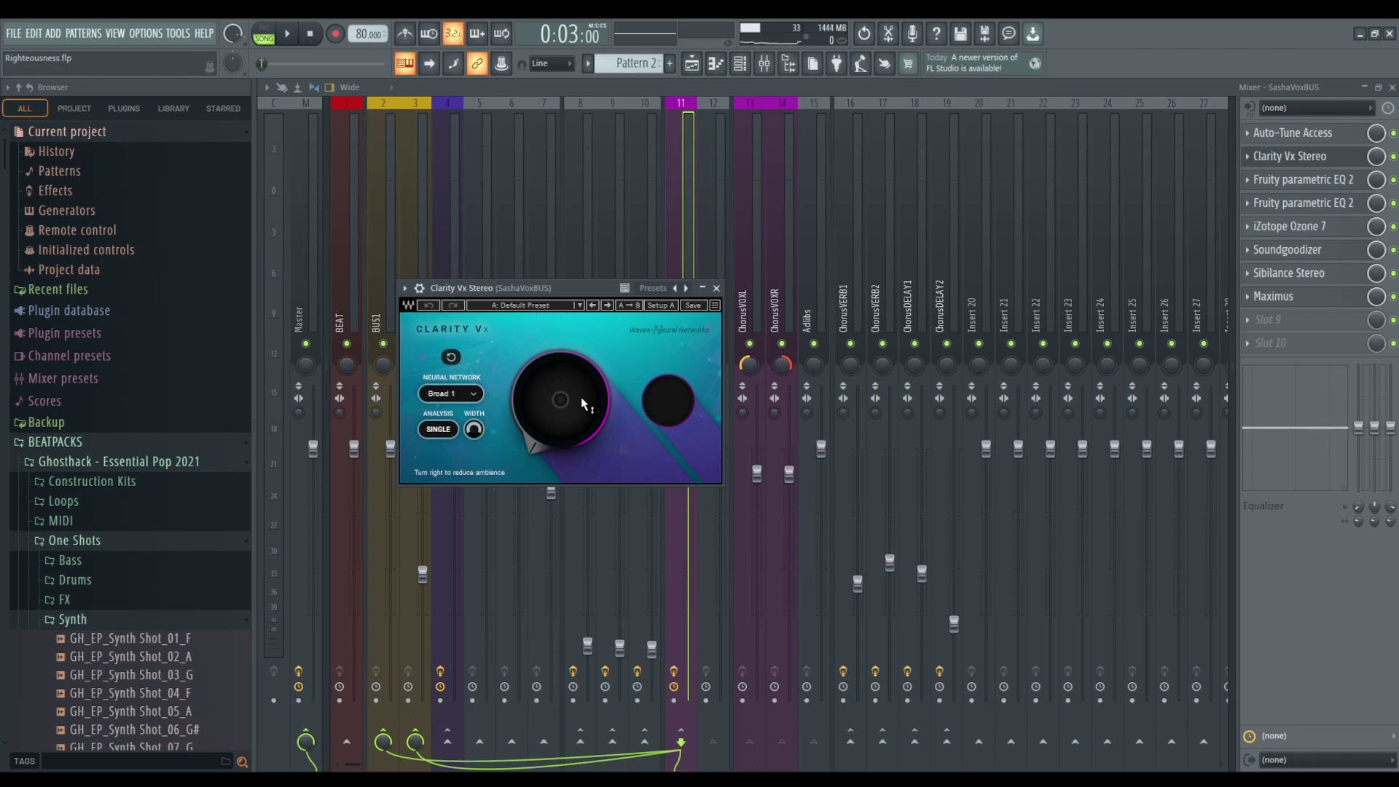
mouse_move(535, 403)
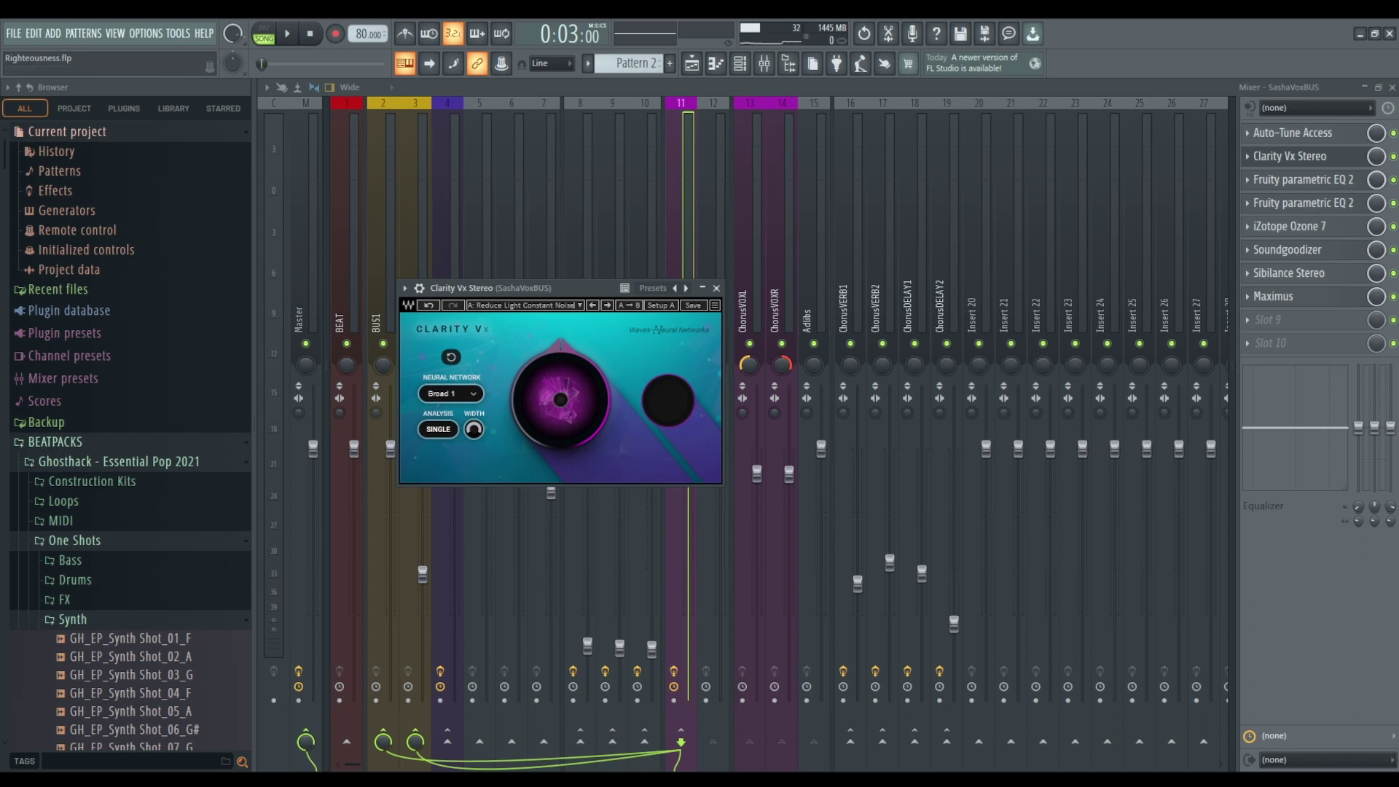
drag(1315, 156, 1313, 139)
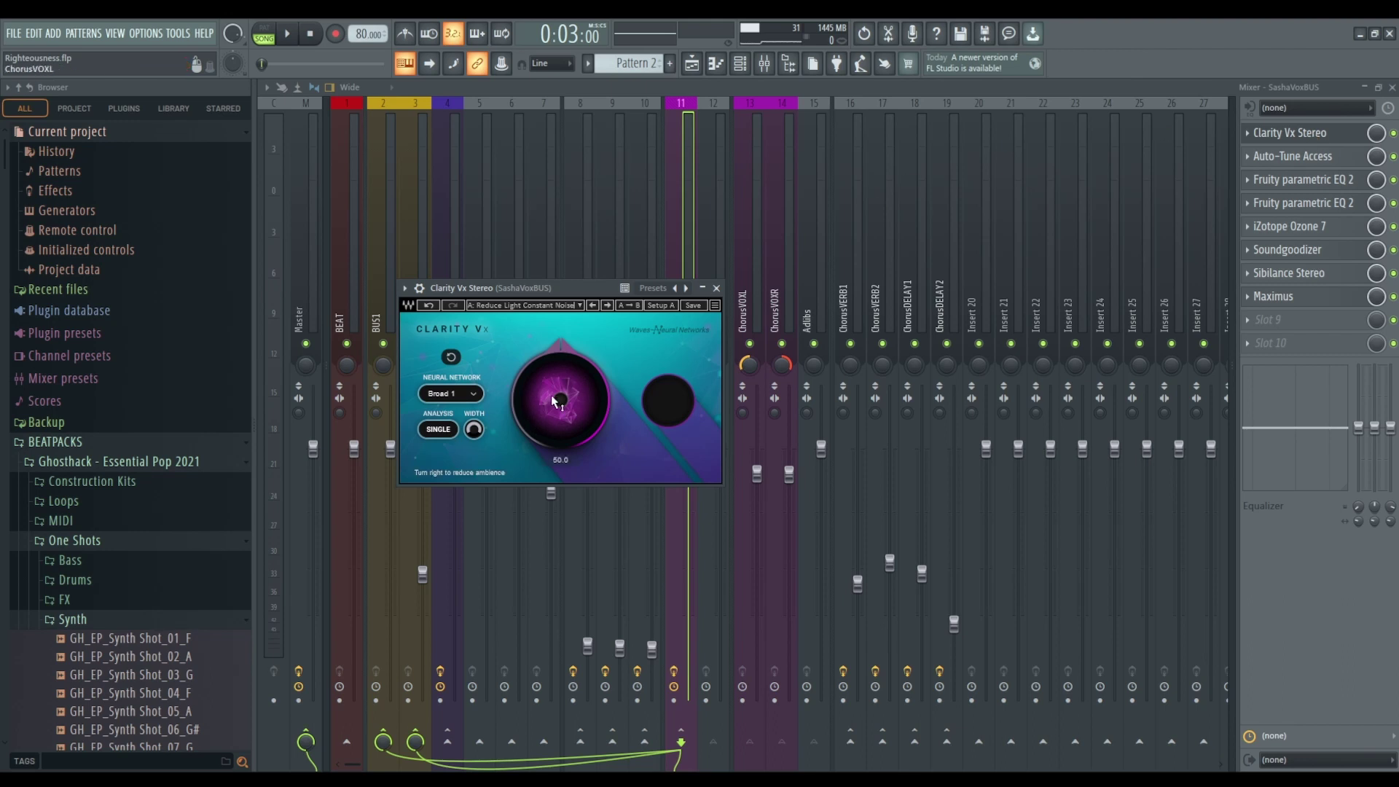
Turn Clarity Vx Stereo's main reduction amount all the way down, close the plugin, and play the soloed SashaVoxBUS vocals.
drag(562, 386, 563, 466)
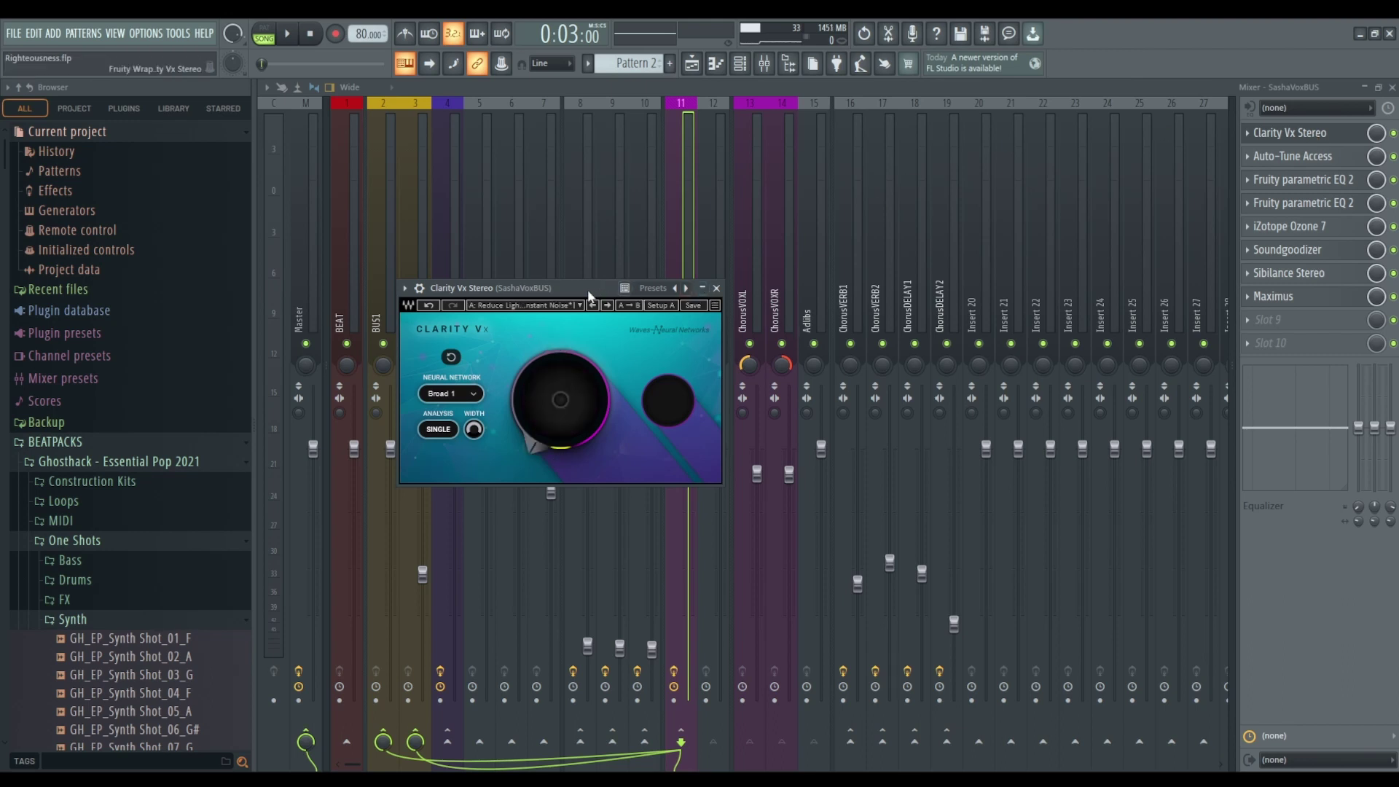
drag(698, 288, 588, 277)
key(Escape)
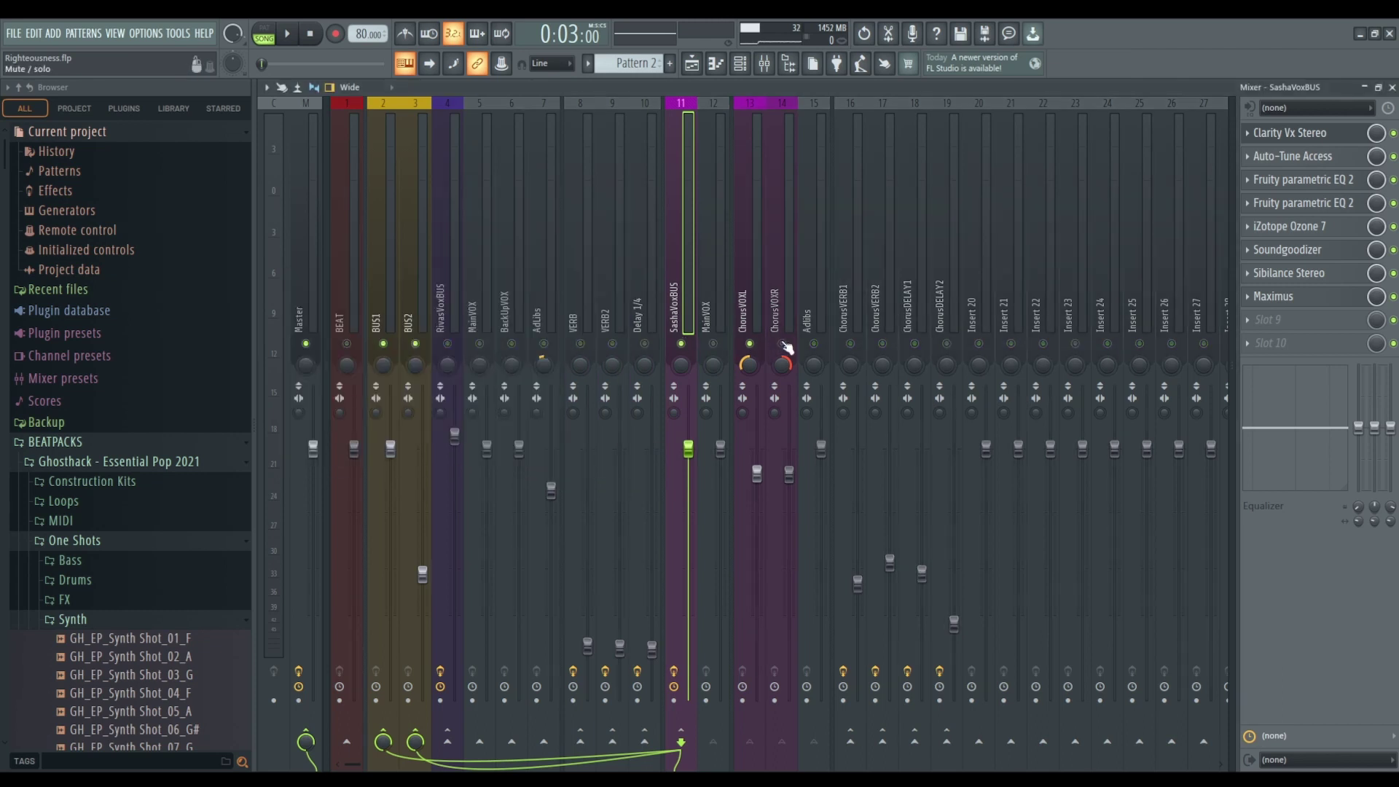
key(space)
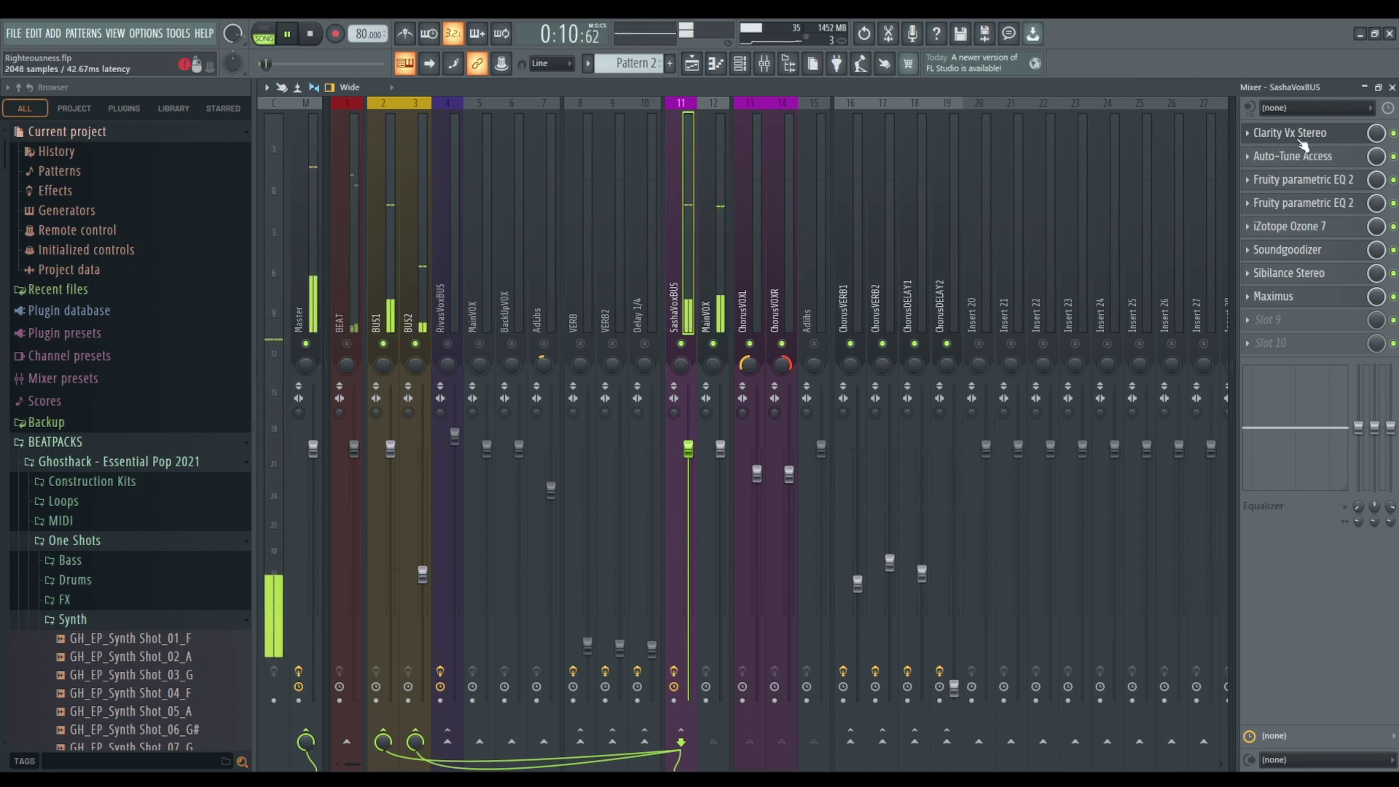
key(space)
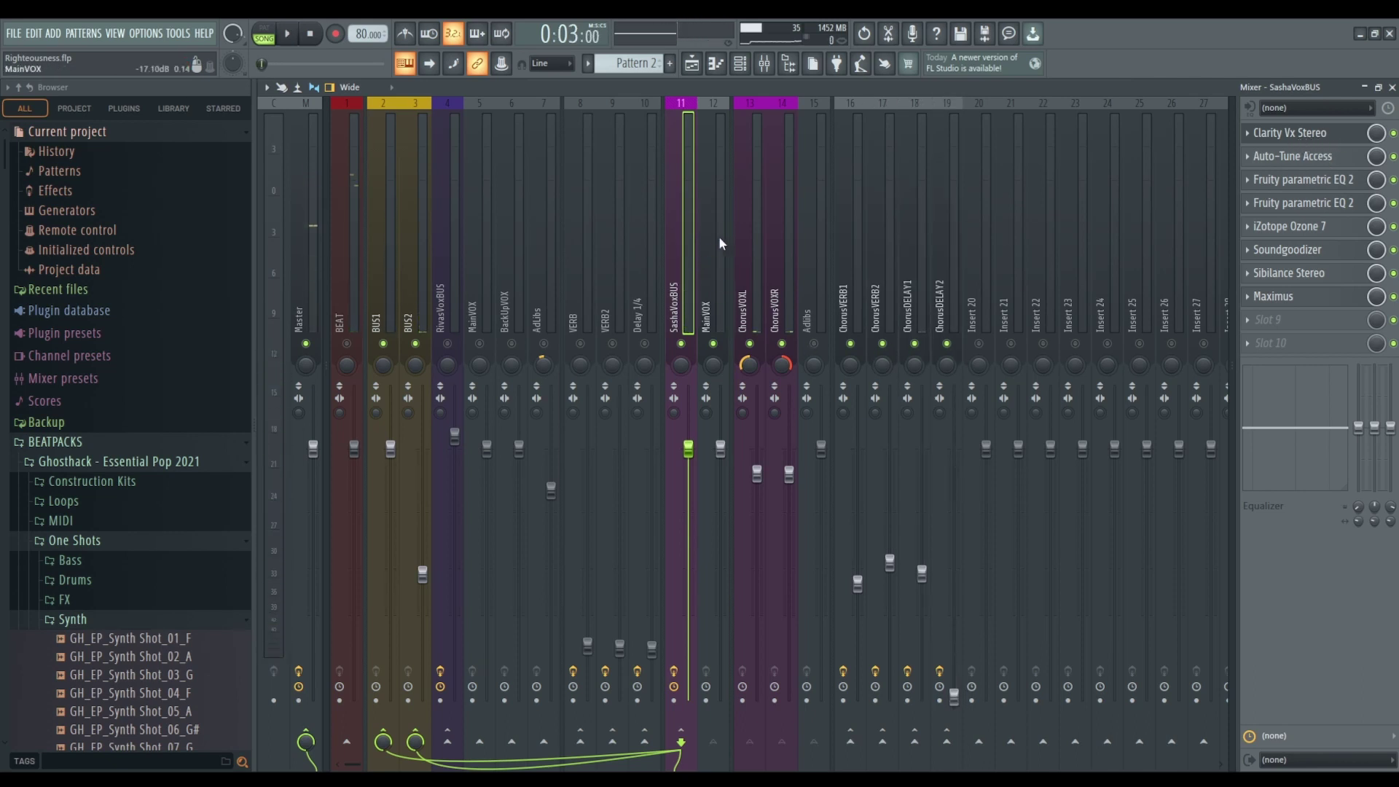
Send the second vocalist's MainVOX to ChorusVERB1 at 100%, ChorusVERB2 at 99% and ChorusDELAY2 at 100%, and enable its ChorusDELAY1 send.
click(701, 217)
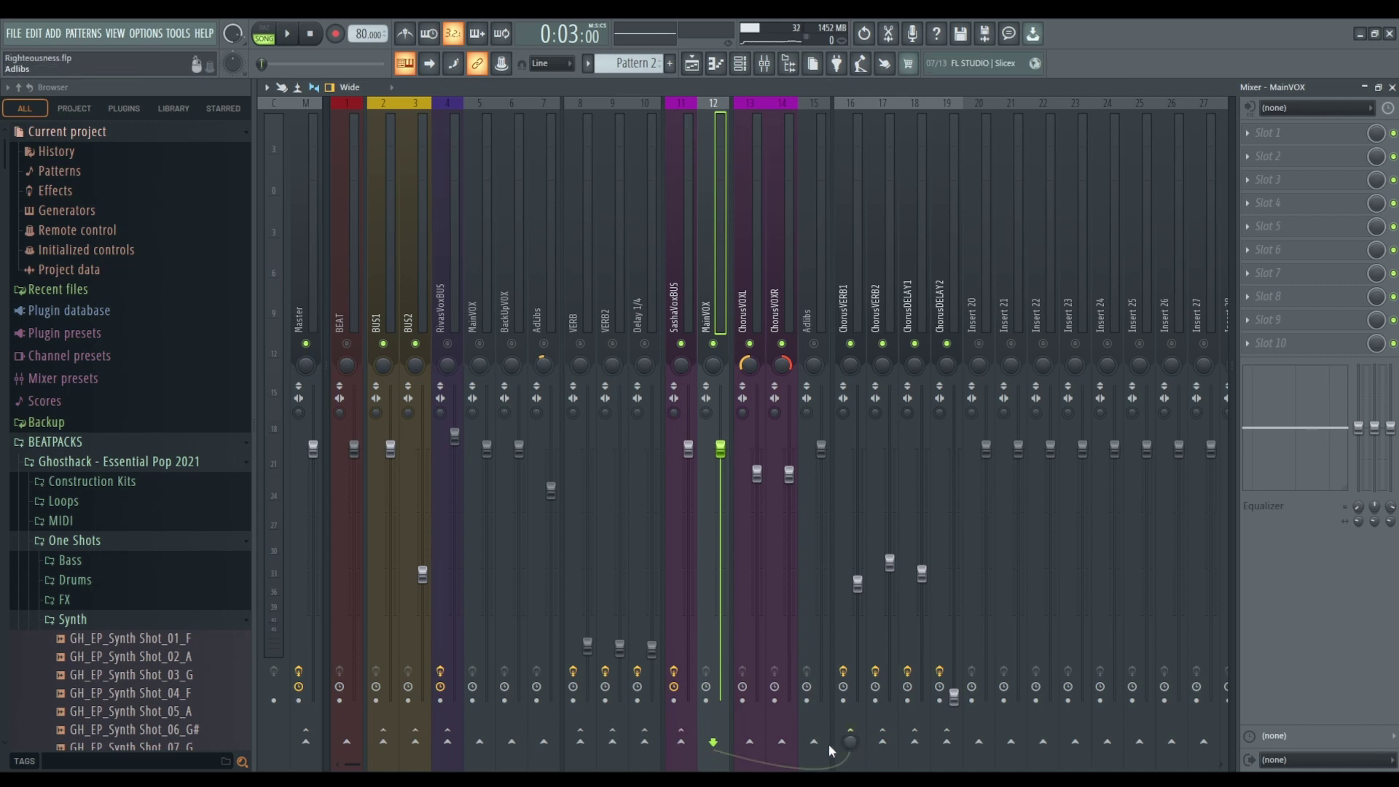
click(850, 741)
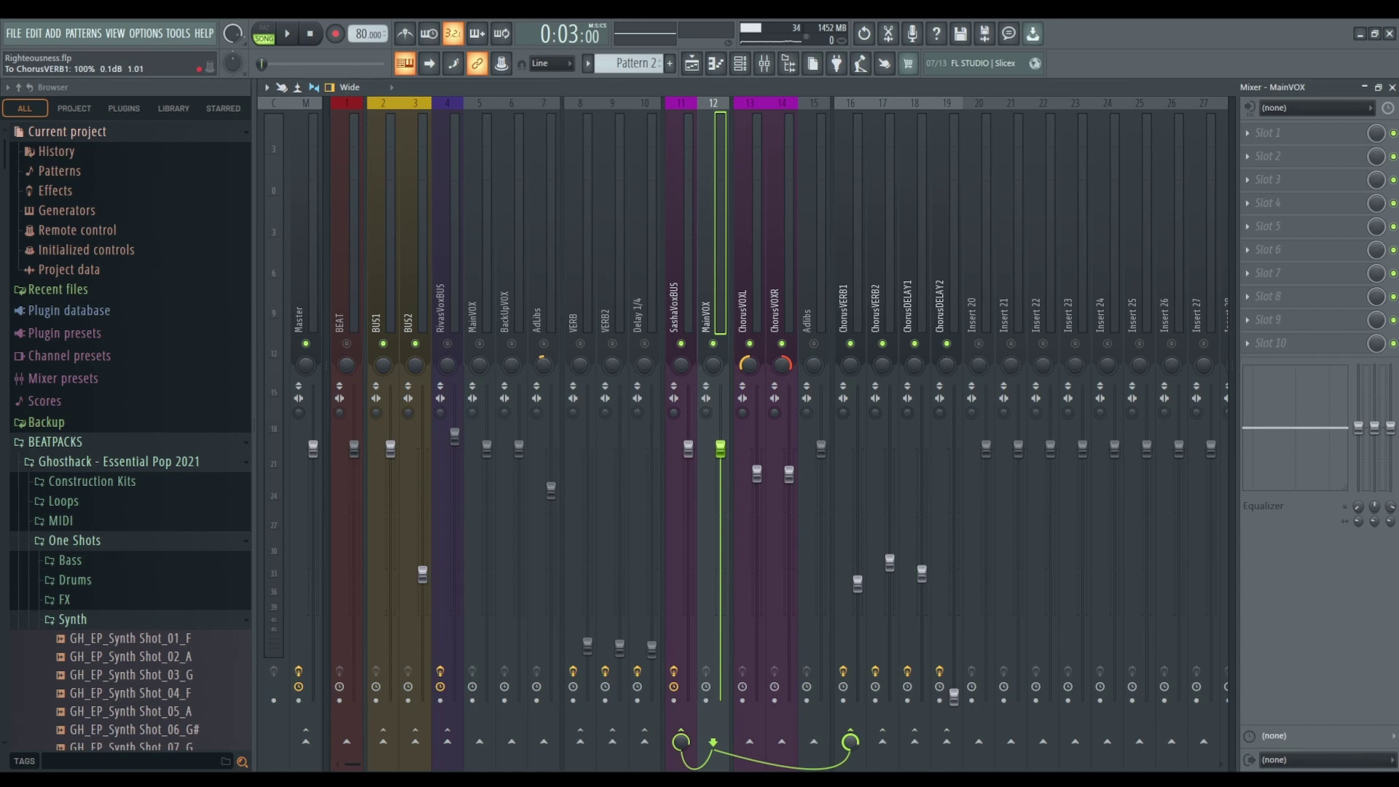
click(880, 741)
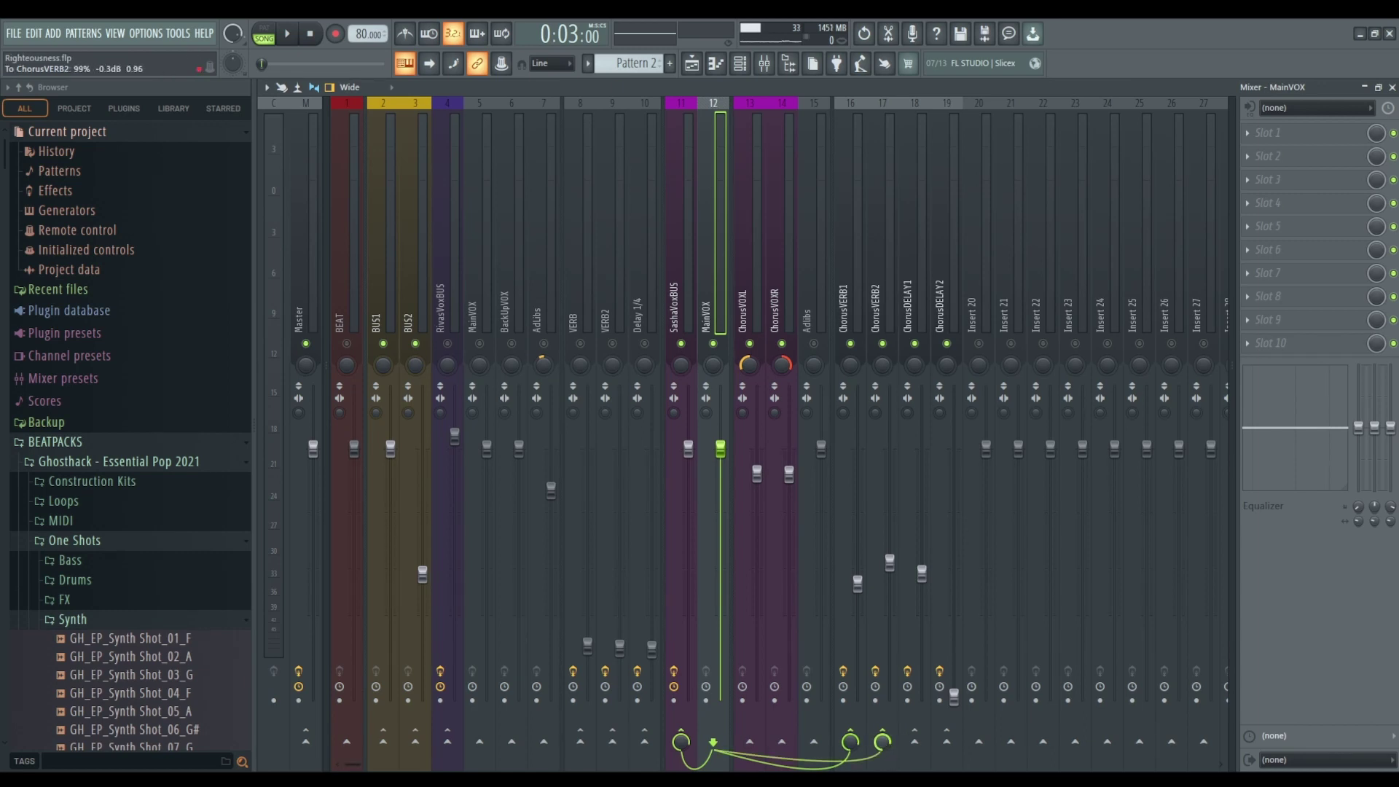
click(915, 743)
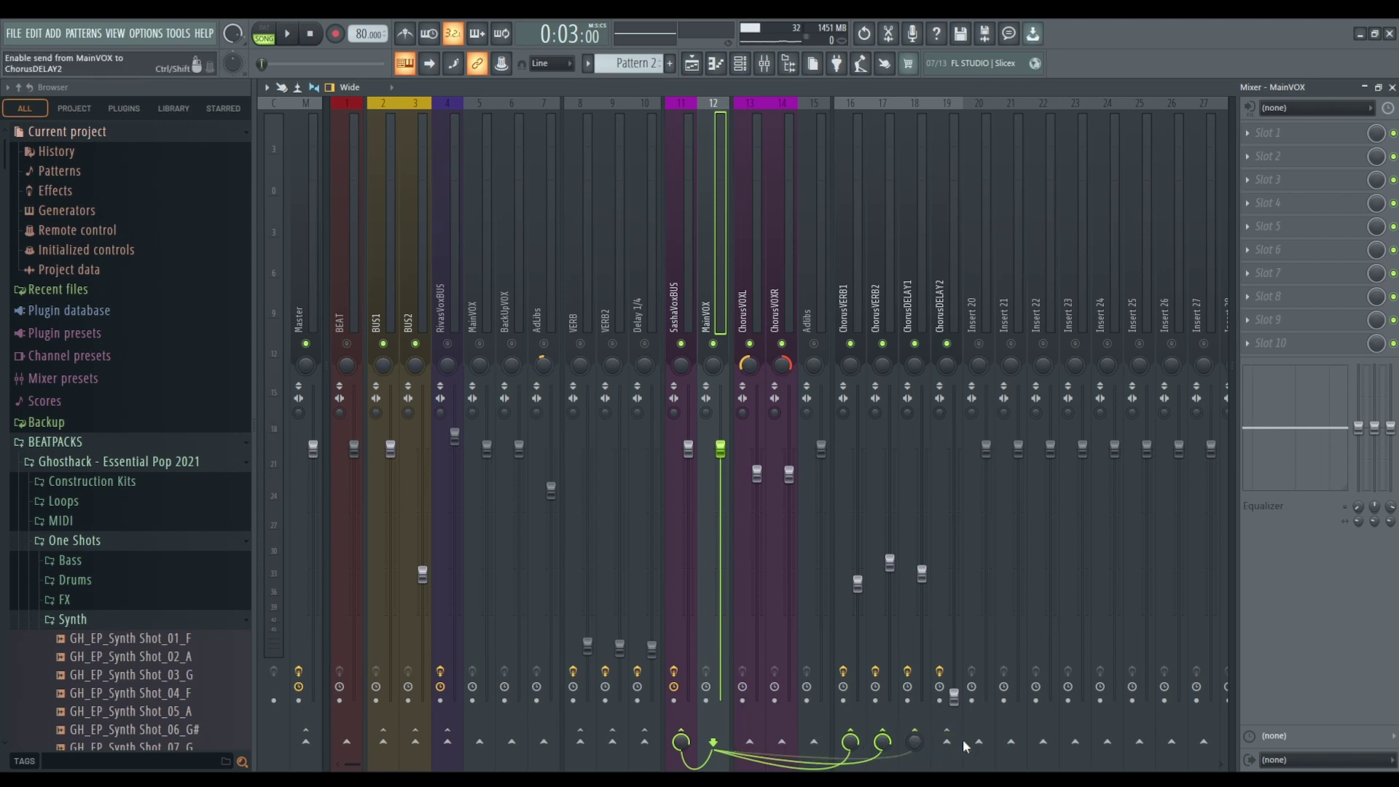
click(947, 743)
Compare playback of the soloed MainVOX vocals with and without the ChorusVERB and ChorusDELAY tracks active.
key(space)
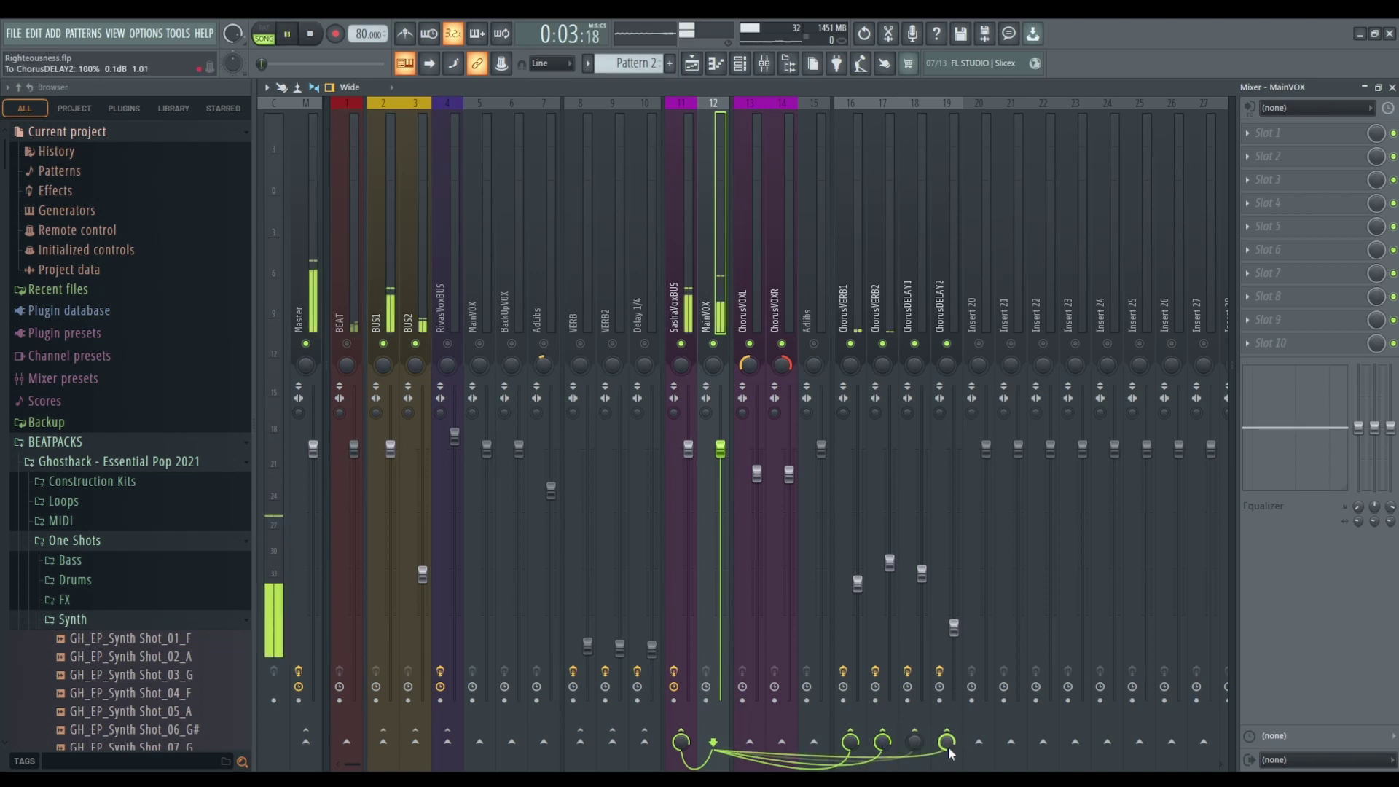
scroll(947, 743, up, 5)
scroll(947, 743, down, 1)
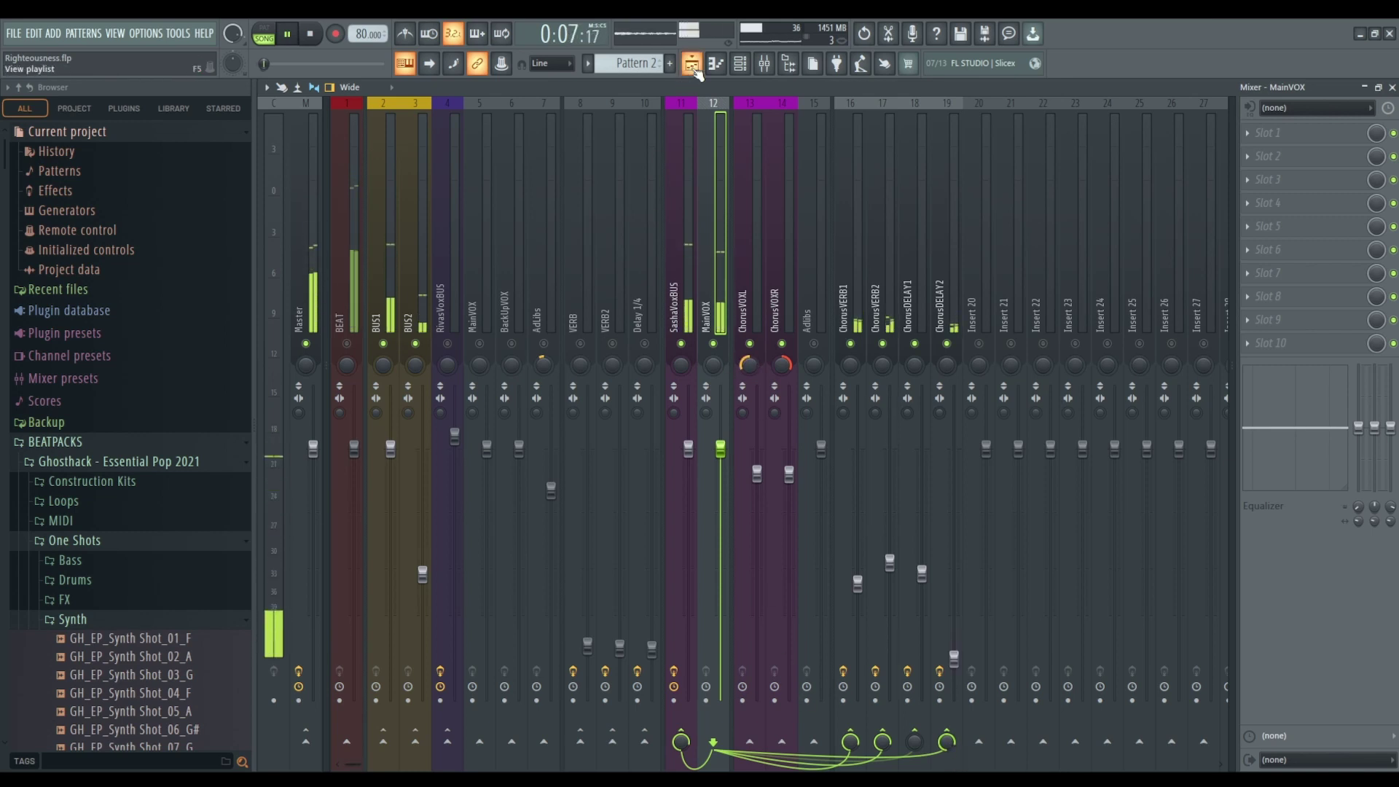
key(space)
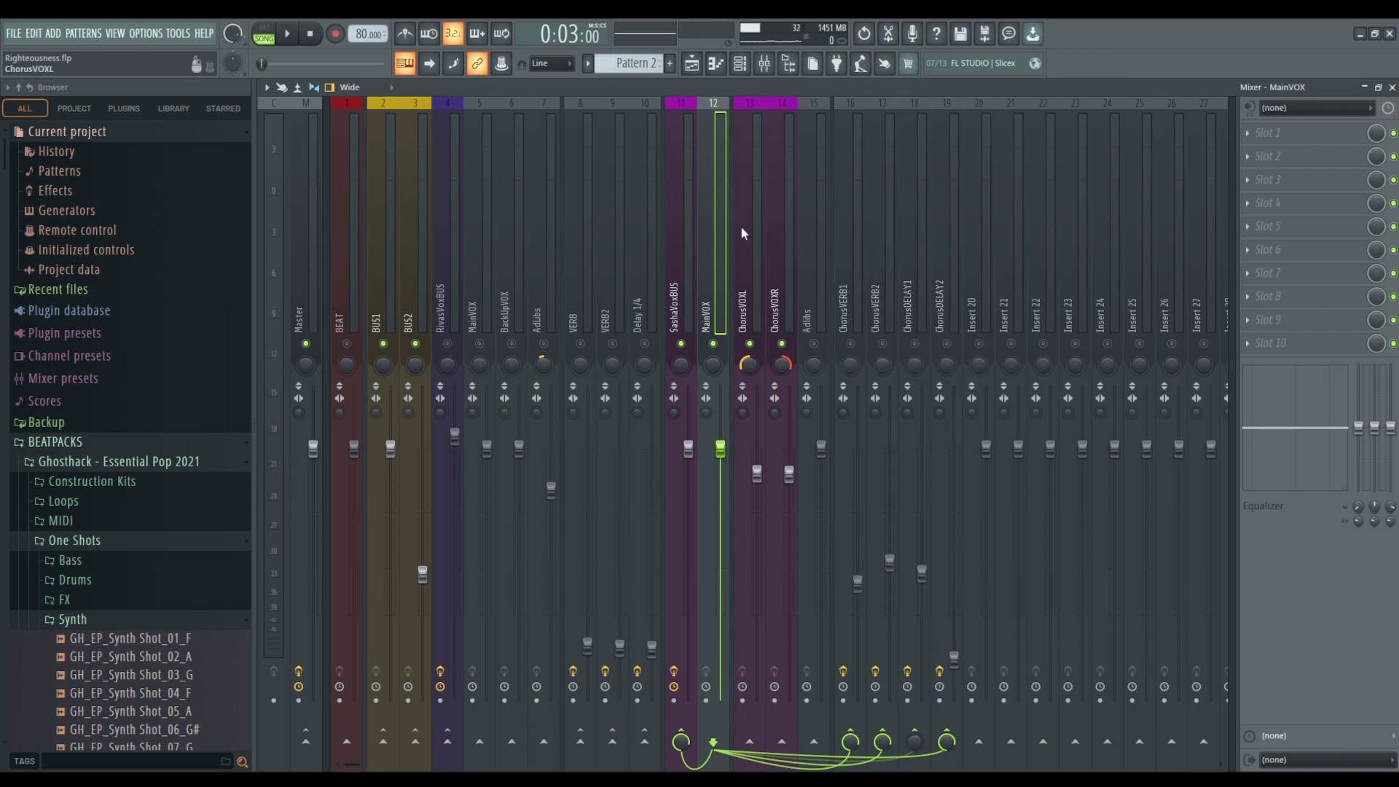
key(space)
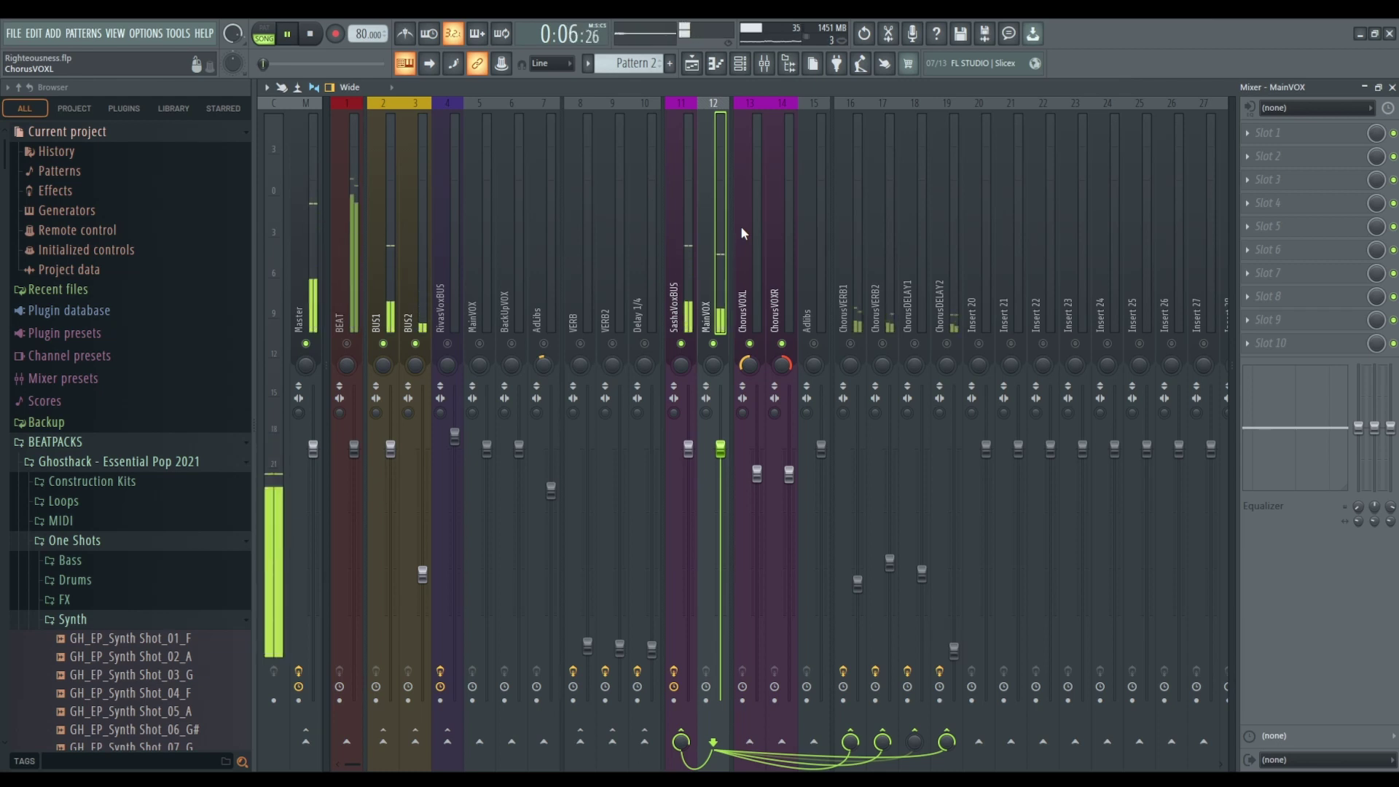
key(space)
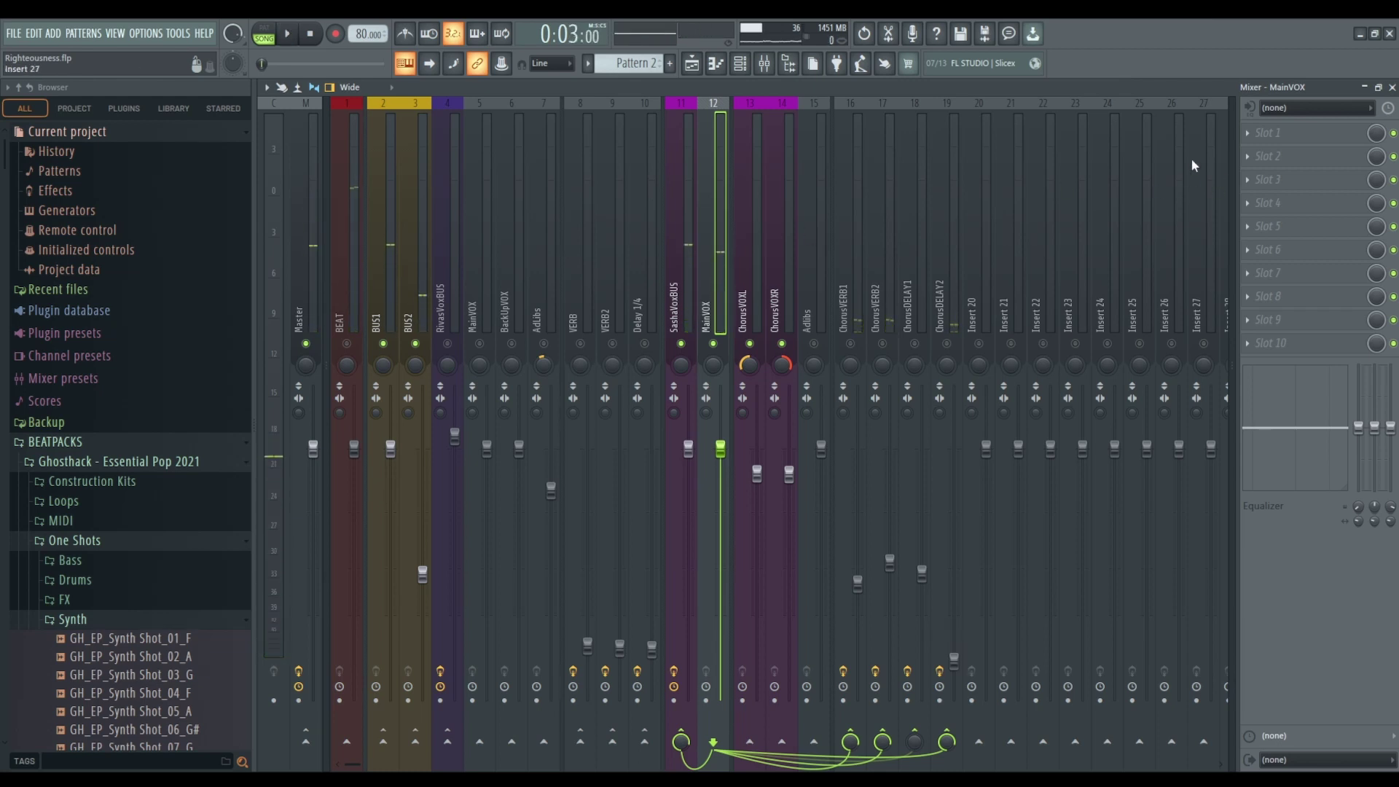
Set the main reduction amount in SashaVoxBUS's Clarity Vx Stereo to 100.0, check it in playback, and close the plugin.
click(667, 166)
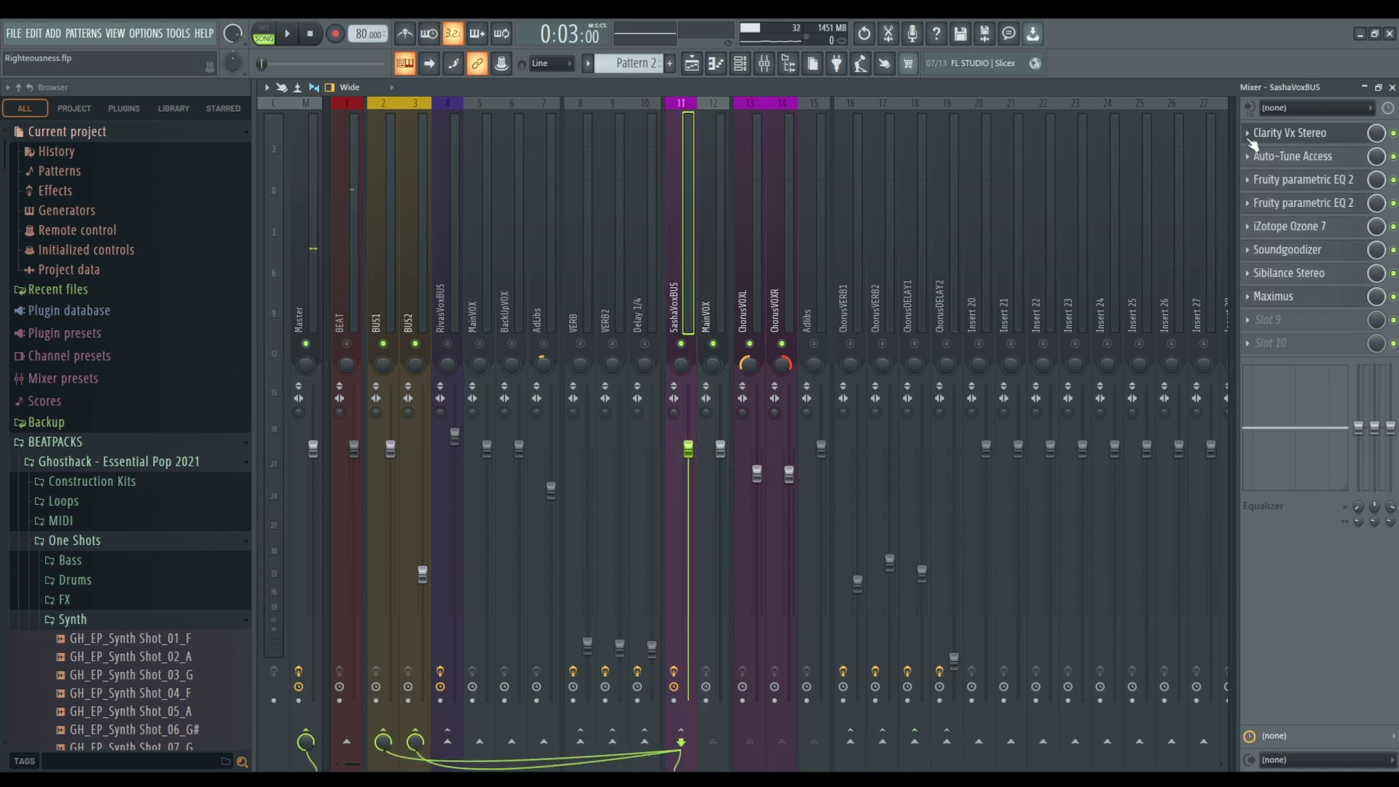
click(1346, 138)
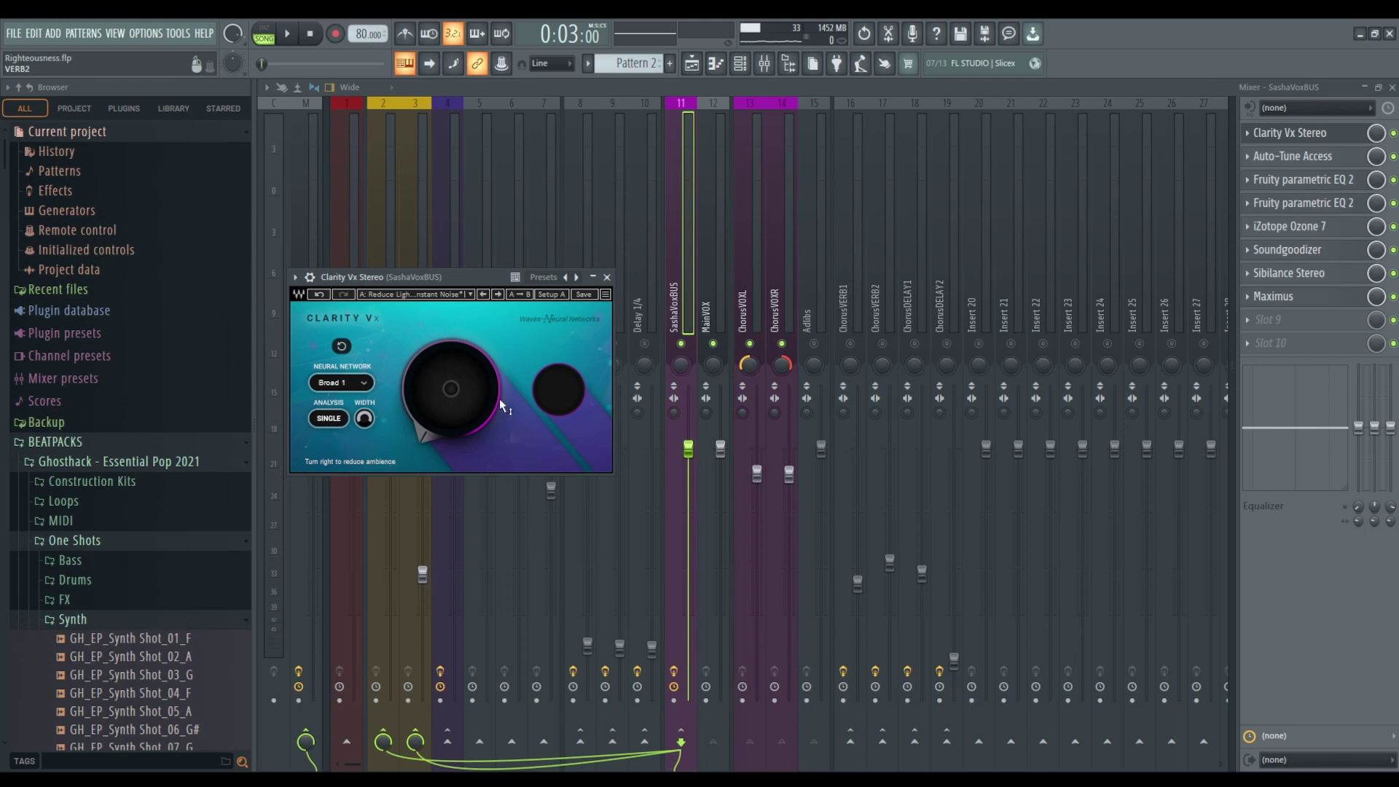
drag(500, 400, 467, 387)
key(space)
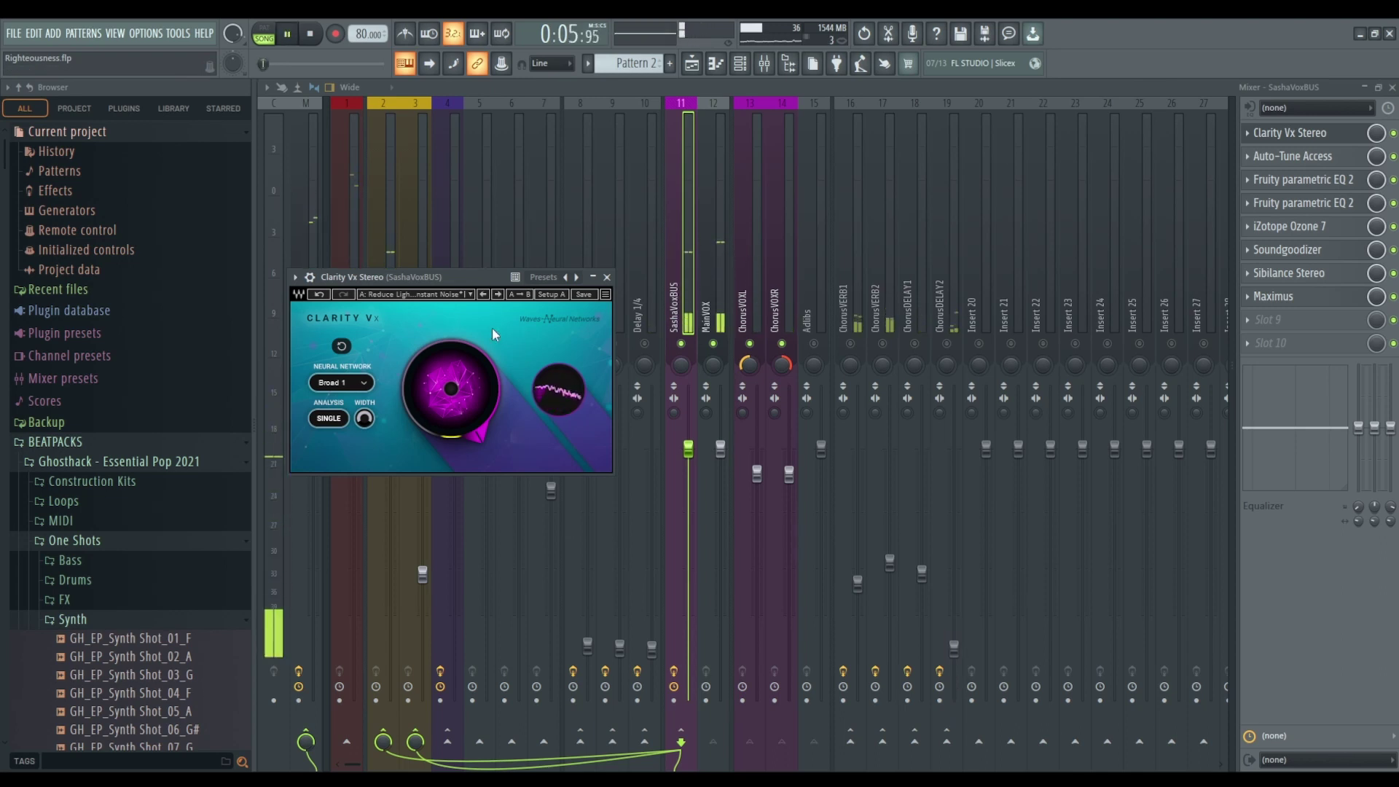
mouse_move(457, 391)
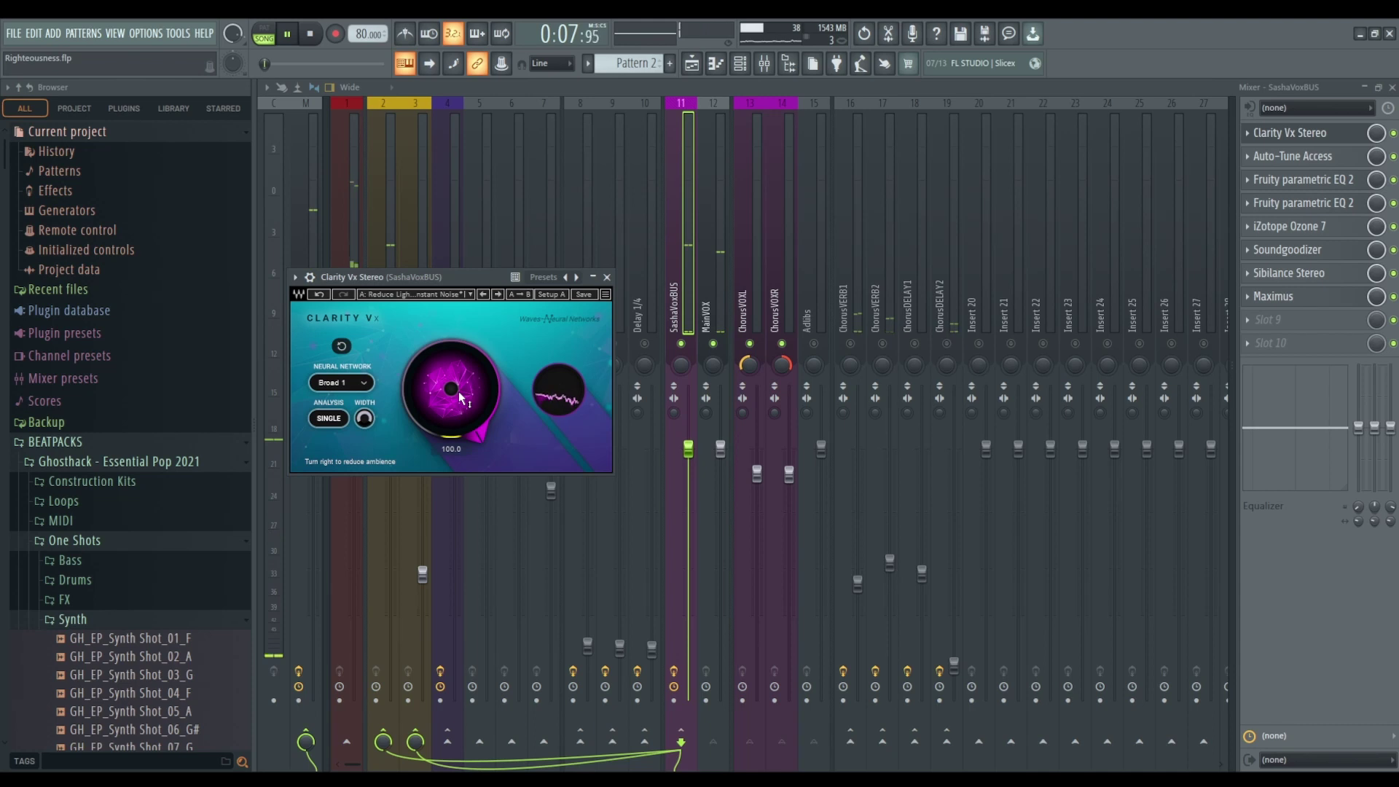
key(space)
key(Escape)
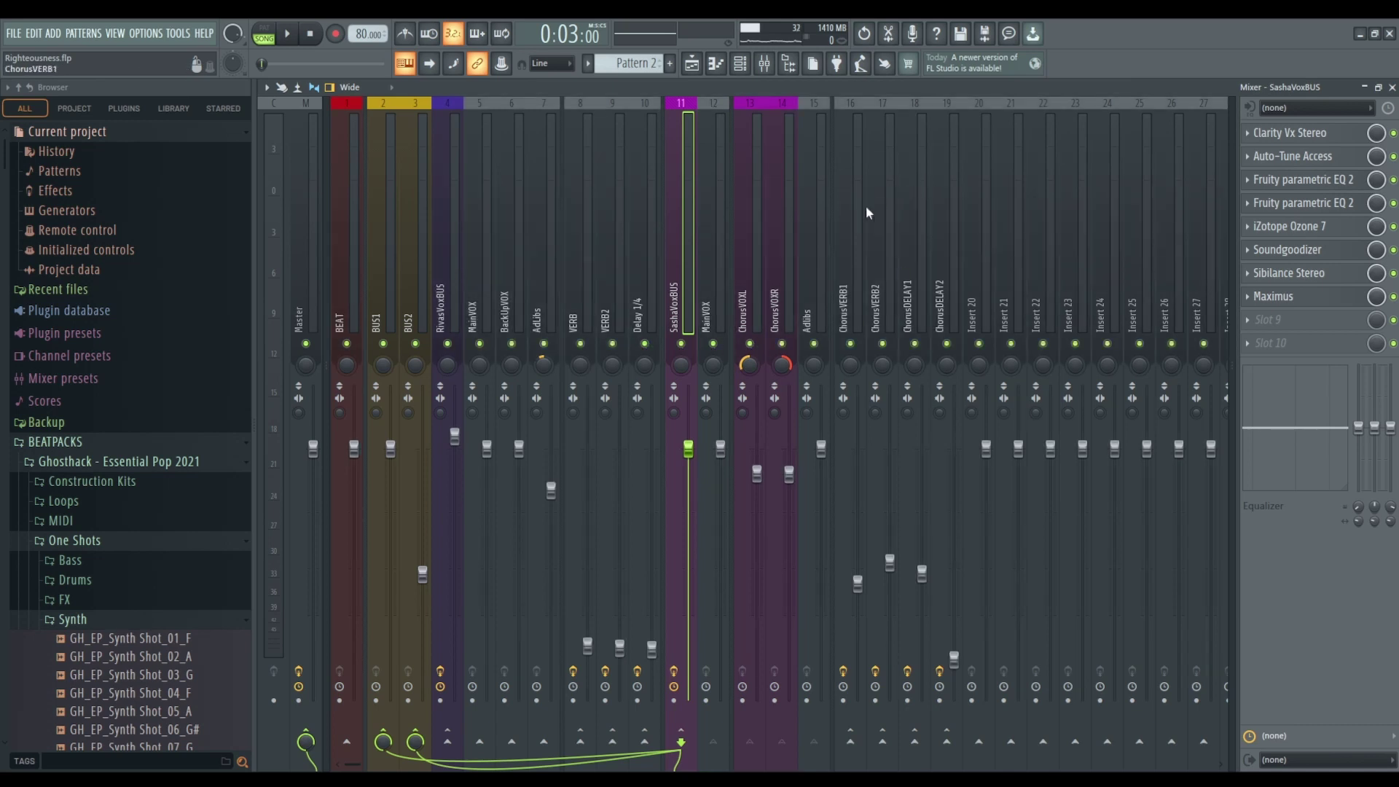
Play the full arrangement near its beginning and check the track levels in the mixer.
key(F5)
key(space)
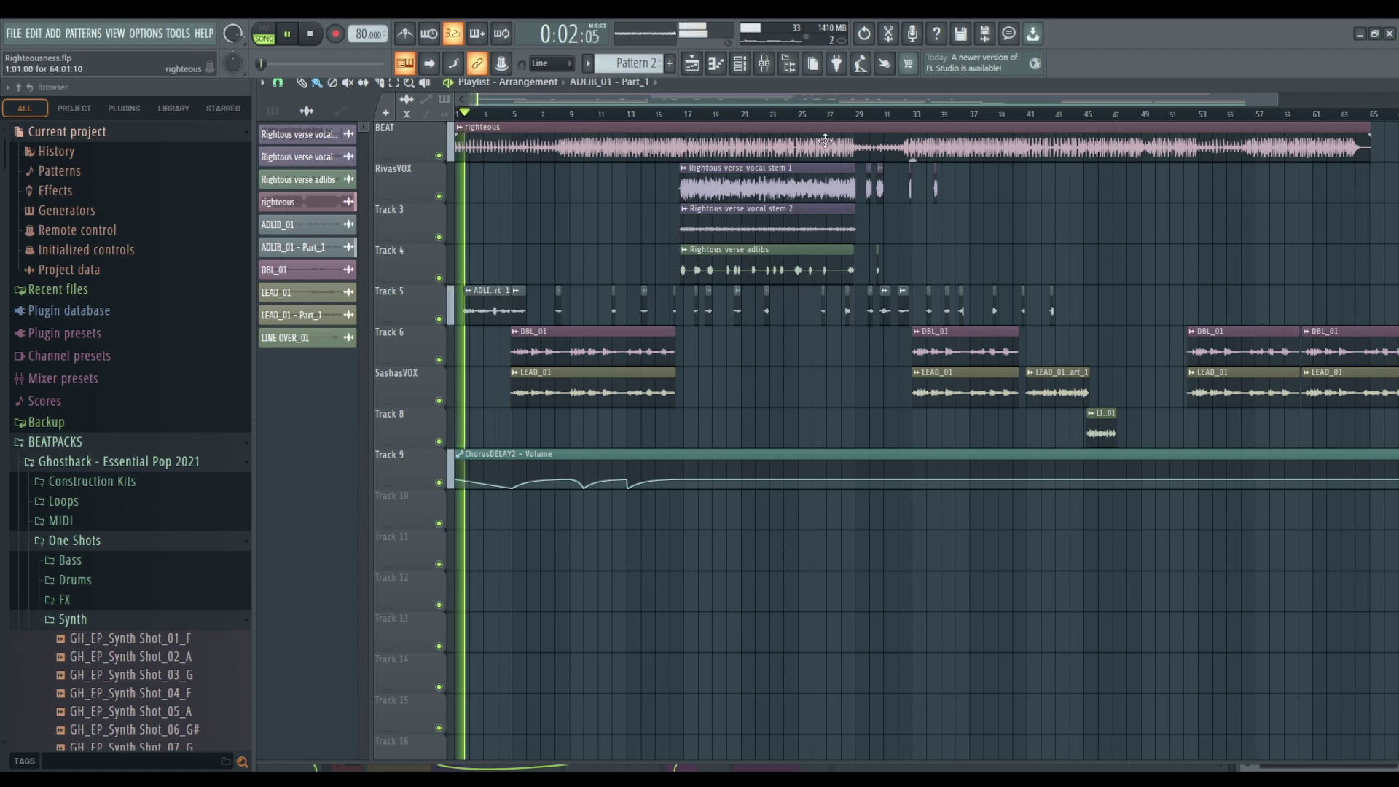
click(774, 67)
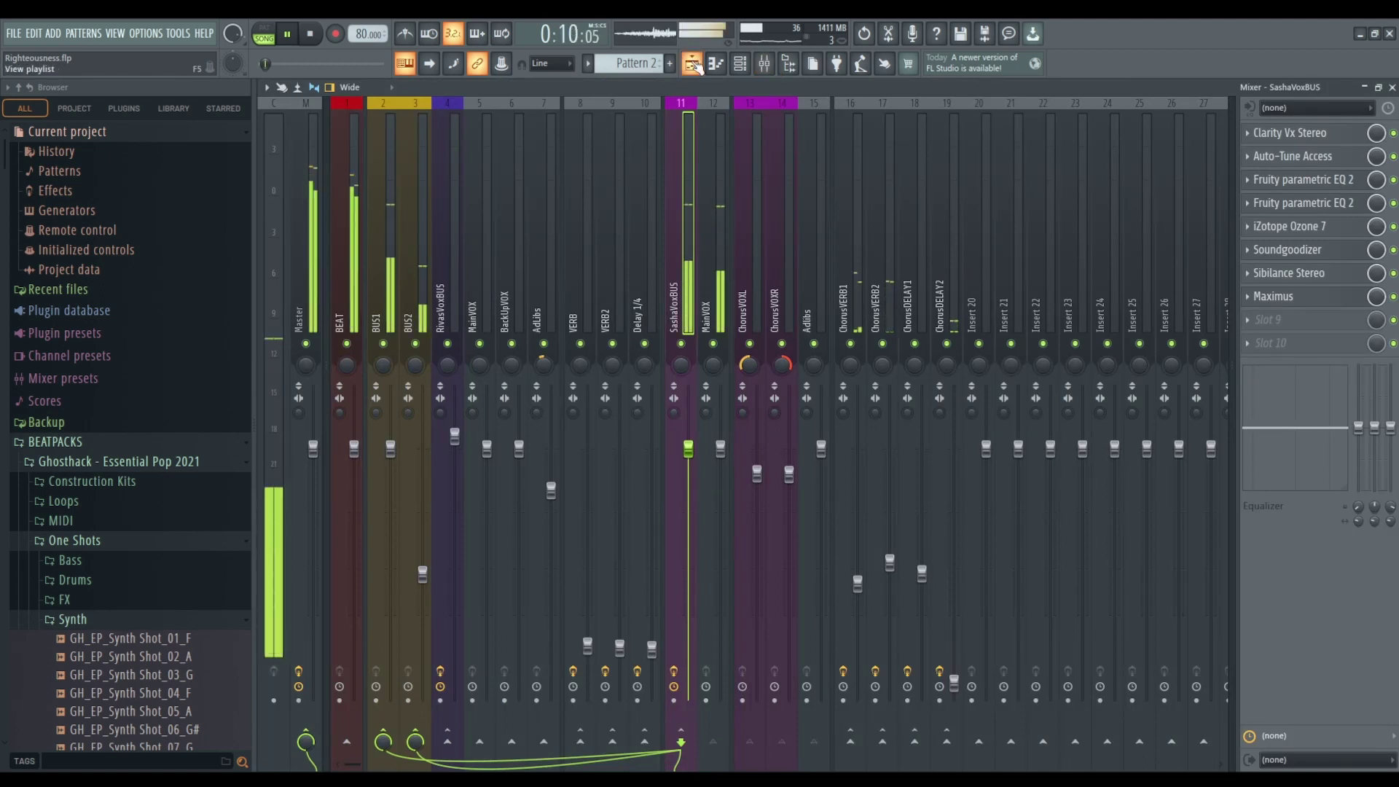
Add Fruity Limiter to SashaVoxBUS and lower its ceiling to about -17.3 dB while playing from bar 5.
key(space)
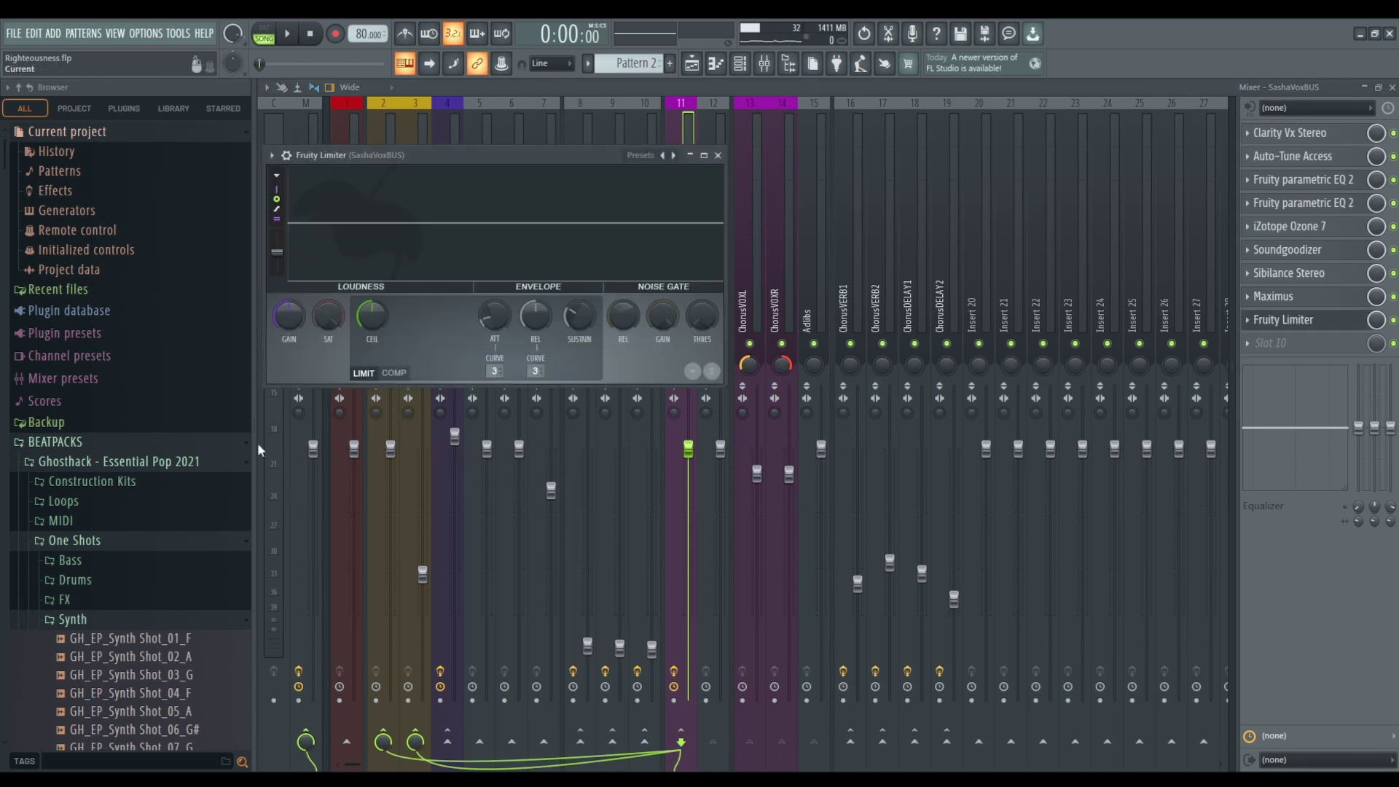
click(691, 64)
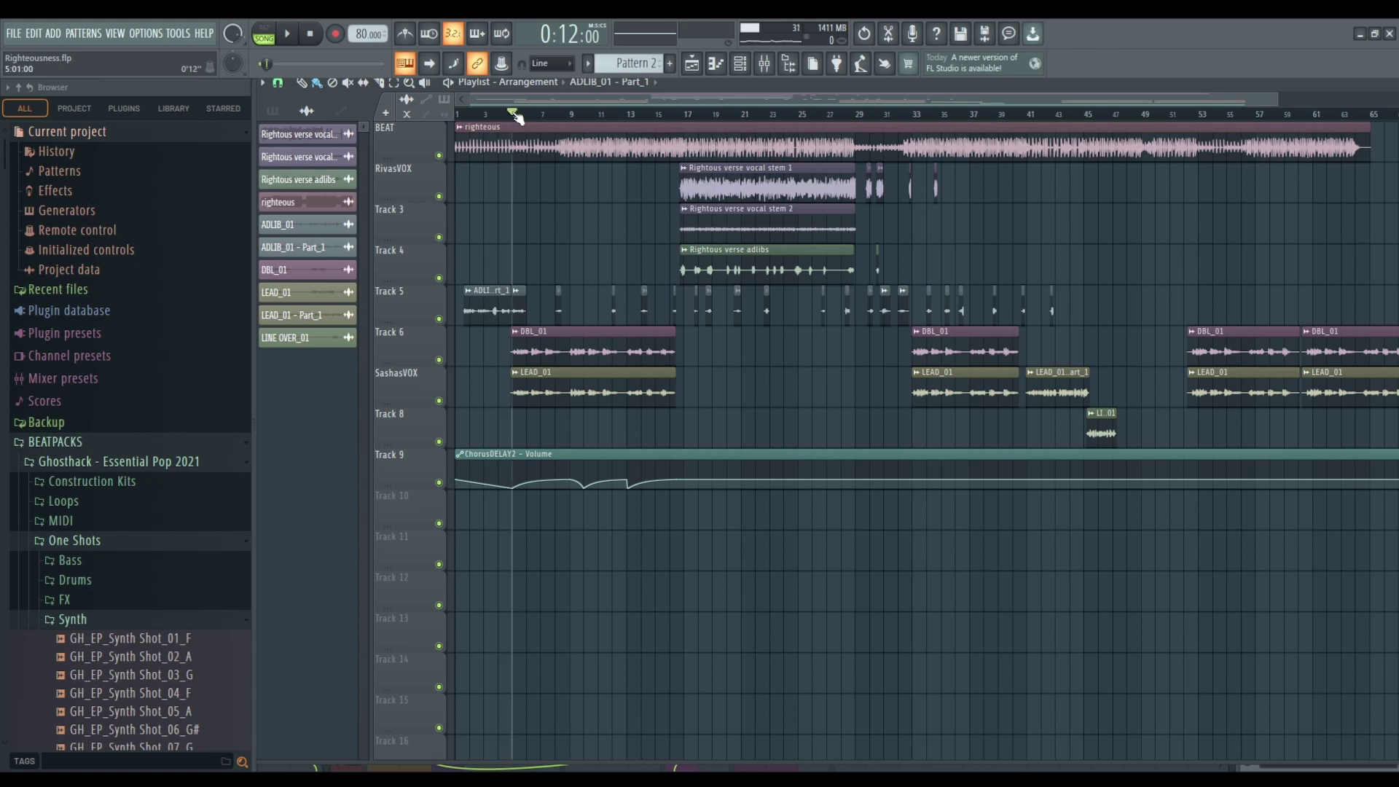
click(764, 65)
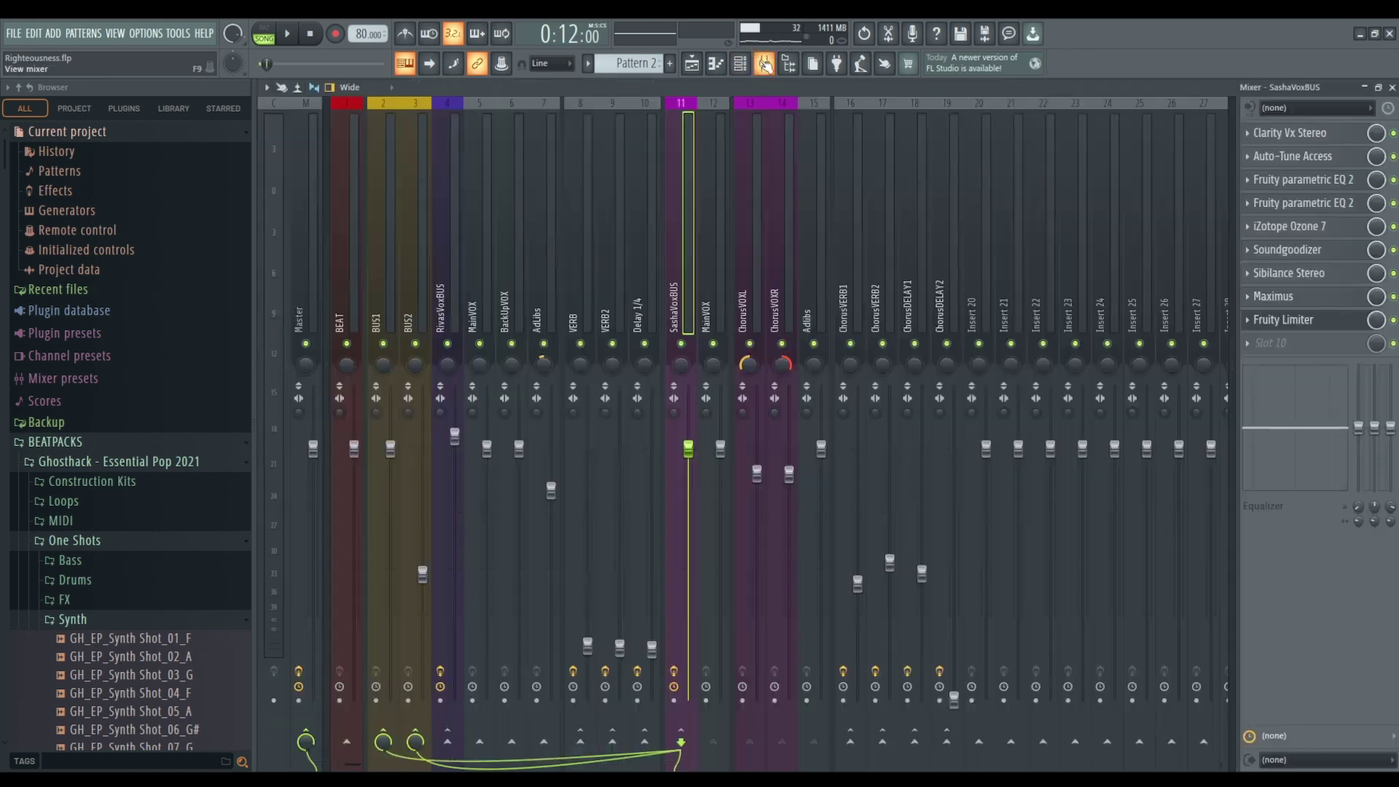
click(1282, 319)
key(space)
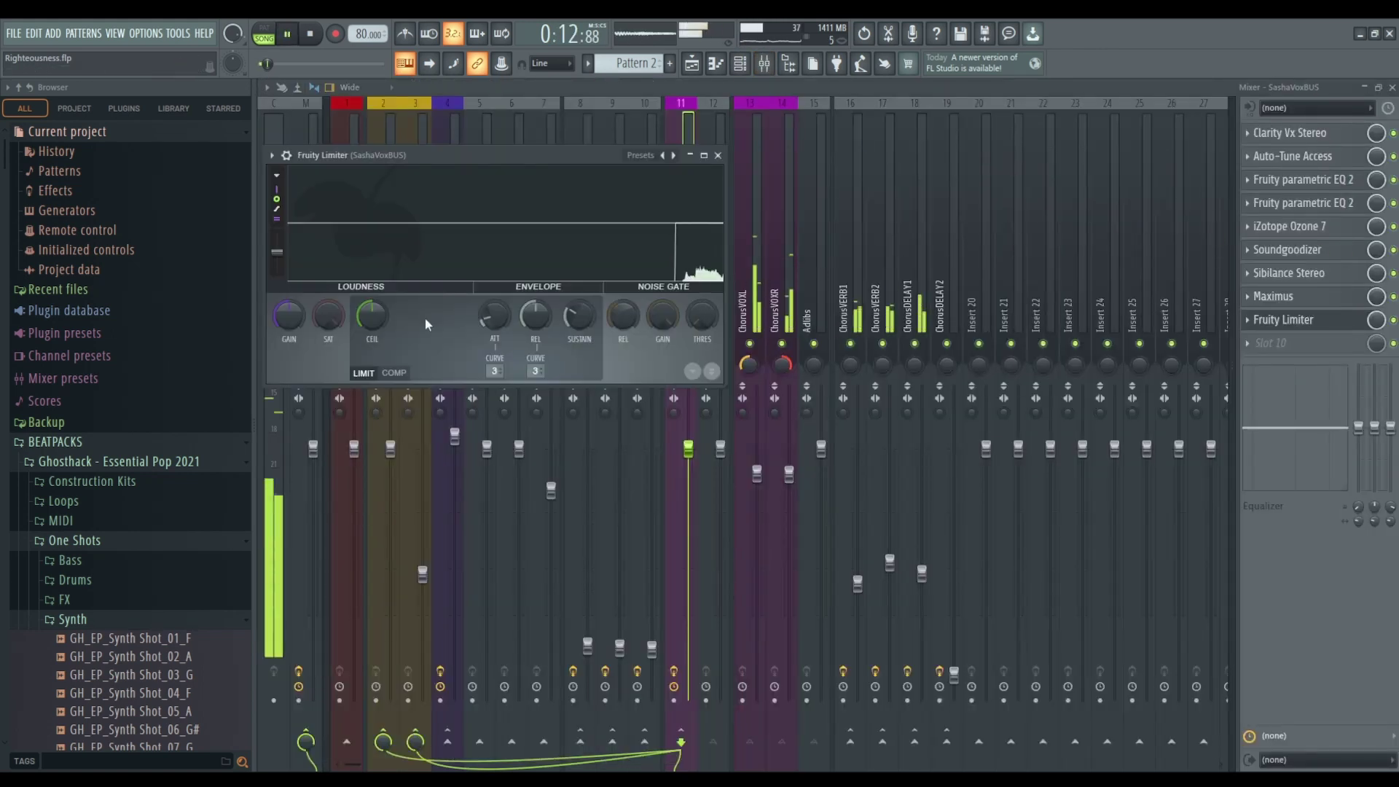
drag(372, 315, 400, 297)
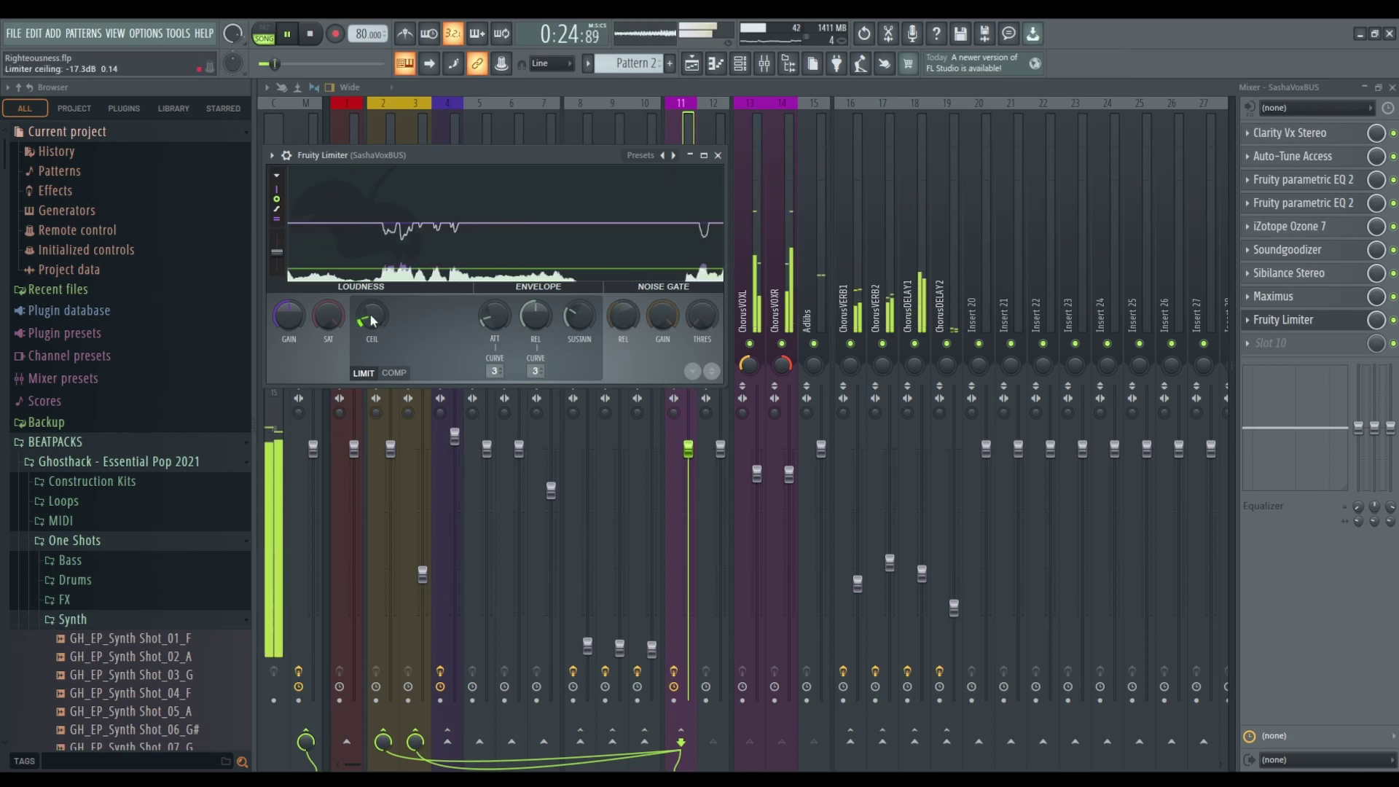
click(719, 155)
key(space)
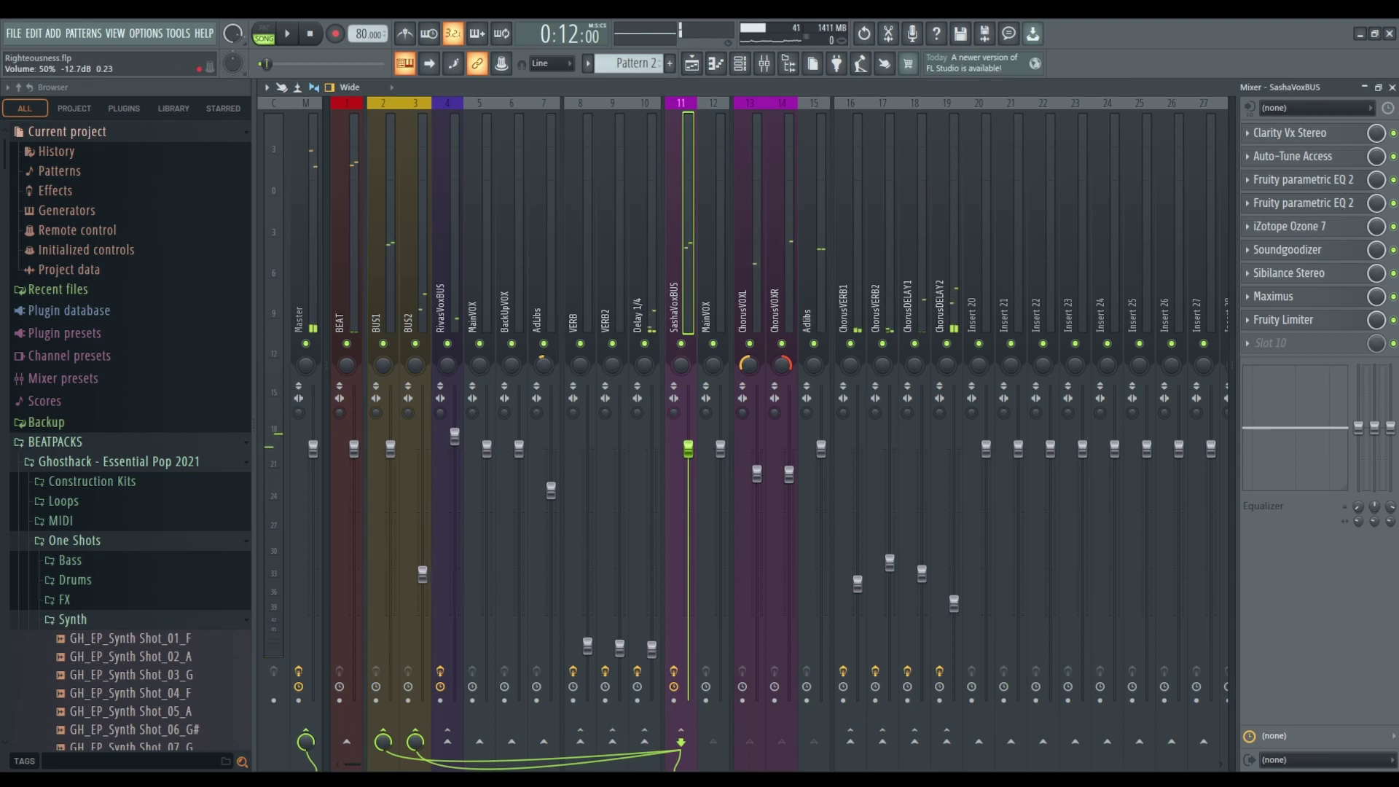
Save the project, and raise BUS2's volume to BUS1's level while playing the arrangement near its start.
key(F5)
key(ctrl+s)
key(space)
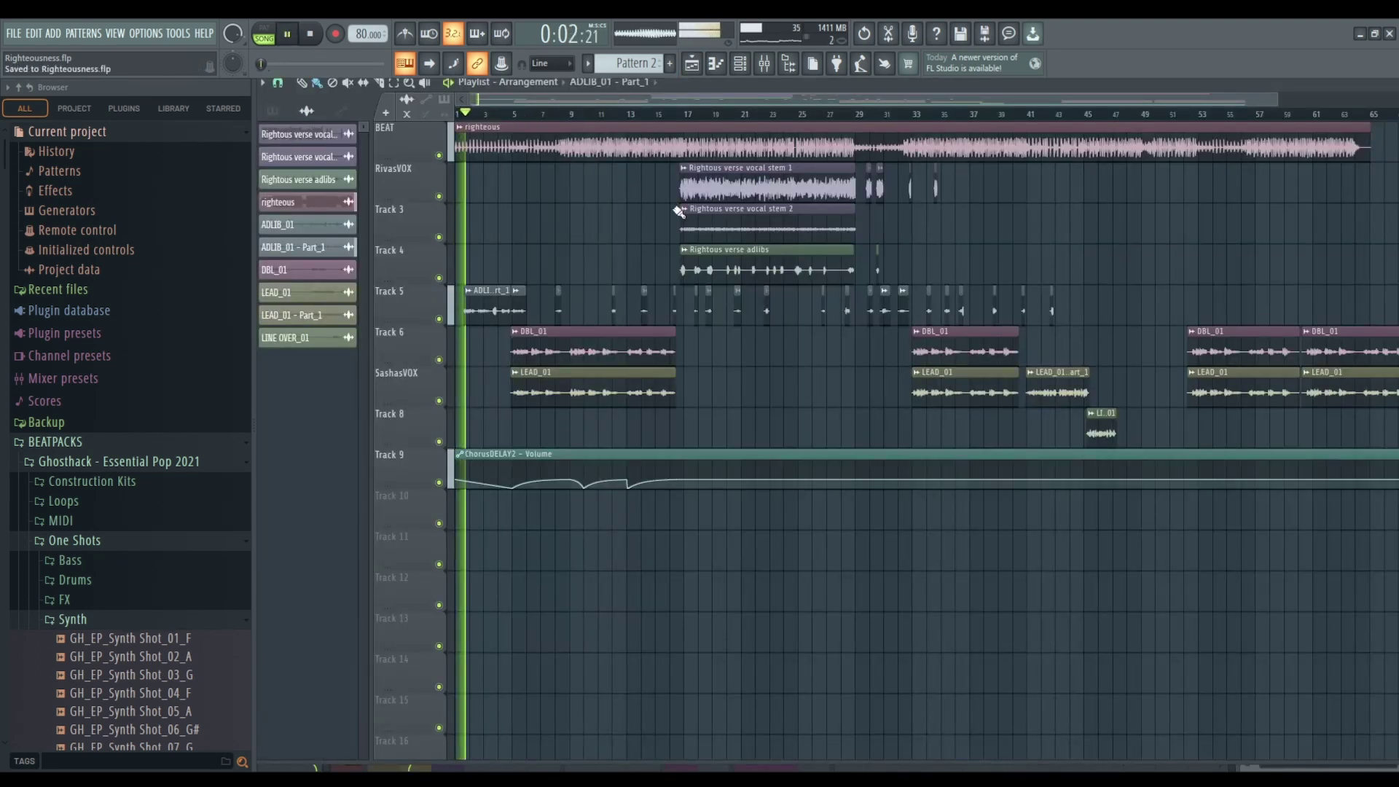
click(771, 70)
click(771, 70)
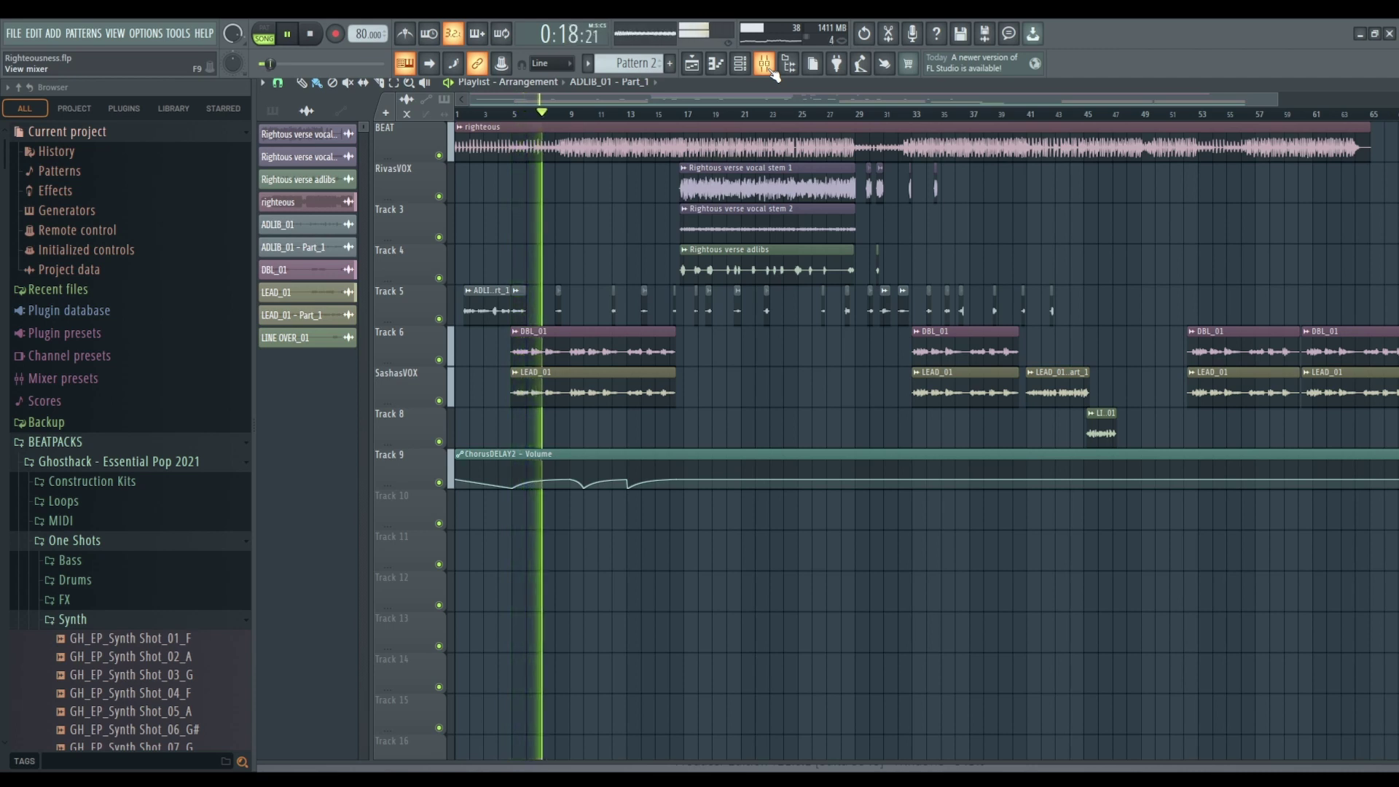
click(765, 64)
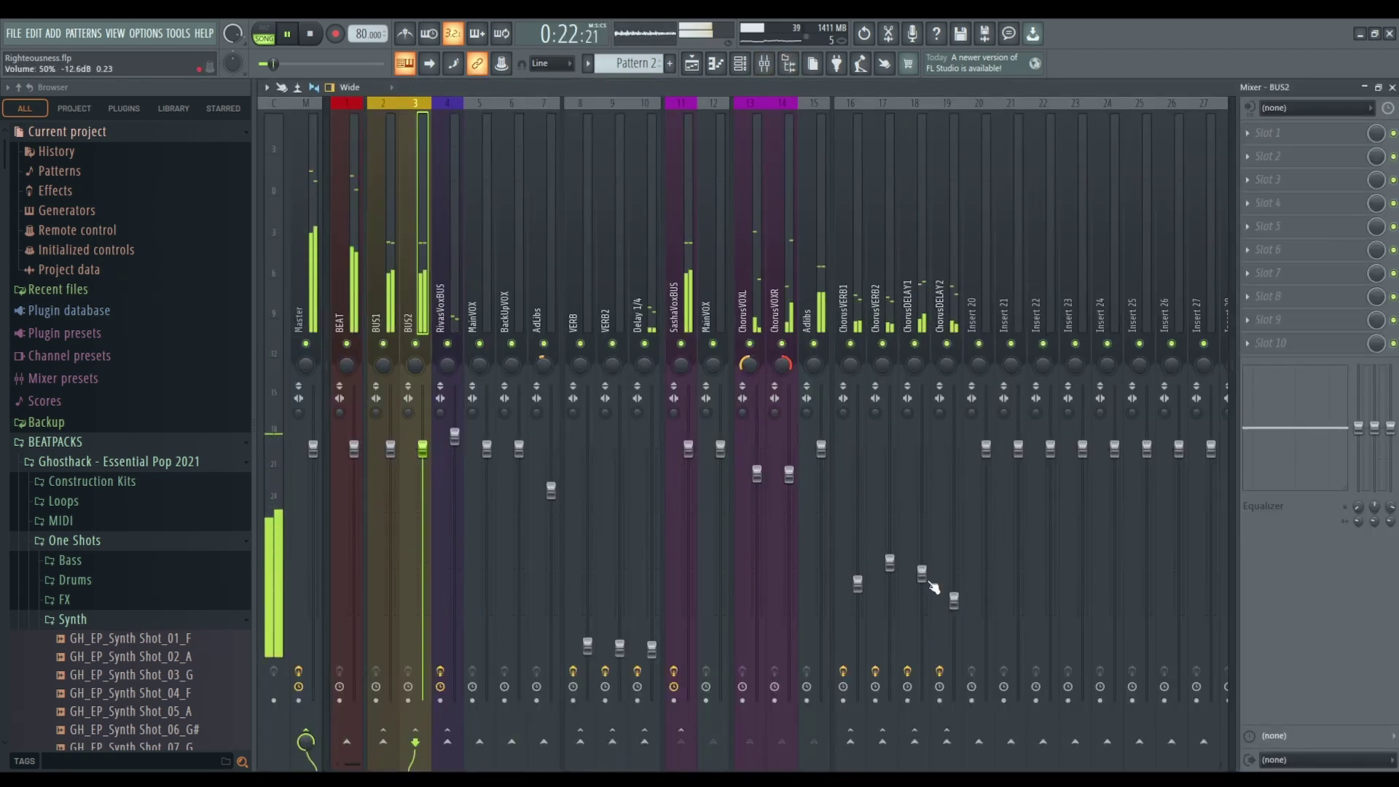
Raise ChorusVERB2's volume slightly above its starting level and set its ValhallaVintageVerb LowCut to 830 Hz during playback.
drag(896, 566, 890, 550)
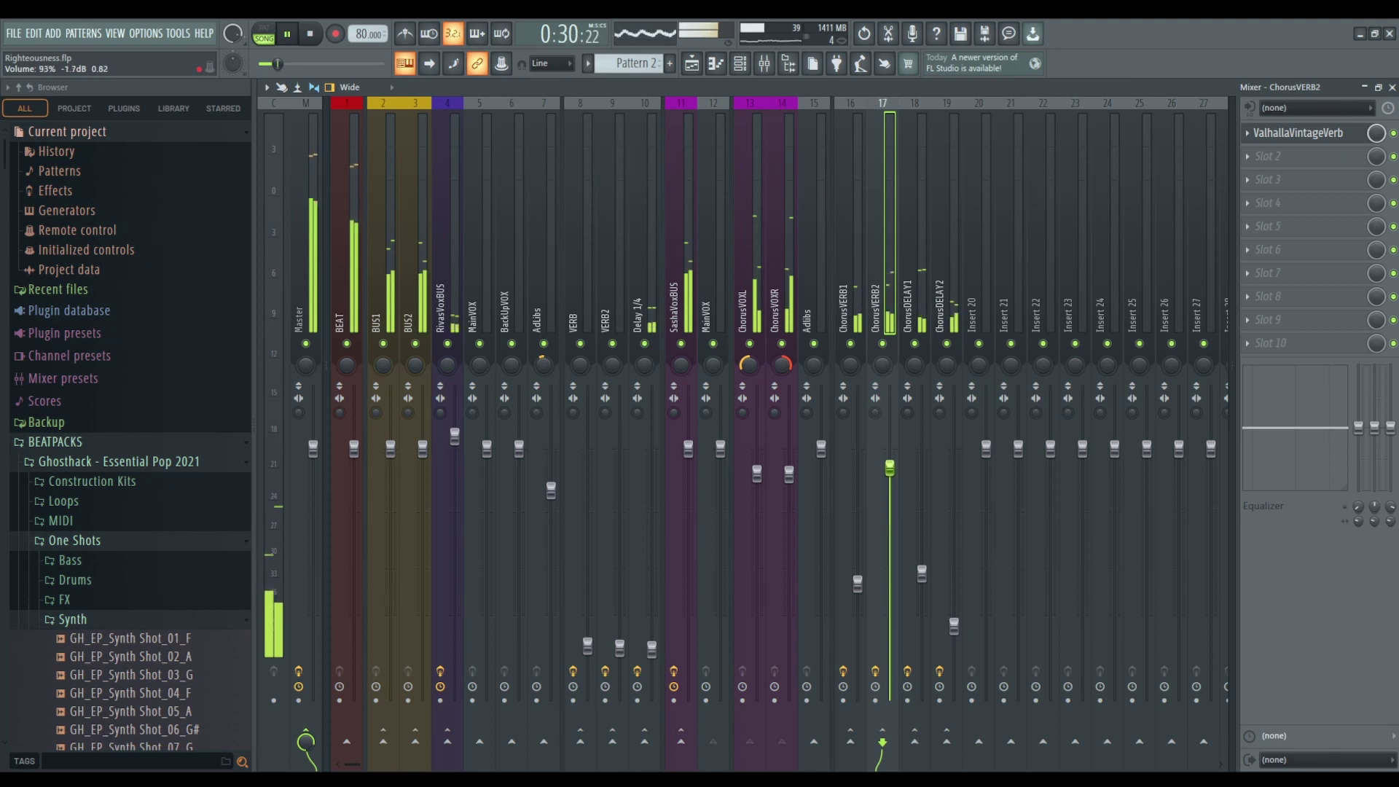
drag(889, 466, 889, 522)
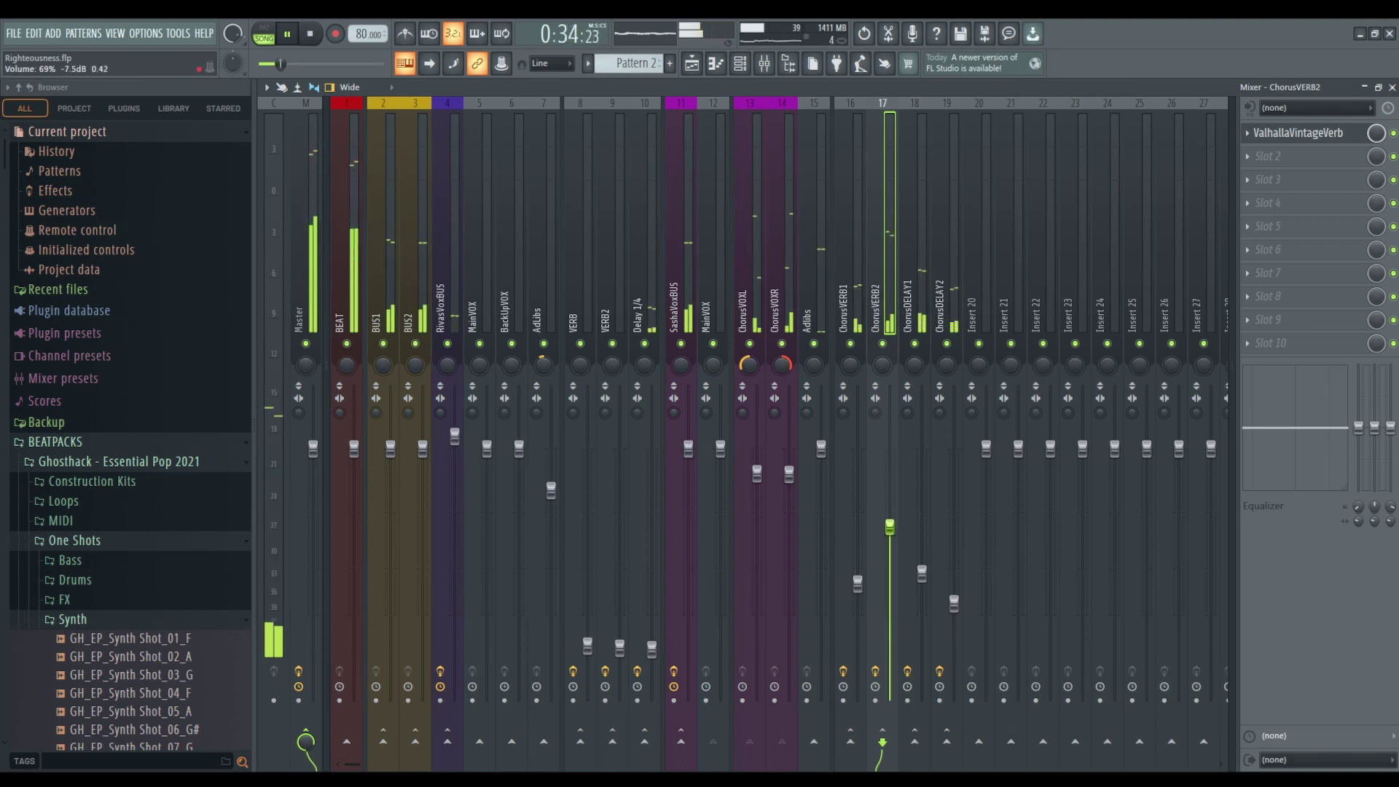
click(1296, 133)
drag(964, 406, 965, 421)
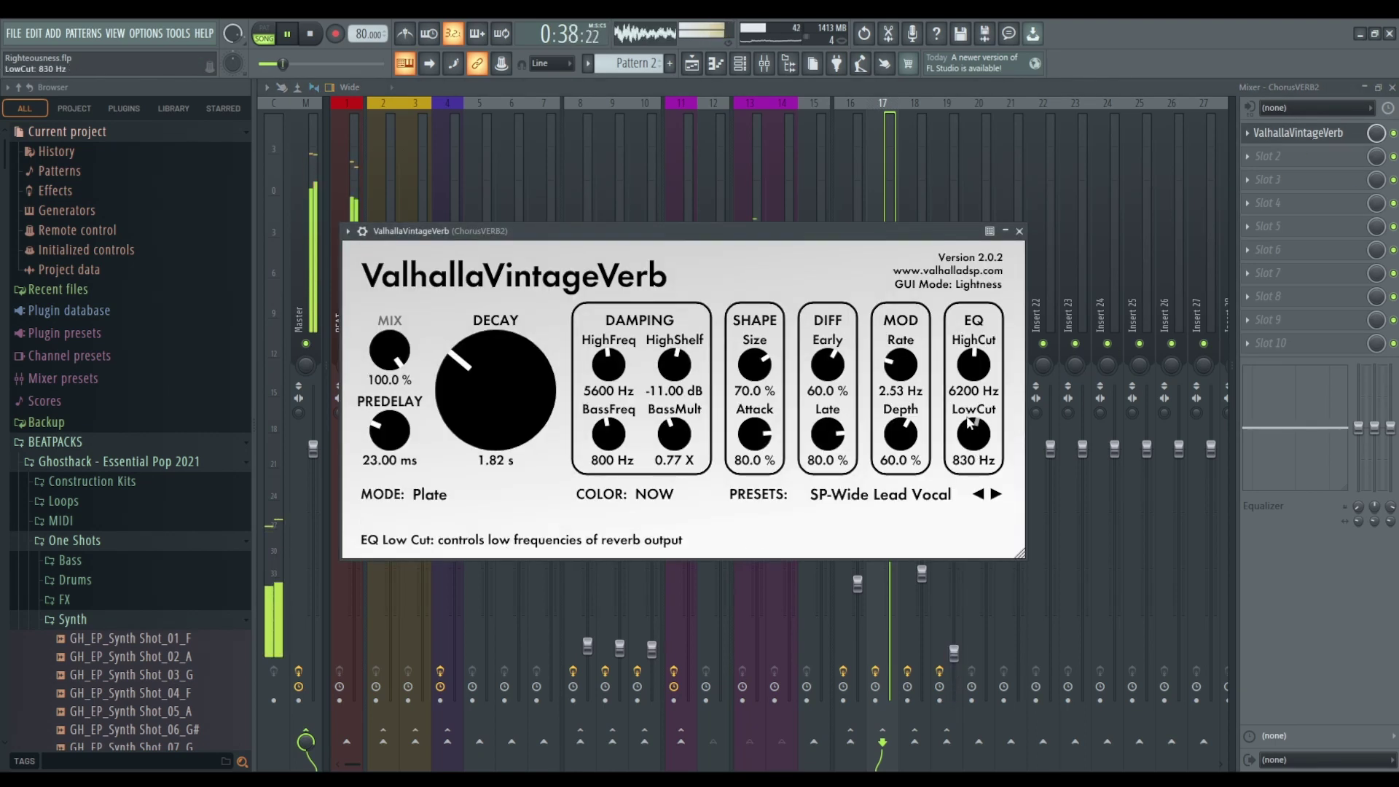
click(1019, 231)
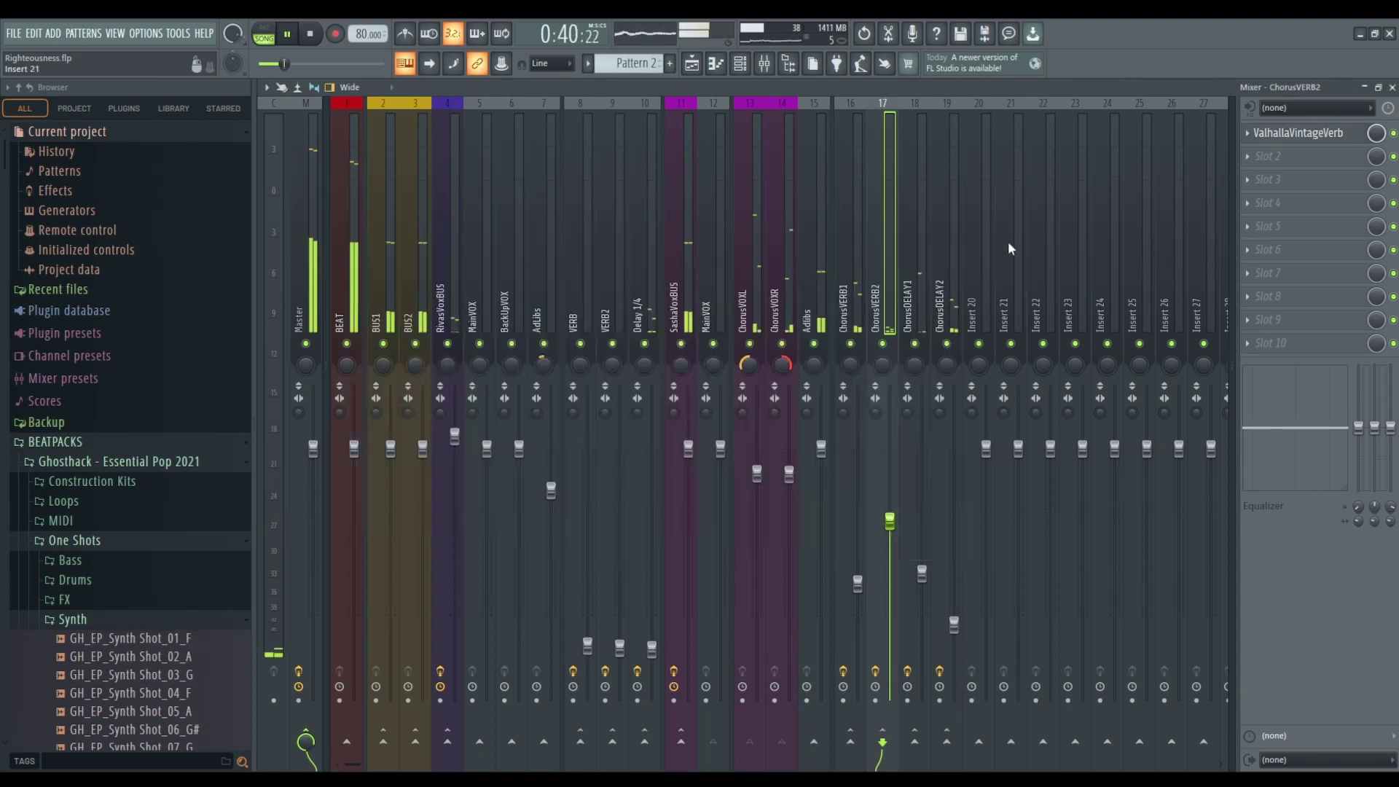
drag(890, 526, 890, 537)
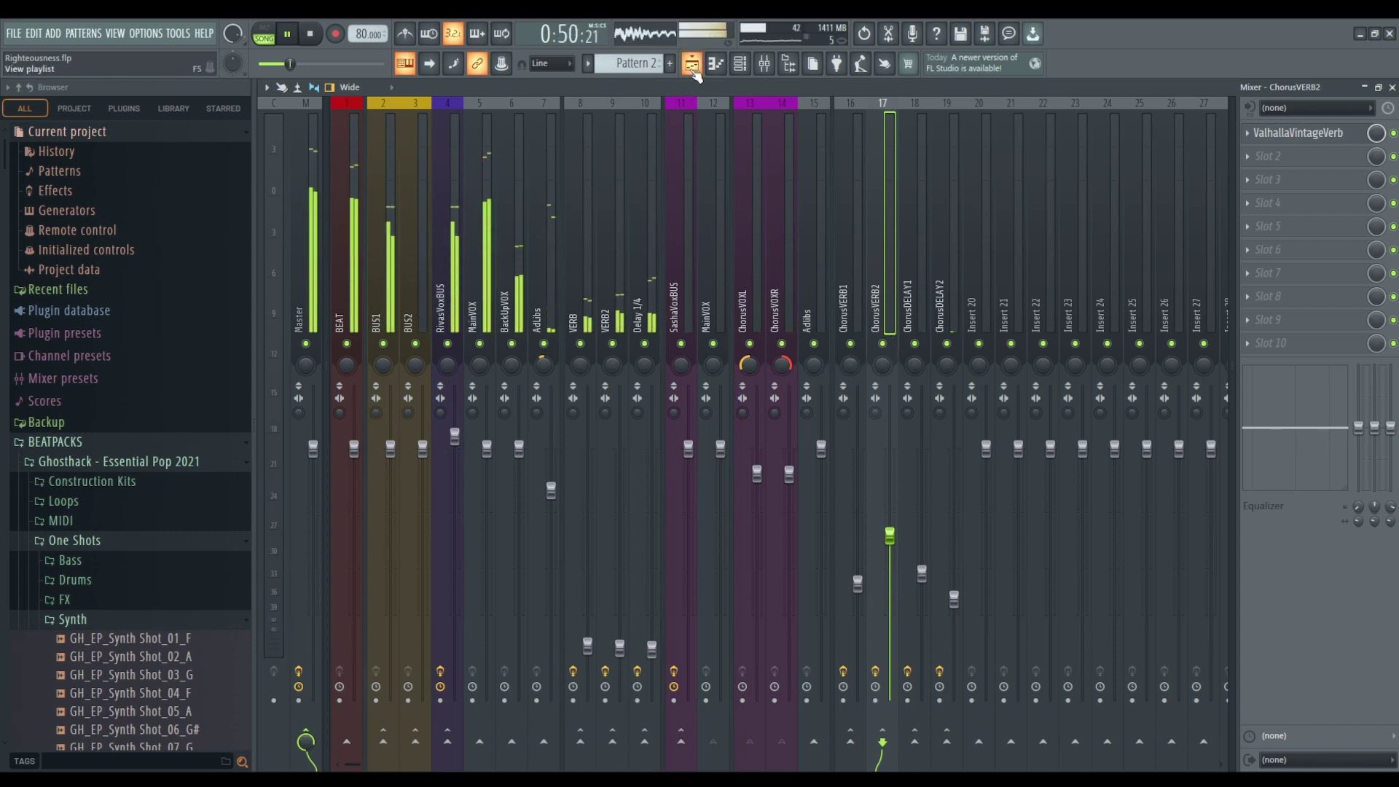
Lower RivasVoxBUS's volume to the level of its MainVOX fader during the verse, and stop playback in the playlist.
drag(454, 436, 455, 451)
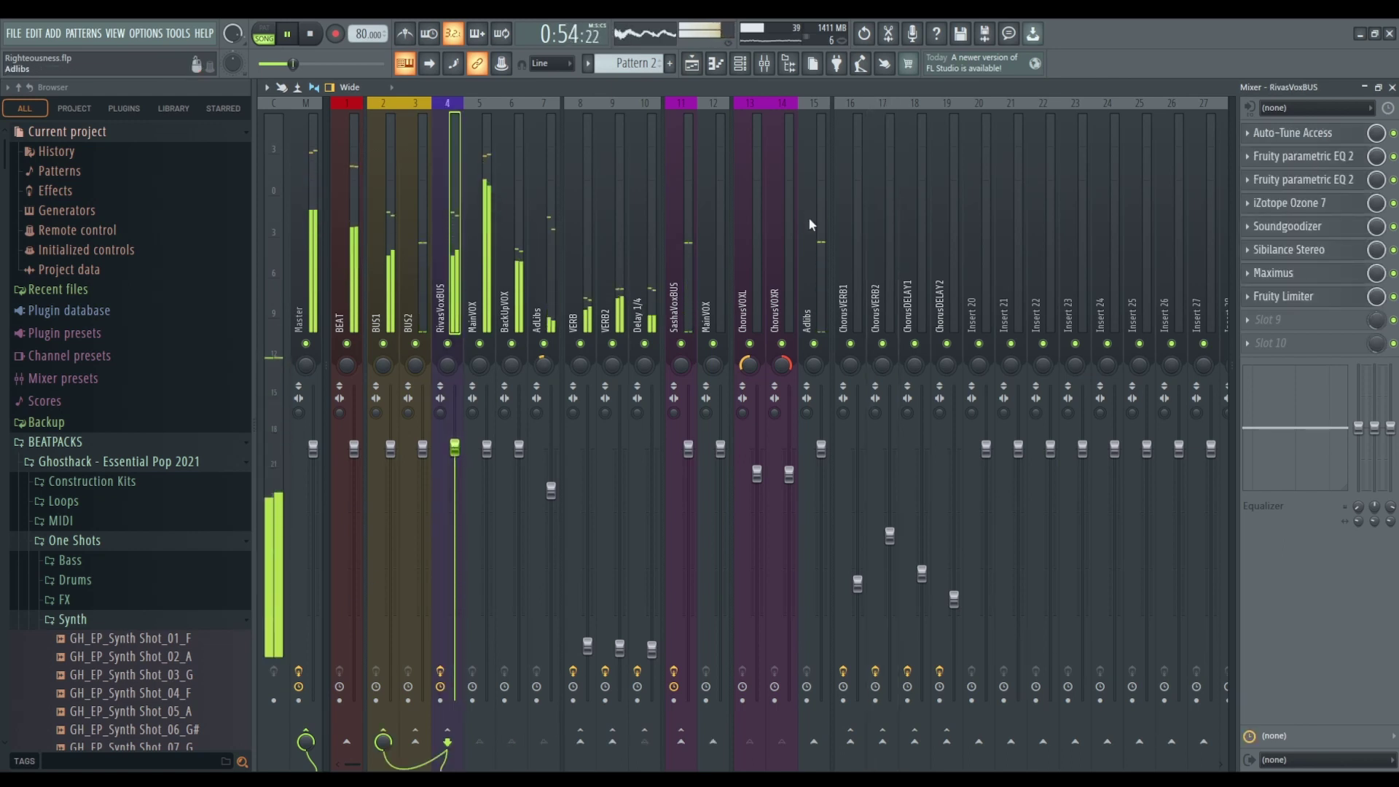
click(691, 64)
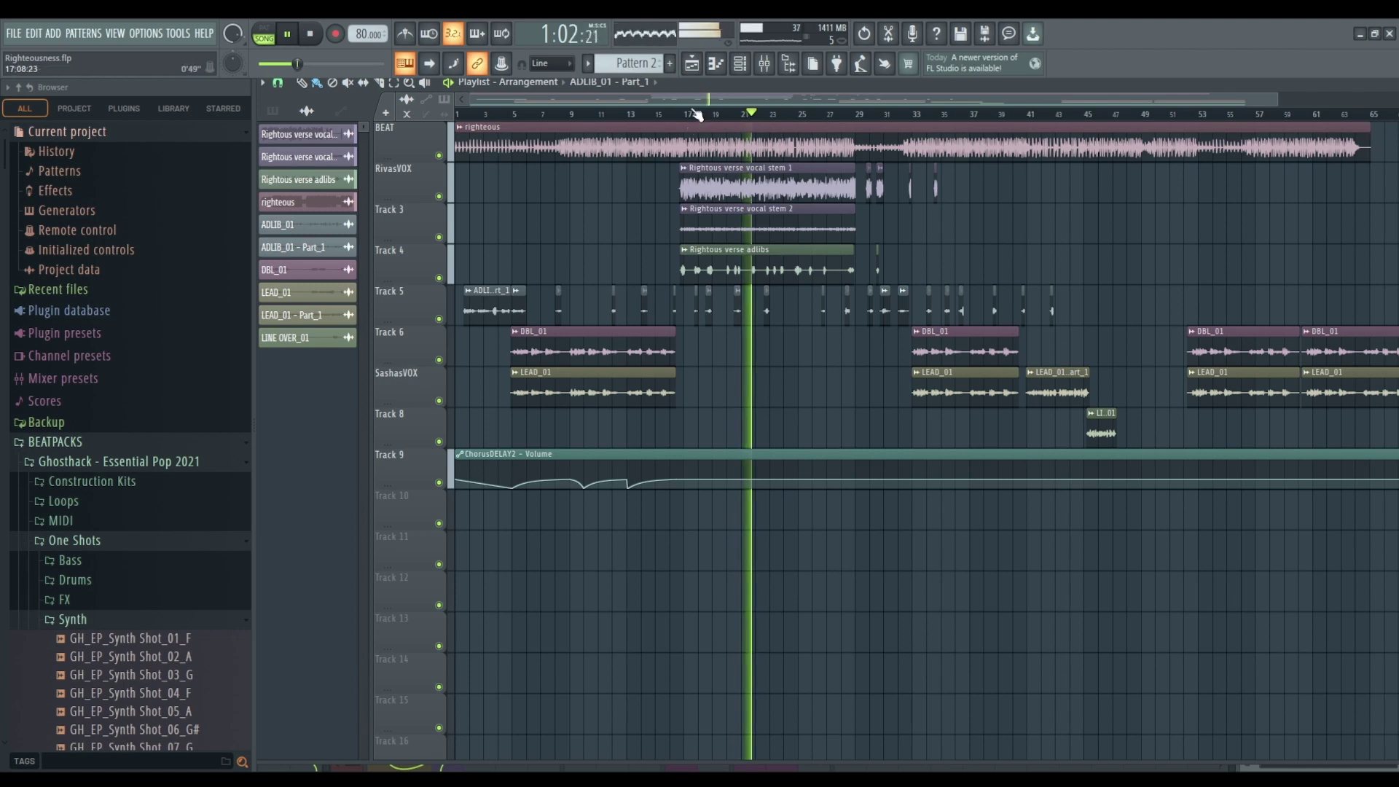
key(space)
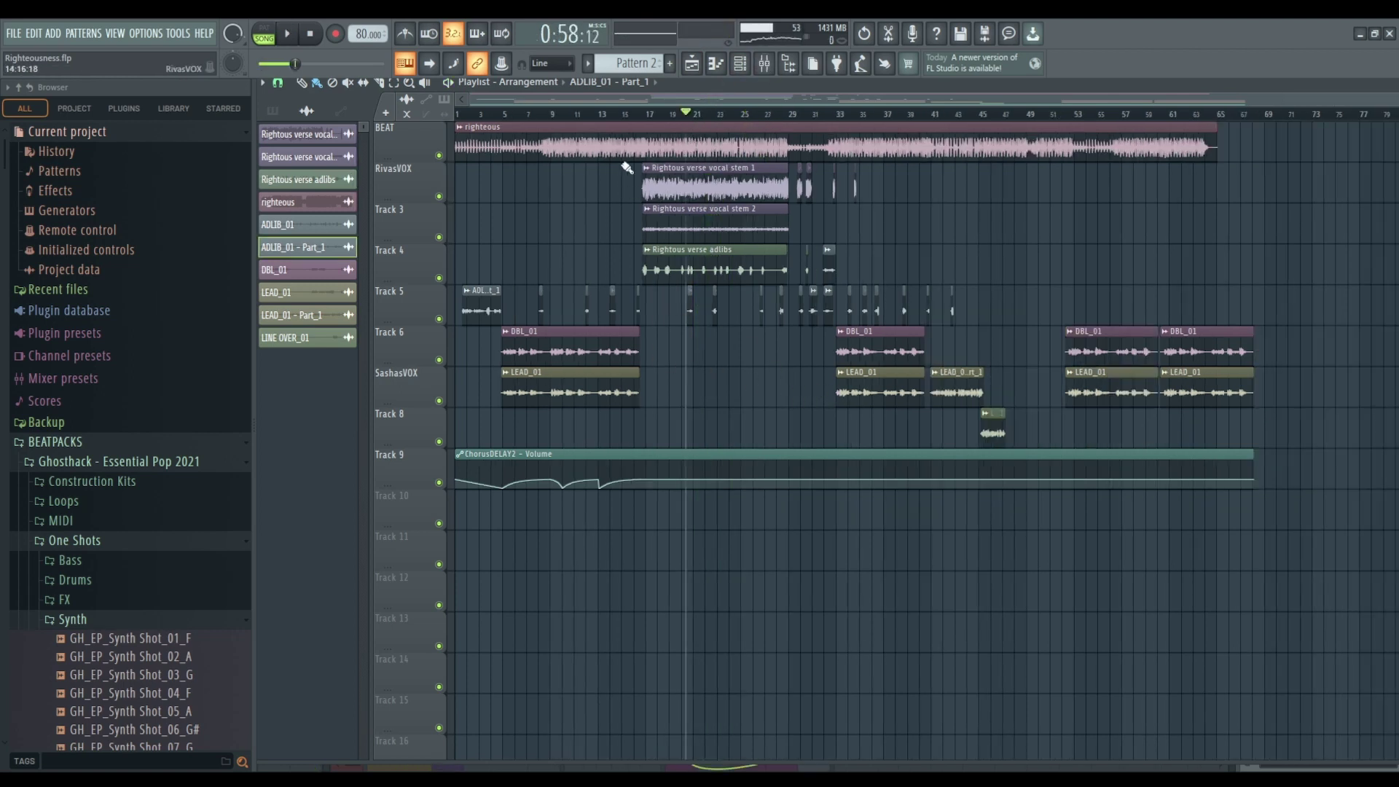
Move the second vocalist's clips after the verse on Track 6, SashasVOX and Track 8 so the first pair starts at bar 64.
click(620, 115)
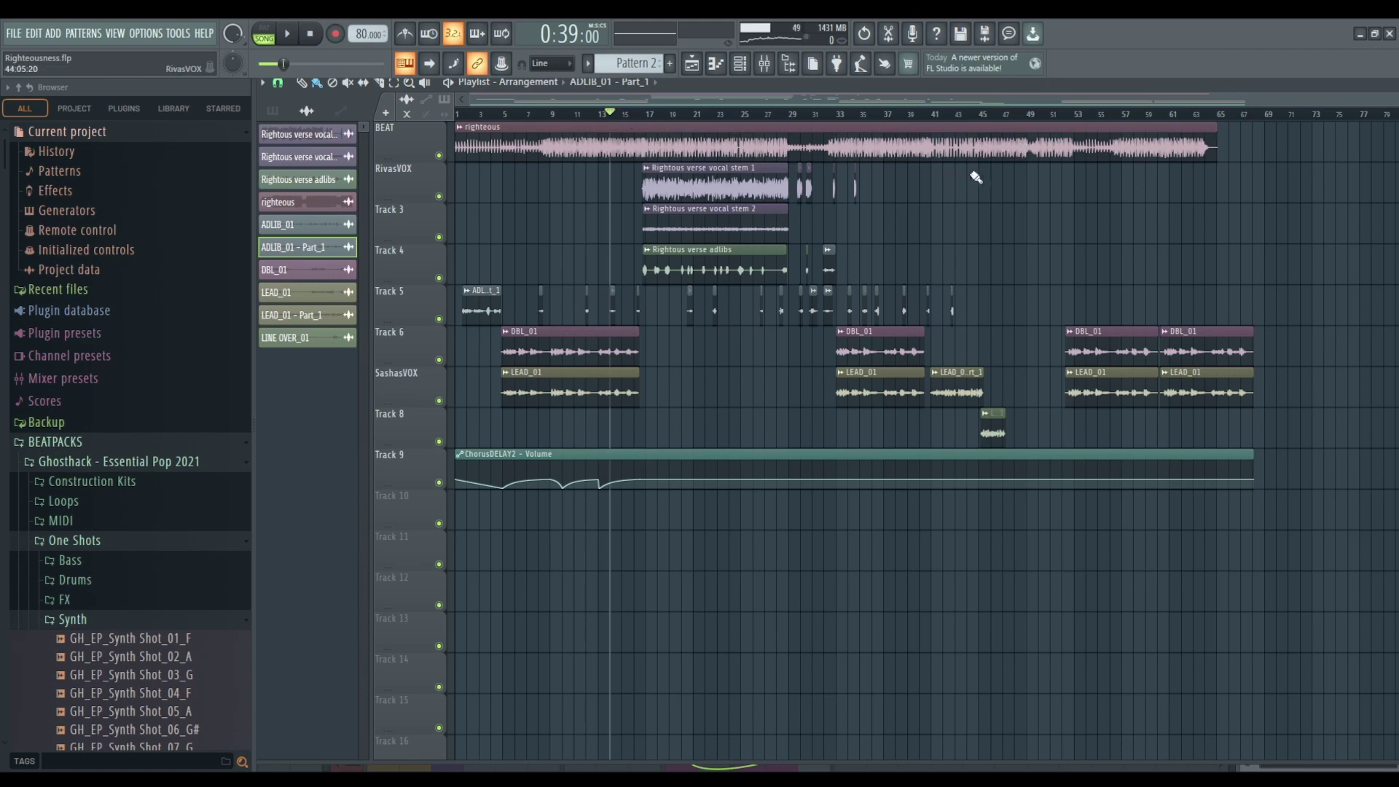
scroll(886, 96, right, 5)
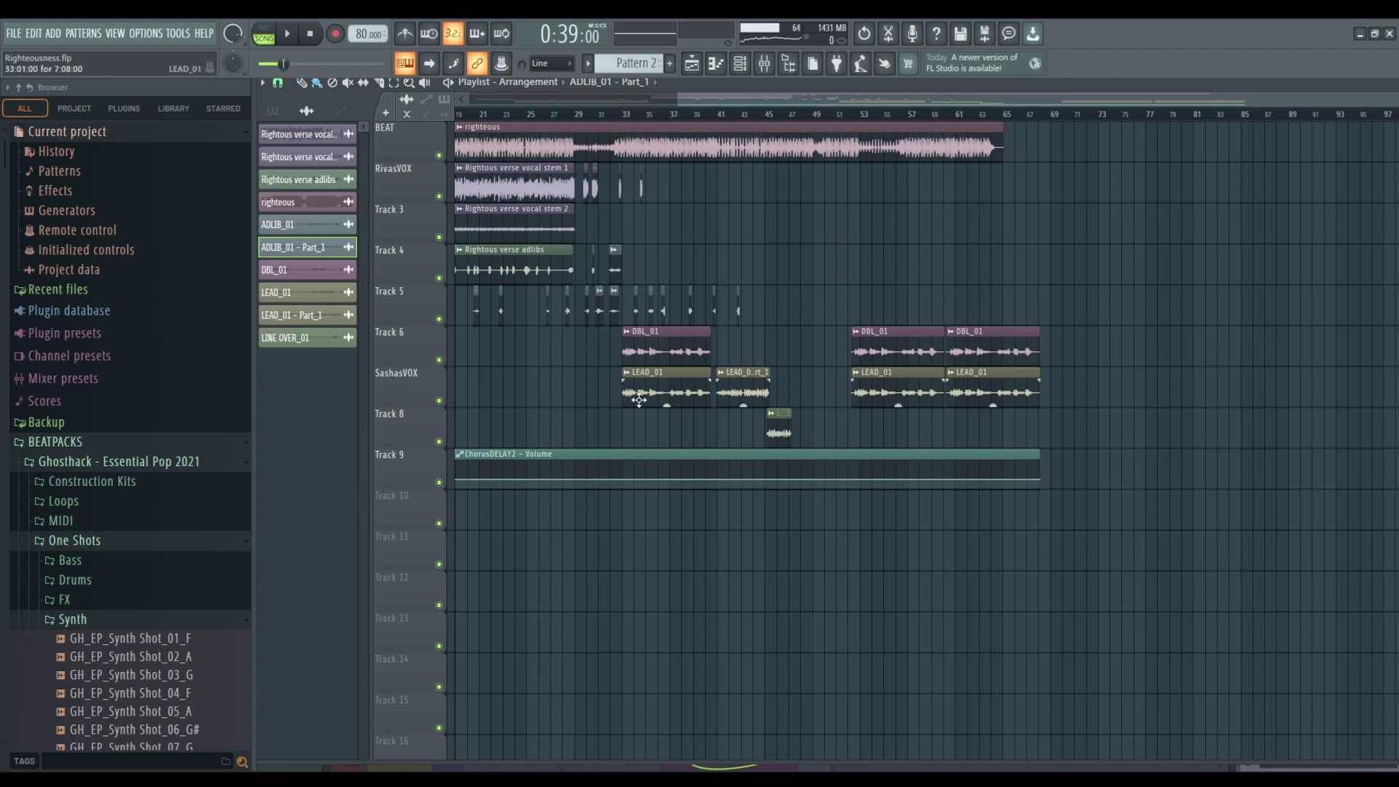
drag(576, 358, 1086, 422)
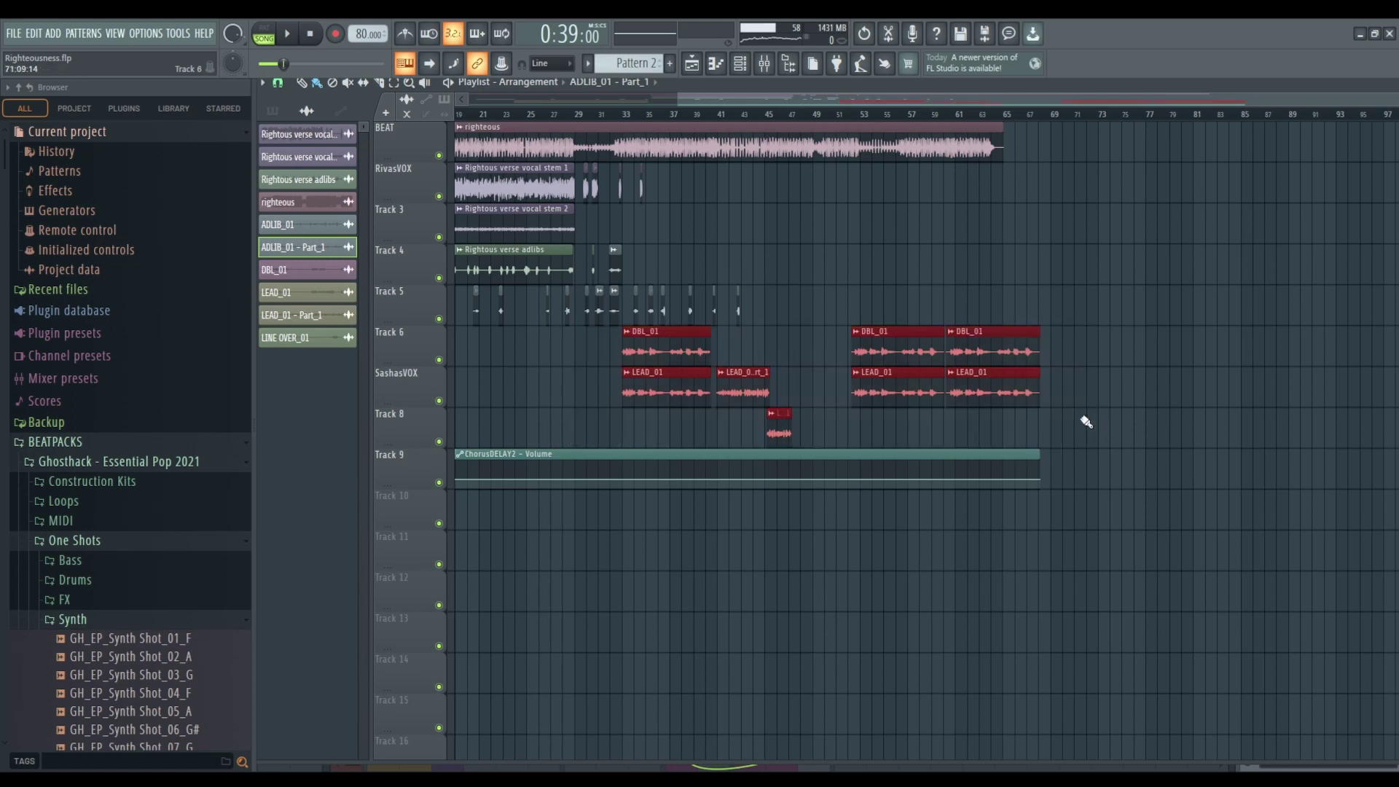
drag(669, 353, 1036, 353)
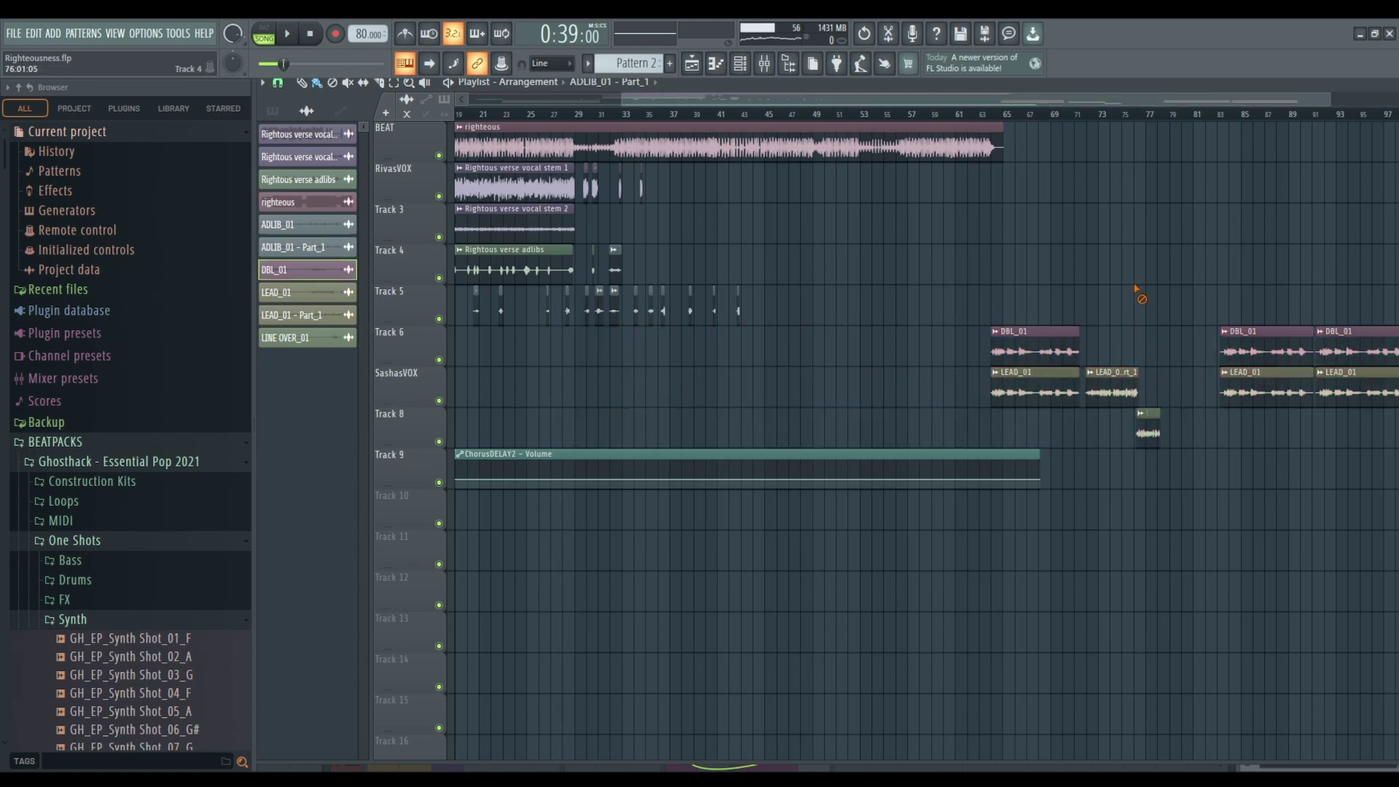
Move the first displaced DBL_01 and LEAD_01 pair back to about bar 33, and play the section to check timing.
drag(966, 286, 1041, 397)
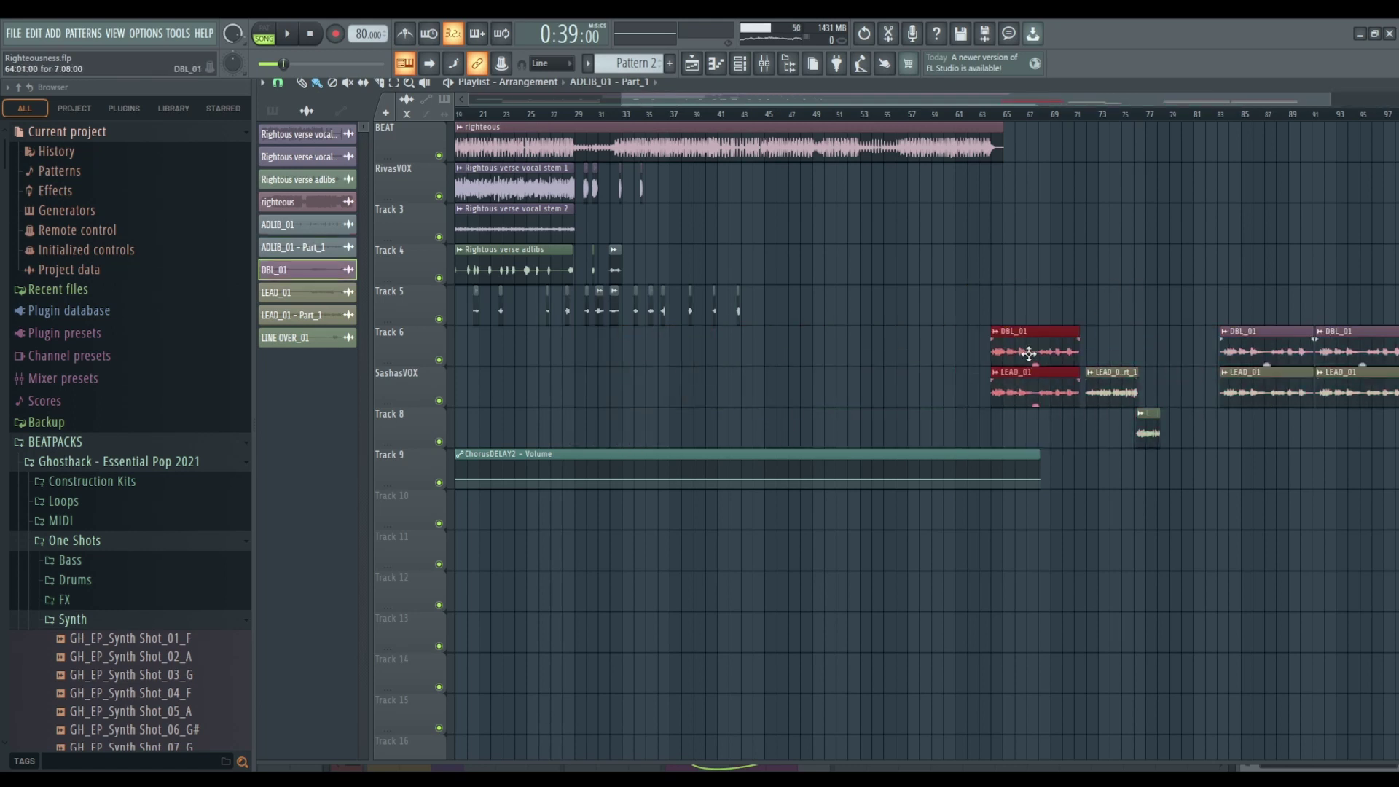
drag(1027, 340, 670, 336)
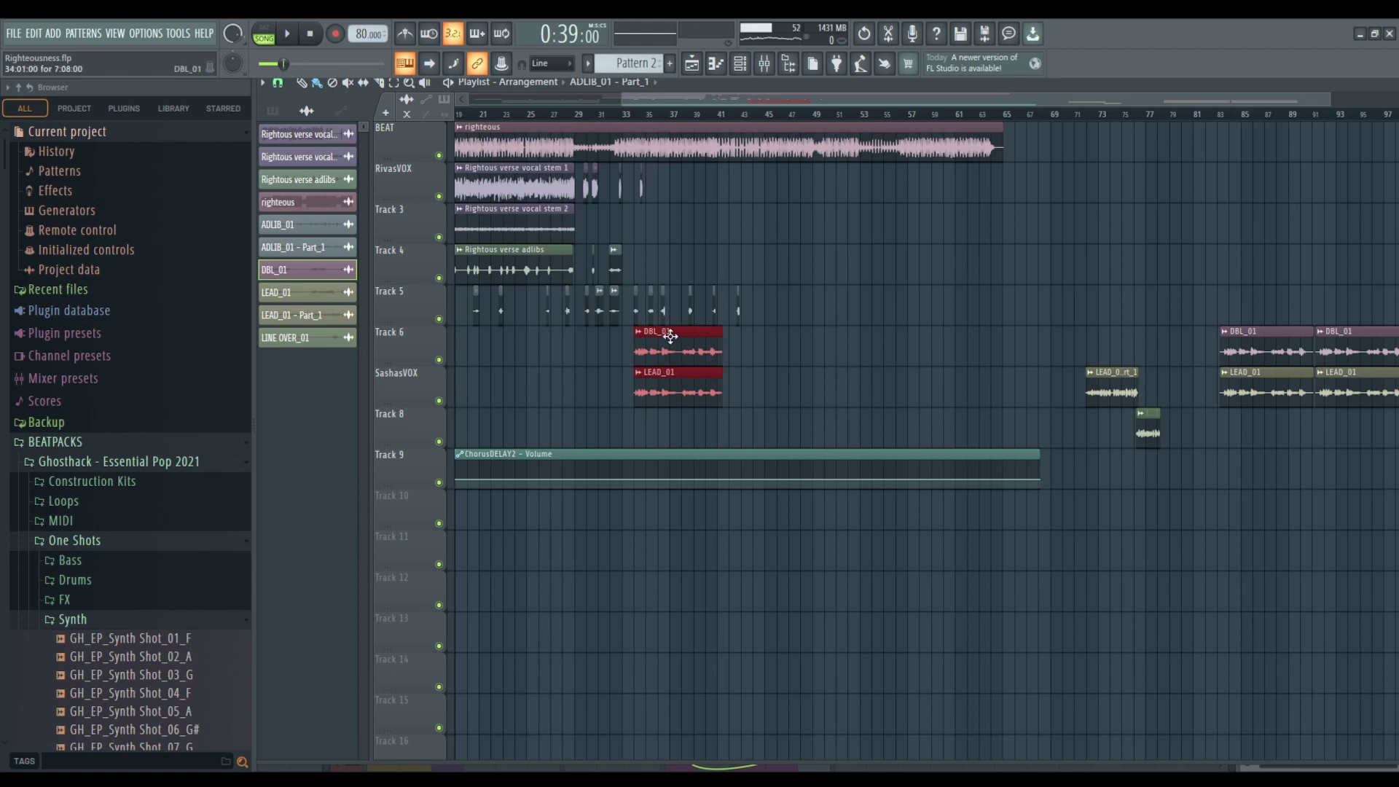
click(613, 115)
scroll(618, 116, up, 4)
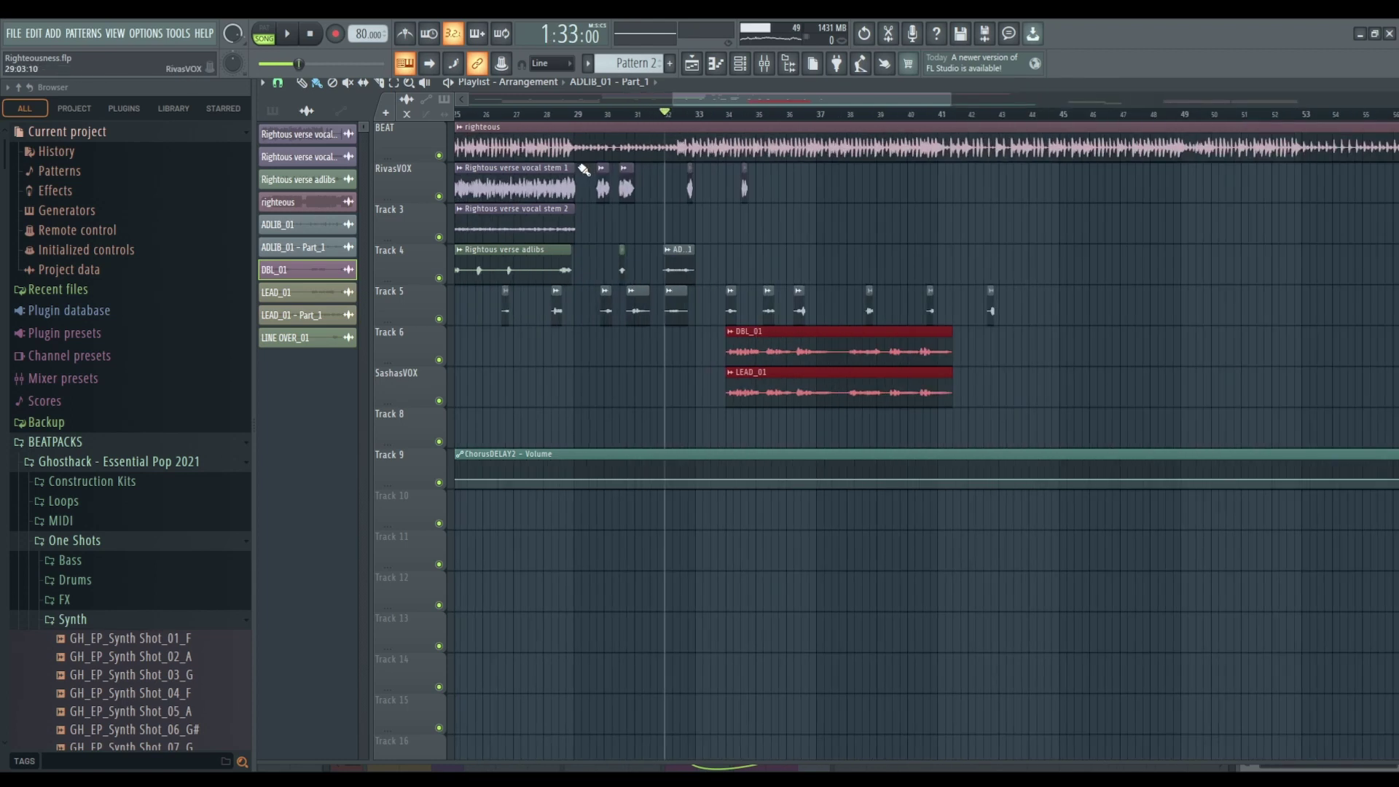
key(space)
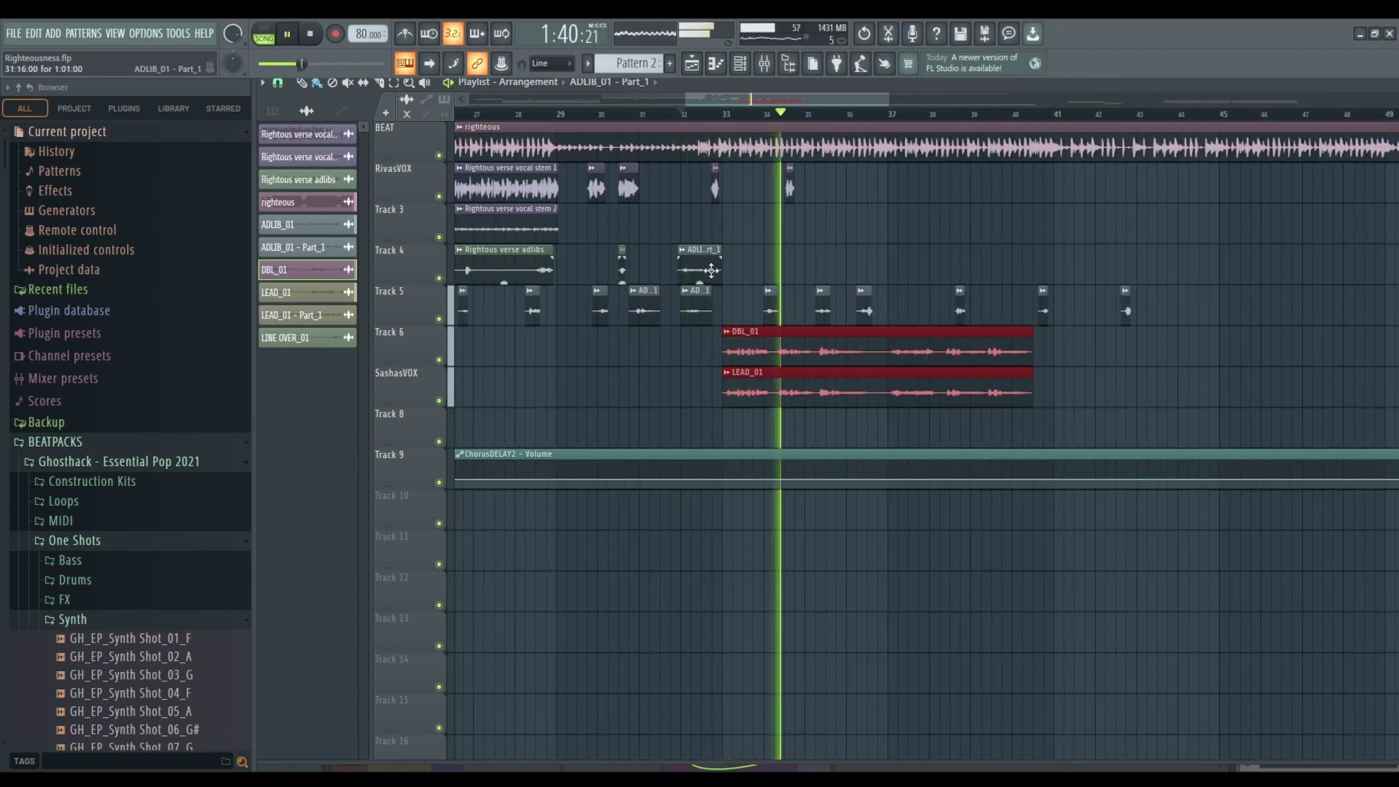
scroll(856, 251, down, 3)
scroll(856, 252, up, 5)
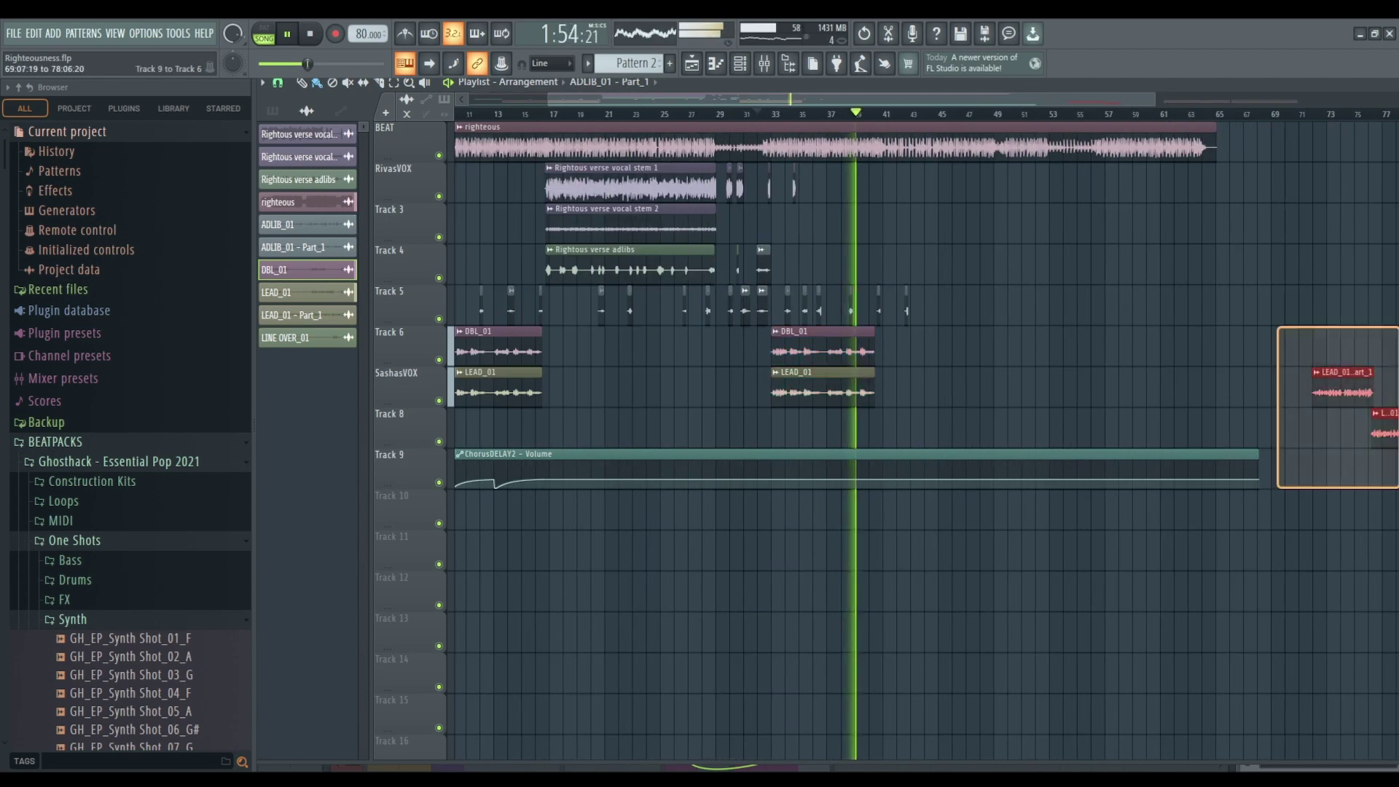
Move the LEAD_01 - Part_1 and LINE OVER_01 clips back to about bar 41, and play that transition with the mixer open.
drag(1240, 393, 1051, 392)
scroll(998, 218, down, 4)
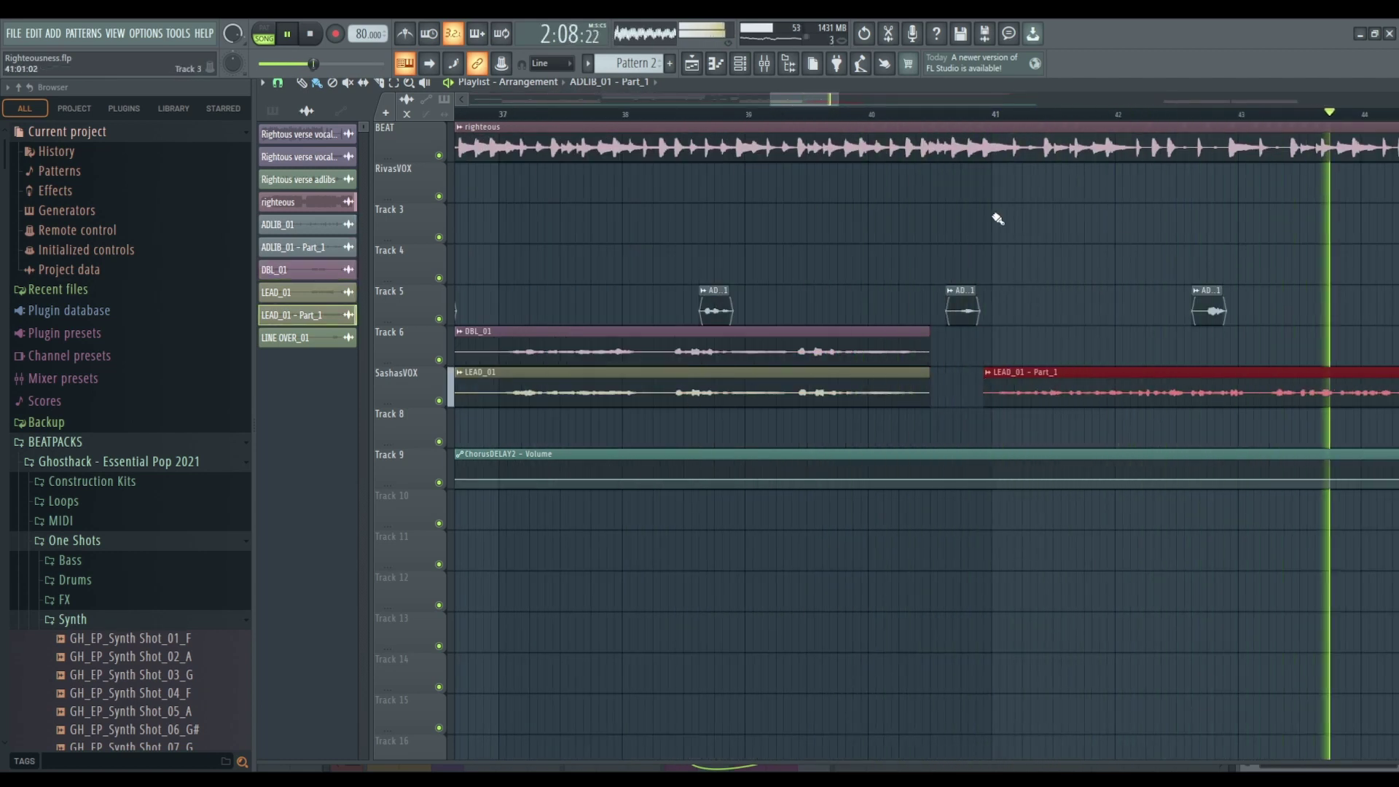
click(805, 116)
key(F9)
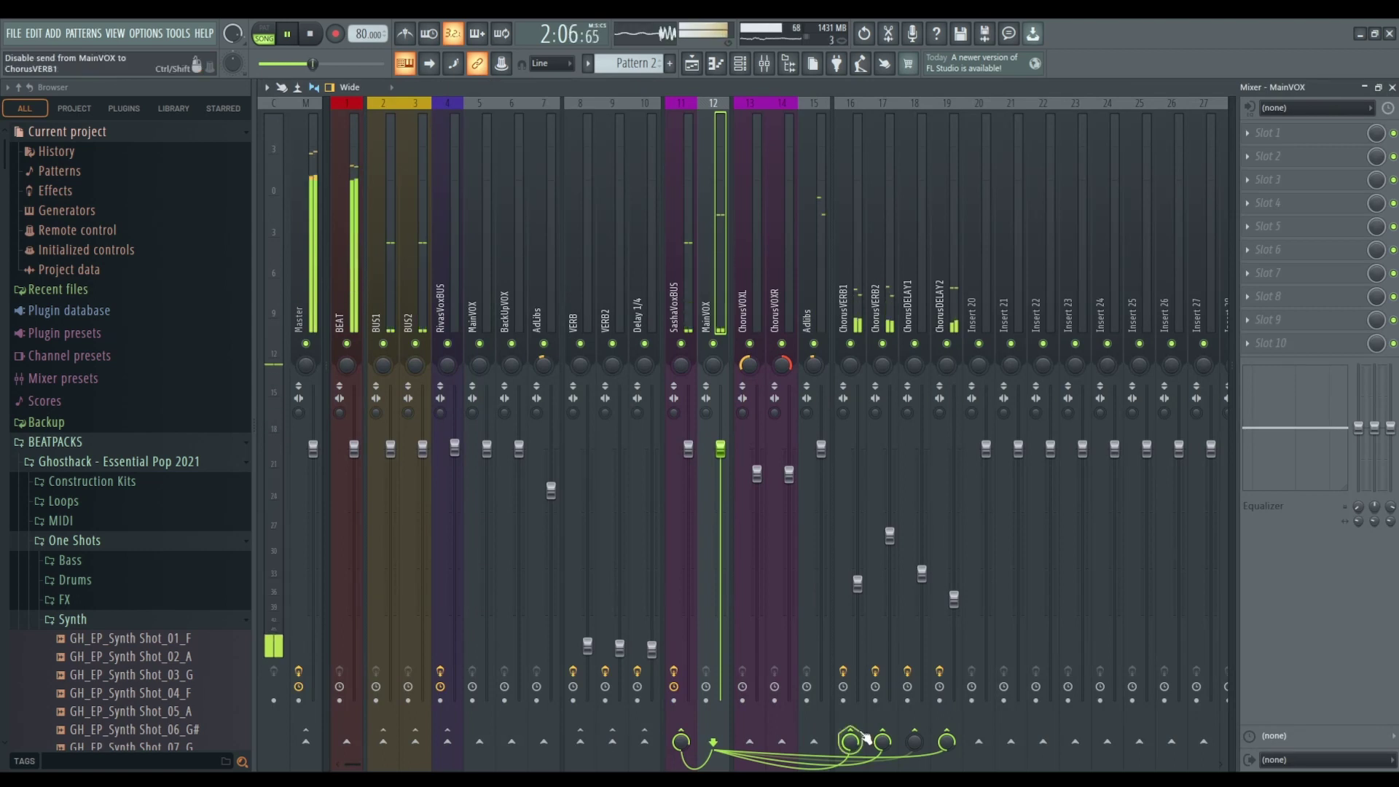
Replace the second vocalist's MainVOX chorus sends with VERB, VERB2 at 115% and Delay 1/4, checking the verse during playback.
key(space)
key(space)
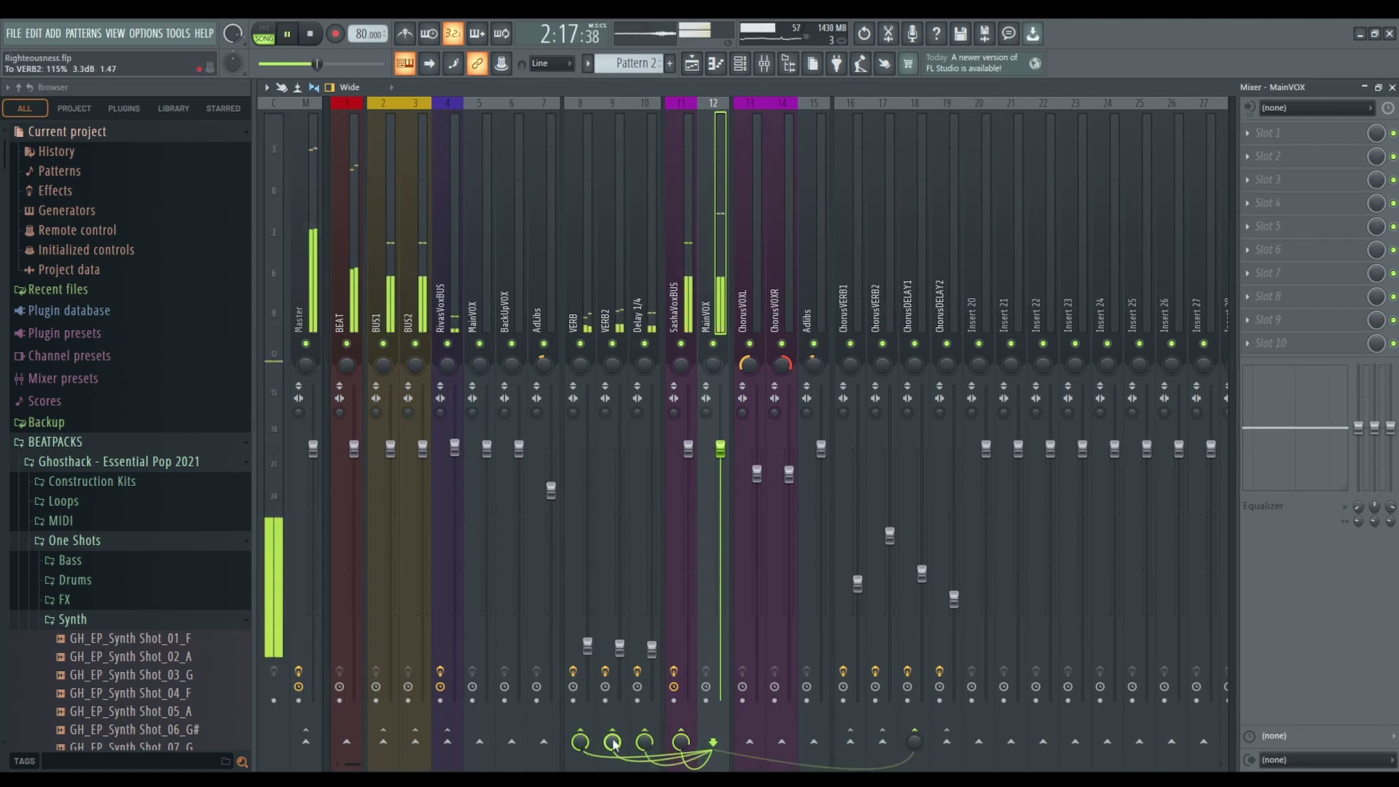
key(space)
key(F9)
key(space)
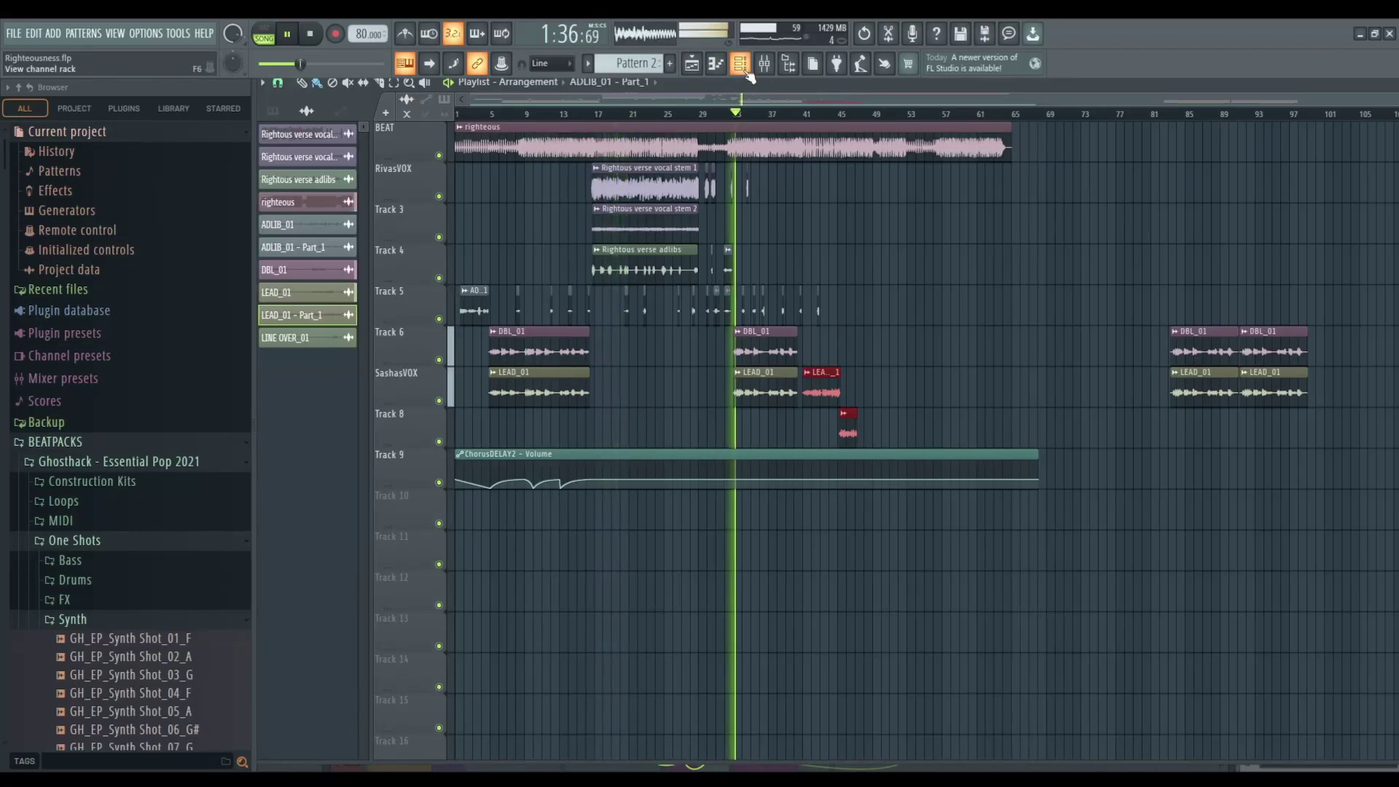
key(F9)
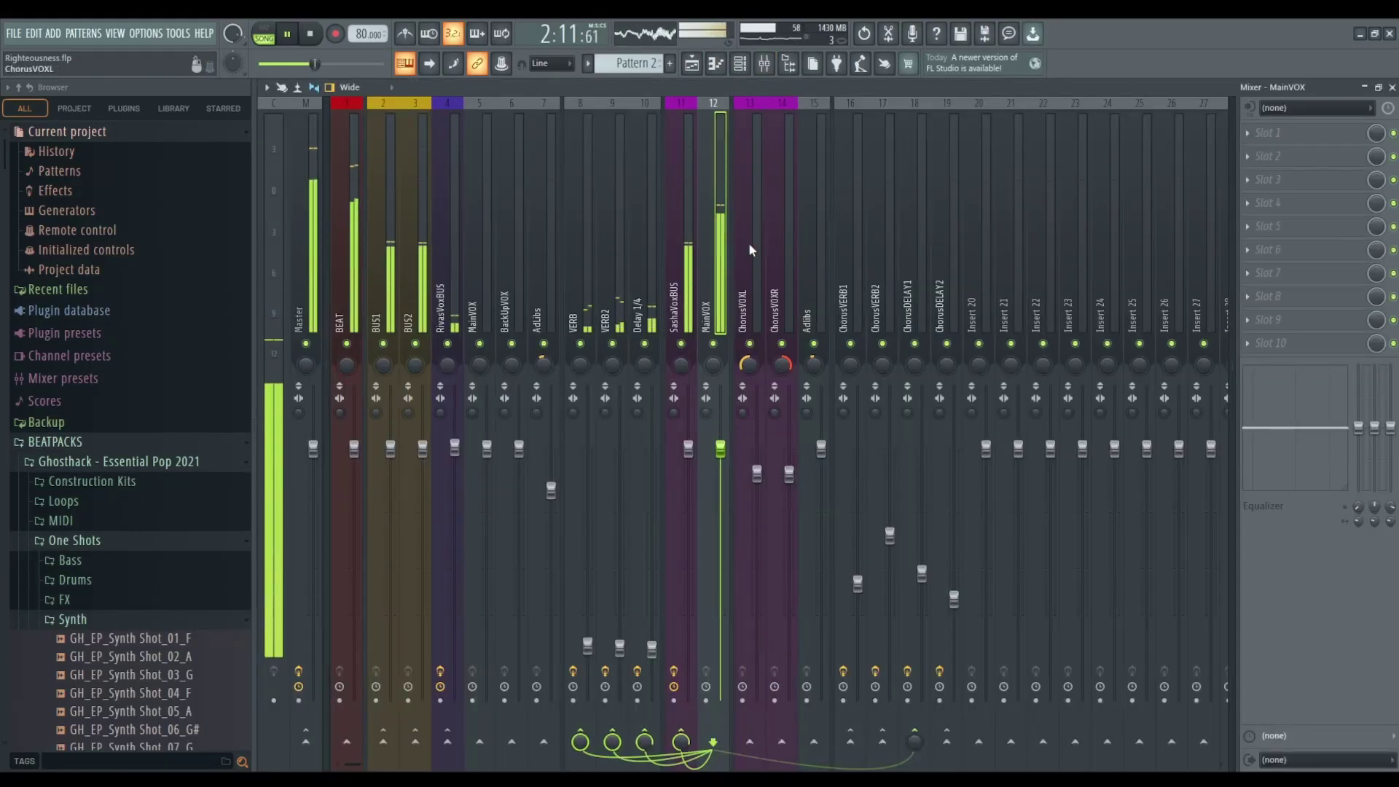
Remove MainVOX's ChorusDELAY1 send, then send it to ChorusVERB2 at 80% and ChorusDELAY2 at 62%.
click(920, 740)
click(881, 741)
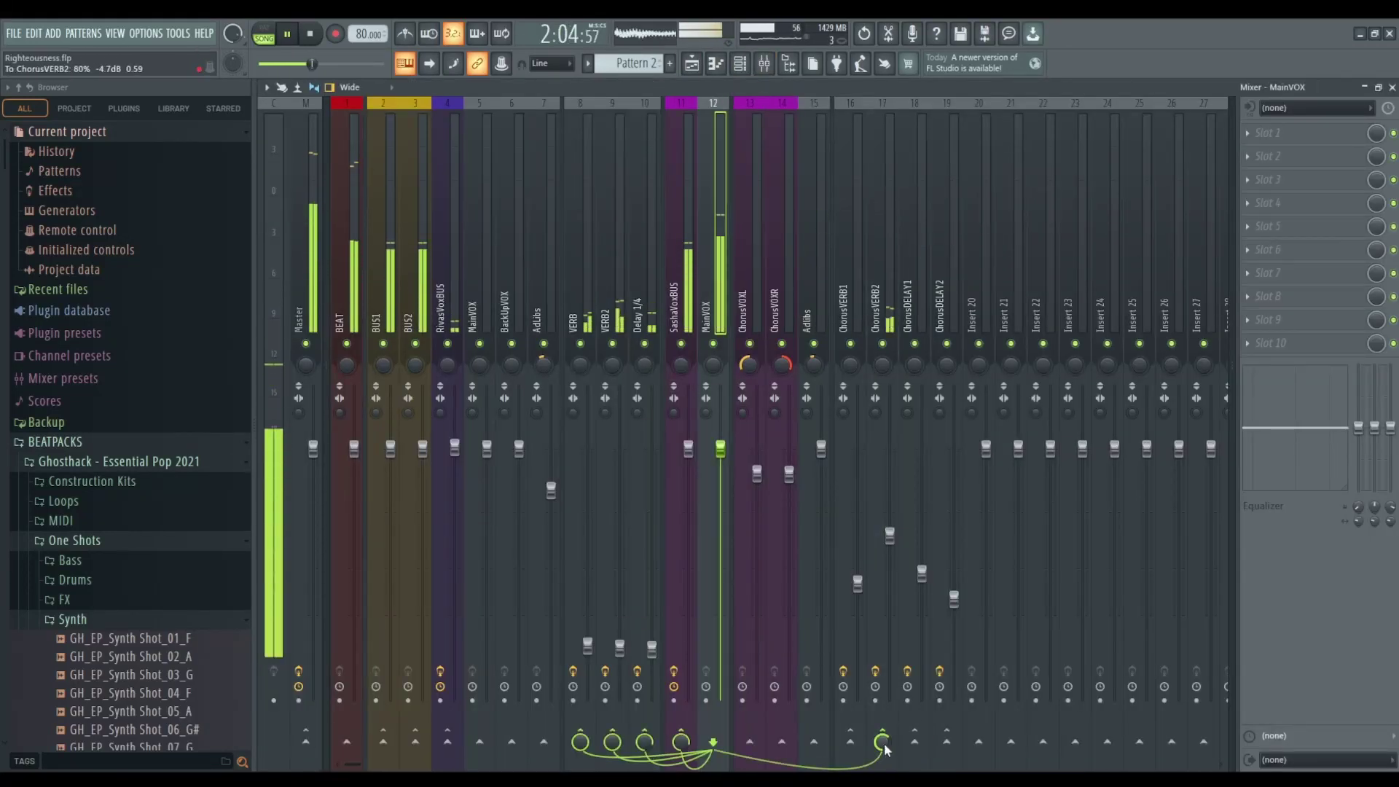
click(947, 741)
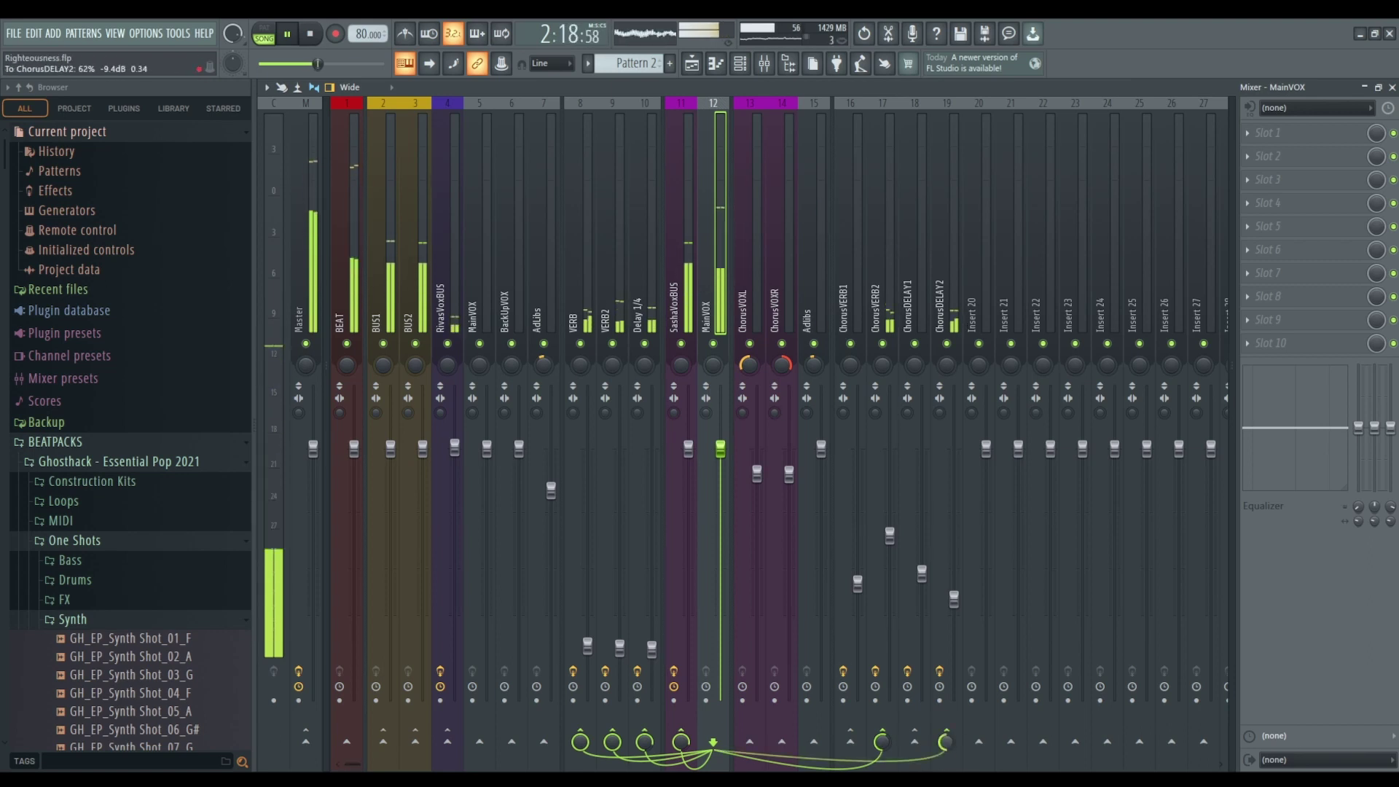
click(691, 63)
key(space)
click(691, 63)
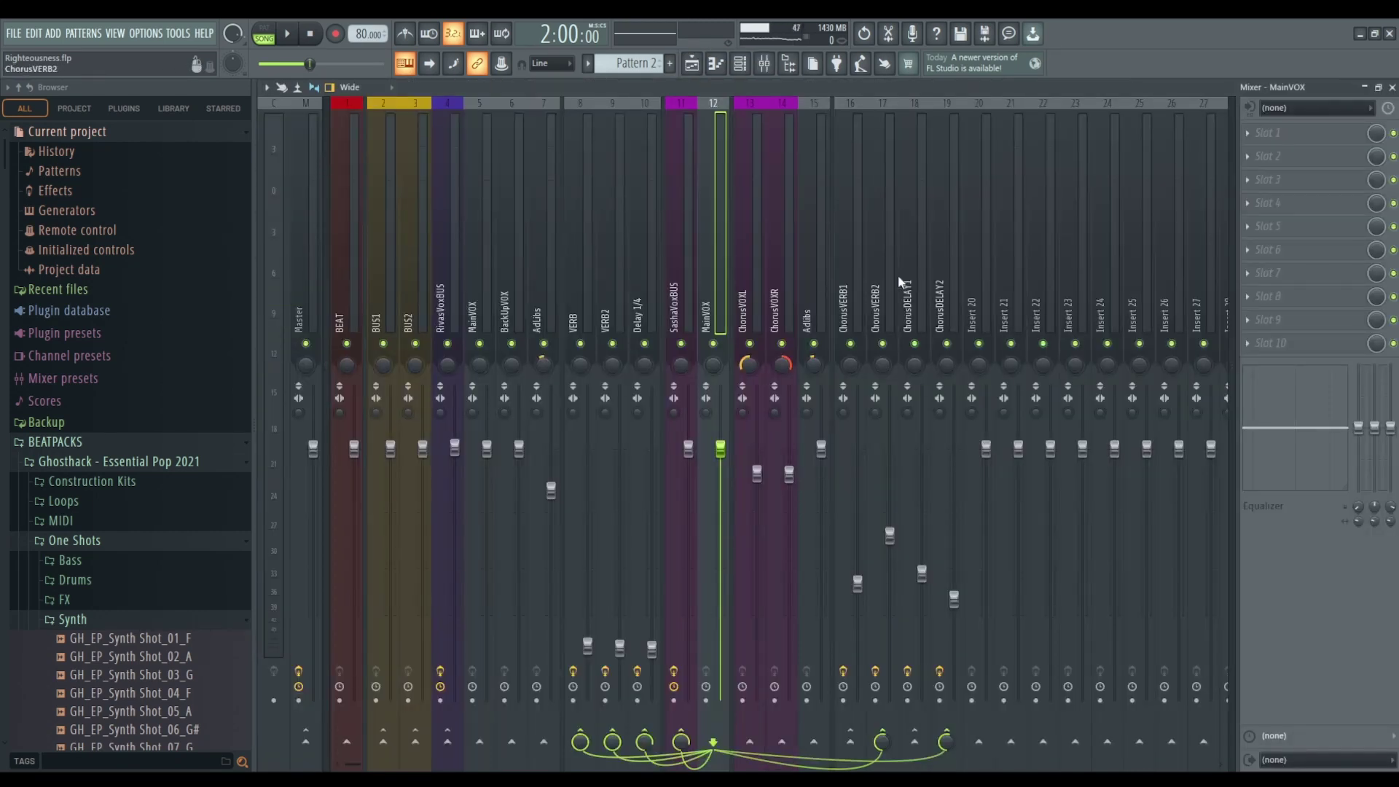
Play the transition around bar 45, and duplicate the LINE OVER_01 clip onto the SashasVOX track right after the original, at about bar 47.
key(F5)
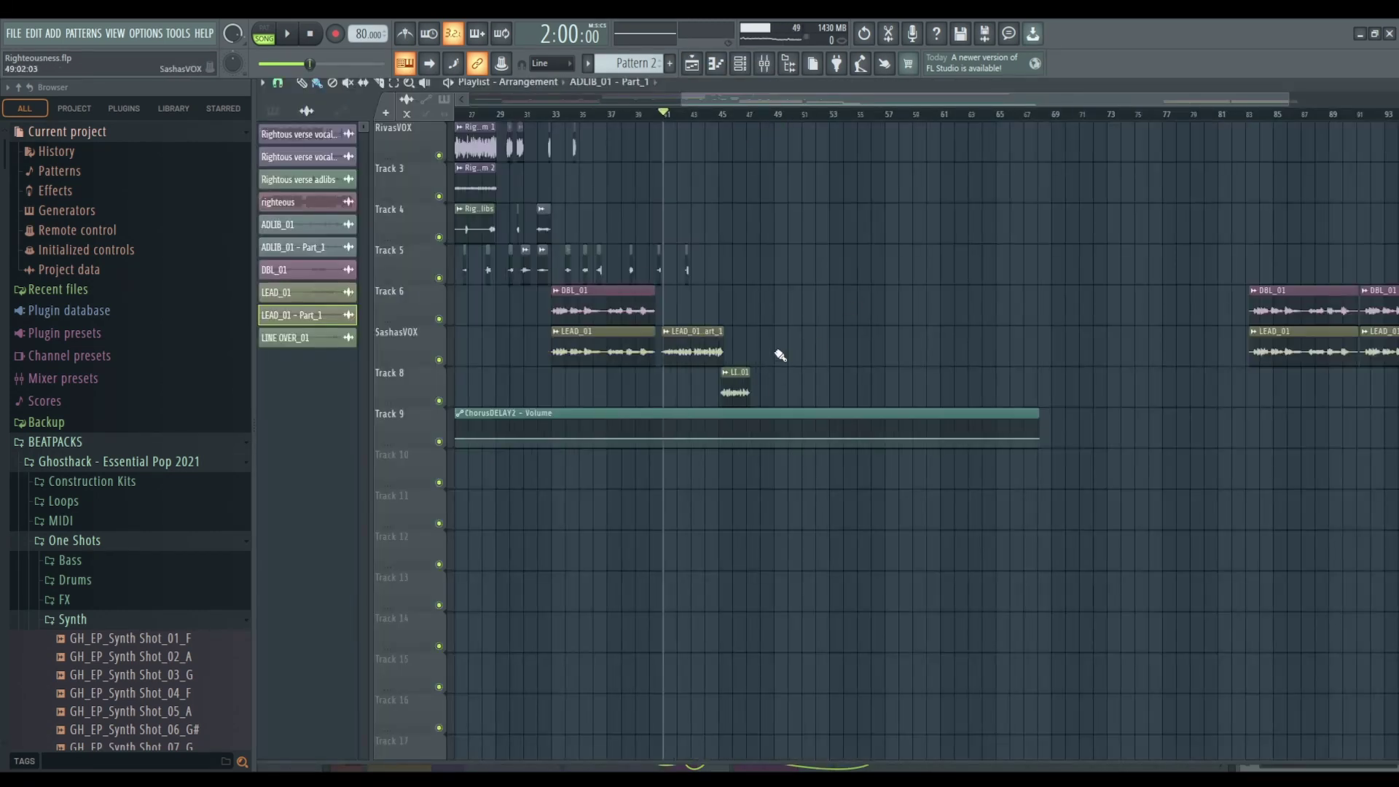
key(space)
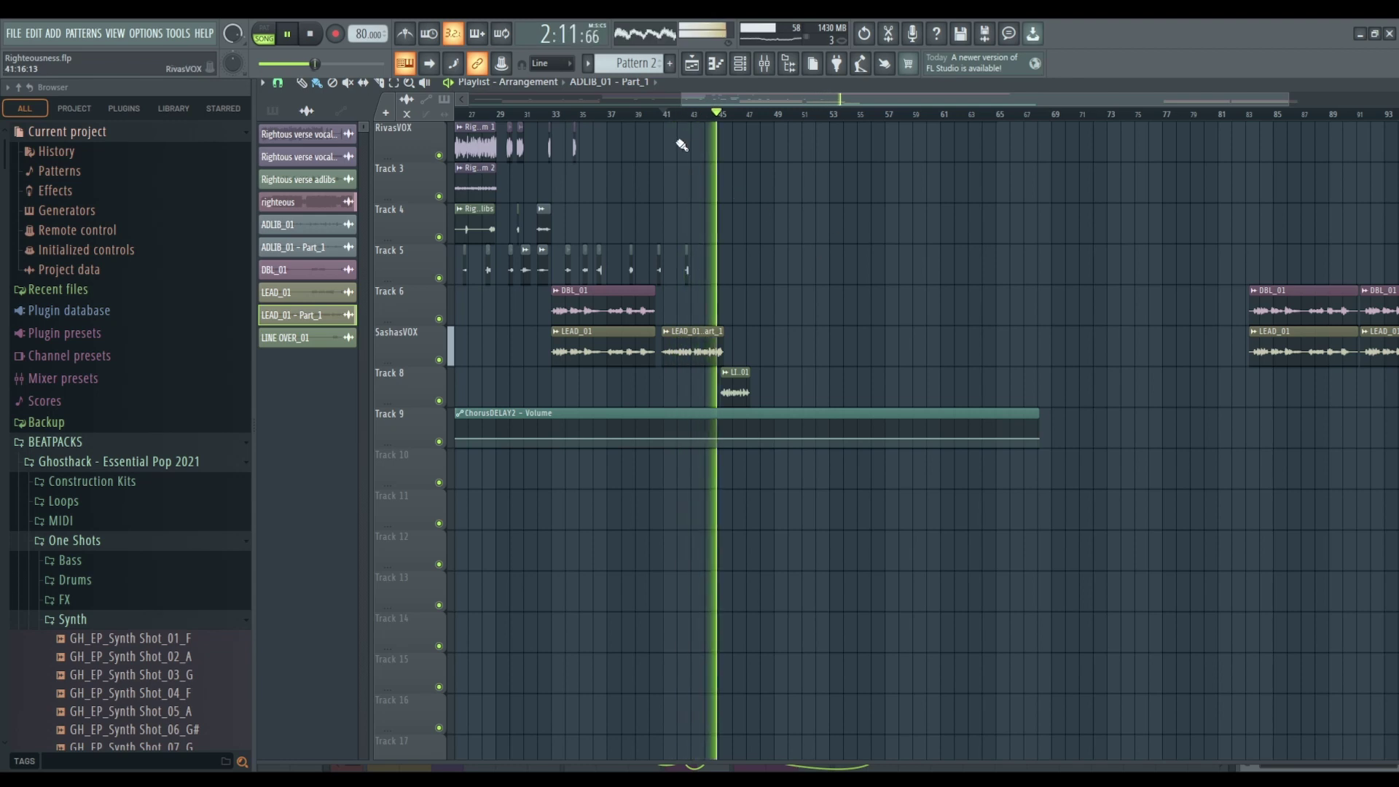
scroll(684, 393, up, 5)
key(space)
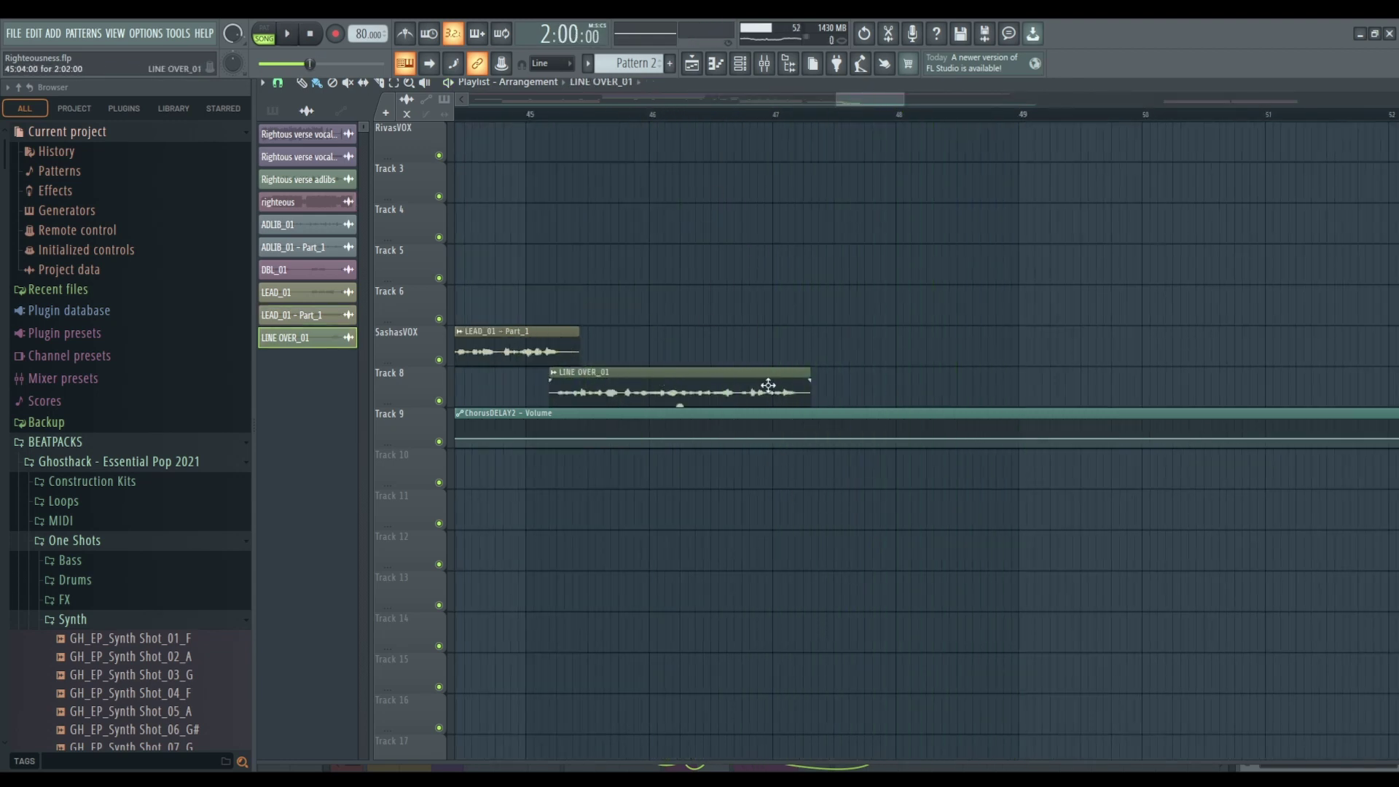
key(ctrl+b)
drag(823, 381, 806, 340)
key(space)
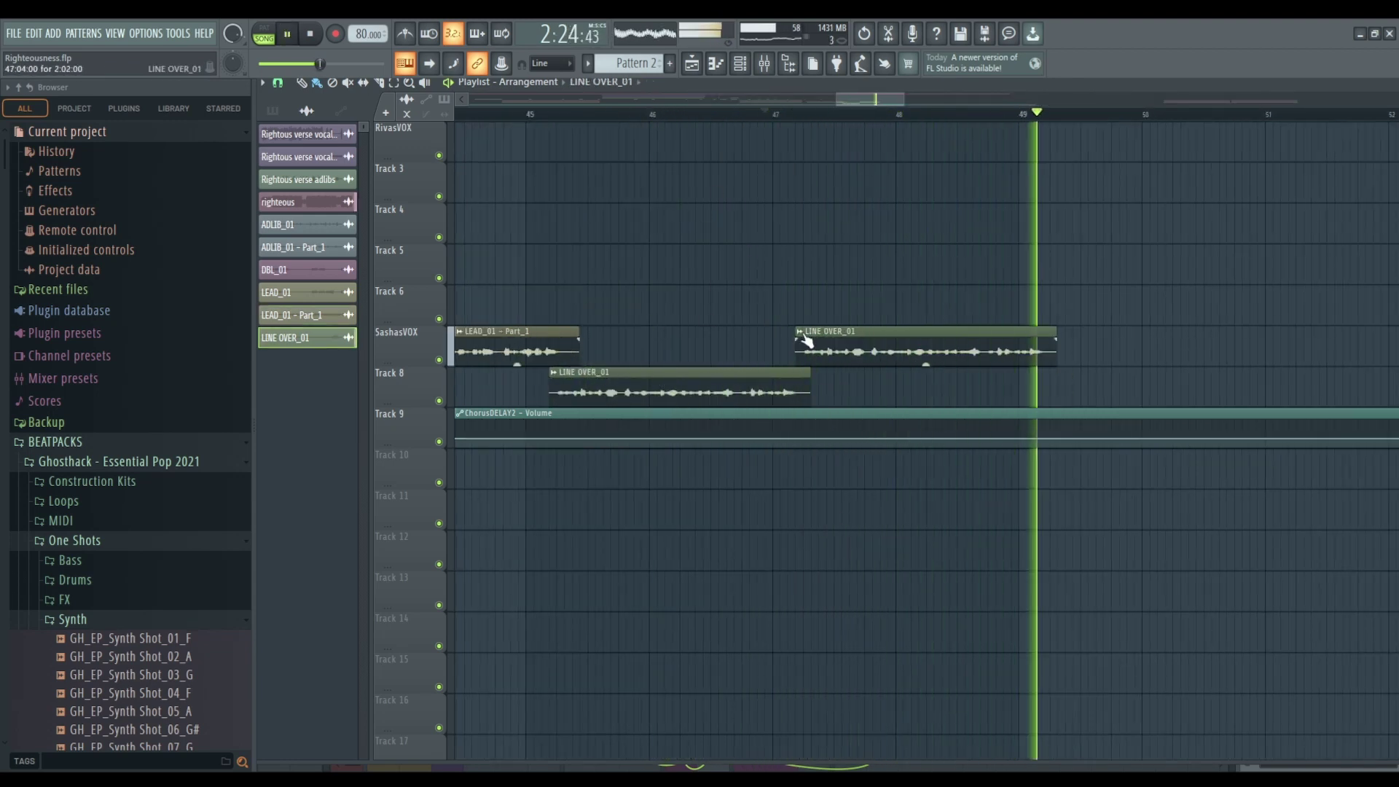
key(space)
Make the duplicated LINE OVER_01 clip unique and route it to mixer track 20, named SashaVerseCLIP, with Fruity parametric EQ 2.
double_click(806, 340)
click(765, 64)
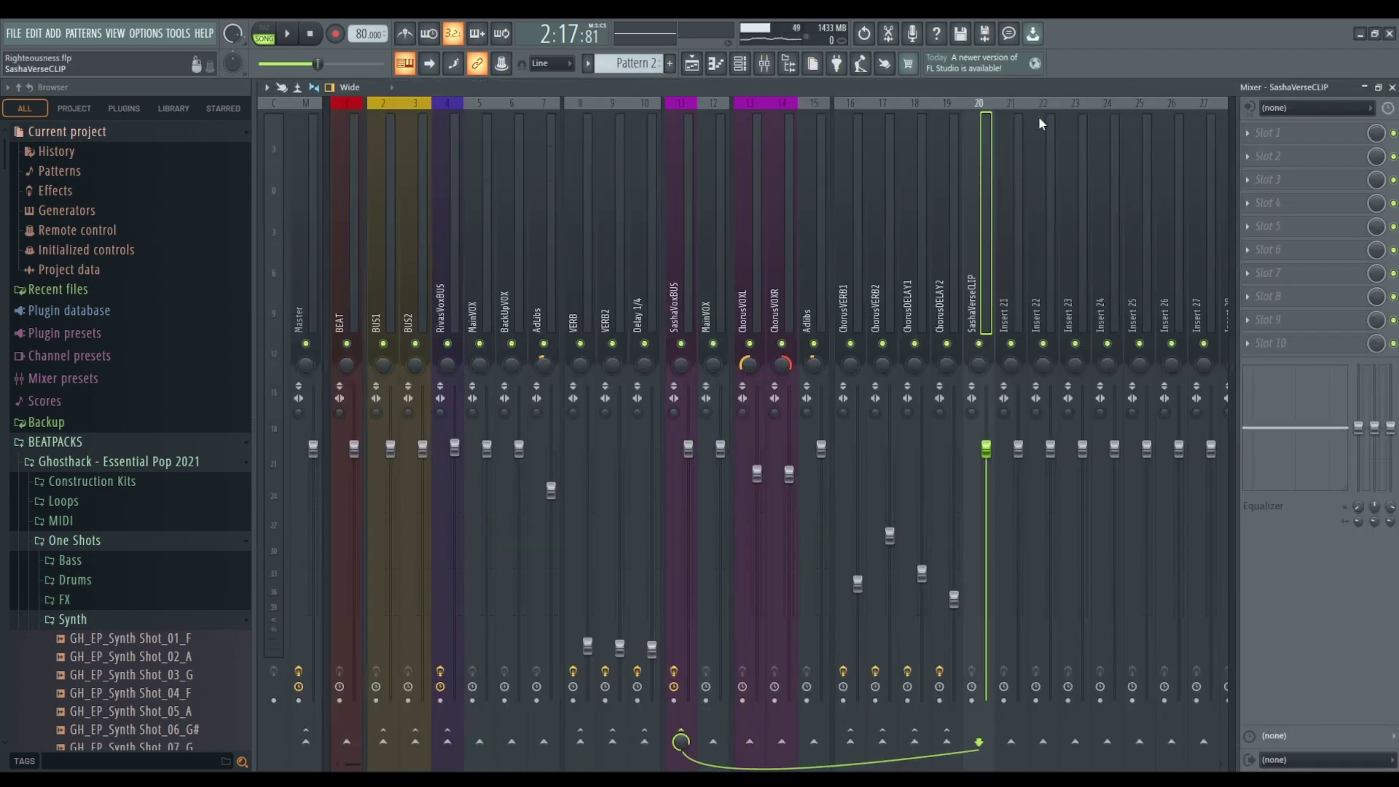
click(692, 63)
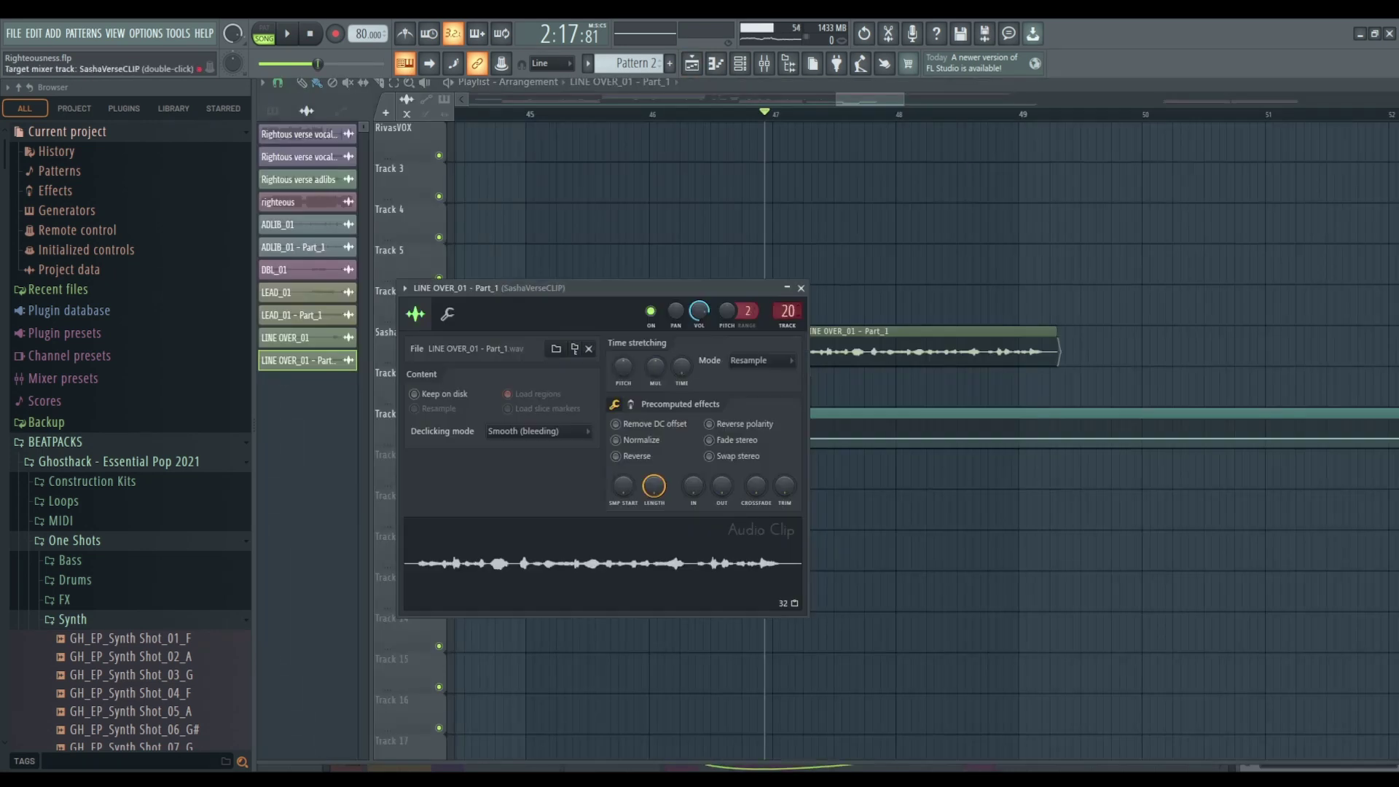
key(F9)
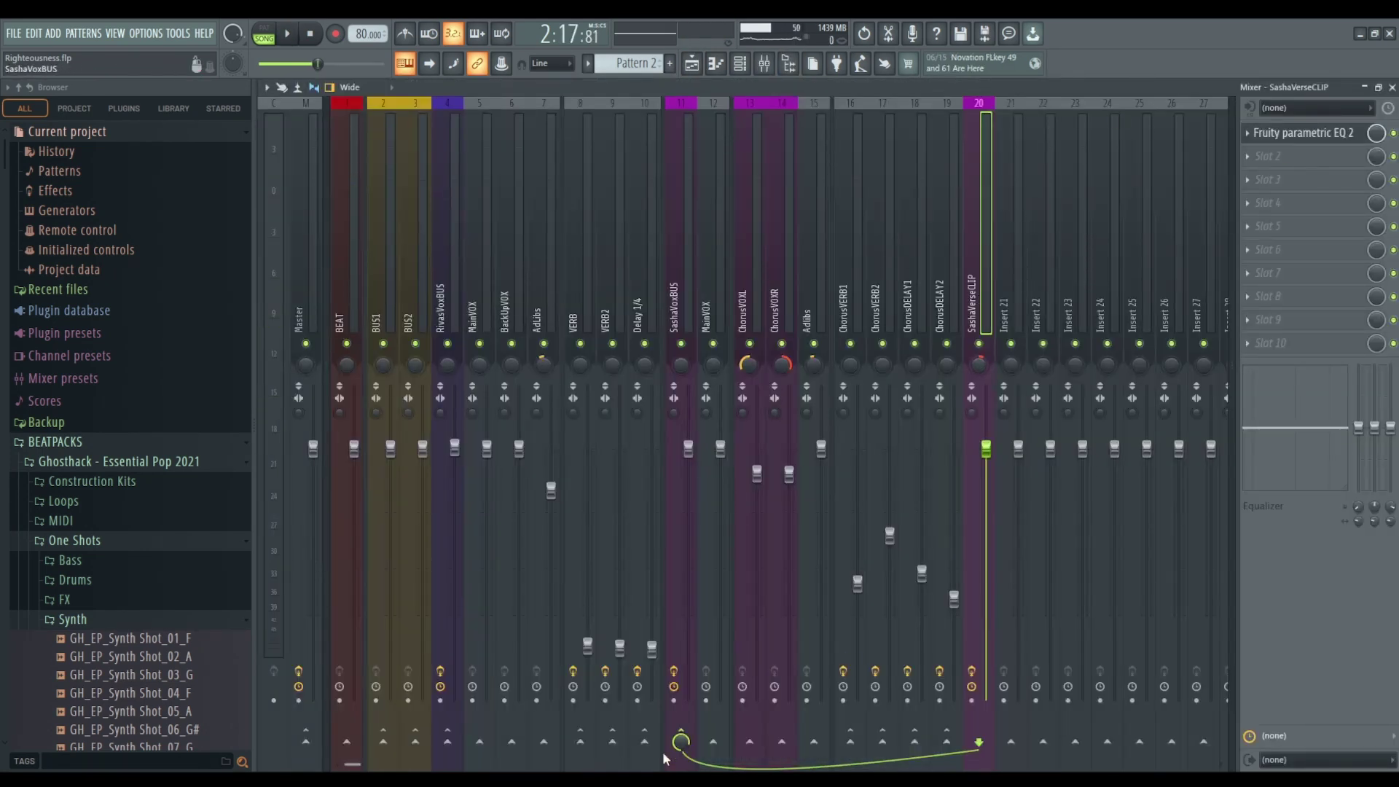
Send SashaVerseCLIP to VERB, VERB2 at 98%, Delay 1/4 and ChorusVERB2, and audition the clip.
click(580, 740)
click(613, 740)
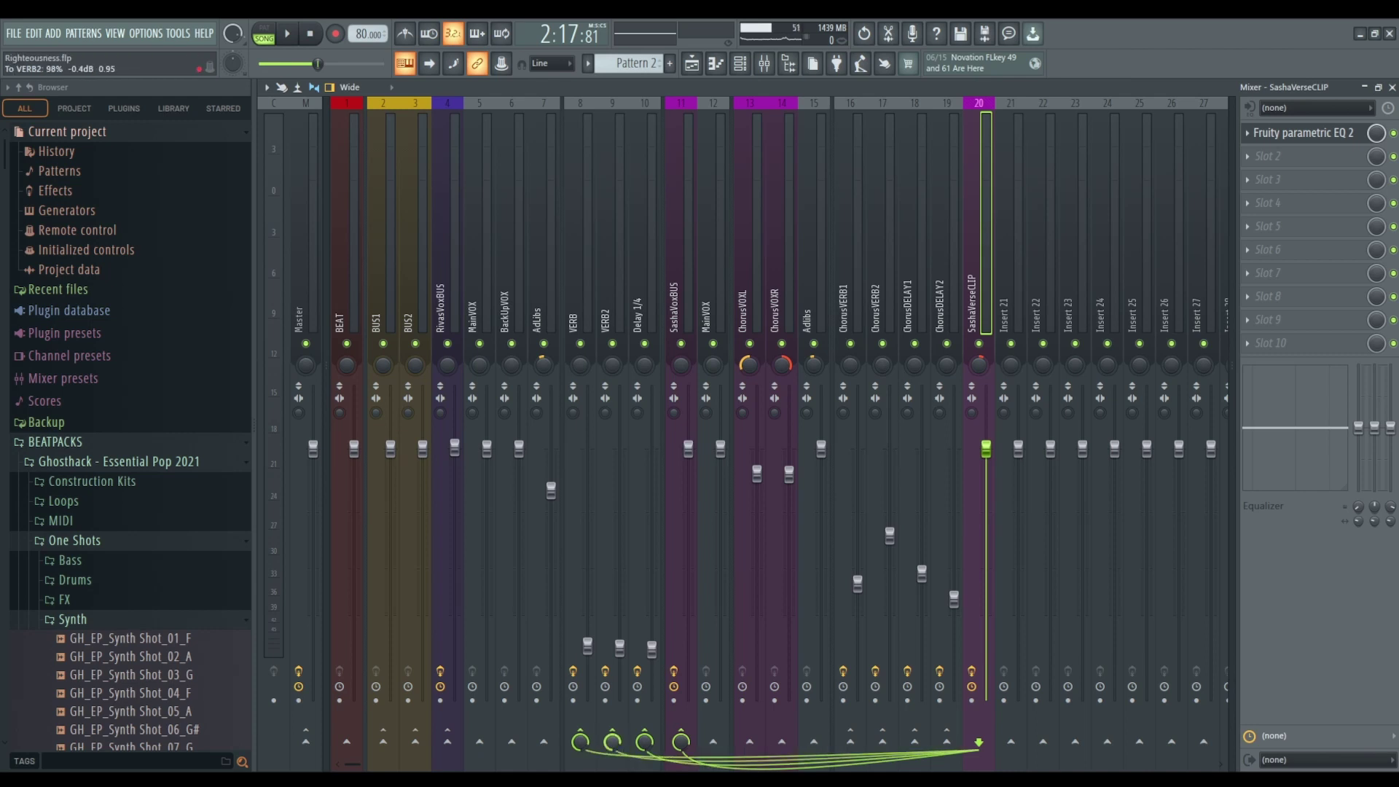
key(space)
key(space)
click(916, 740)
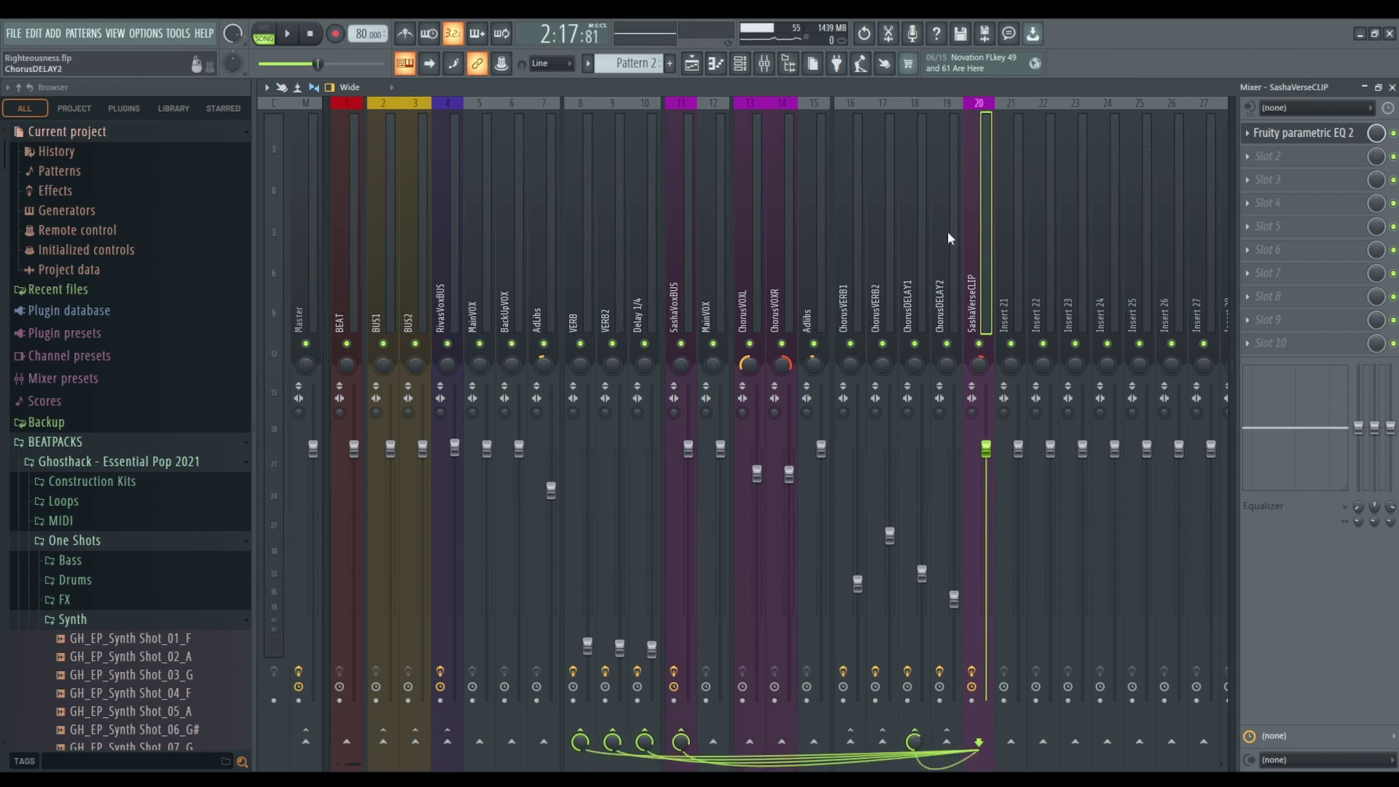
key(space)
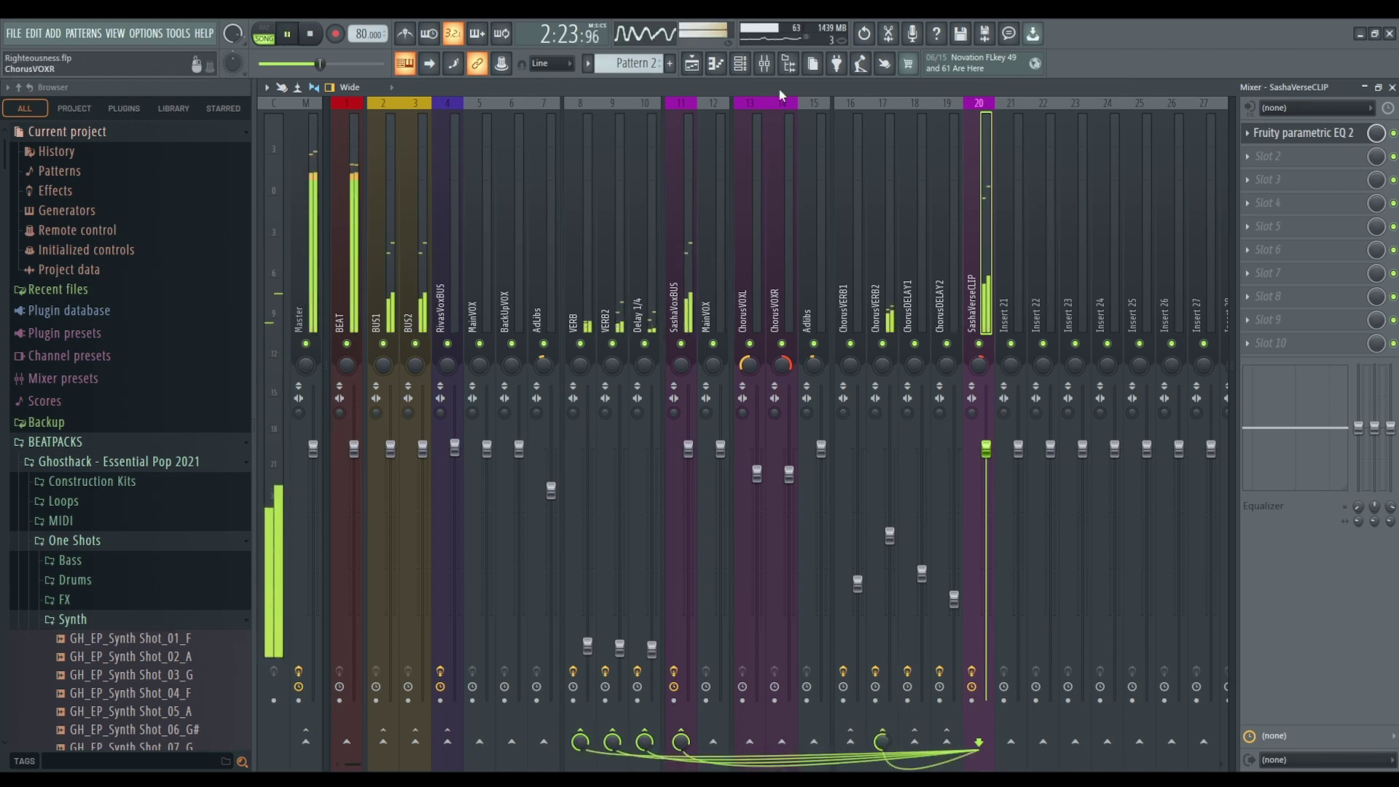
key(space)
Place the LINE OVER_01 - Part_1 clip on Track 5 and align the following DBL_01 and LEAD_01 pair to bar 49.
key(F5)
key(space)
scroll(1166, 301, up, 6)
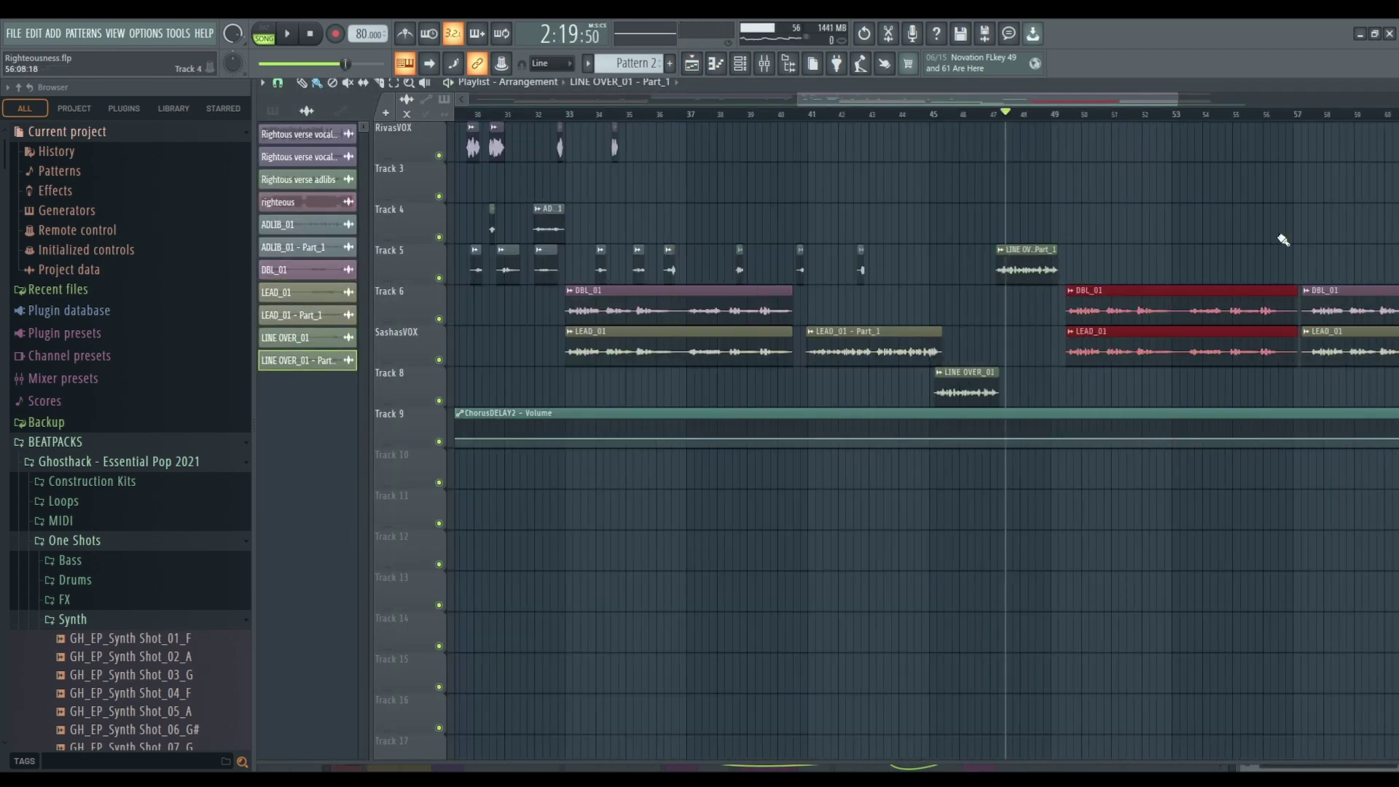
scroll(737, 300, up, 3)
scroll(689, 304, down, 3)
scroll(774, 299, up, 5)
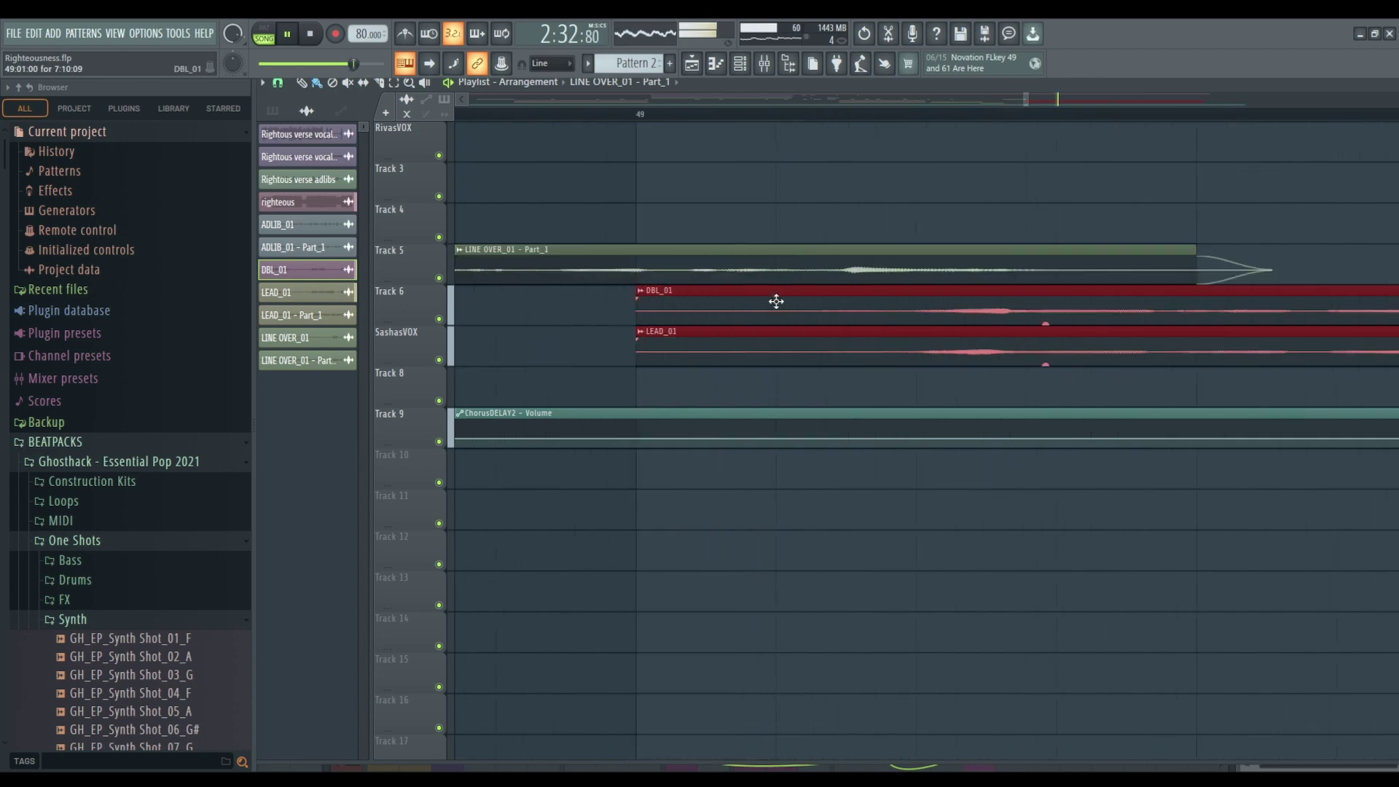
scroll(910, 327, down, 3)
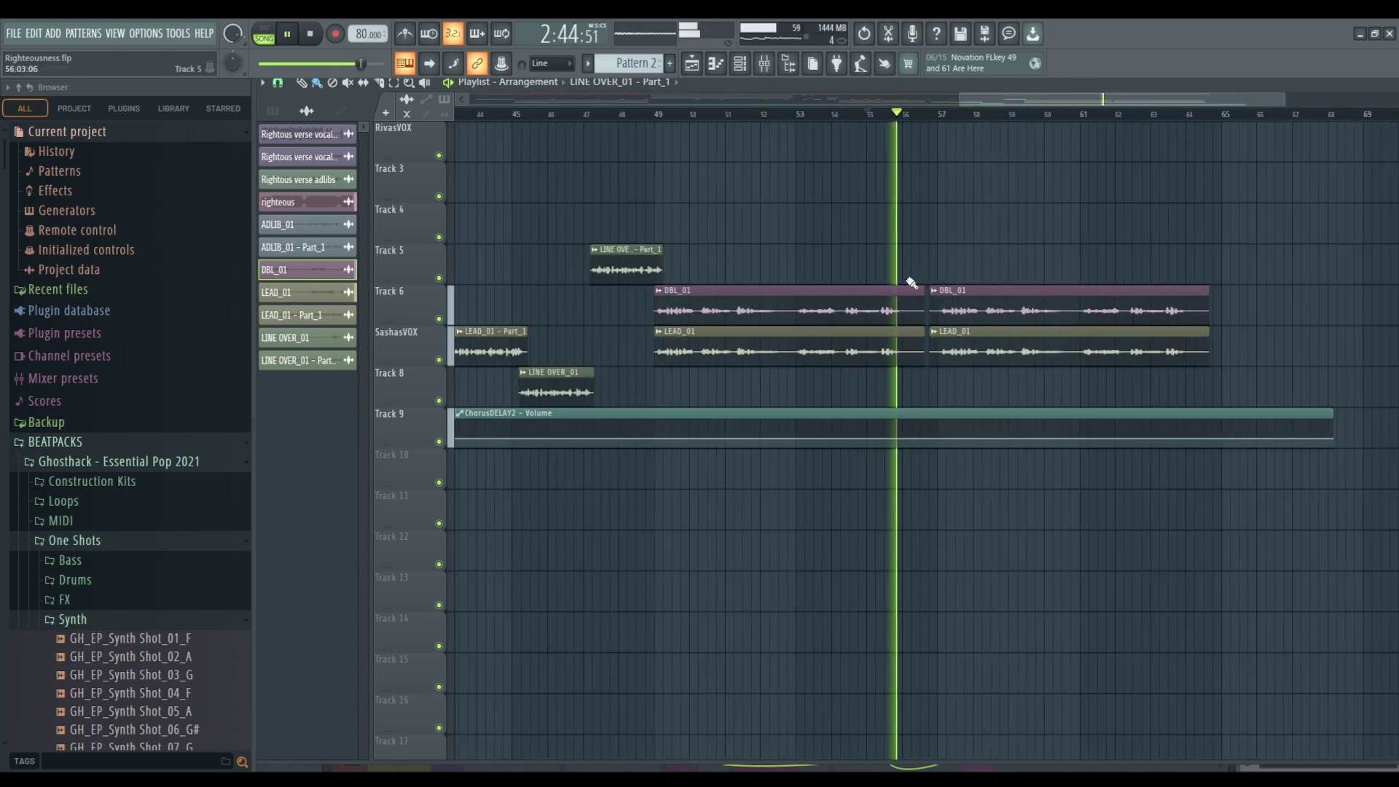
key(space)
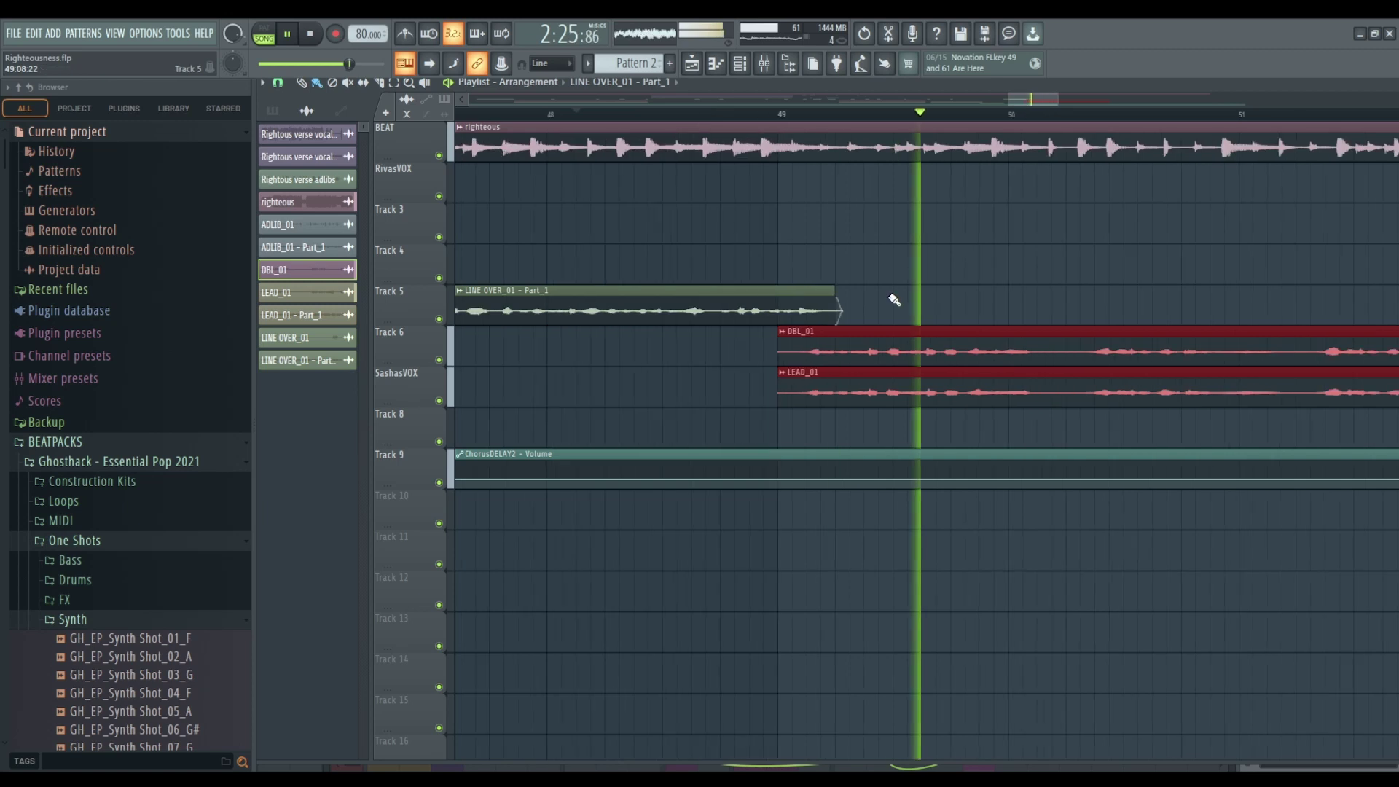
Move the last DBL_01 and LEAD_01 pair to start at bar 57, in time with the beat.
scroll(1021, 94, down, 3)
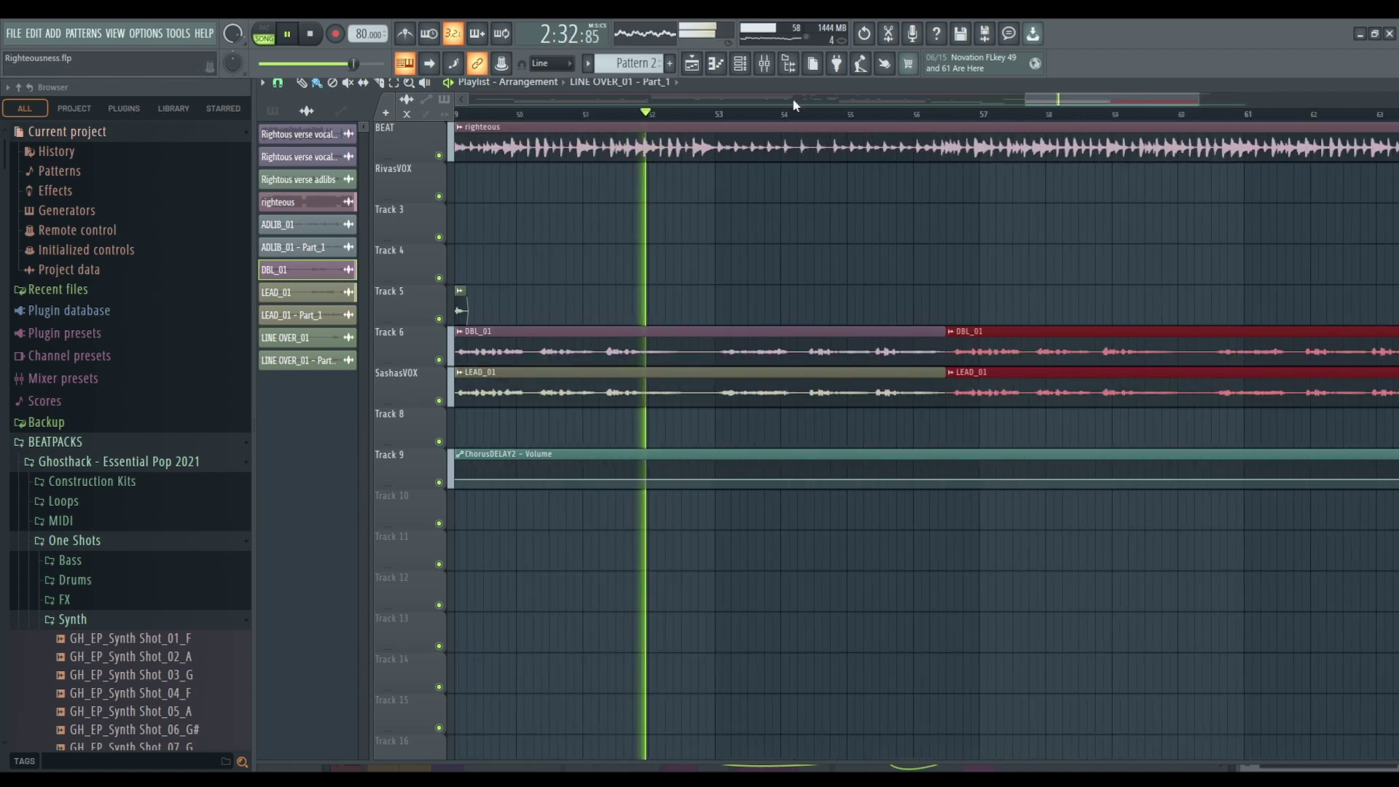
scroll(792, 97, up, 4)
key(space)
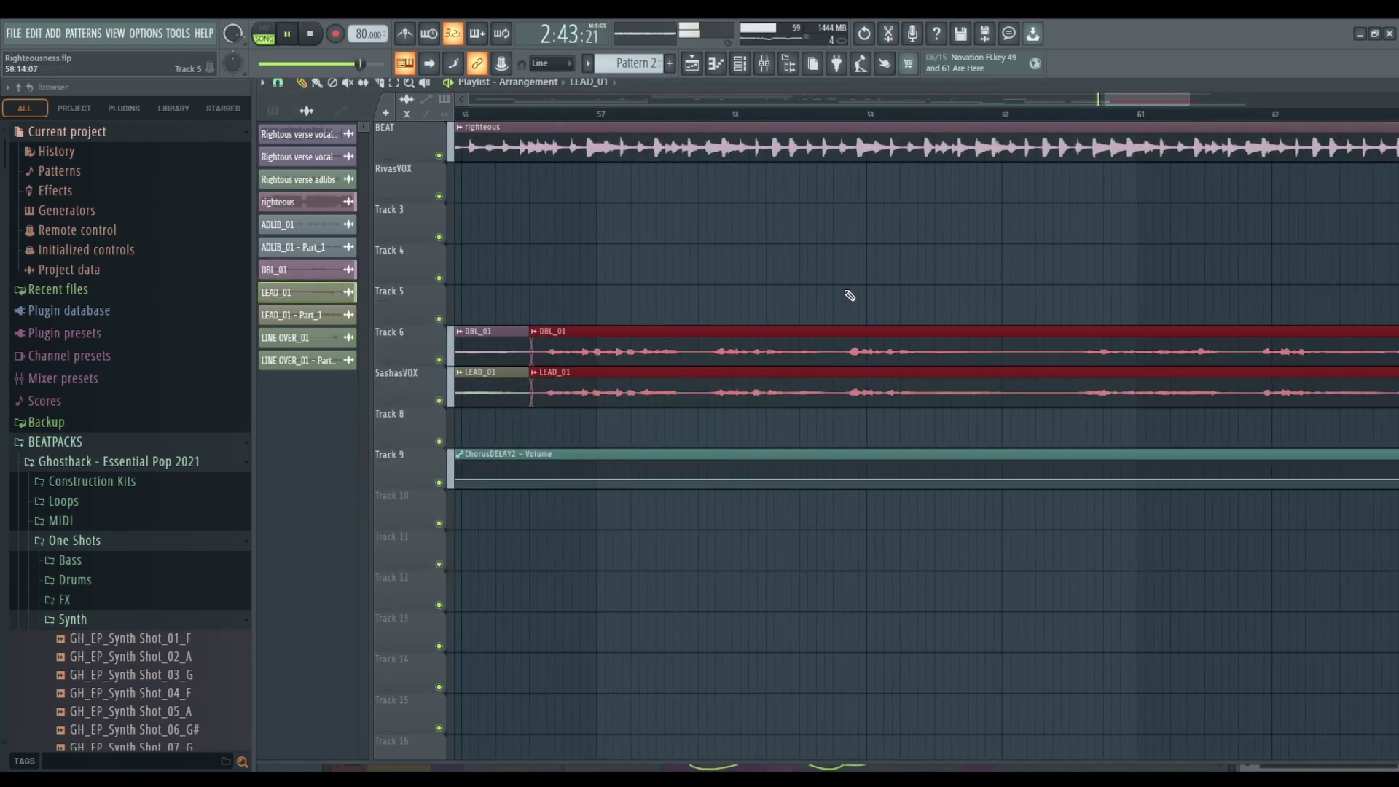
scroll(850, 296, up, 4)
drag(618, 331, 1028, 337)
scroll(958, 262, down, 3)
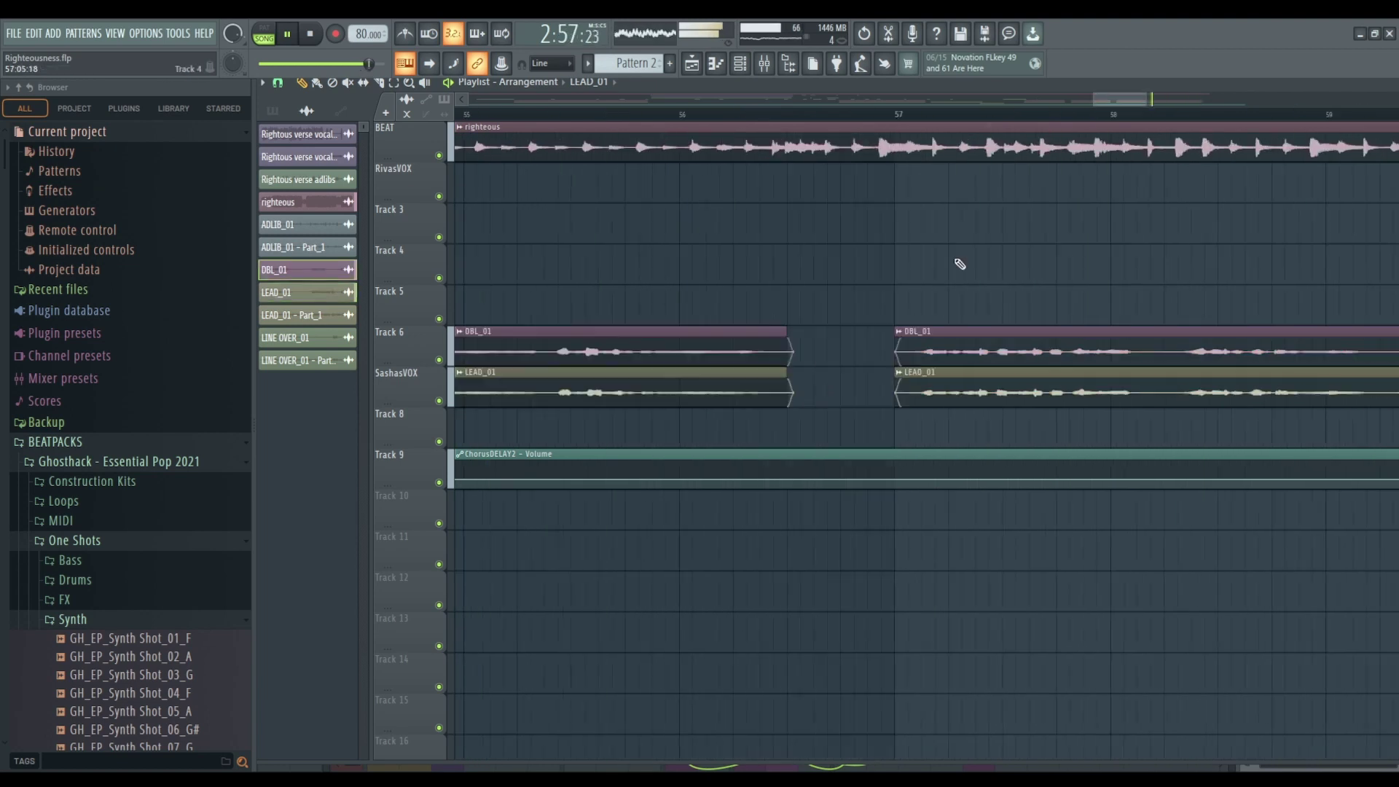
Fade out the final DBL_01 and LEAD_01 clips over about 2.4 seconds, and shorten the ChorusDELAY2 volume automation to their end.
scroll(1265, 296, up, 3)
scroll(1322, 305, down, 5)
scroll(1066, 287, up, 8)
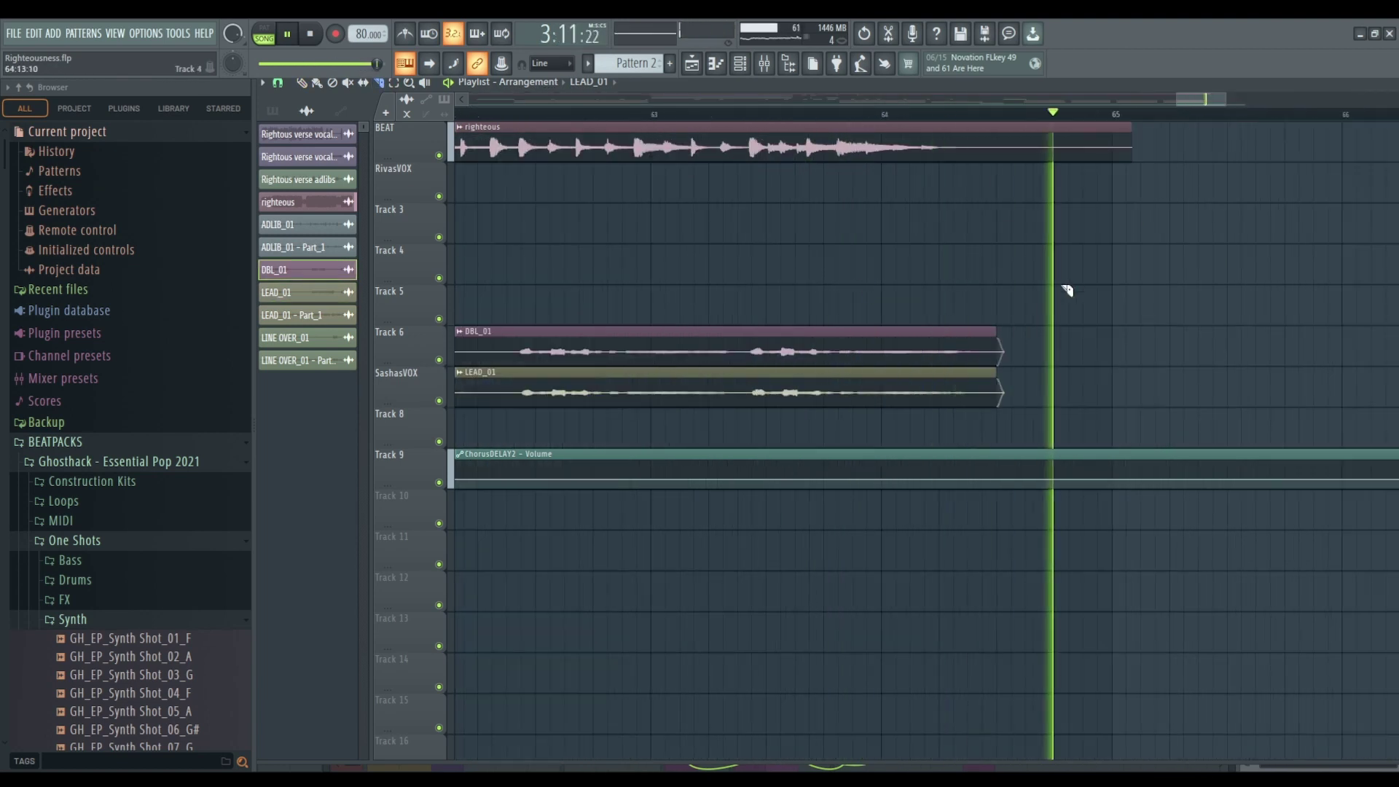
mouse_move(999, 331)
mouse_down()
mouse_move(977, 315)
mouse_move(983, 350)
mouse_move(785, 339)
mouse_up()
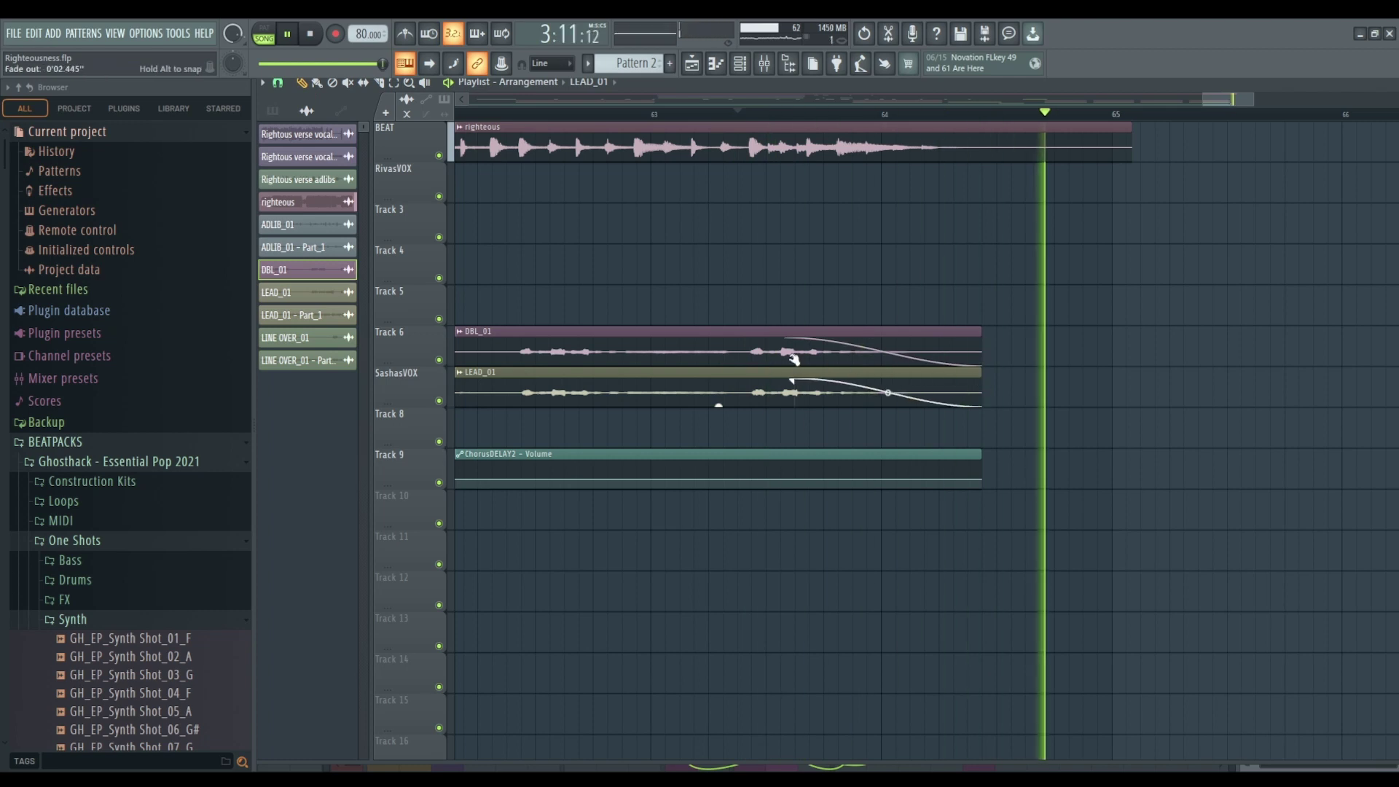
key(space)
key(space)
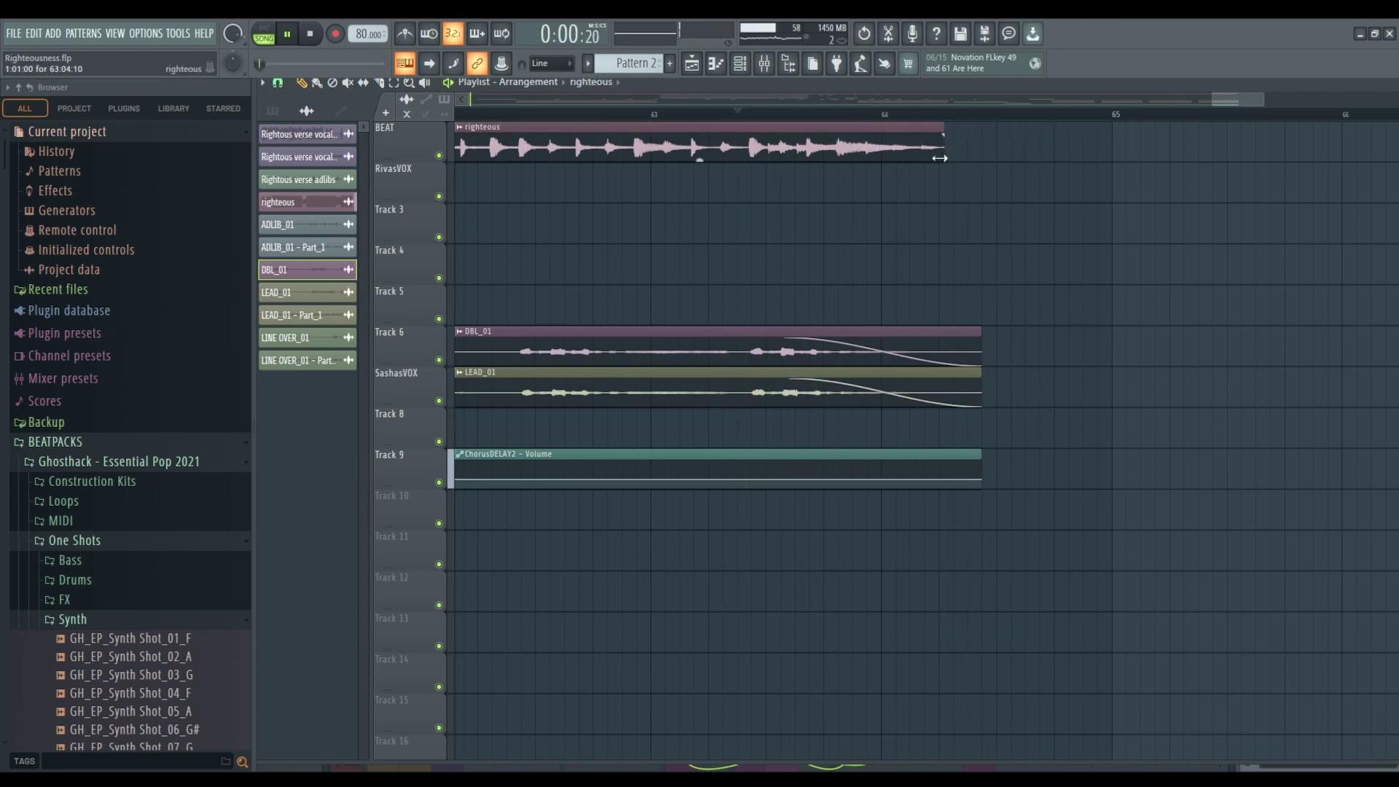
Divide the closing DBL_01 and LEAD_01 clips into pairs at bars 49, 53, 57 and 61, and play from about bar 37.
scroll(763, 396, down, 8)
key(space)
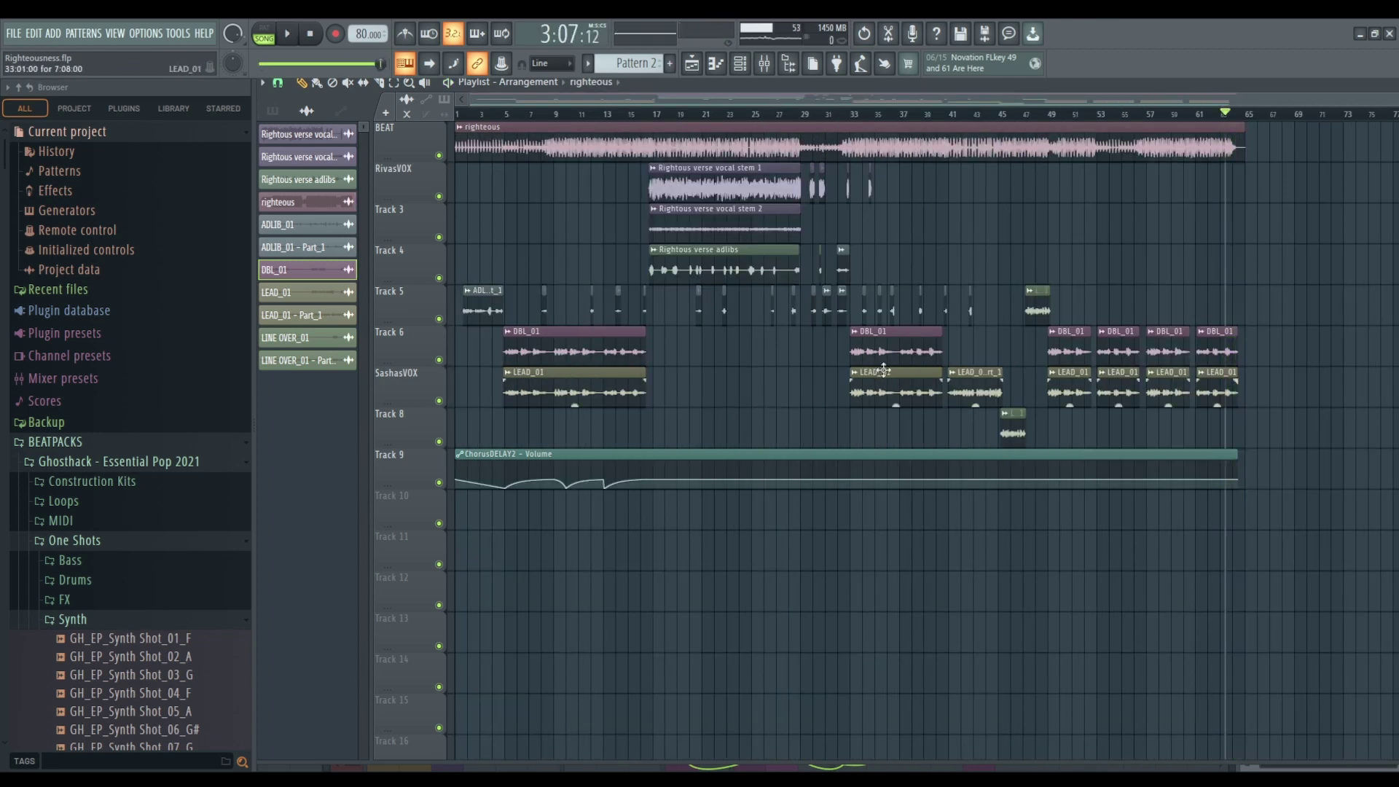
click(910, 114)
key(space)
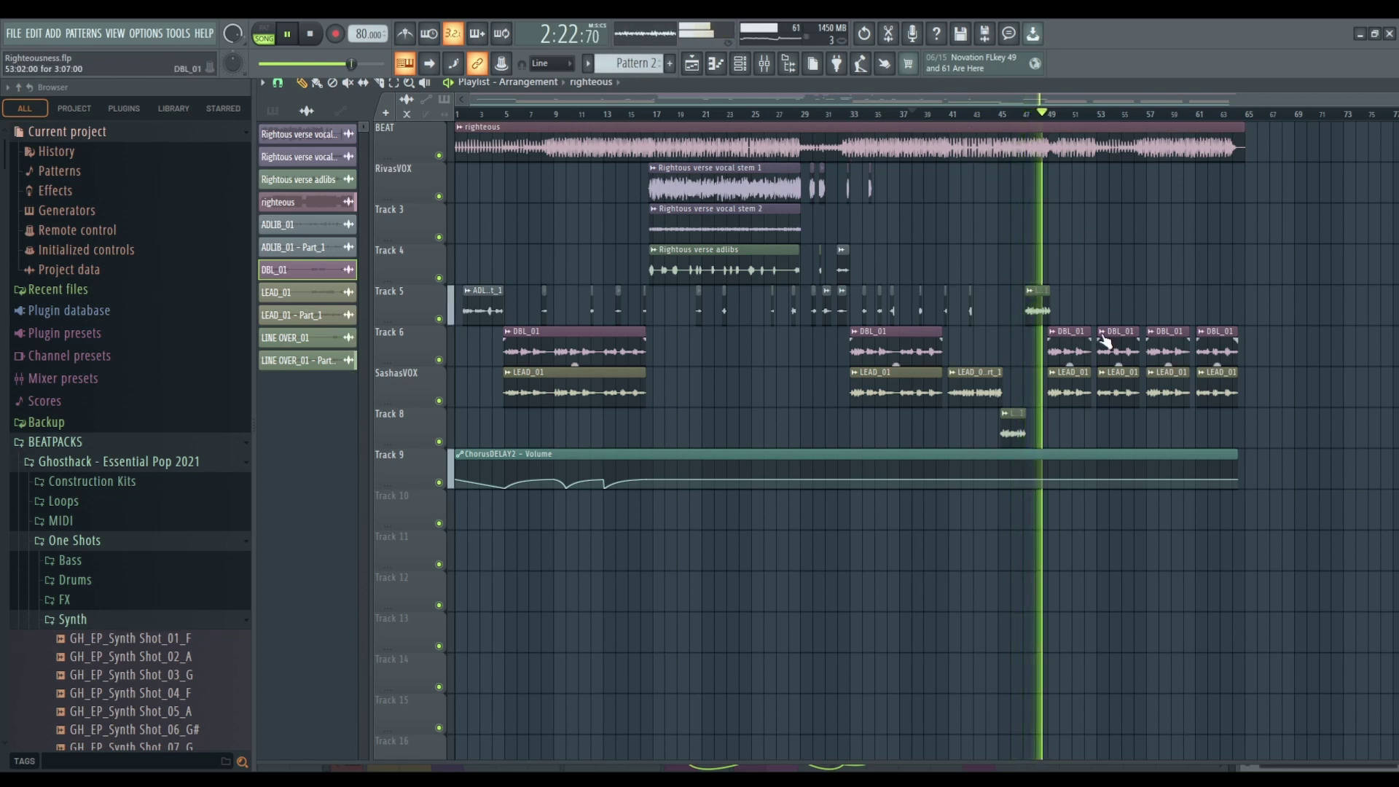
Lower SashaVerseCLIP's volume slightly, and divide the remaining DBL_01 and LEAD_01 clips into shorter sections like the closing ones.
double_click(1039, 305)
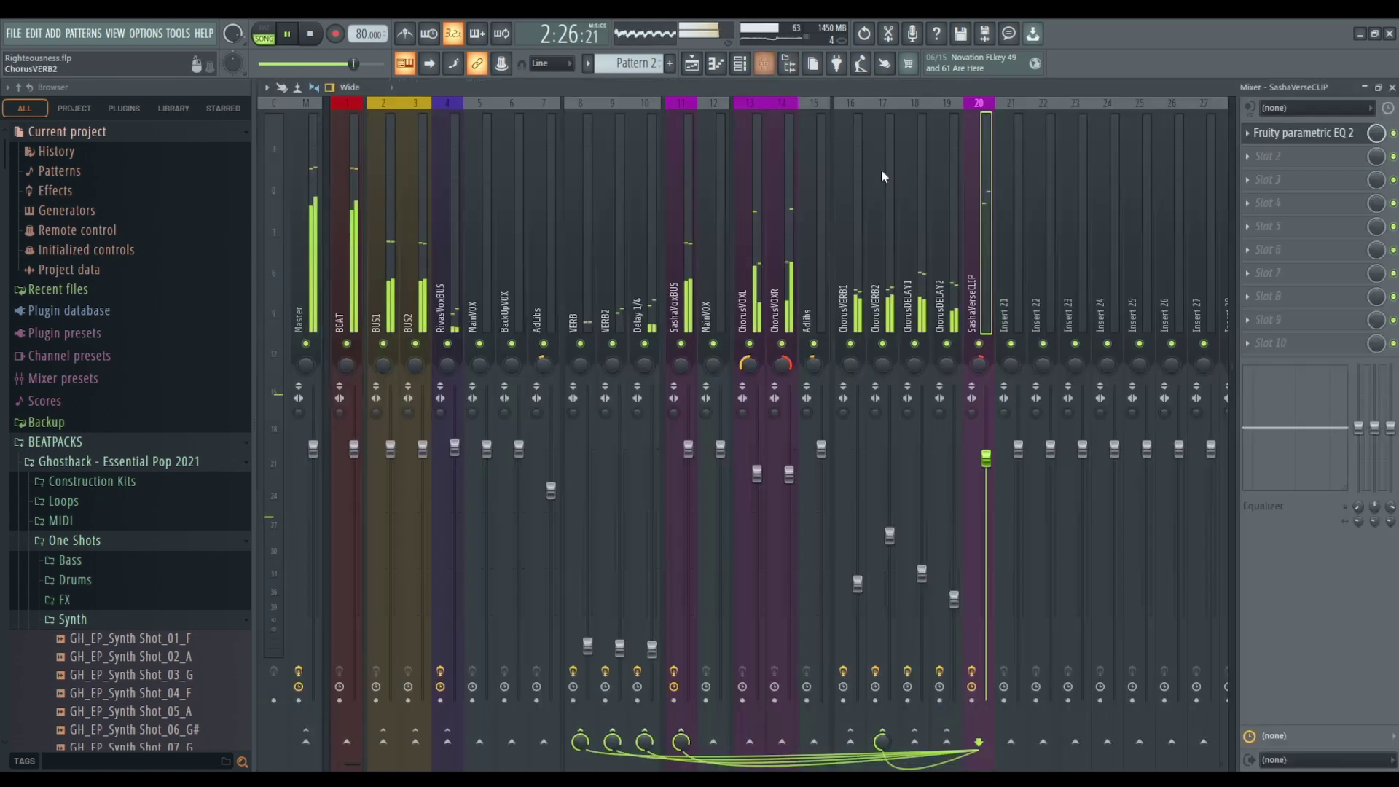
click(788, 313)
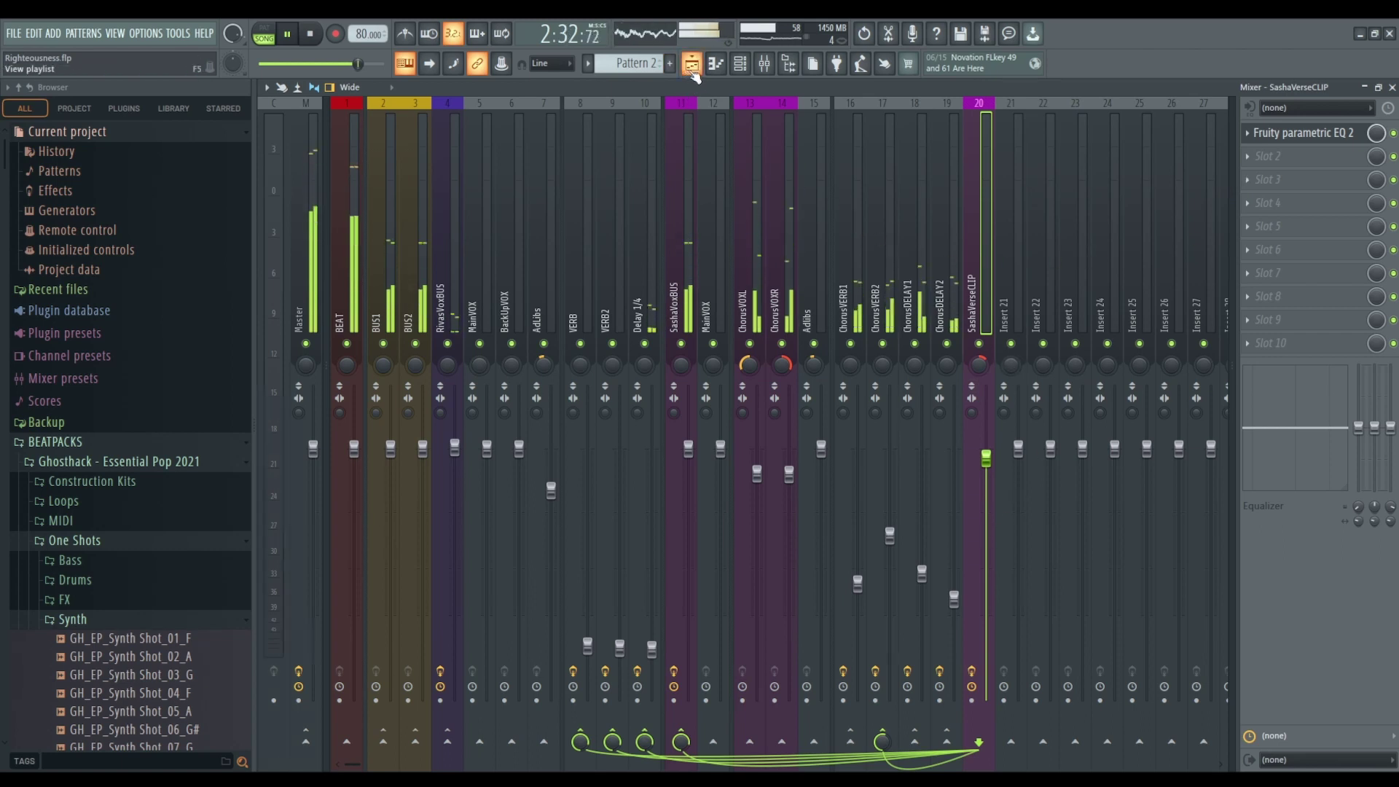
key(F5)
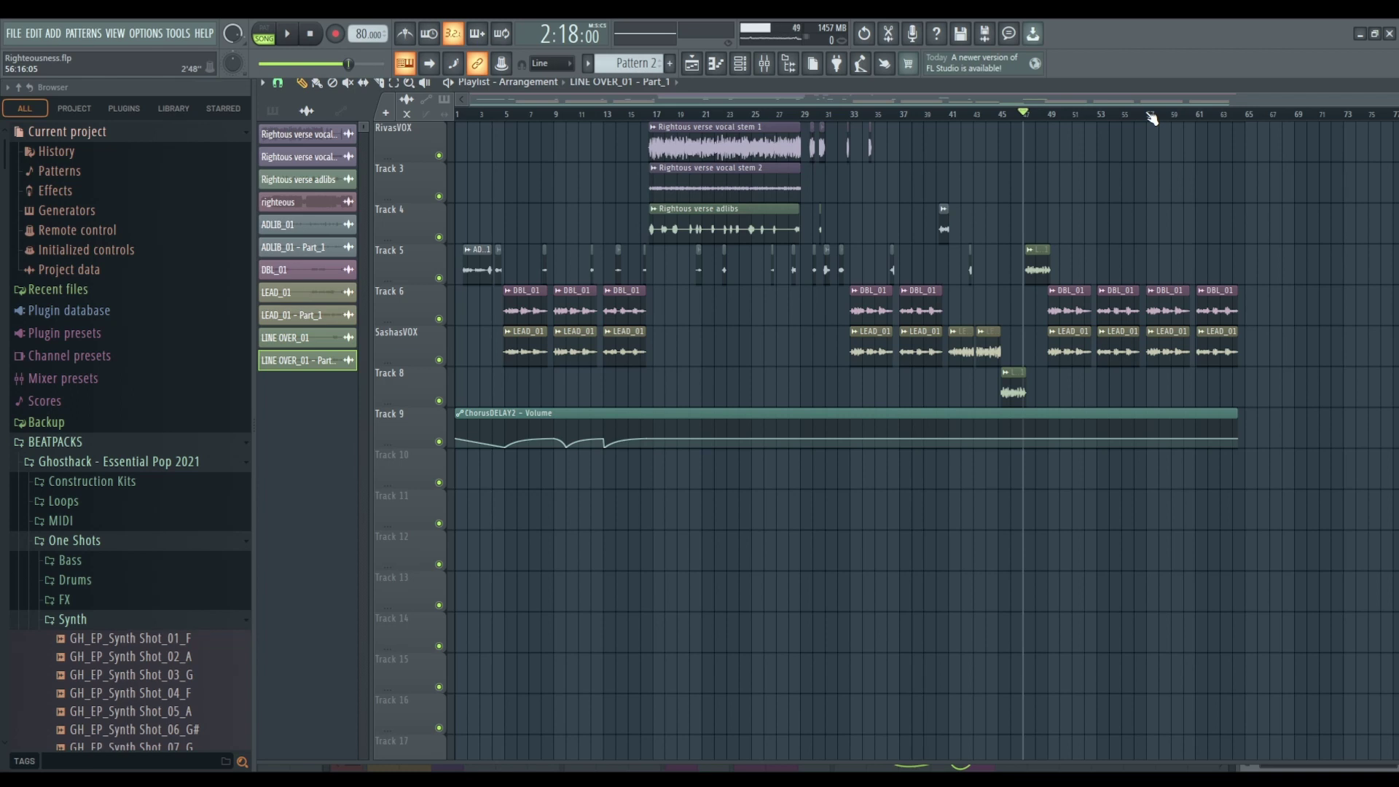
Review the SashaVerseCLIP sends, fader balance and complete clip arrangement in the mixer and playlist.
click(767, 64)
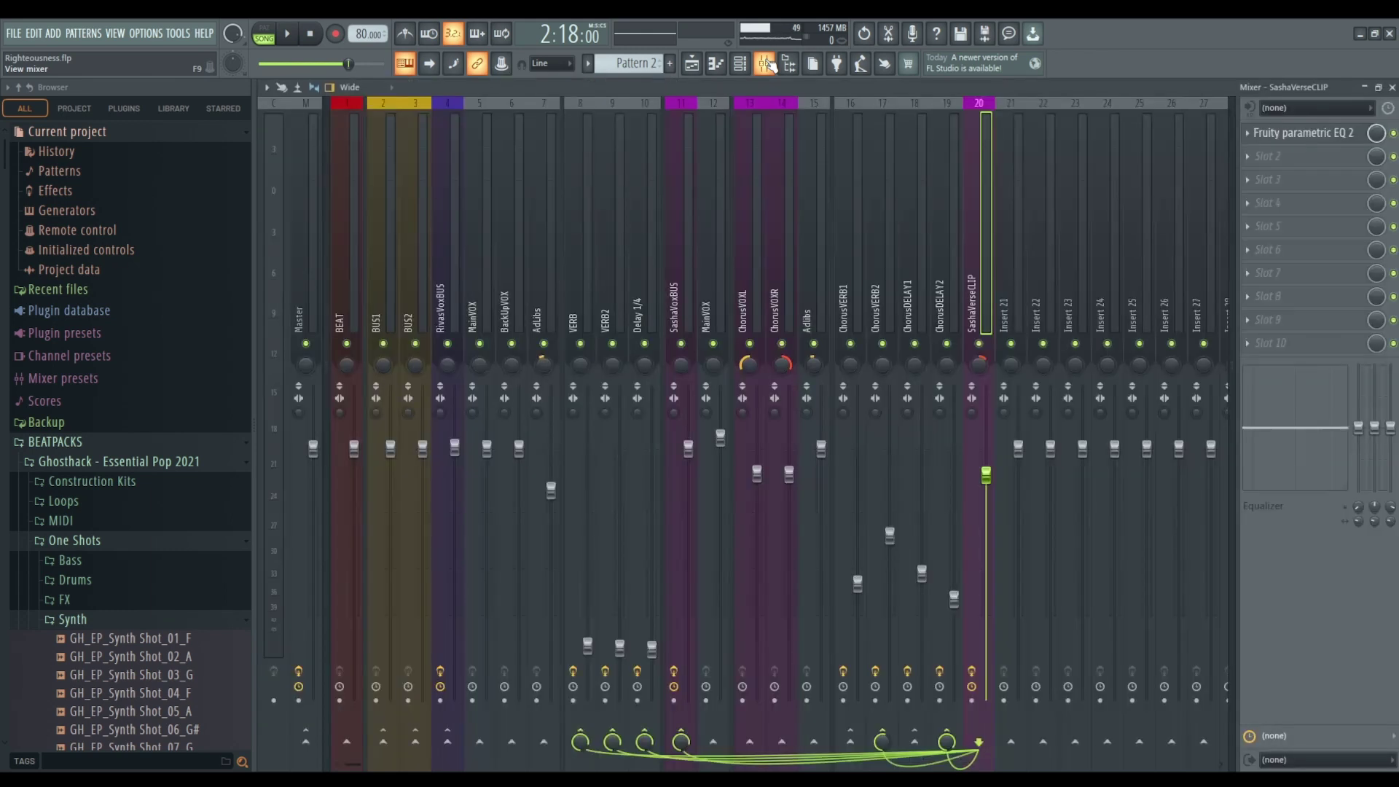
click(769, 65)
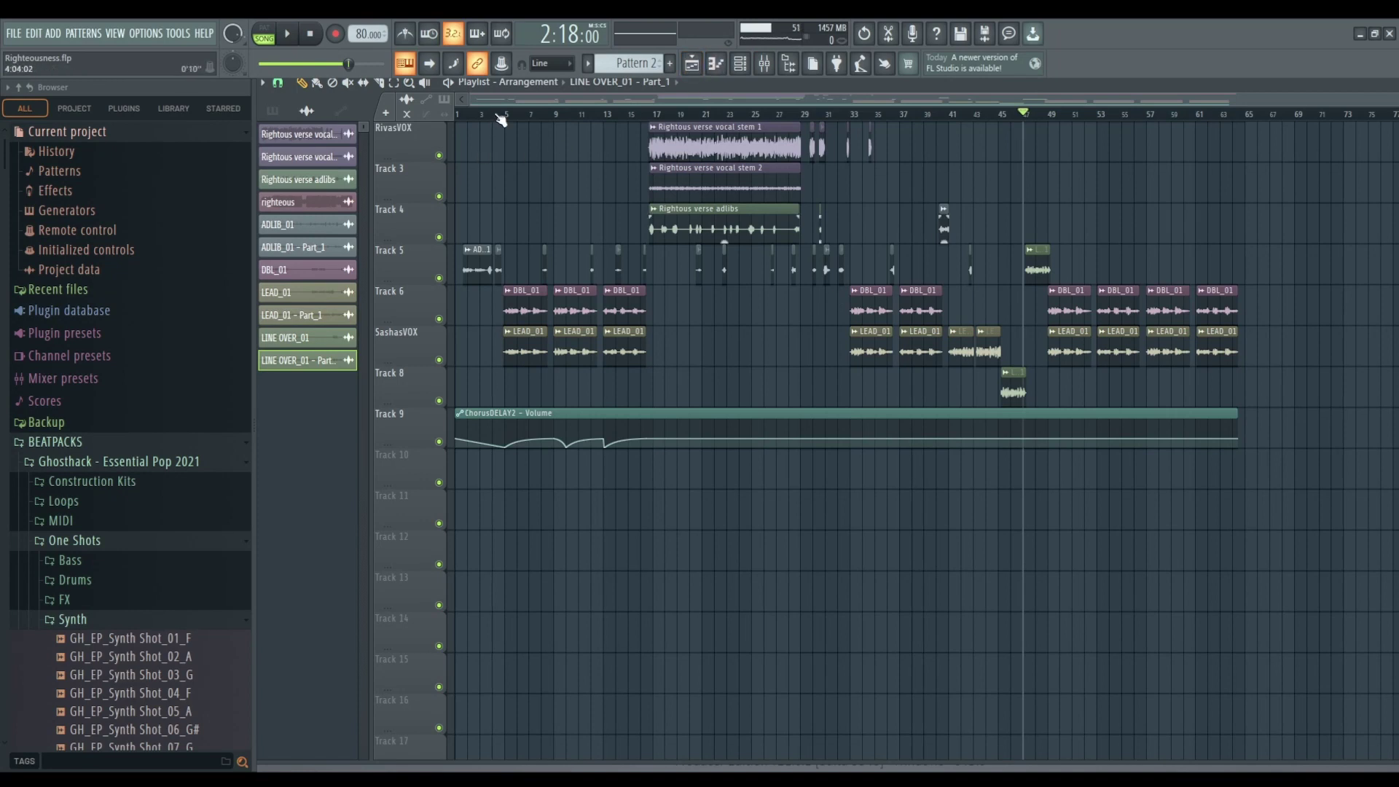
scroll(515, 153, up, 1)
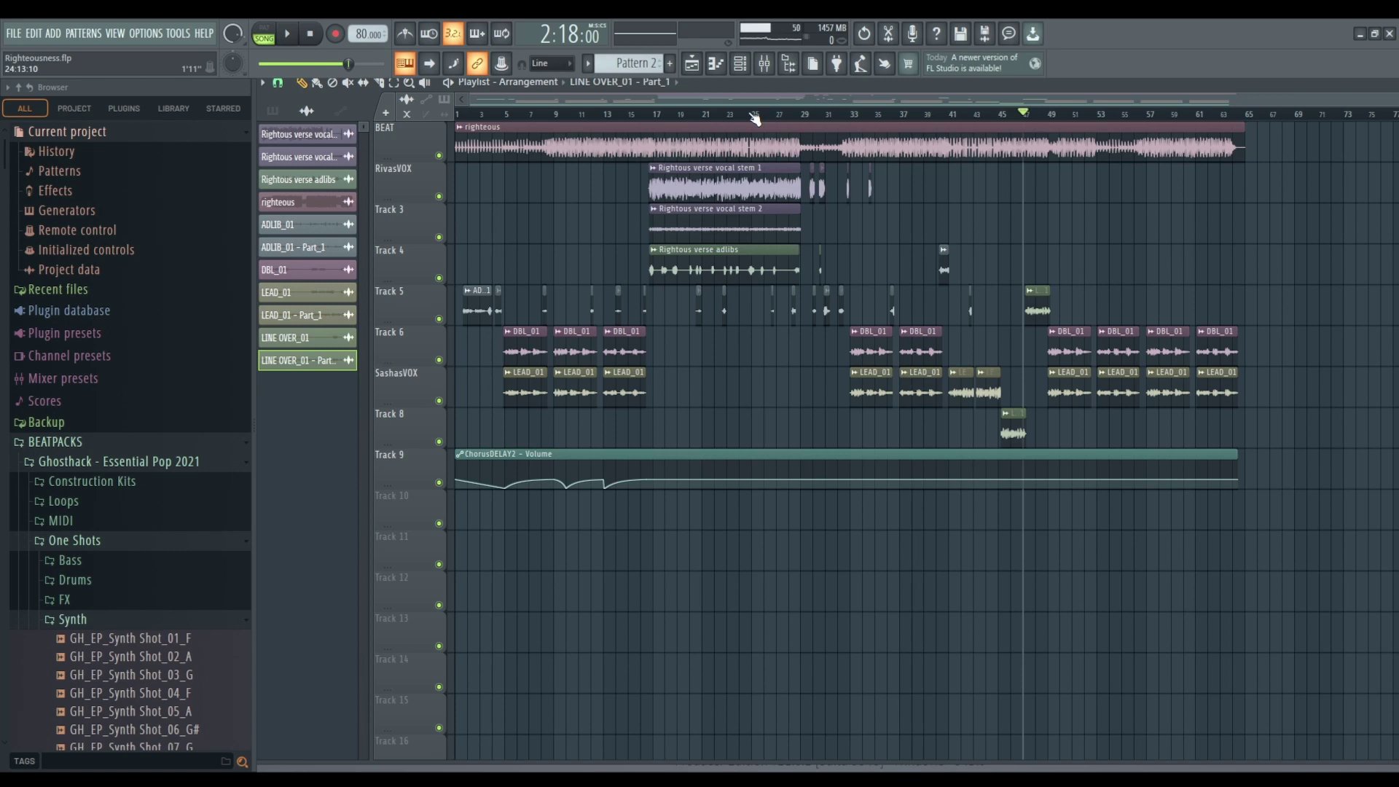
click(765, 66)
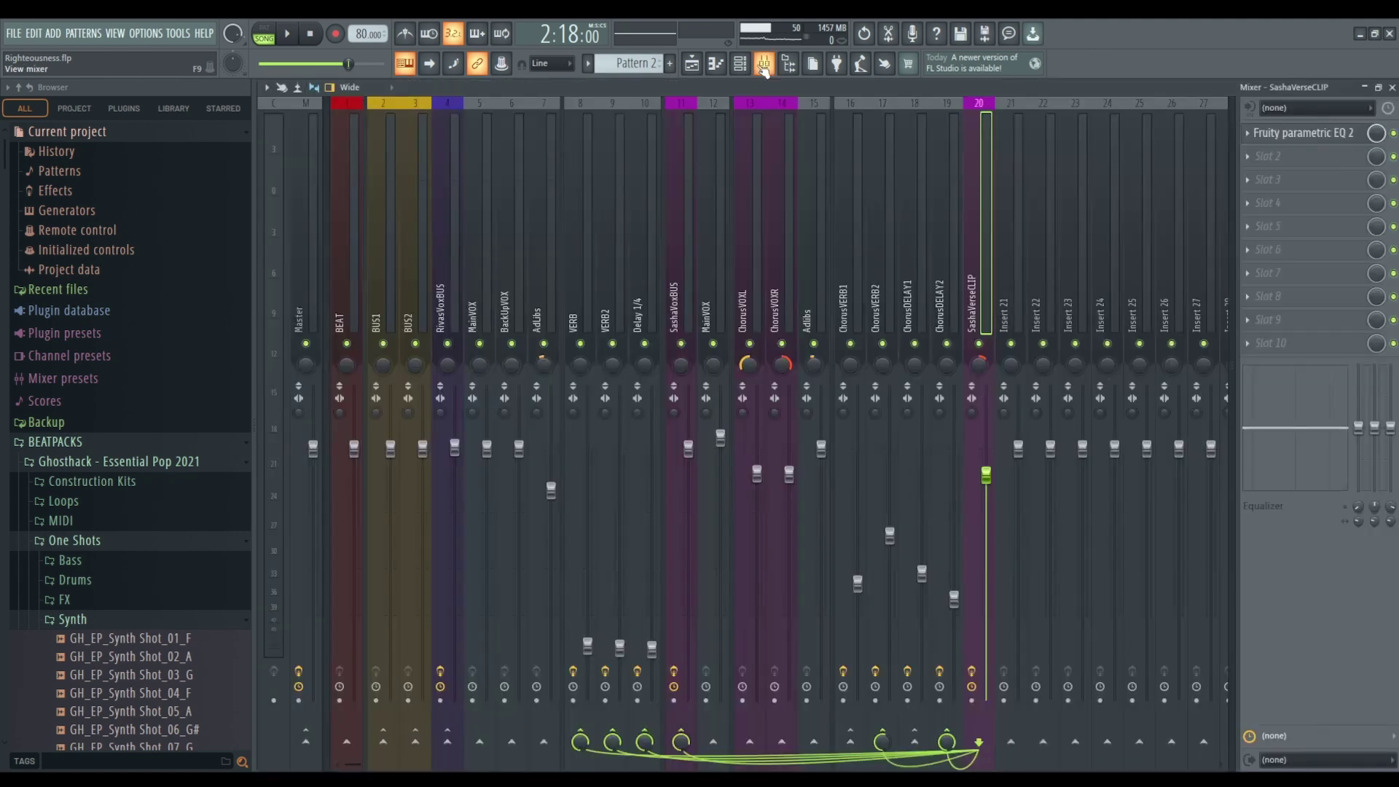
Add Ozone 9 Elements after Maximus on the Master channel and decline sharing usage data.
click(693, 64)
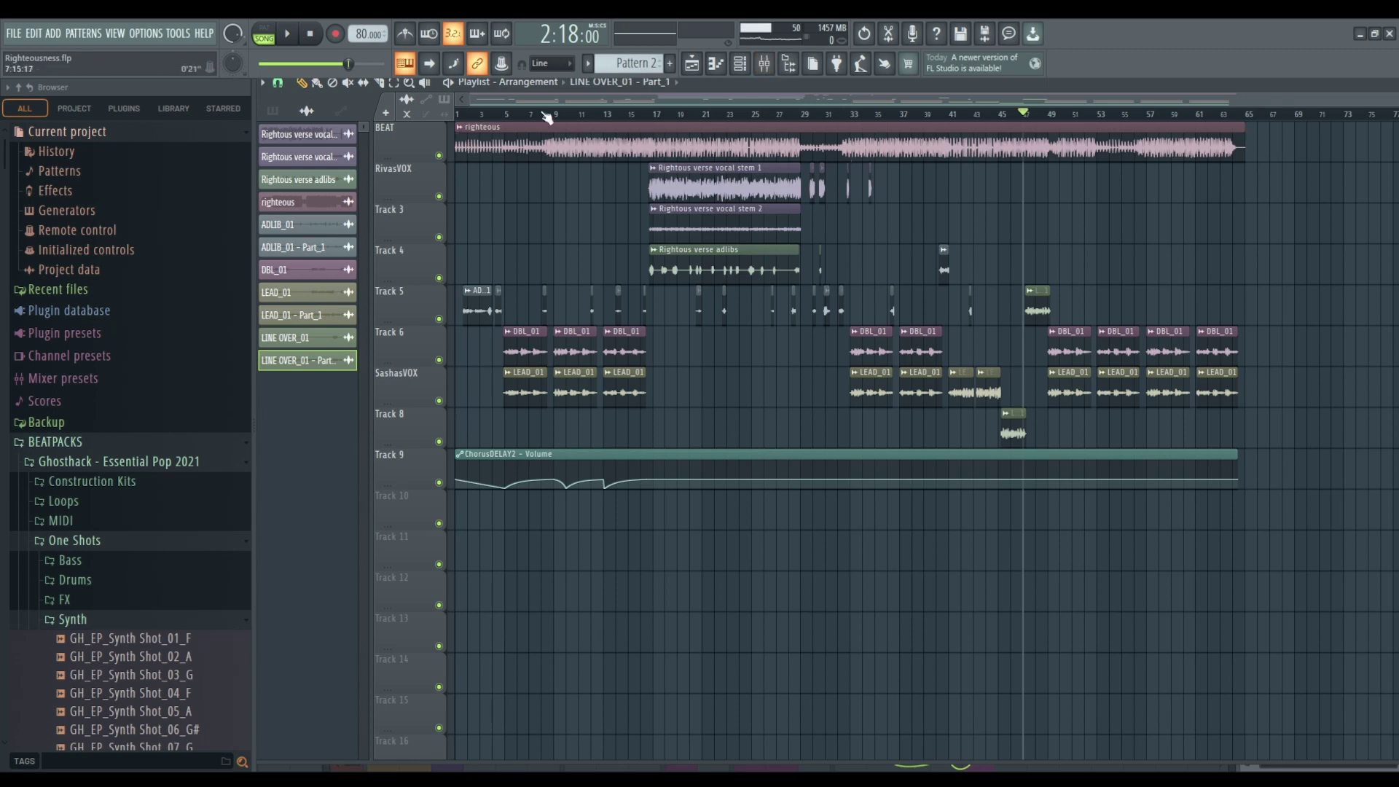
click(766, 65)
click(312, 203)
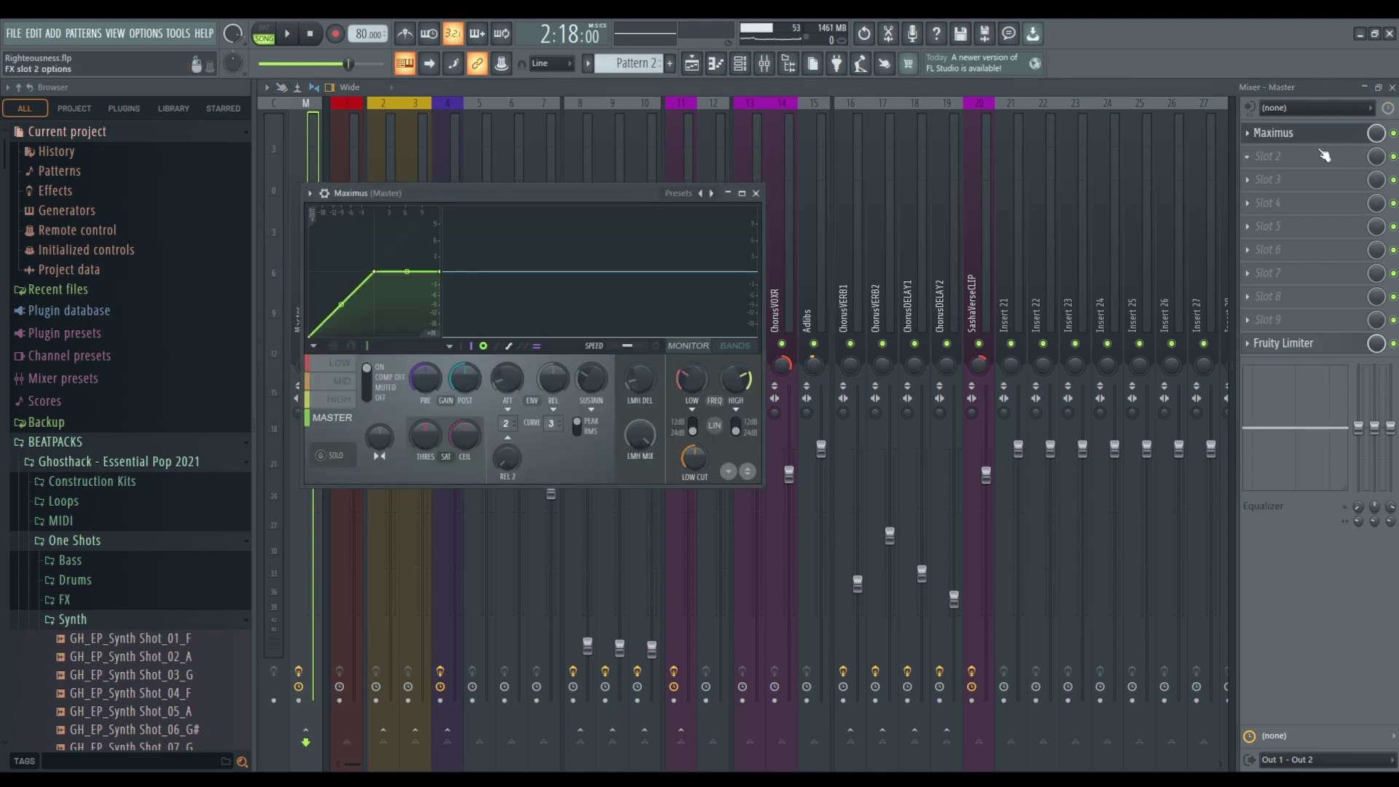
click(762, 187)
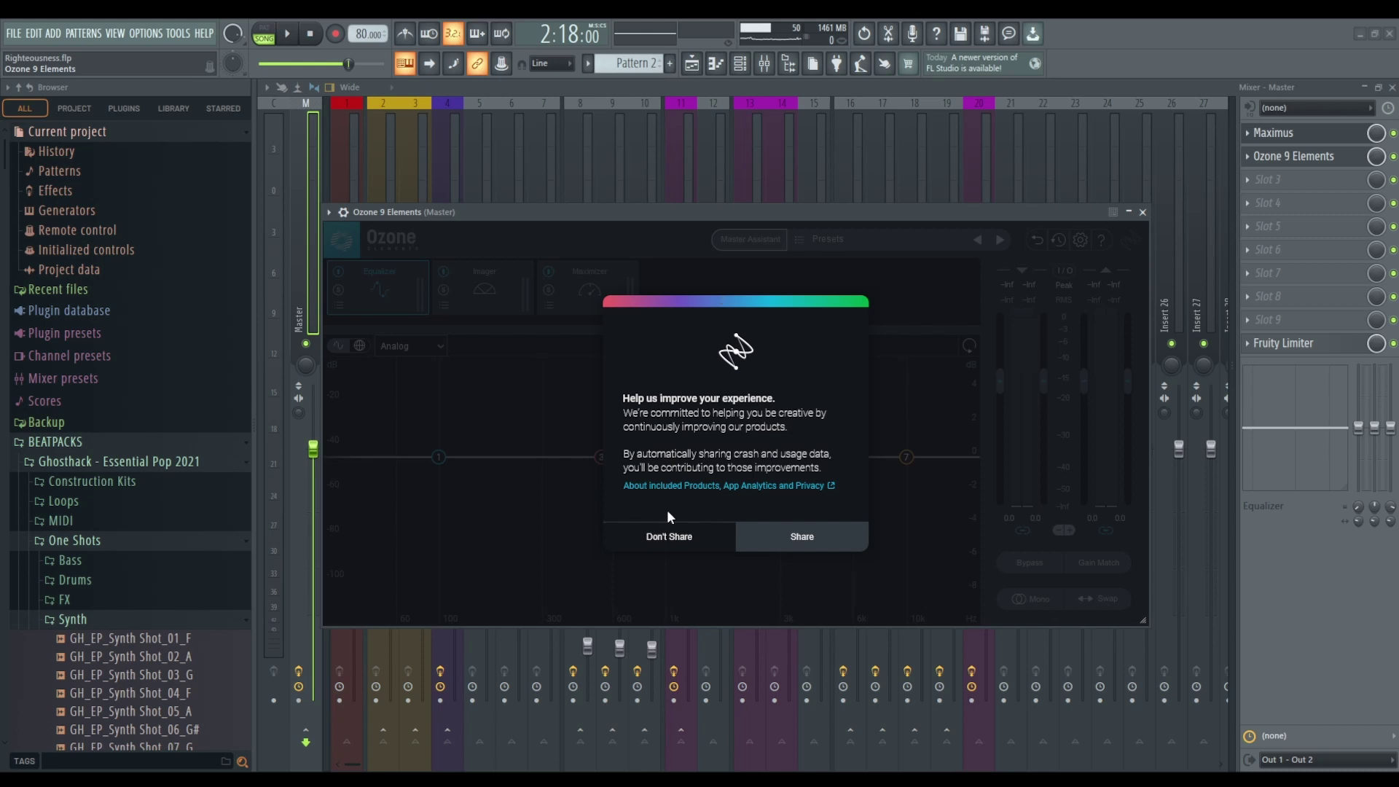
click(691, 541)
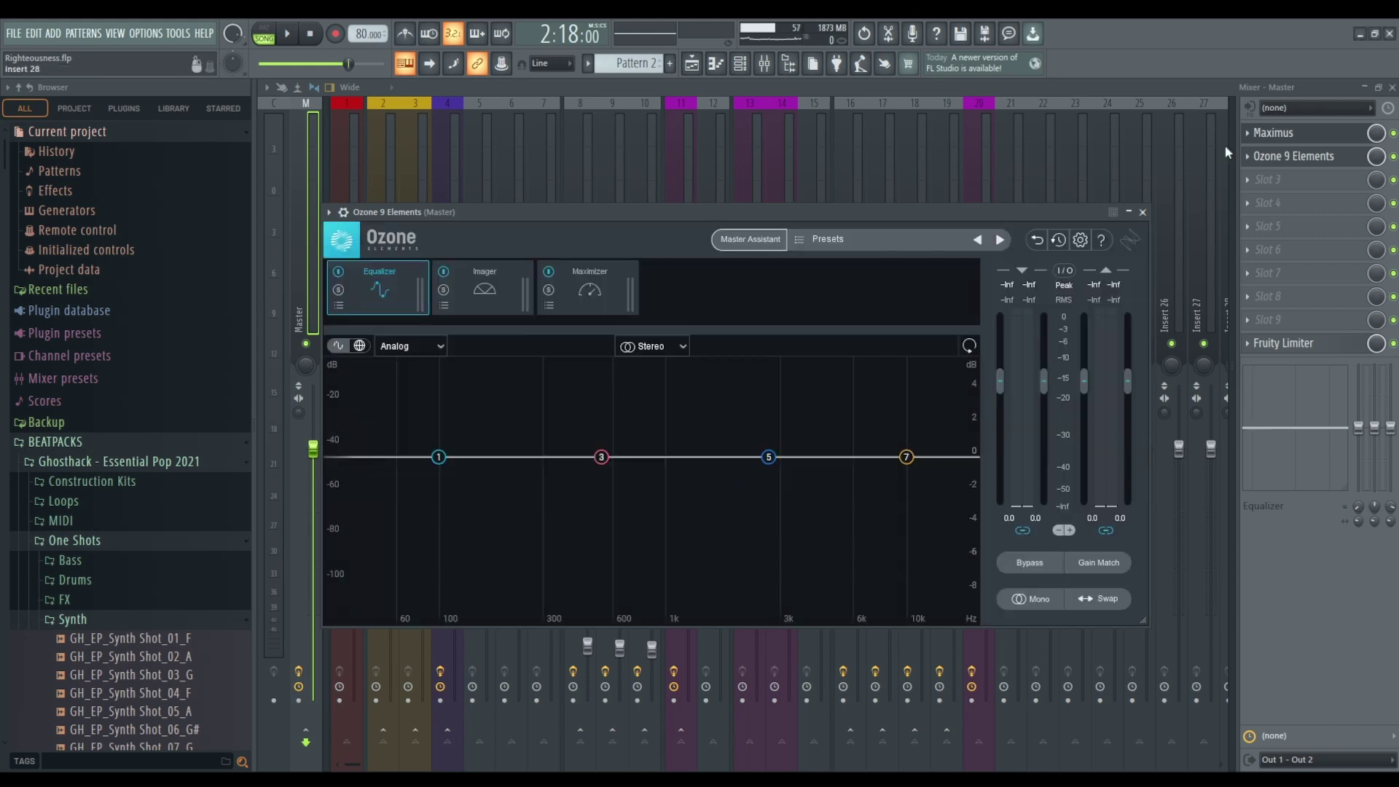
In the master's Maximus, widen the high band's stereo image, set the mid band to 35% separated, and display the low band's frequency range.
click(1324, 135)
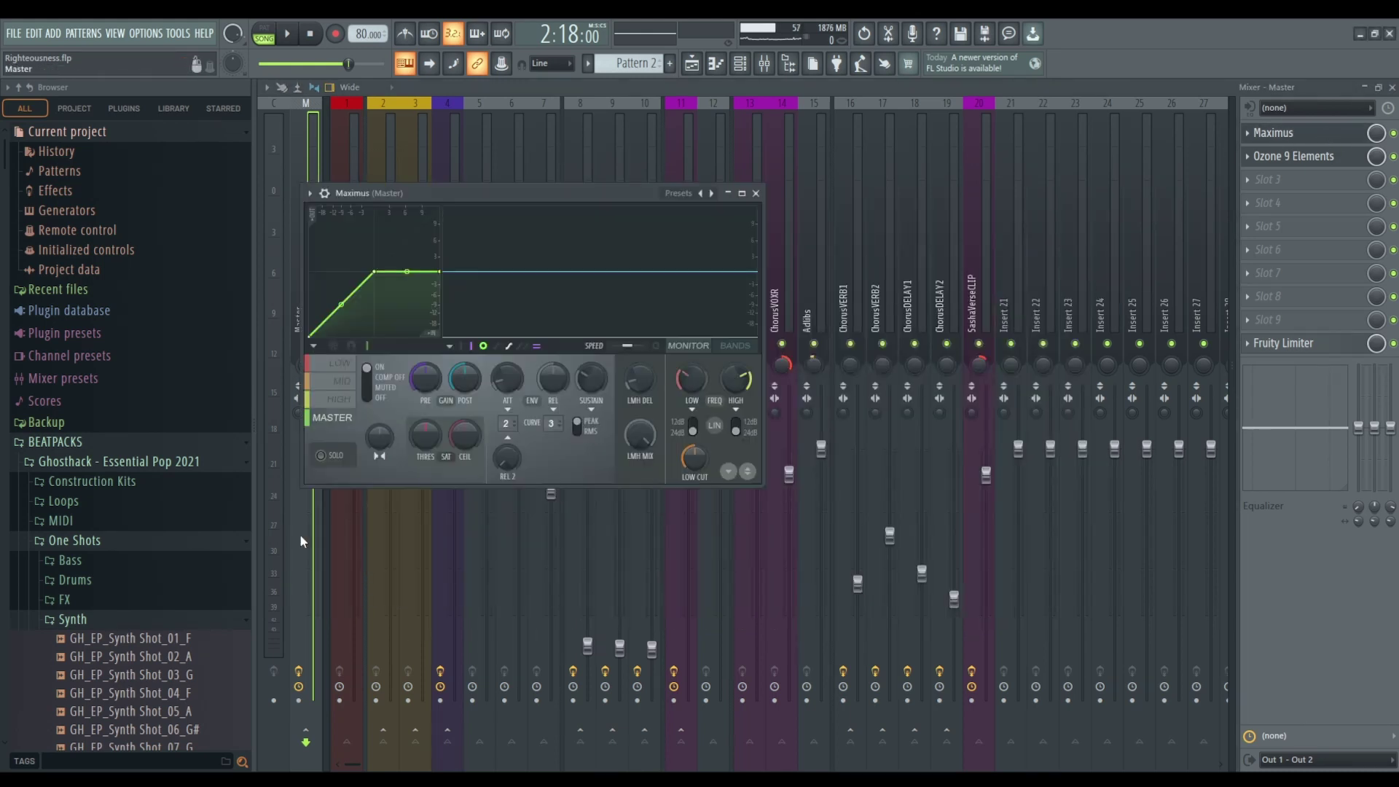
click(339, 399)
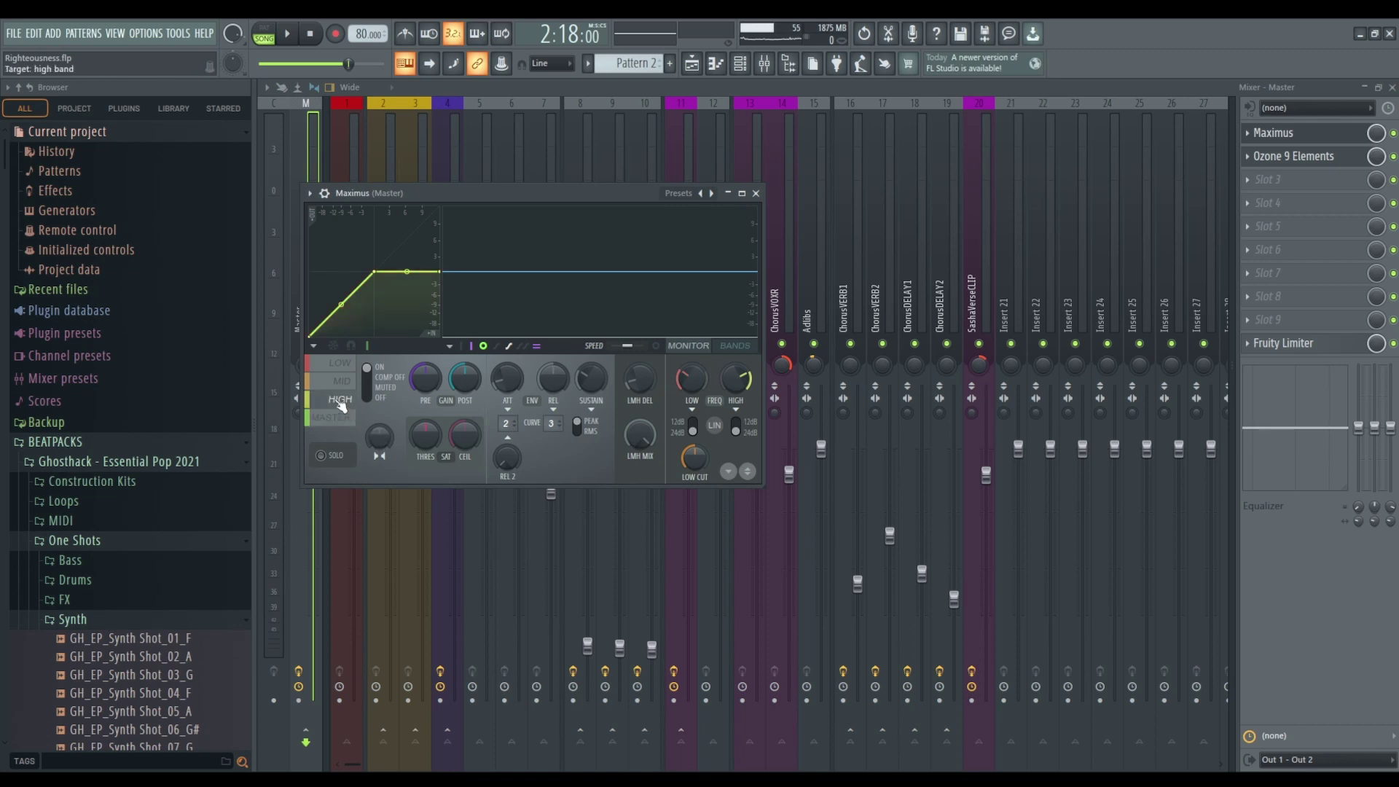
drag(373, 426, 373, 401)
click(340, 380)
drag(377, 435, 376, 422)
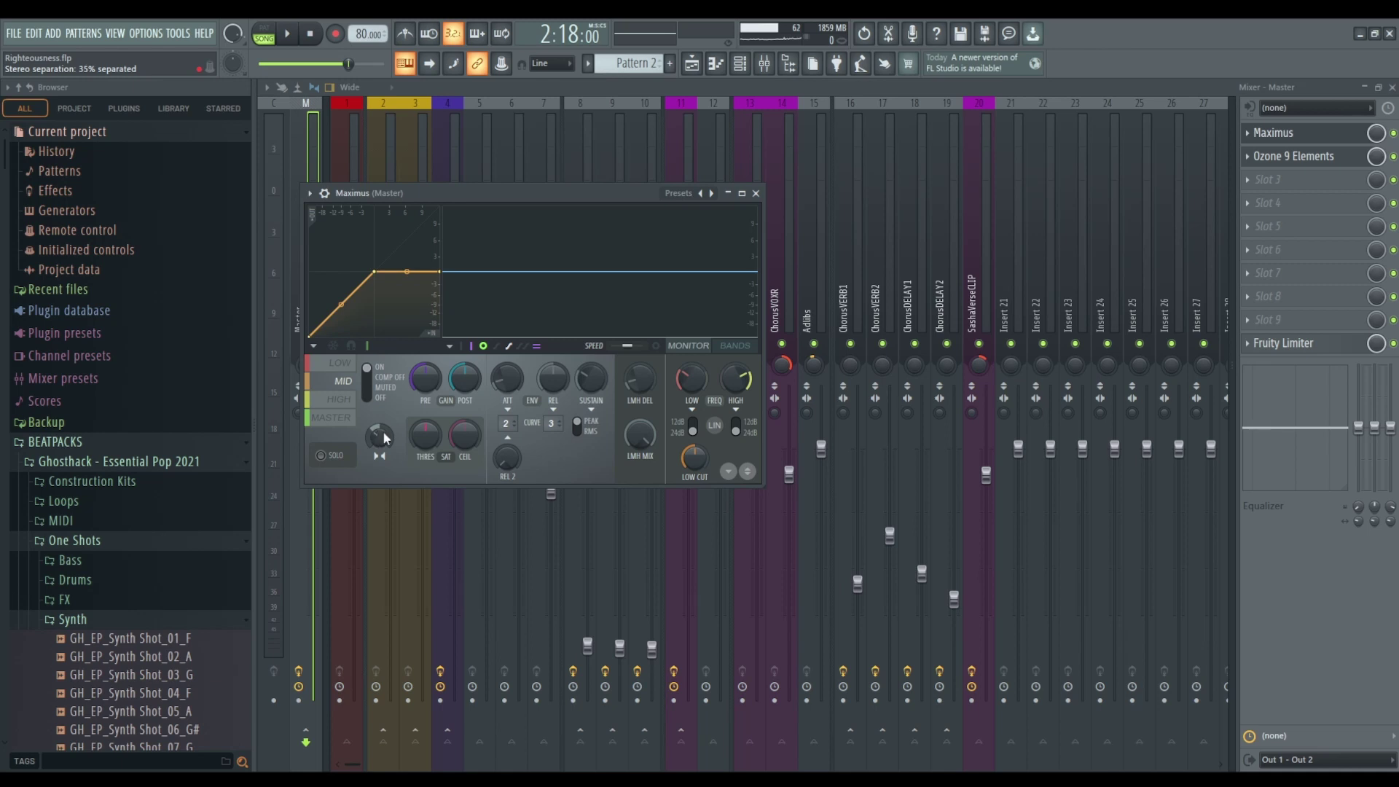
click(340, 362)
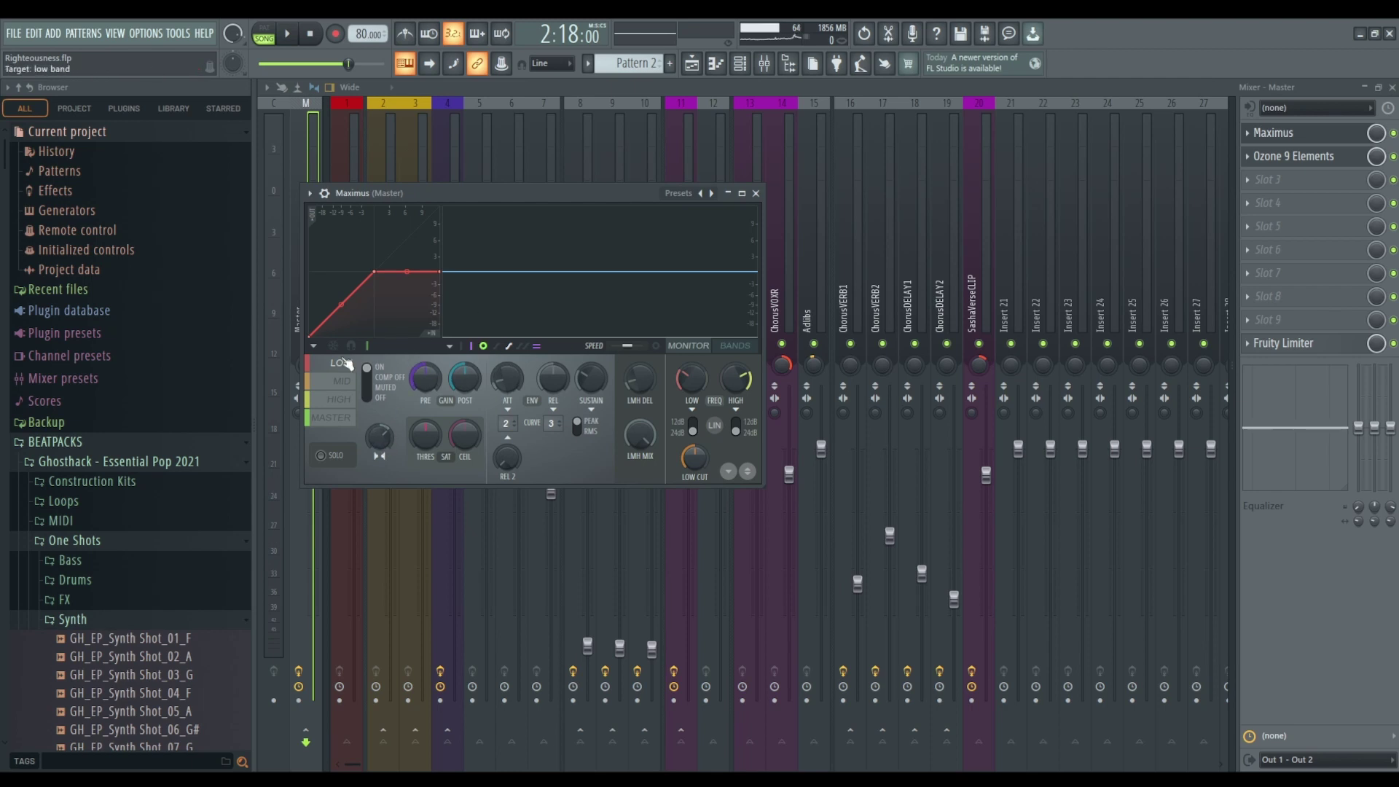
click(735, 345)
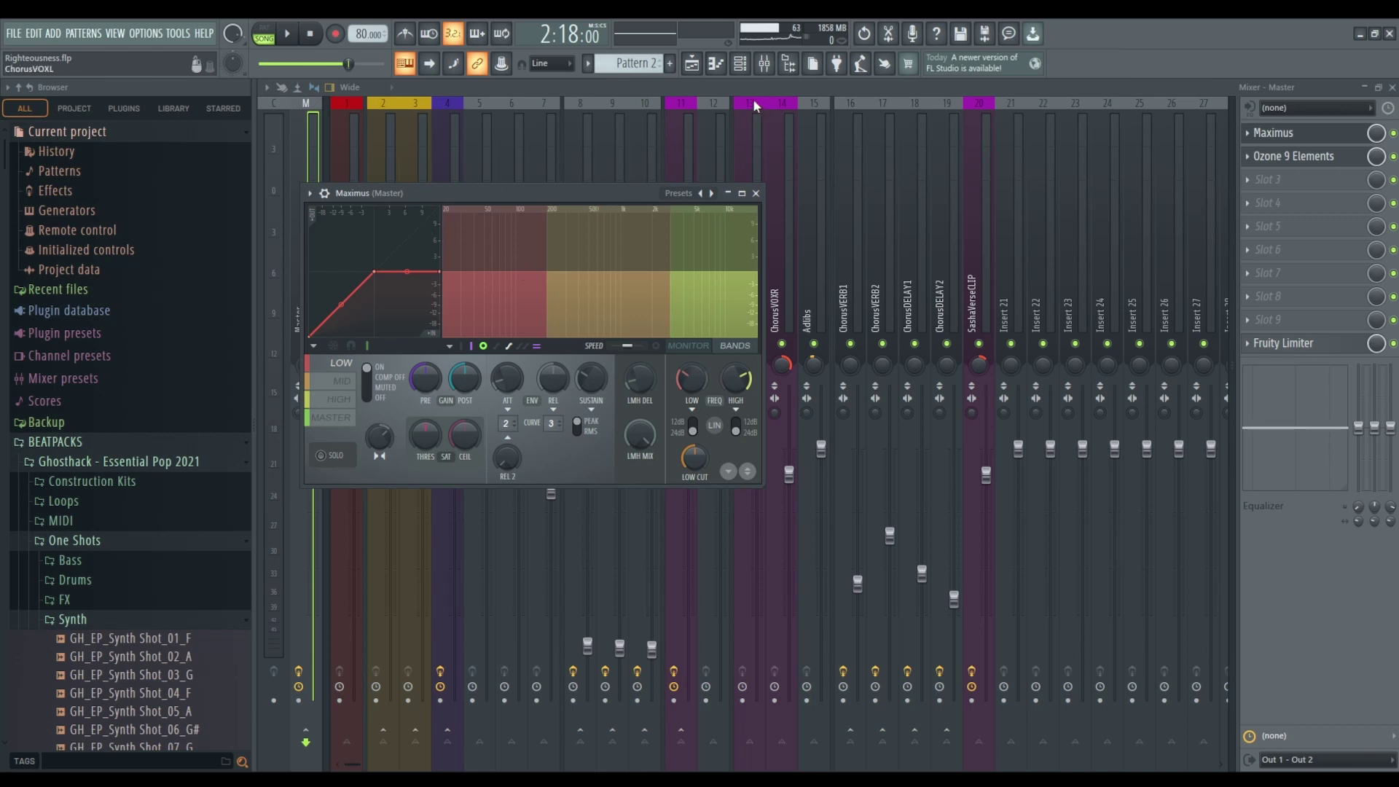
Solo the BEAT track and play from bar 8 with the master's Maximus open.
click(697, 69)
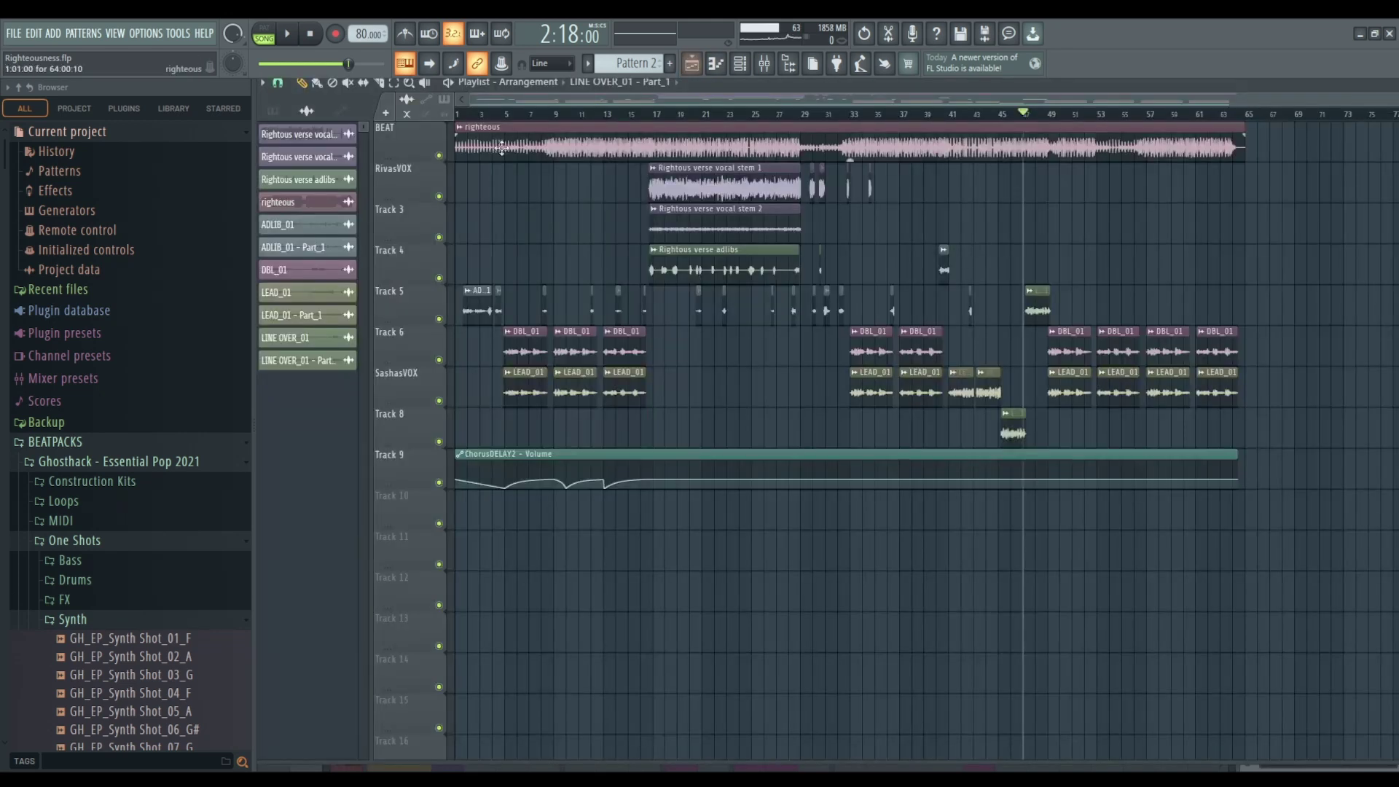
right_click(440, 156)
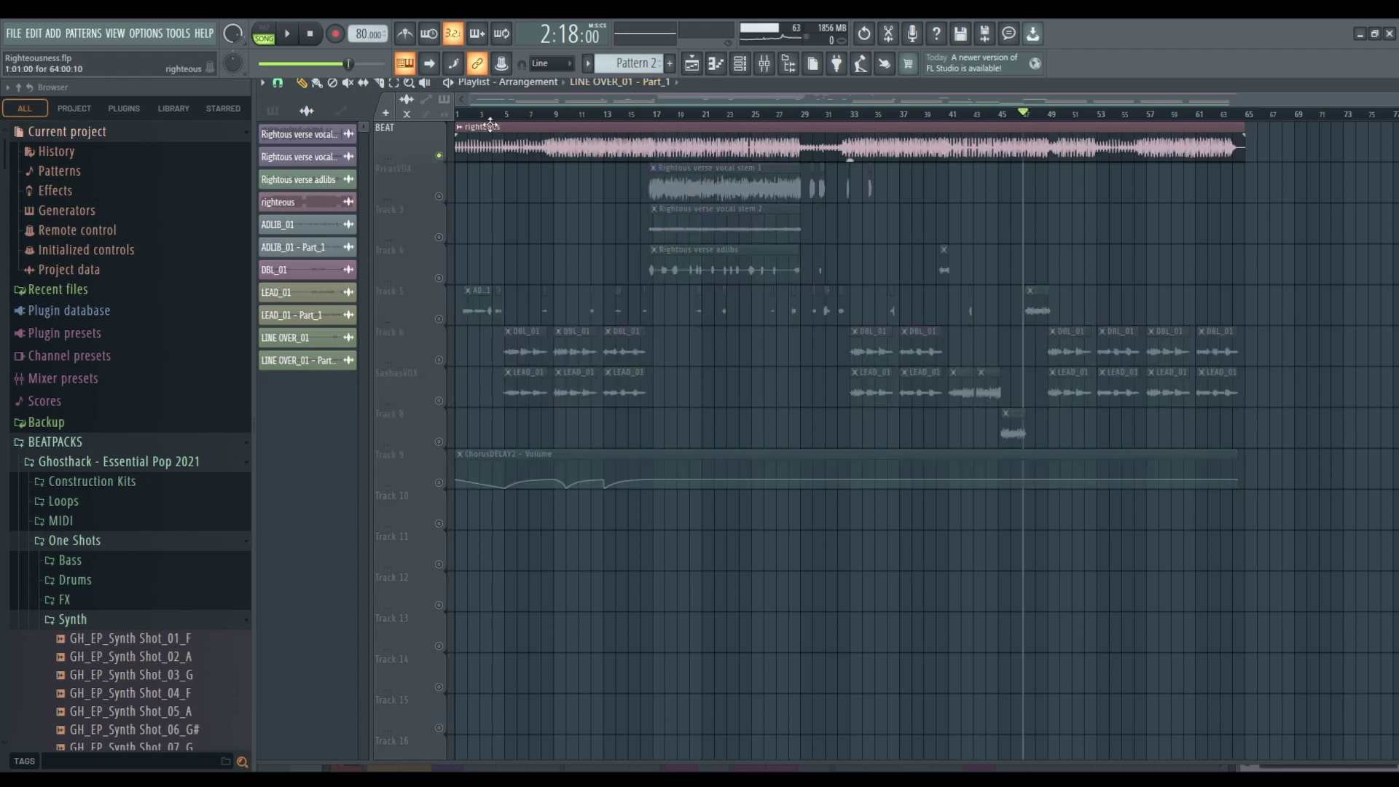
click(550, 123)
click(546, 115)
key(space)
click(764, 63)
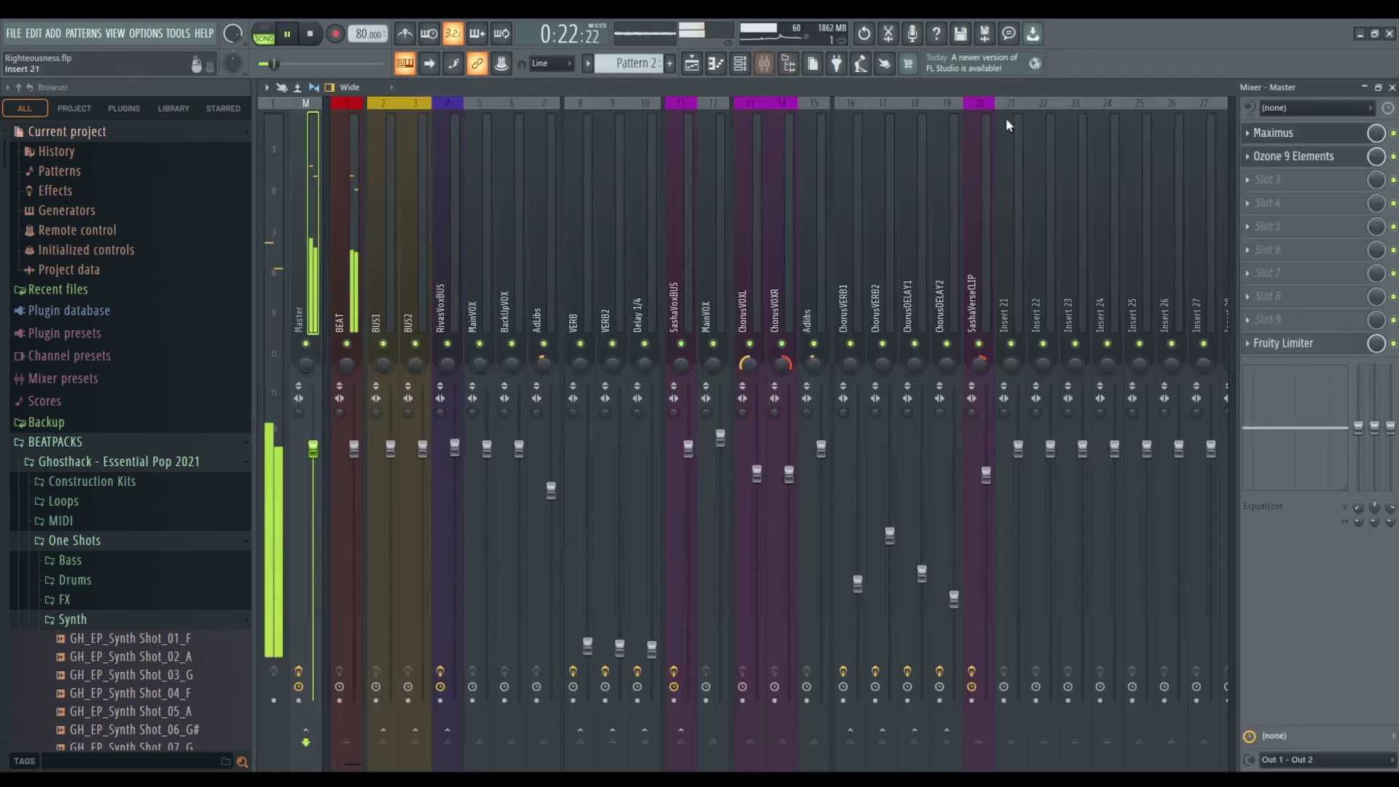
click(1296, 137)
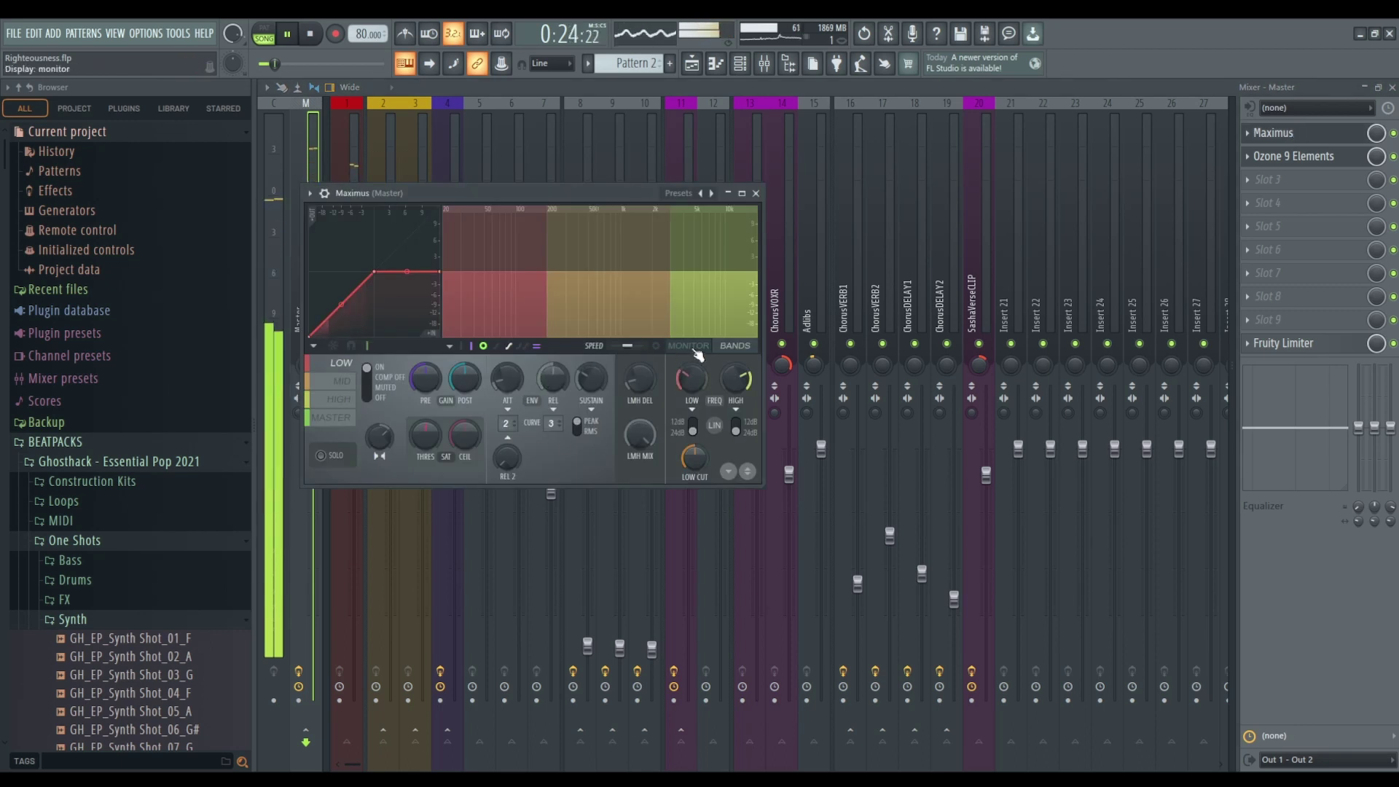
Raise Maximus's low band gain to about 0.5 dB, trim the mid band to -0.2 dB, and adjust both band crossovers during playback.
drag(425, 378, 426, 373)
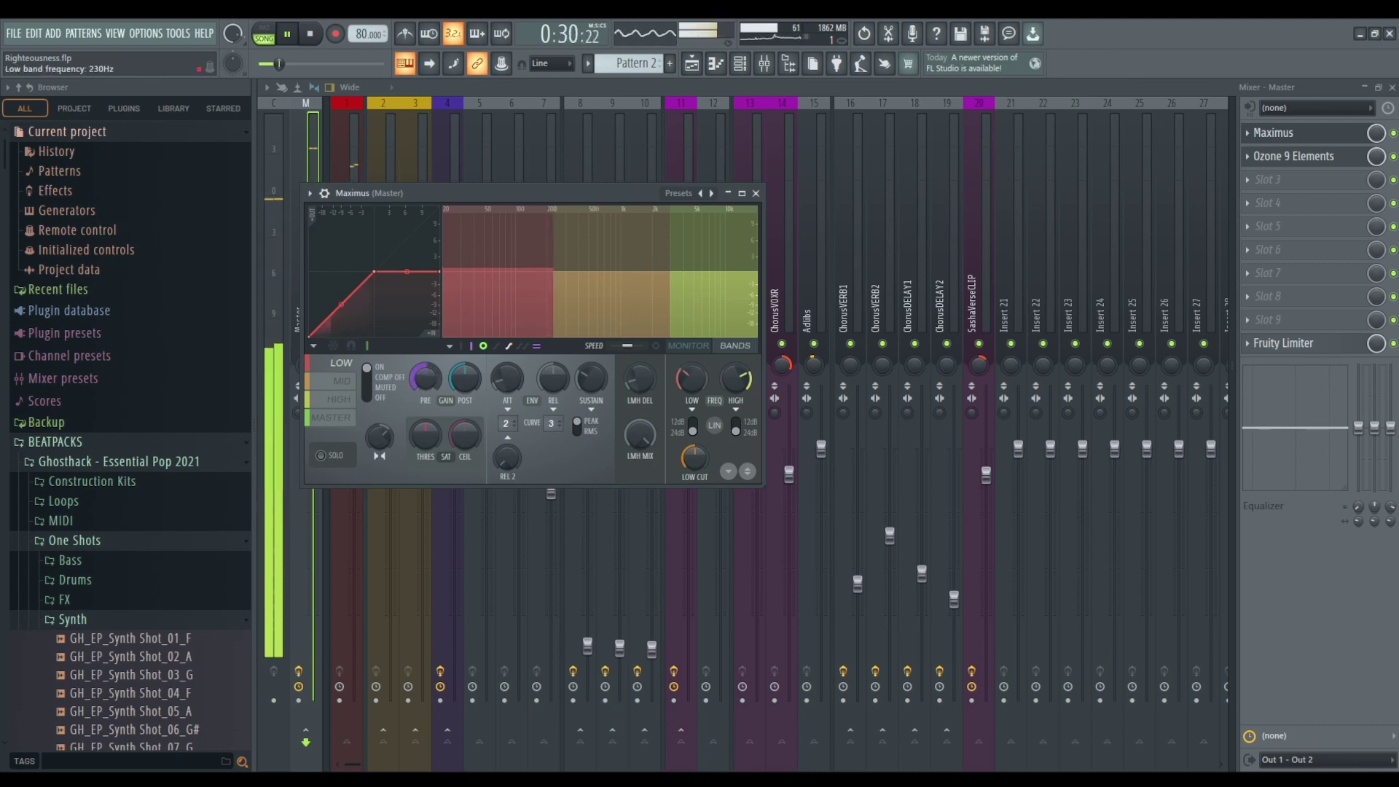
click(668, 271)
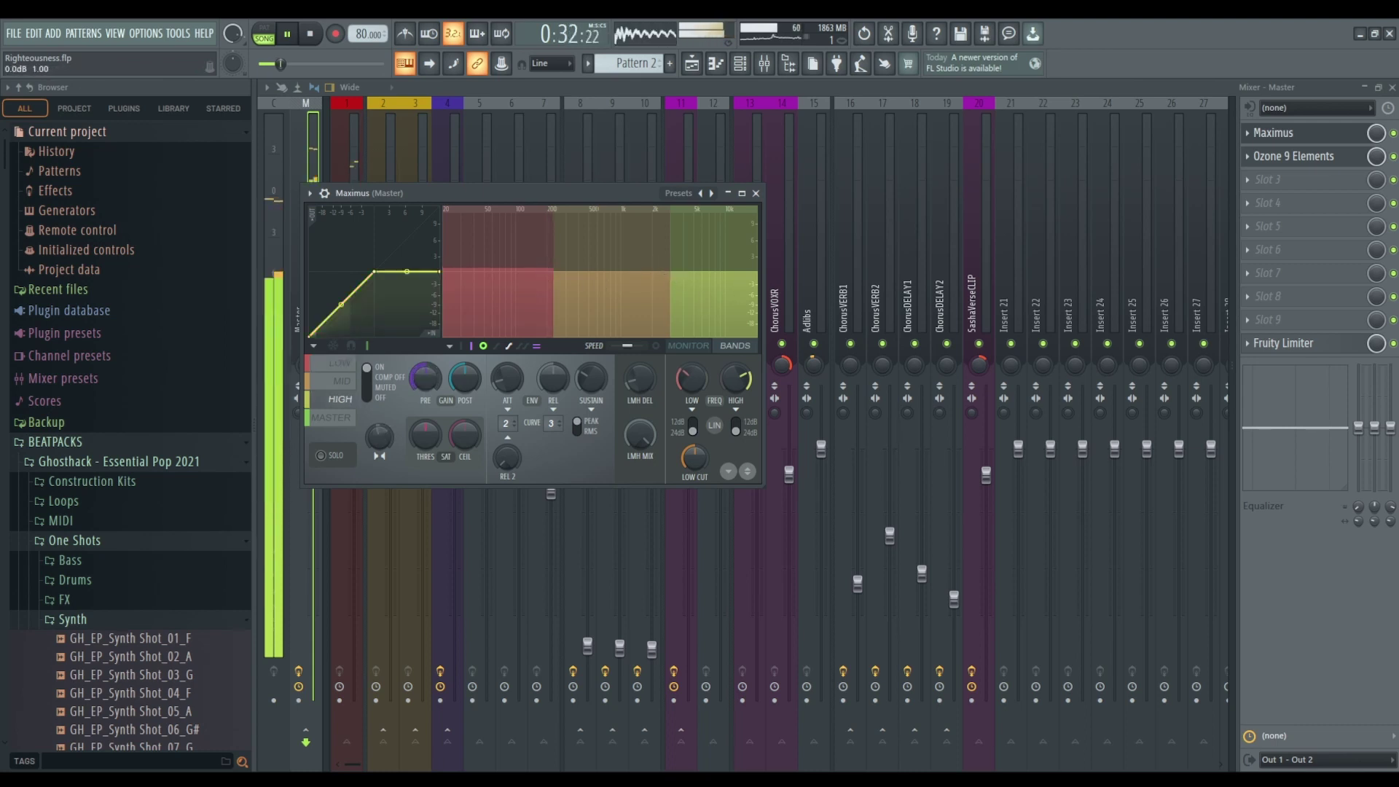
drag(670, 271, 679, 271)
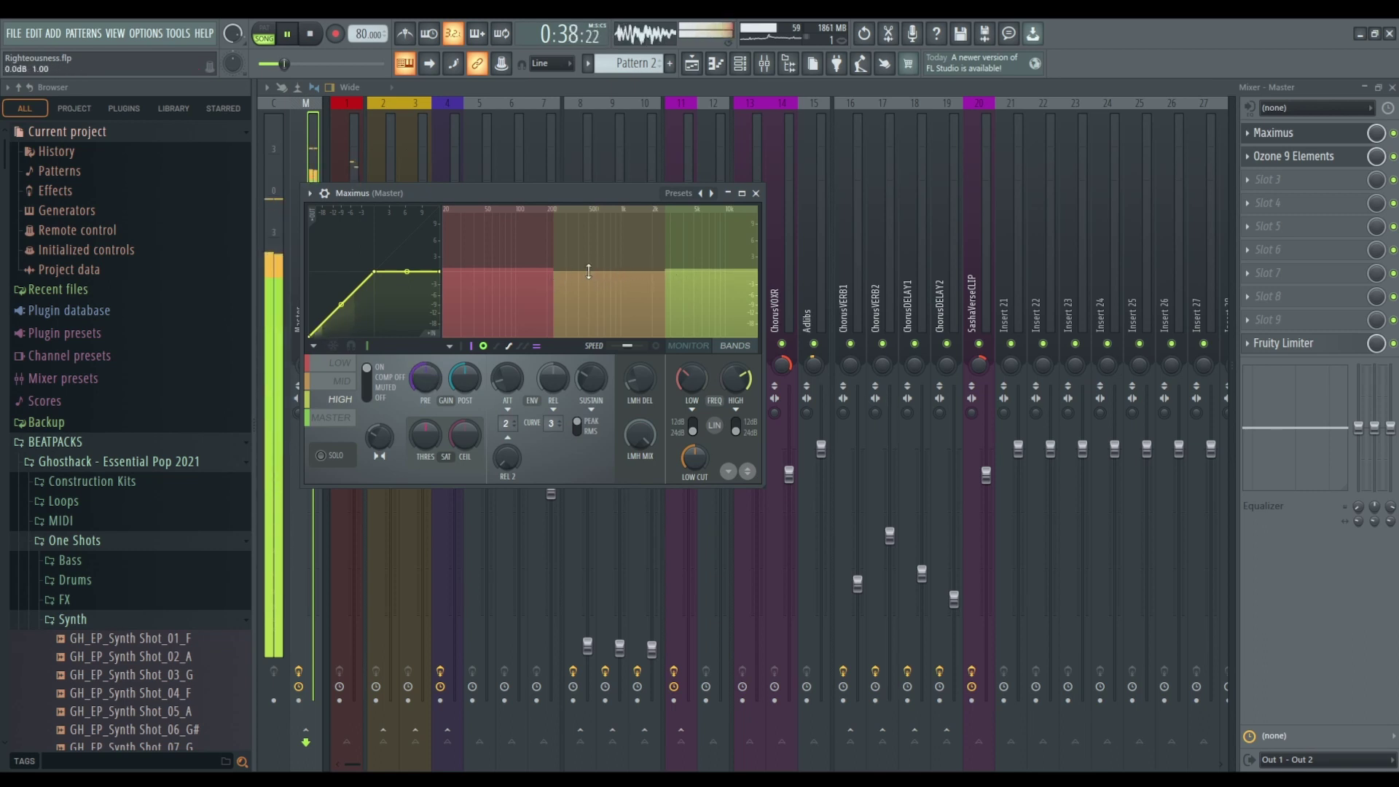
click(589, 271)
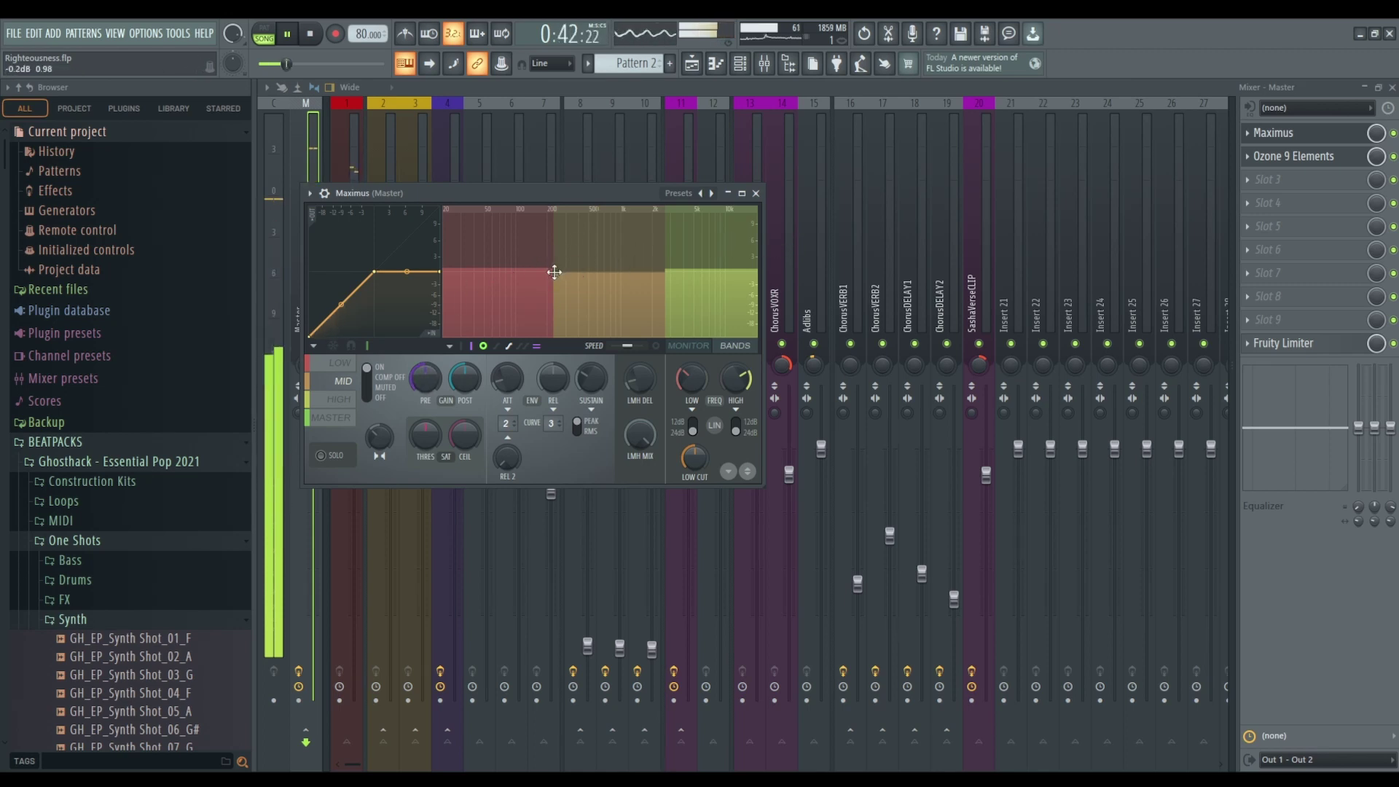
click(495, 284)
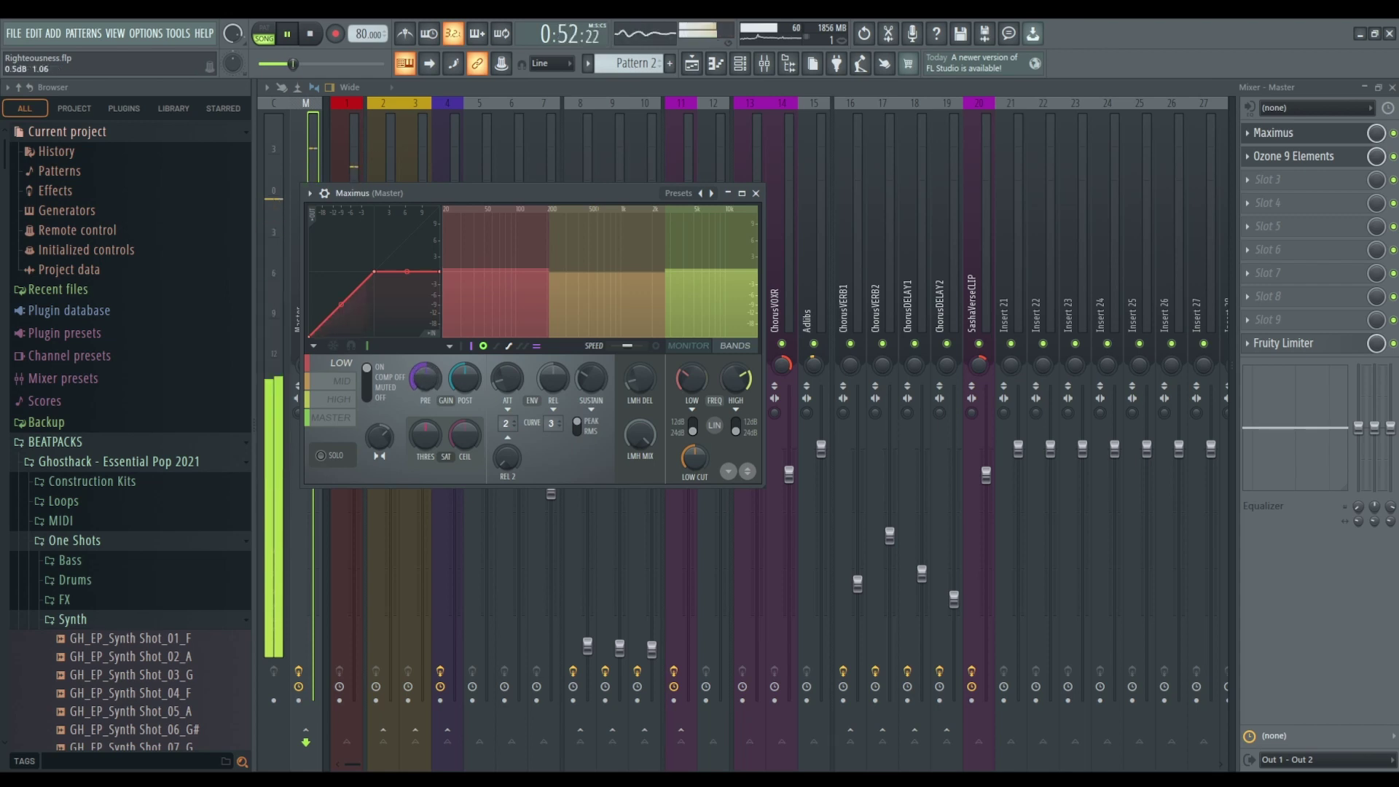
key(space)
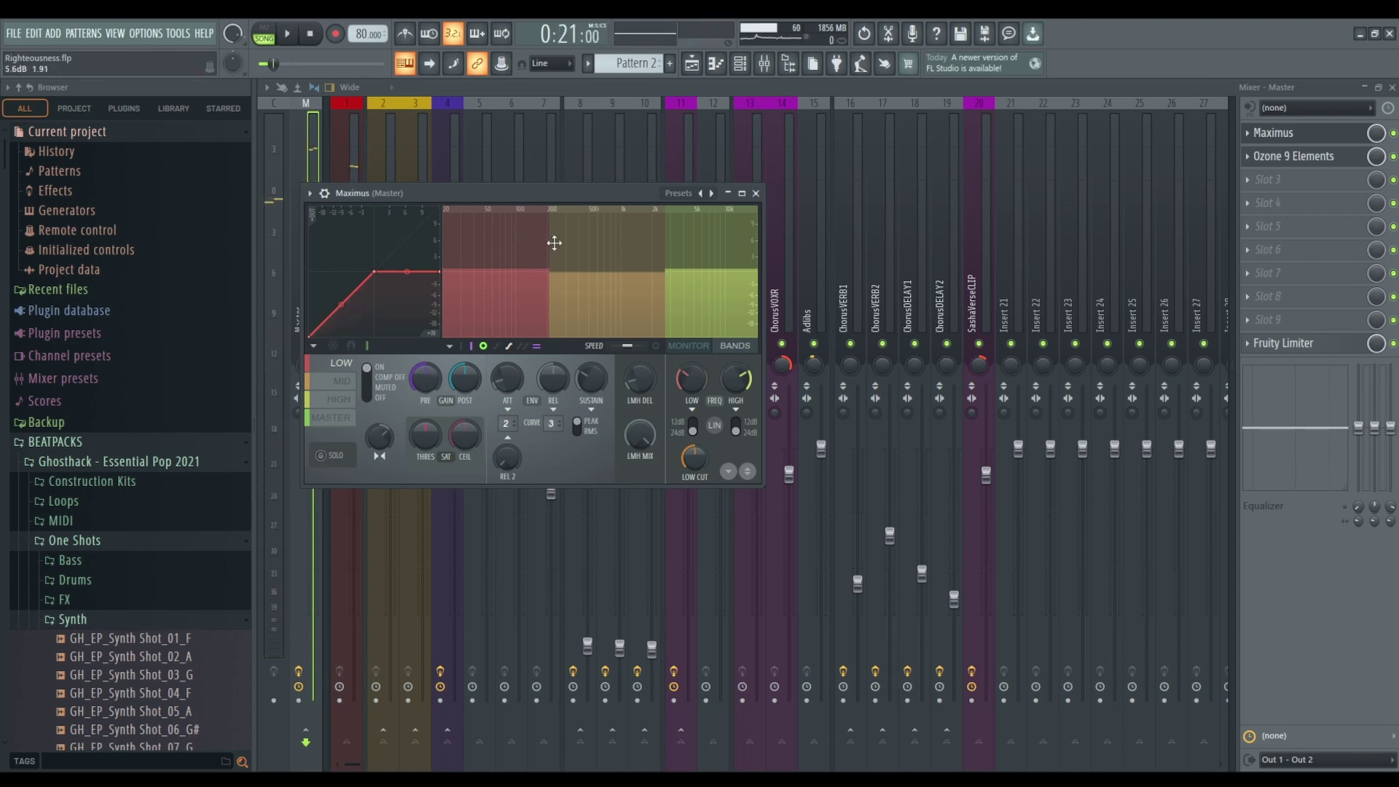
Raise Maximus's high band gain to about 0.3 dB and close the plugin.
click(711, 269)
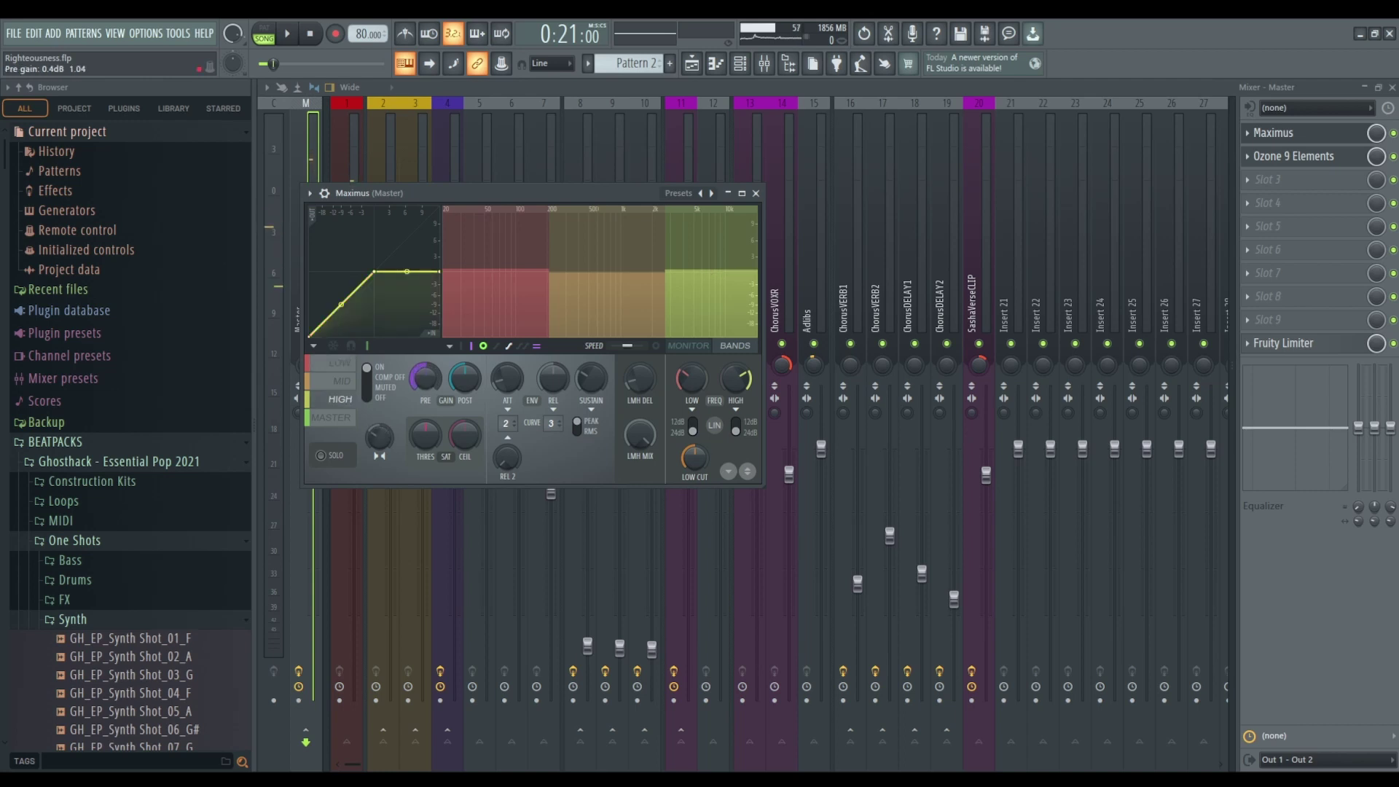
drag(710, 269, 709, 271)
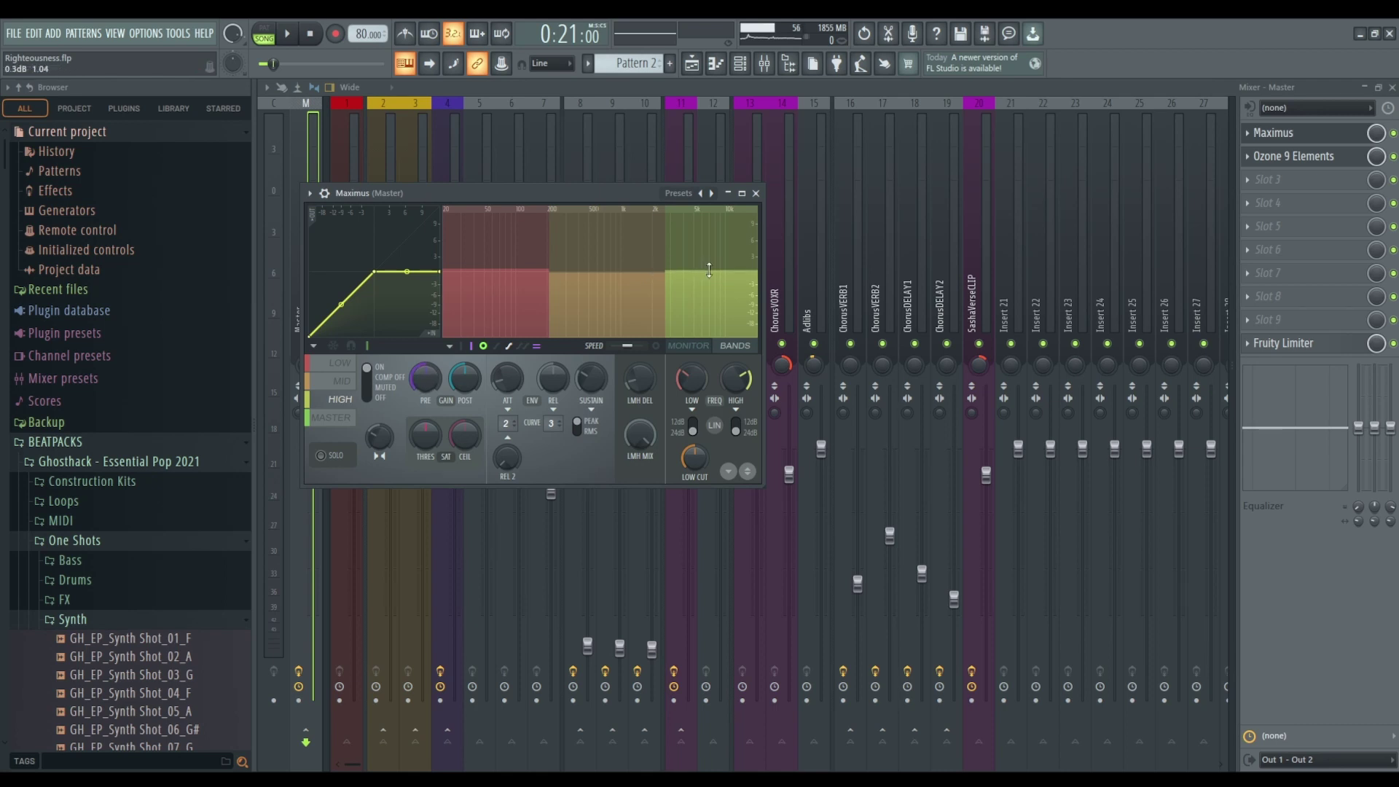
click(756, 193)
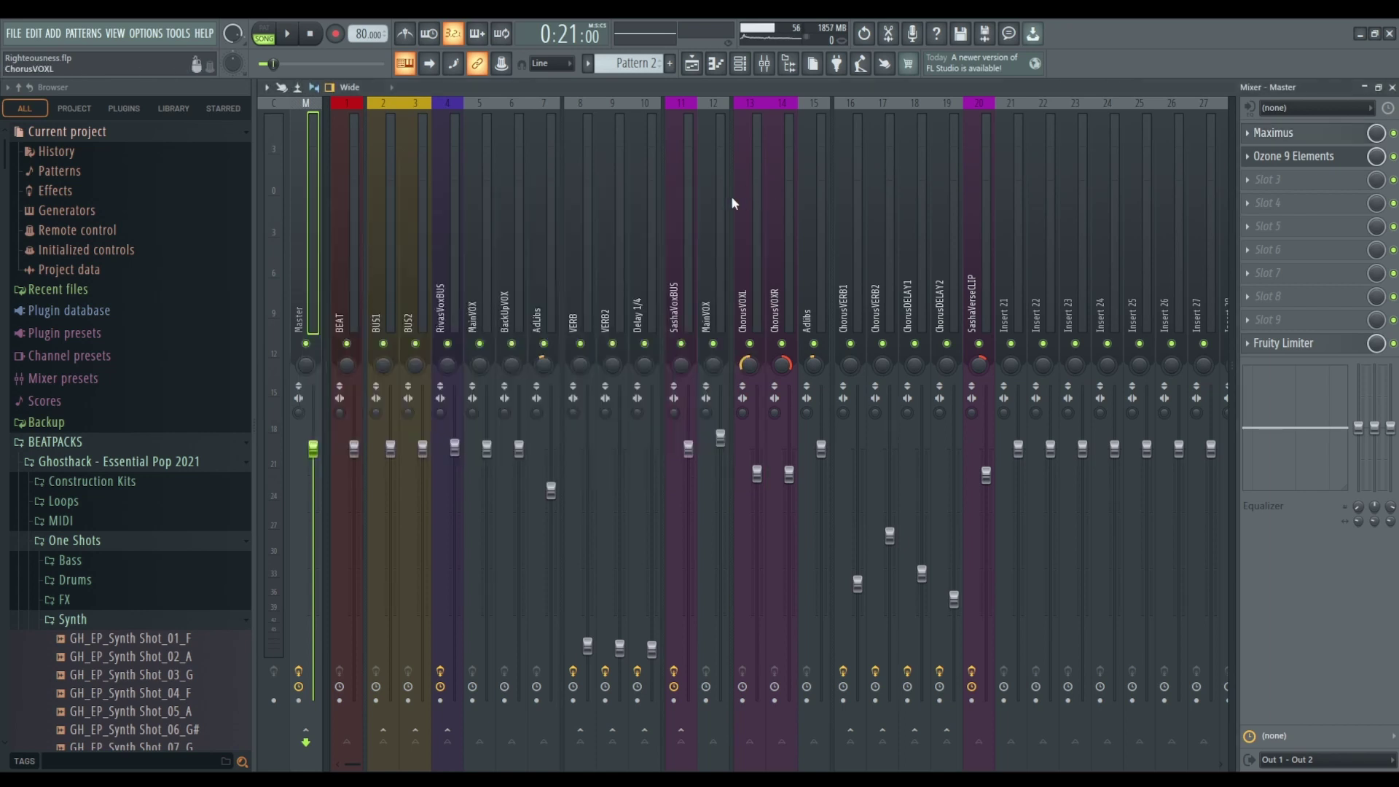
Restore all tracks from solo and play the full mix from bar 8 while checking the mixer levels.
click(692, 63)
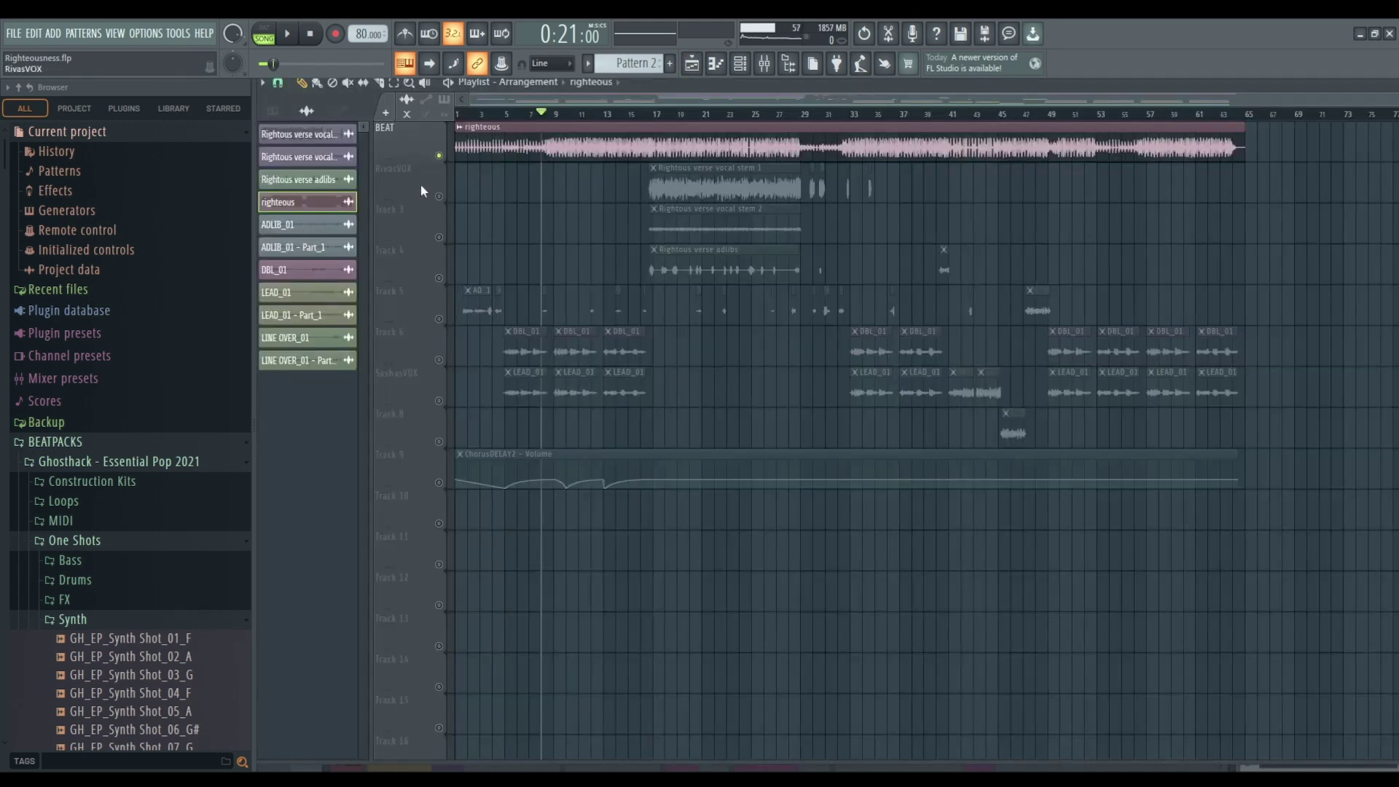
key(space)
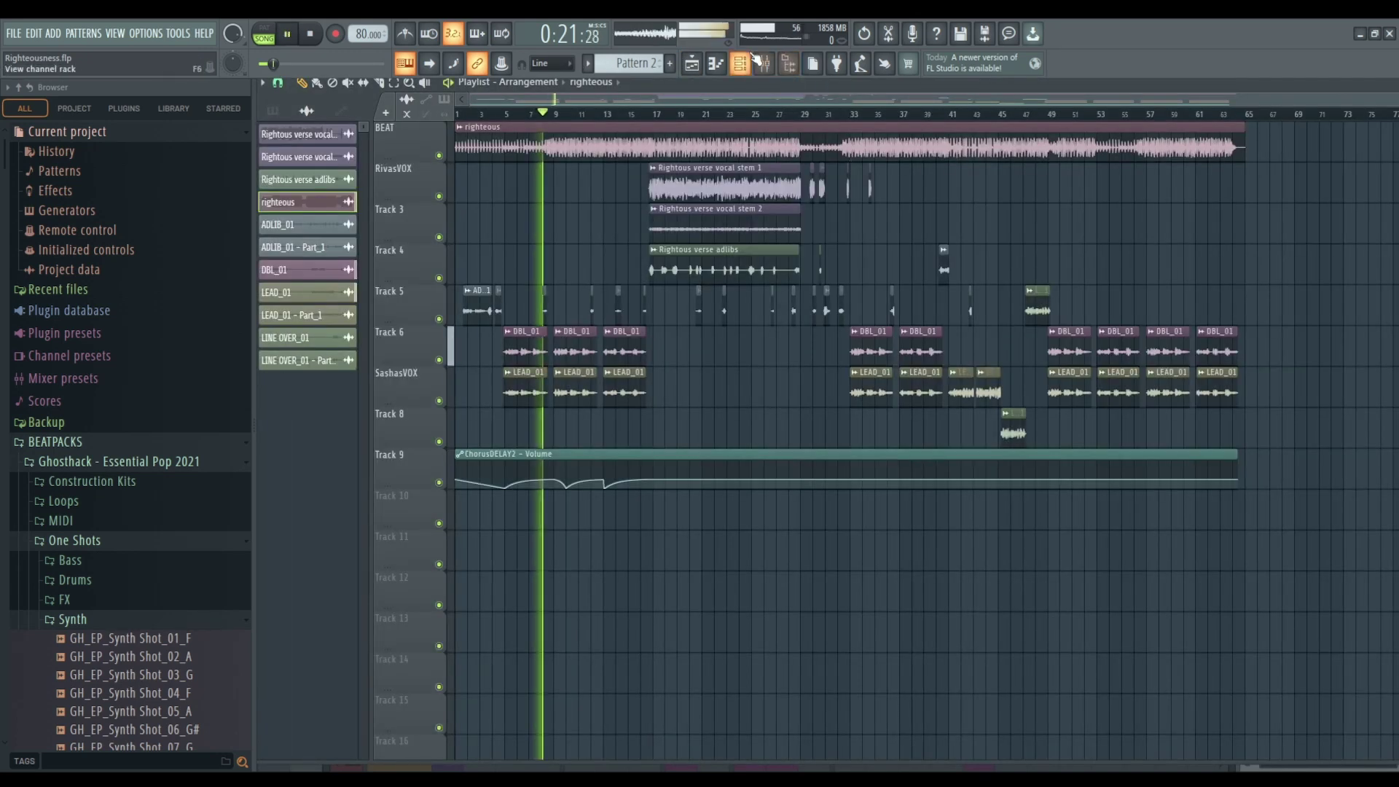
click(765, 65)
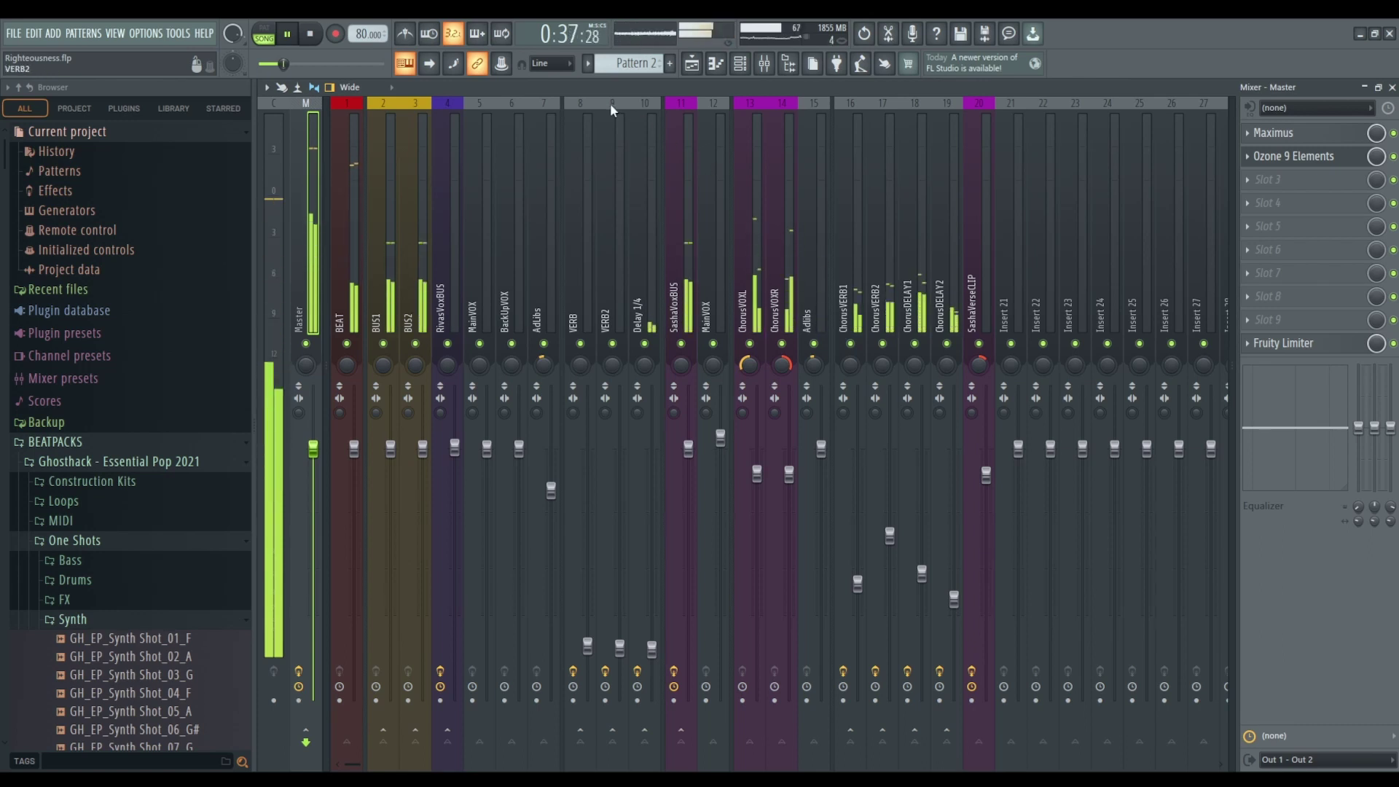
key(space)
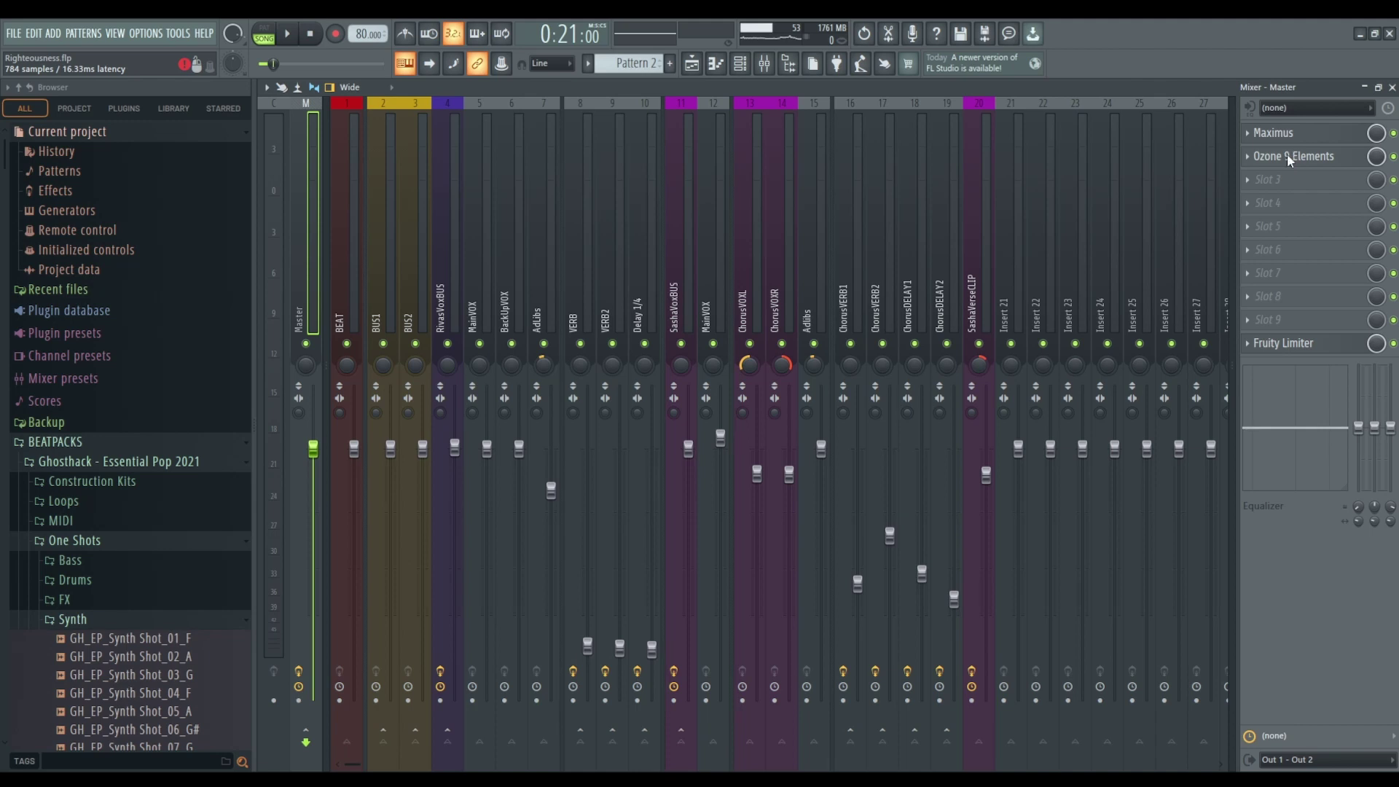
Open the Master Assistant in Ozone 9 Elements and move the playback start to bar 9.
click(1287, 154)
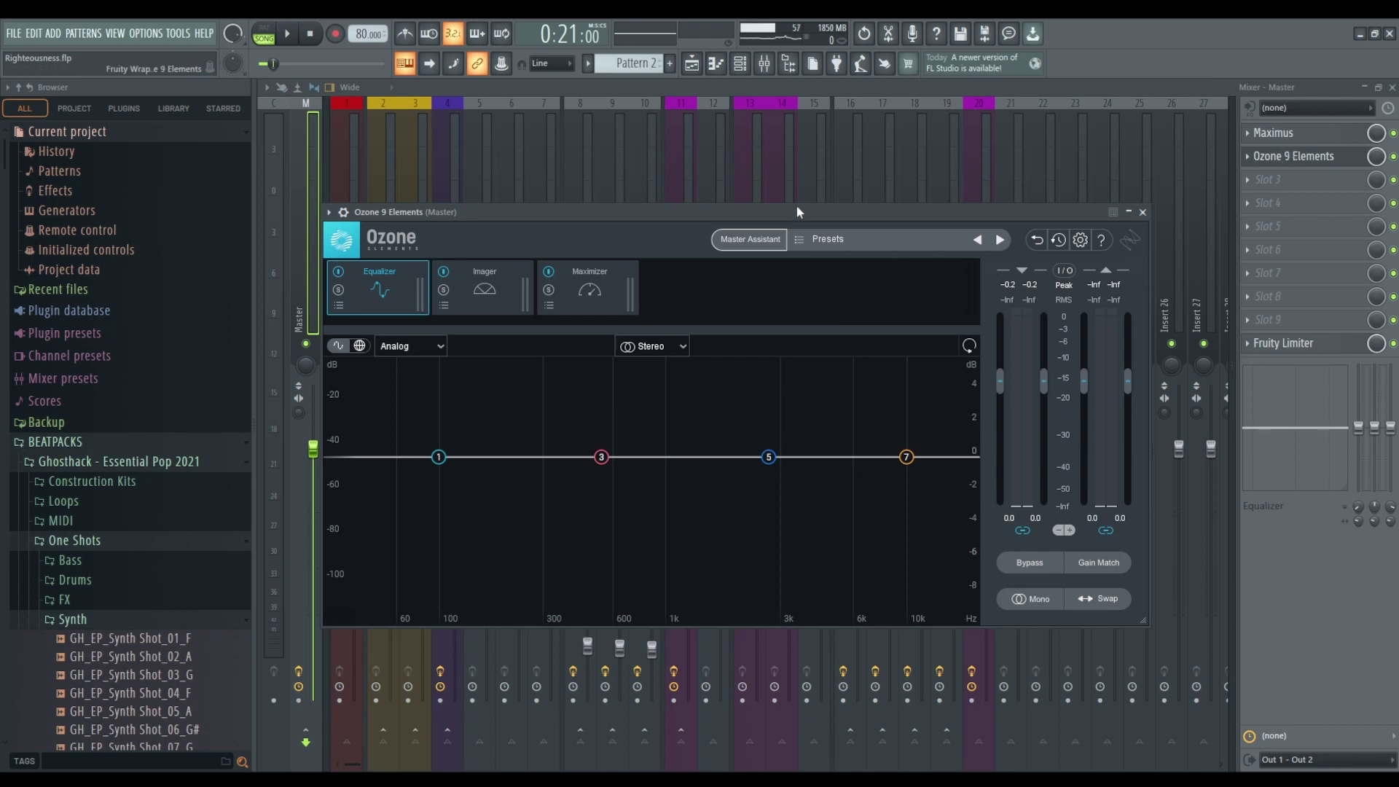
click(771, 242)
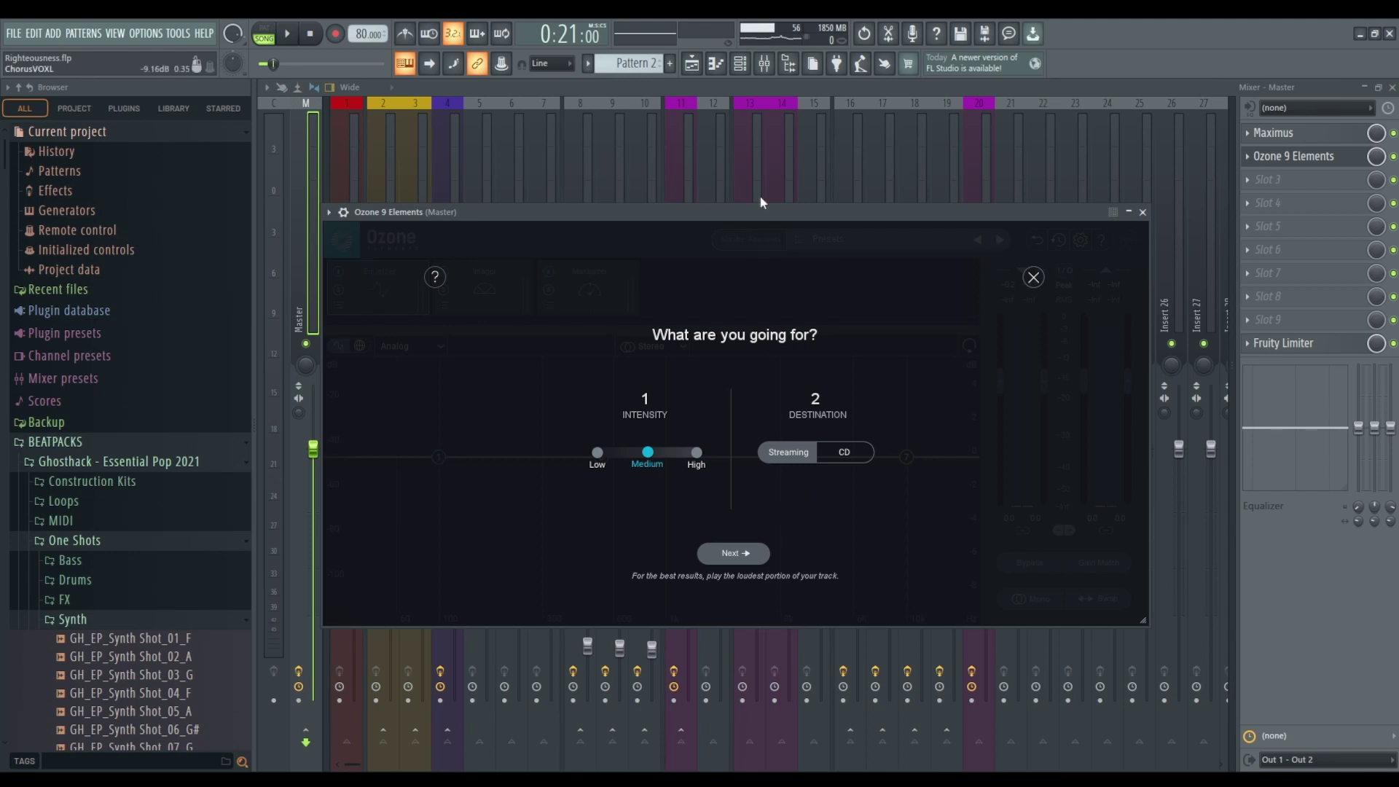
click(691, 64)
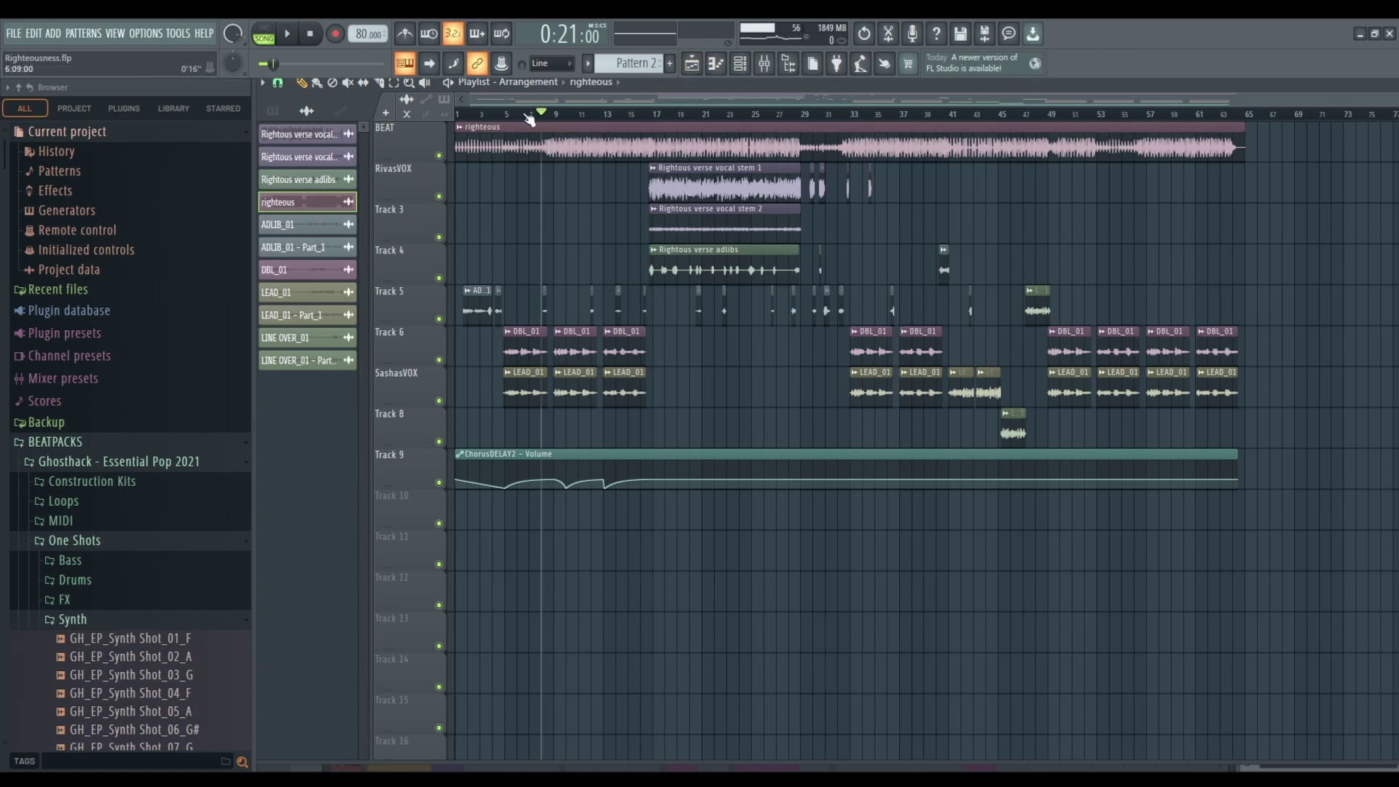
click(553, 115)
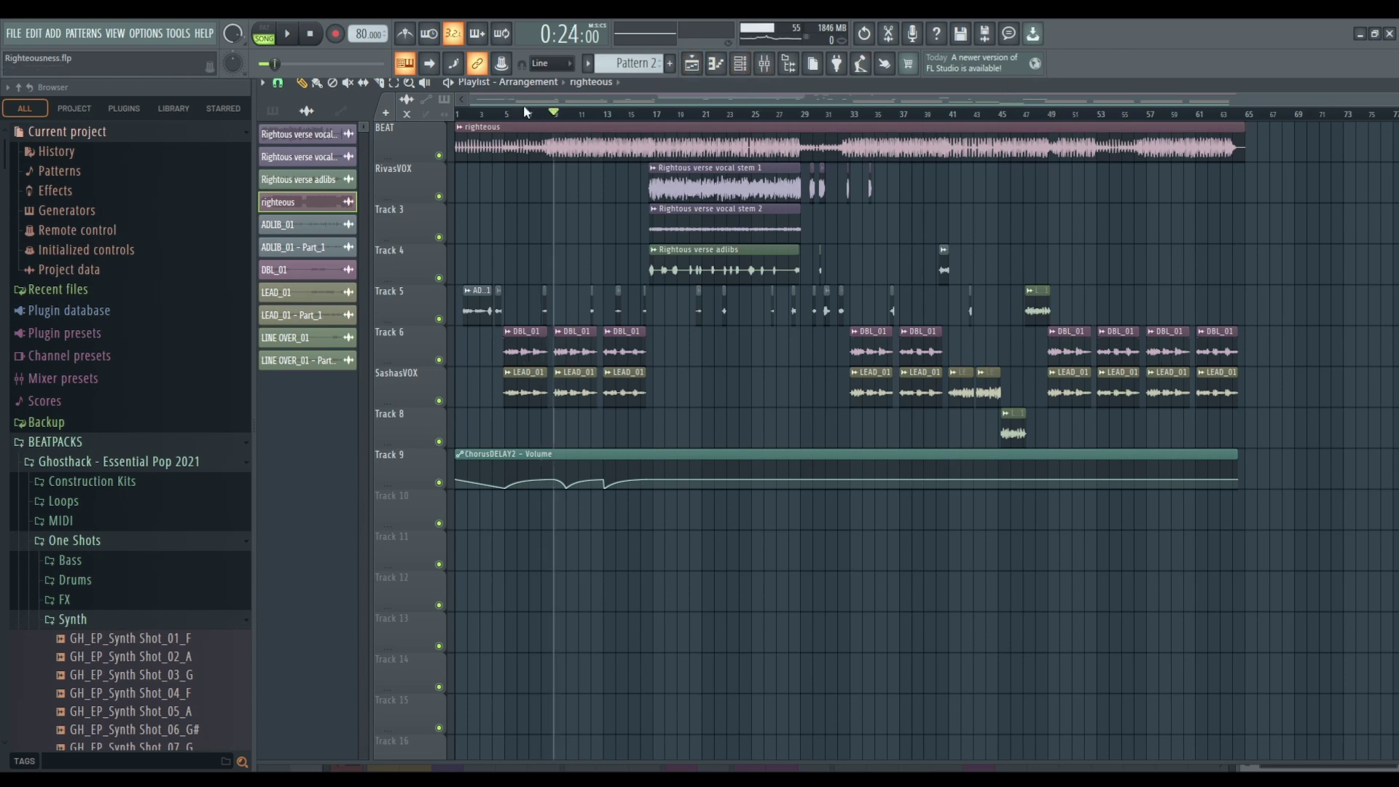
click(765, 65)
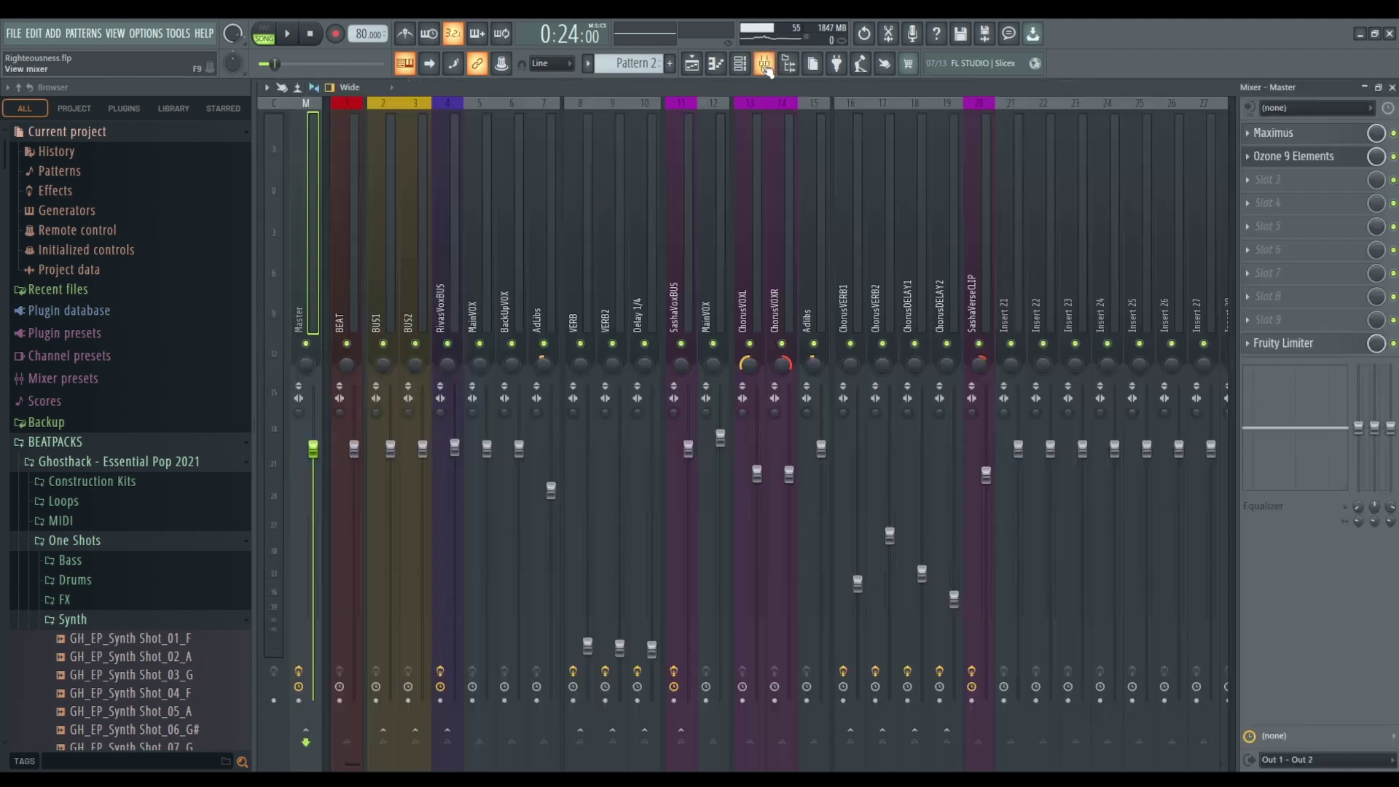
Run Ozone's Master Assistant at Medium intensity on the playing mix, accept its suggestion, and stop playback.
click(1311, 155)
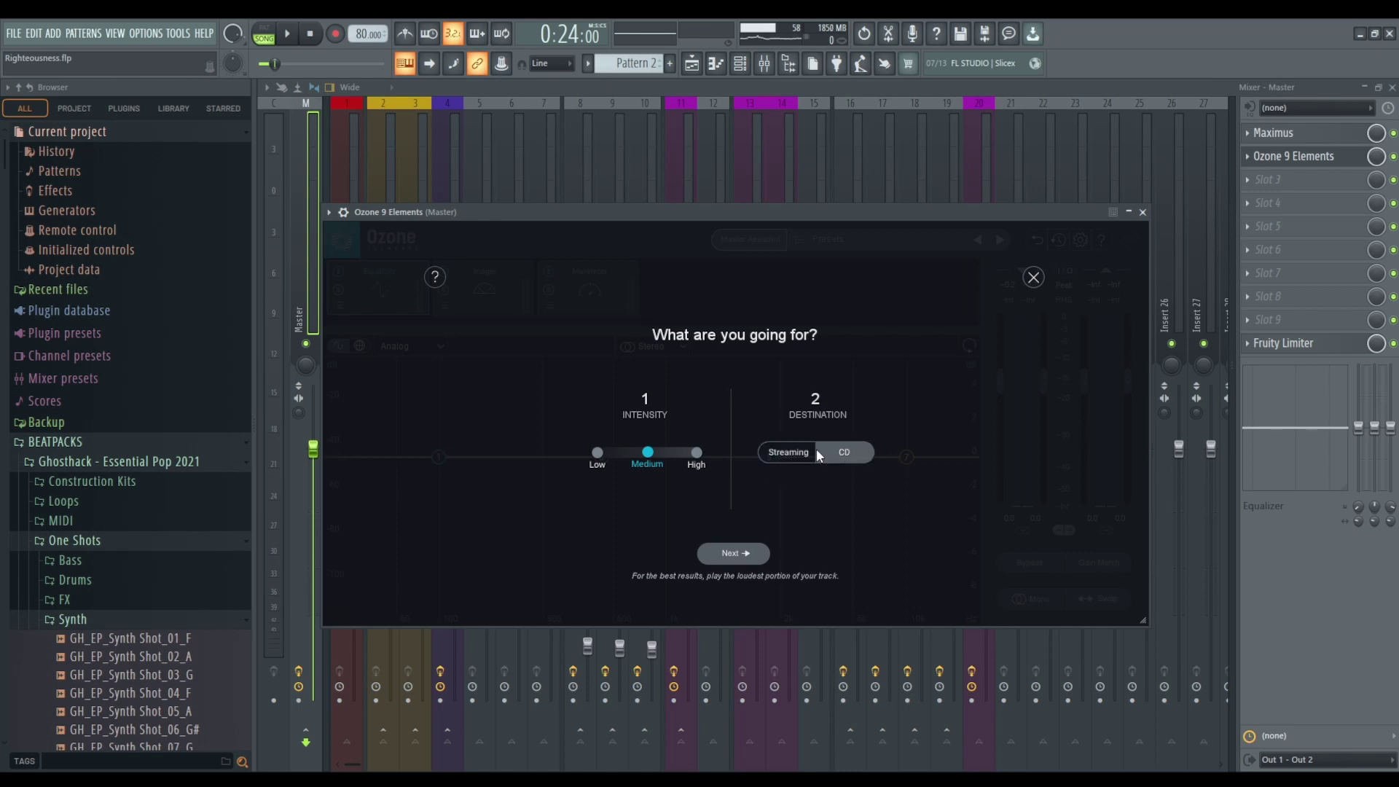
key(space)
click(749, 553)
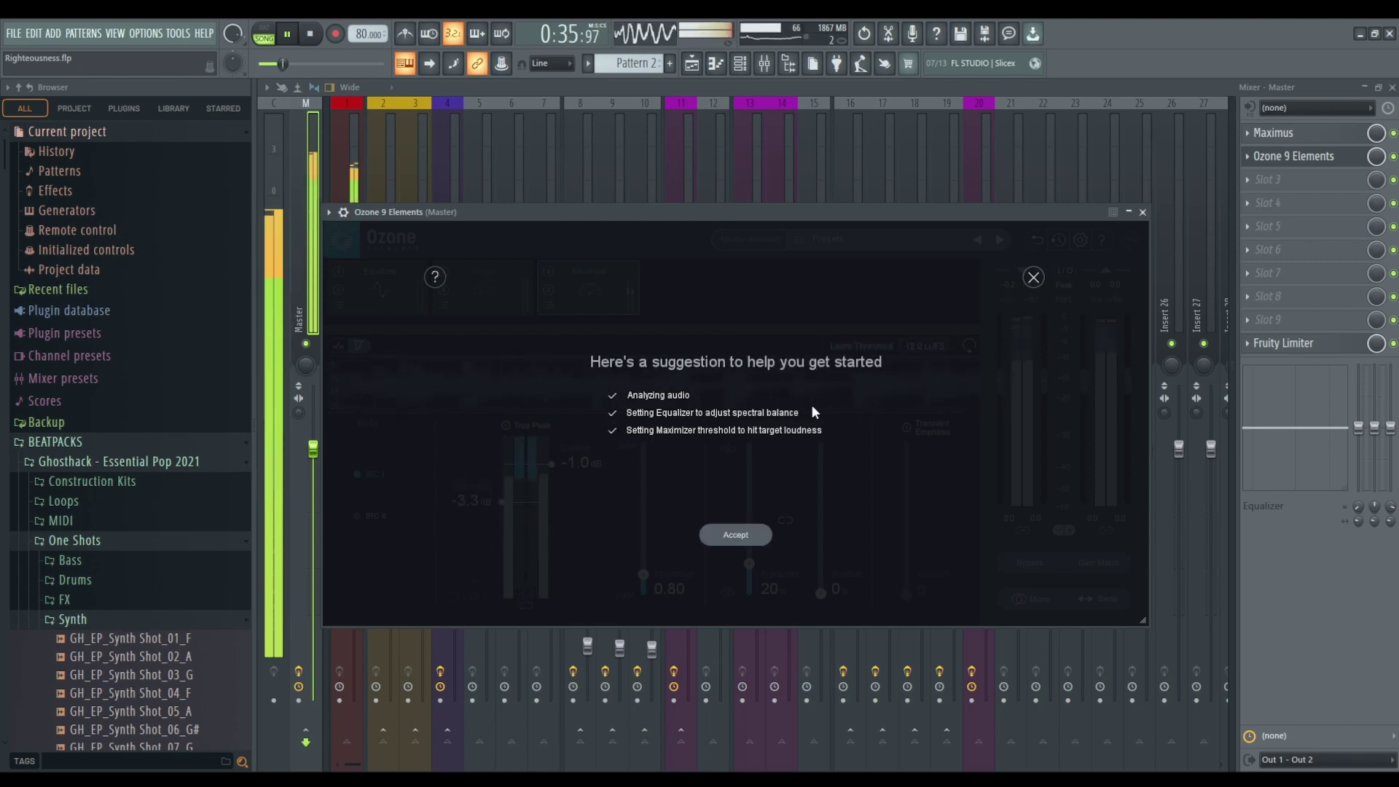
click(754, 535)
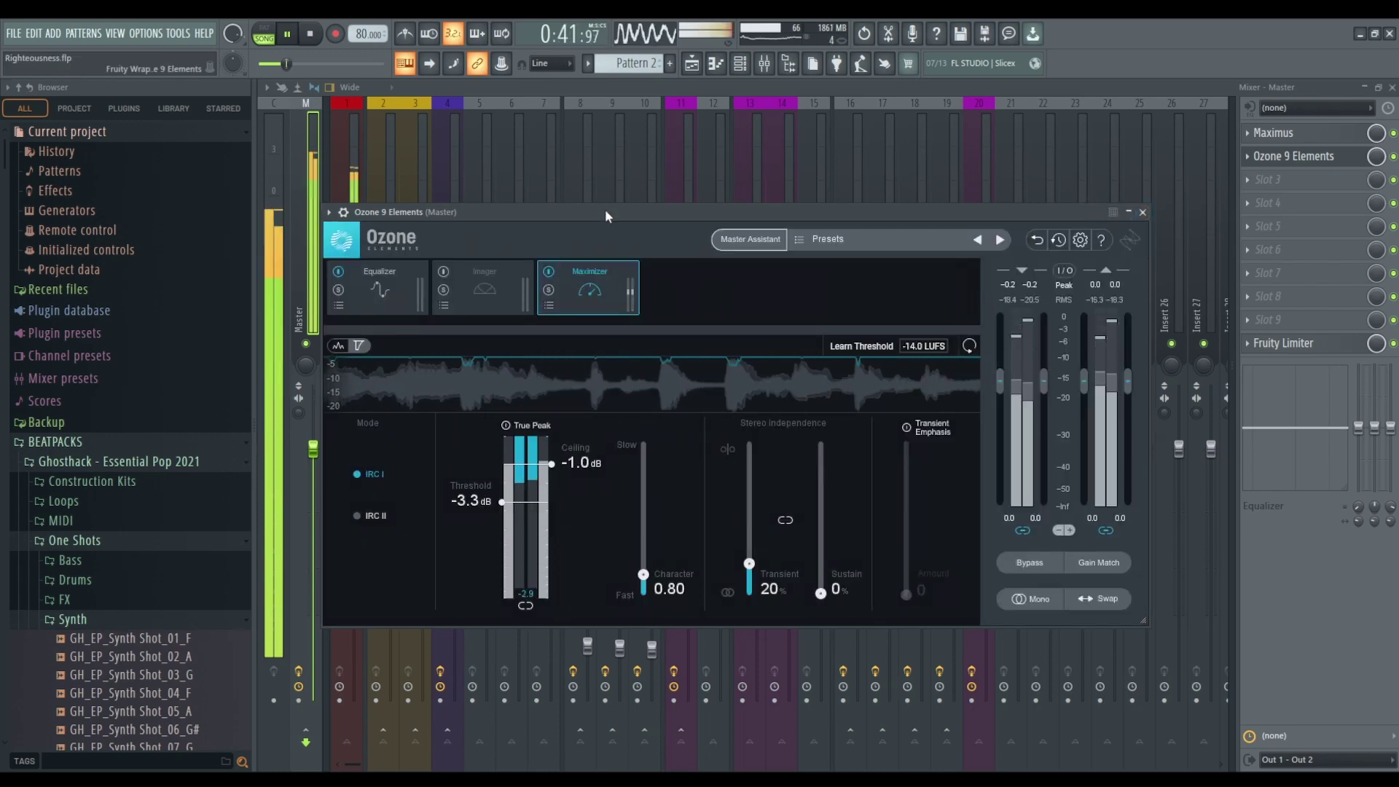
key(space)
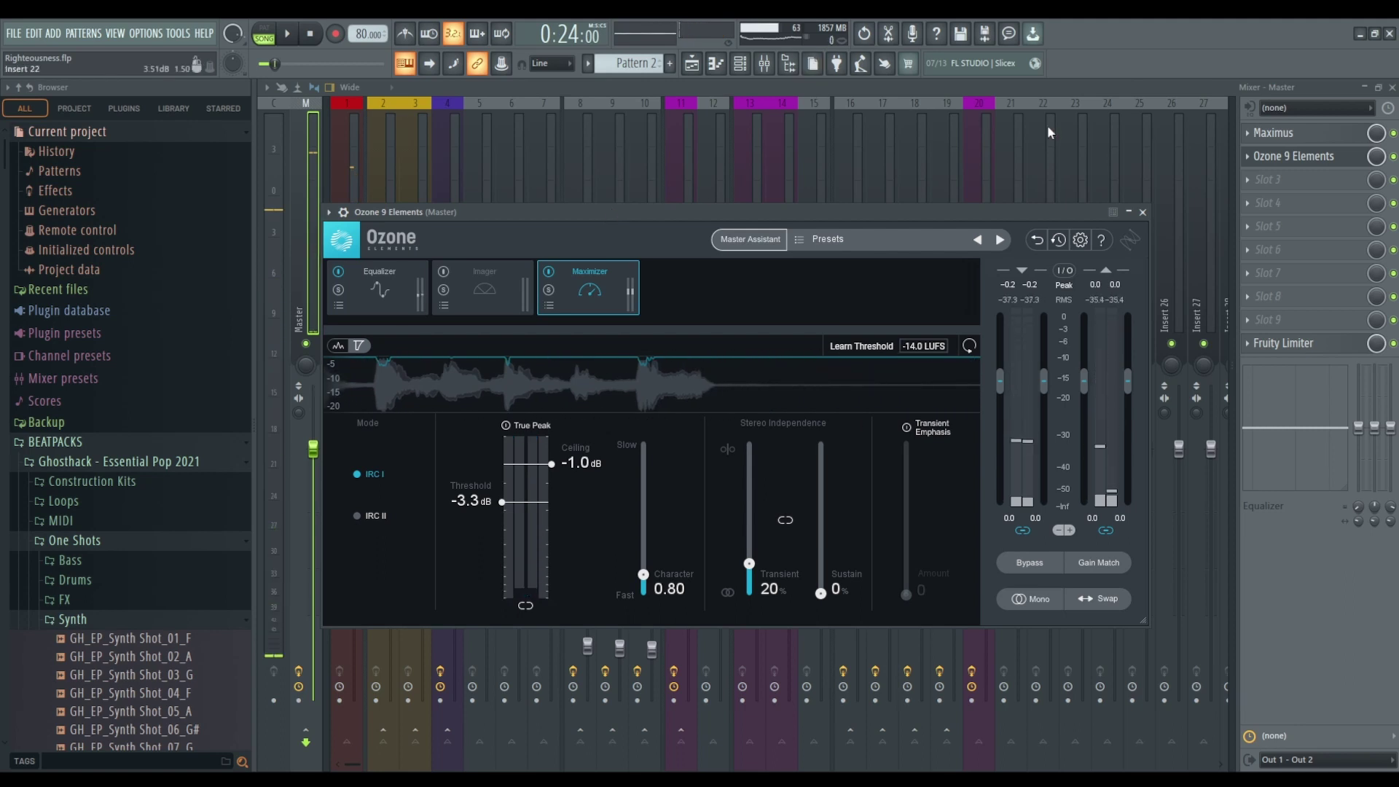
Close Ozone 9 Elements, select the BEAT mixer track and switch to the playlist.
click(1200, 82)
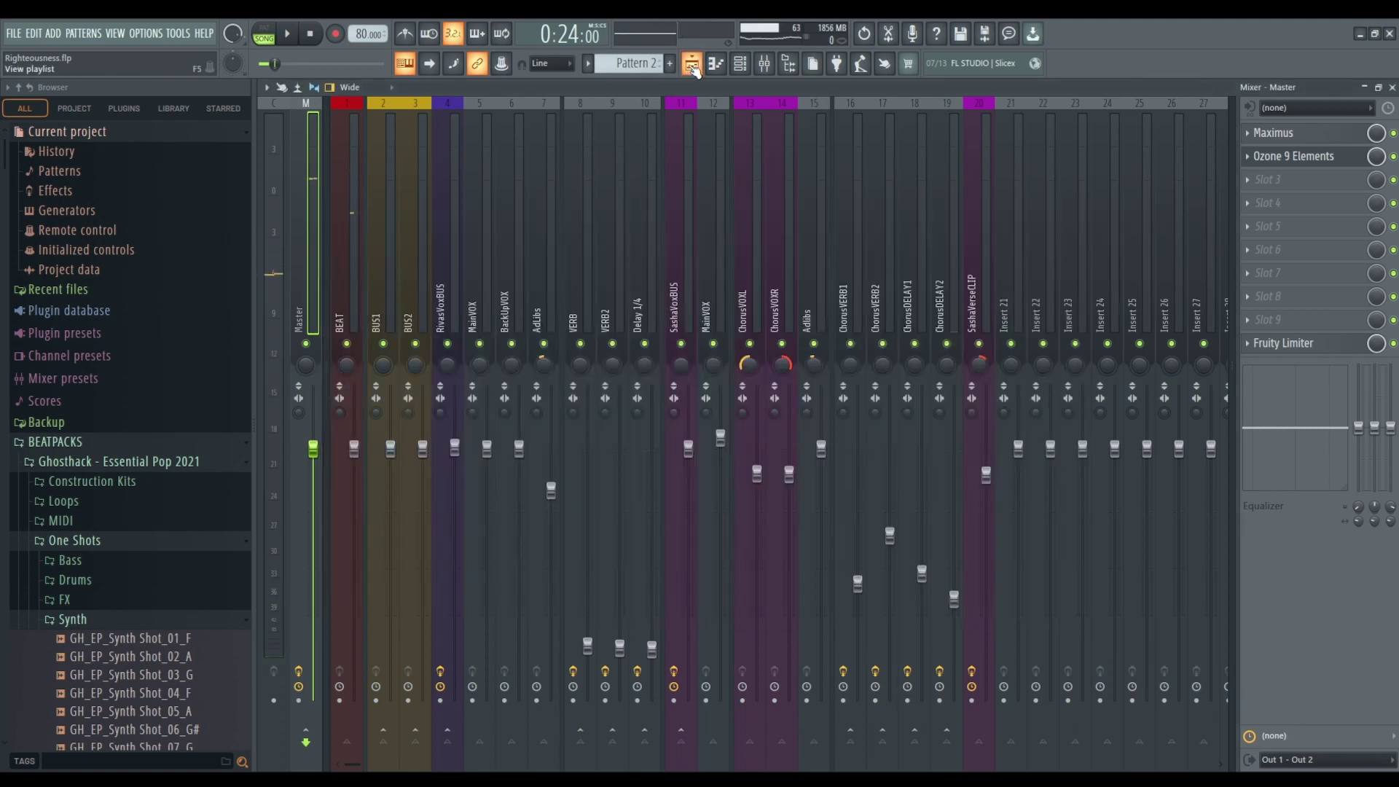
click(349, 168)
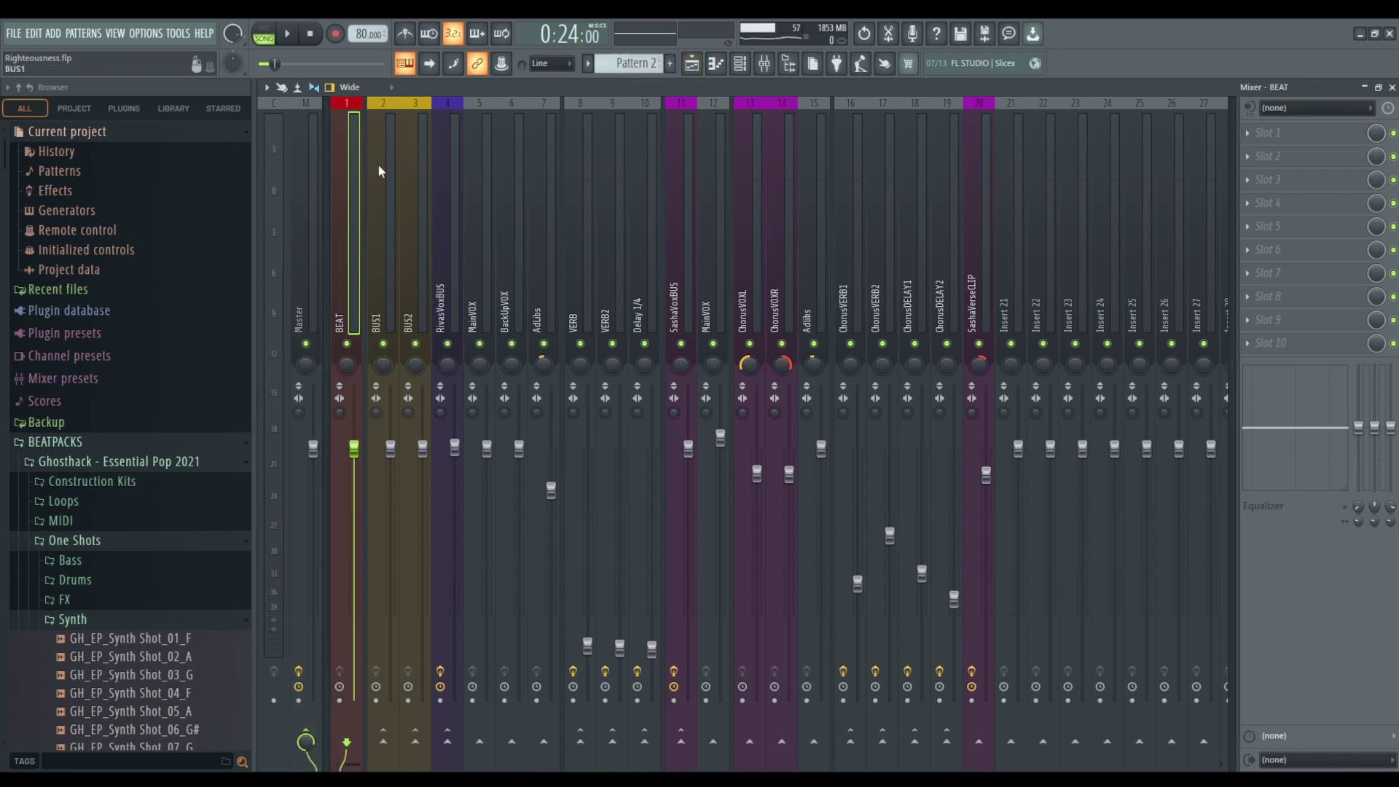
click(692, 64)
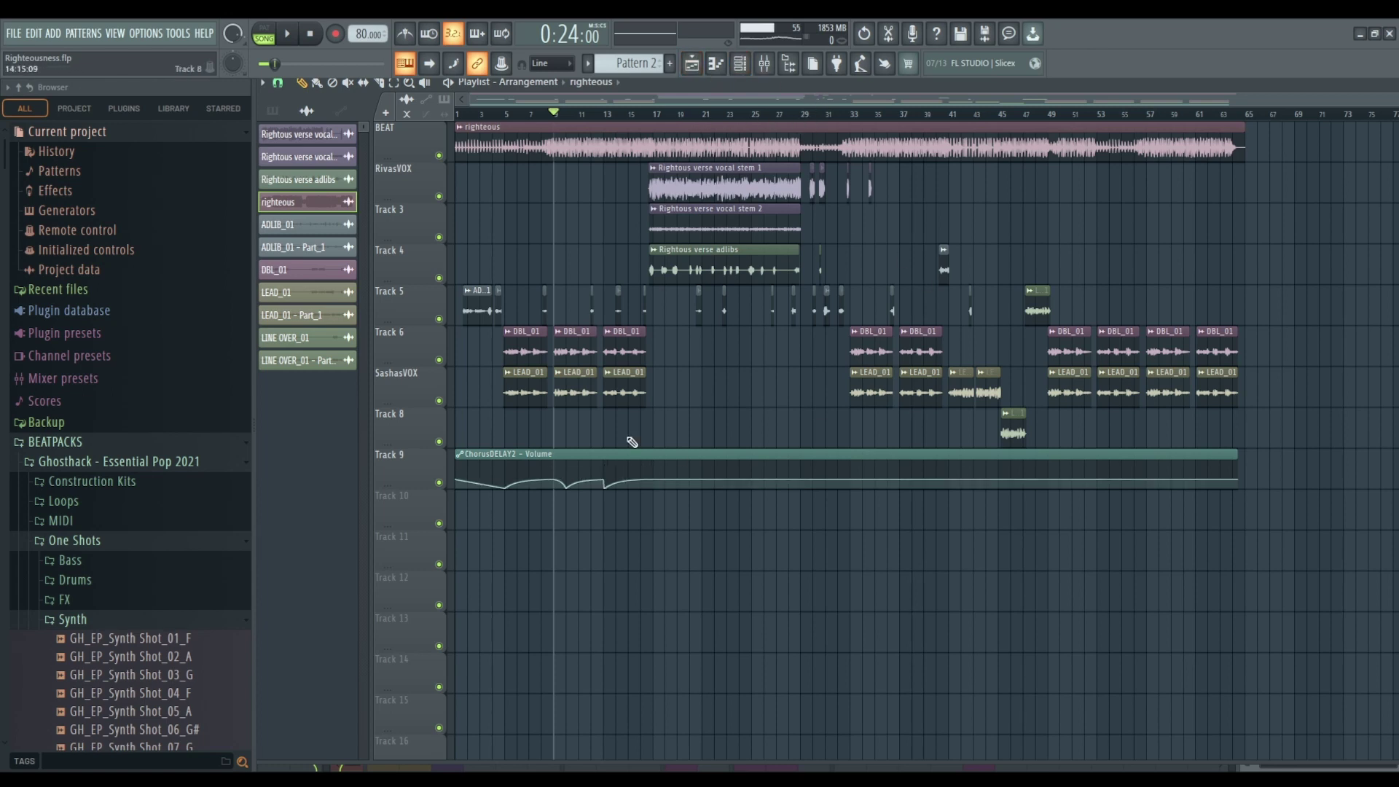
Slice the ChorusDELAY2 volume automation at bar 17, delete the part after it, and trim the clip's start to bar 5.
click(378, 82)
click(654, 473)
click(303, 84)
key(Delete)
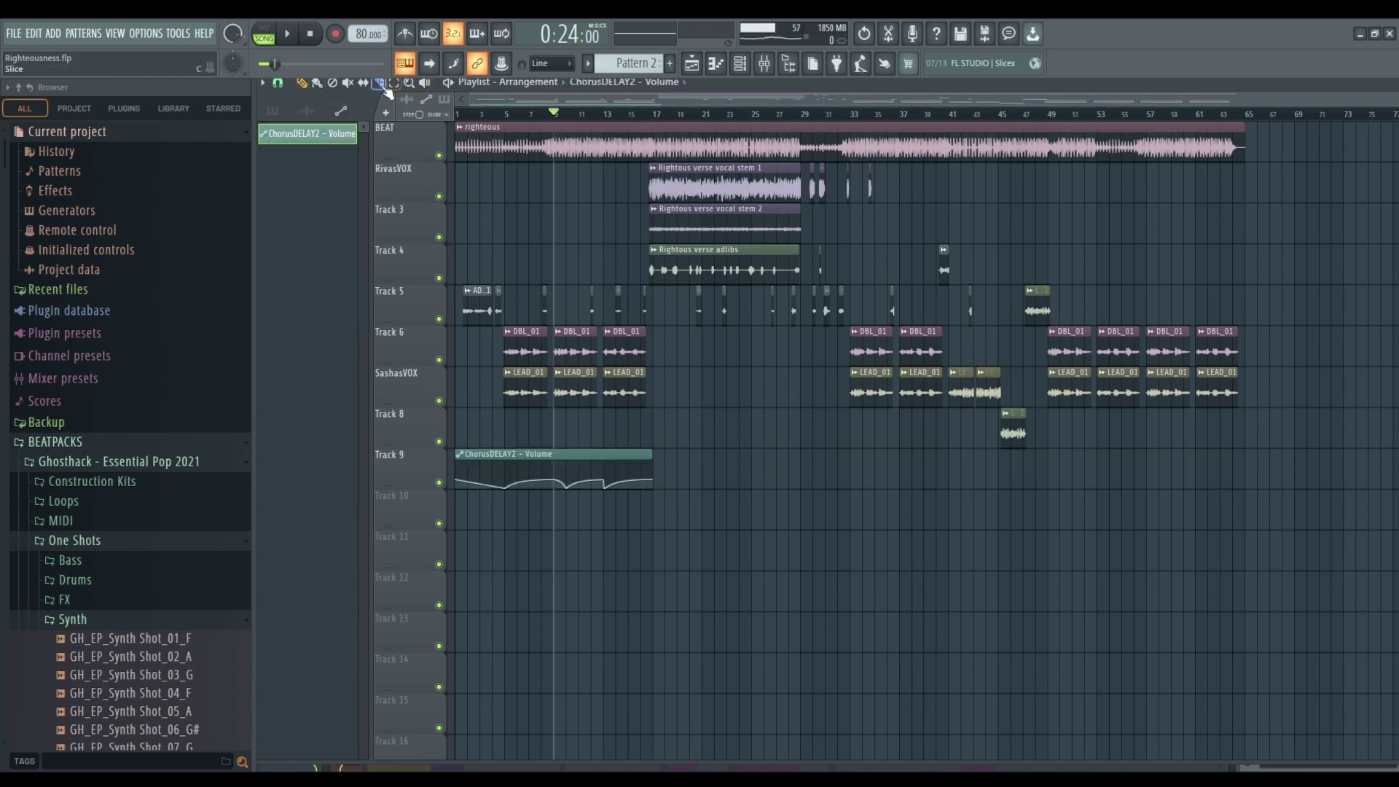
drag(456, 470, 504, 470)
Place eight-bar copies of the ChorusDELAY2 volume automation at bars 33 and 49 on Track 9 and bar 57 on Track 8.
click(903, 461)
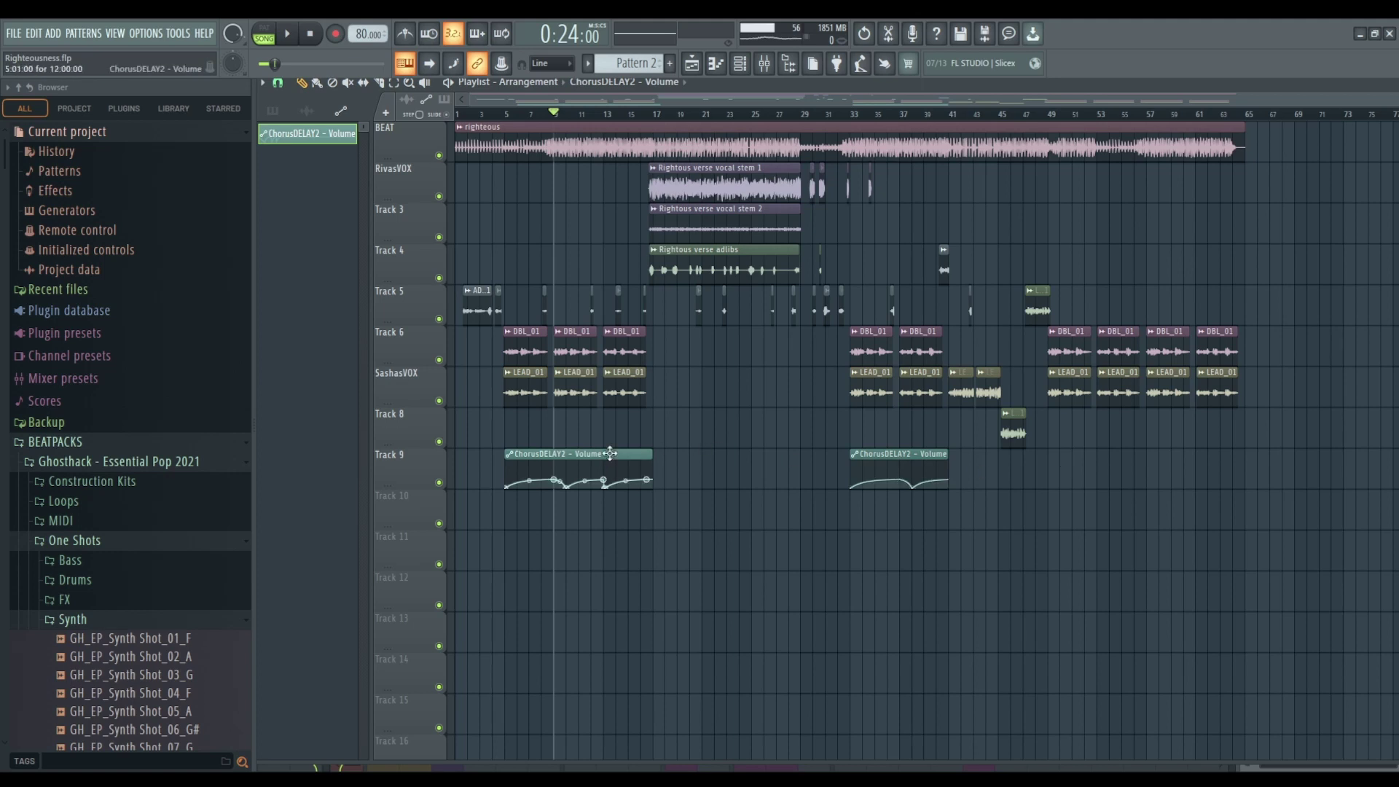
click(1060, 457)
click(1155, 430)
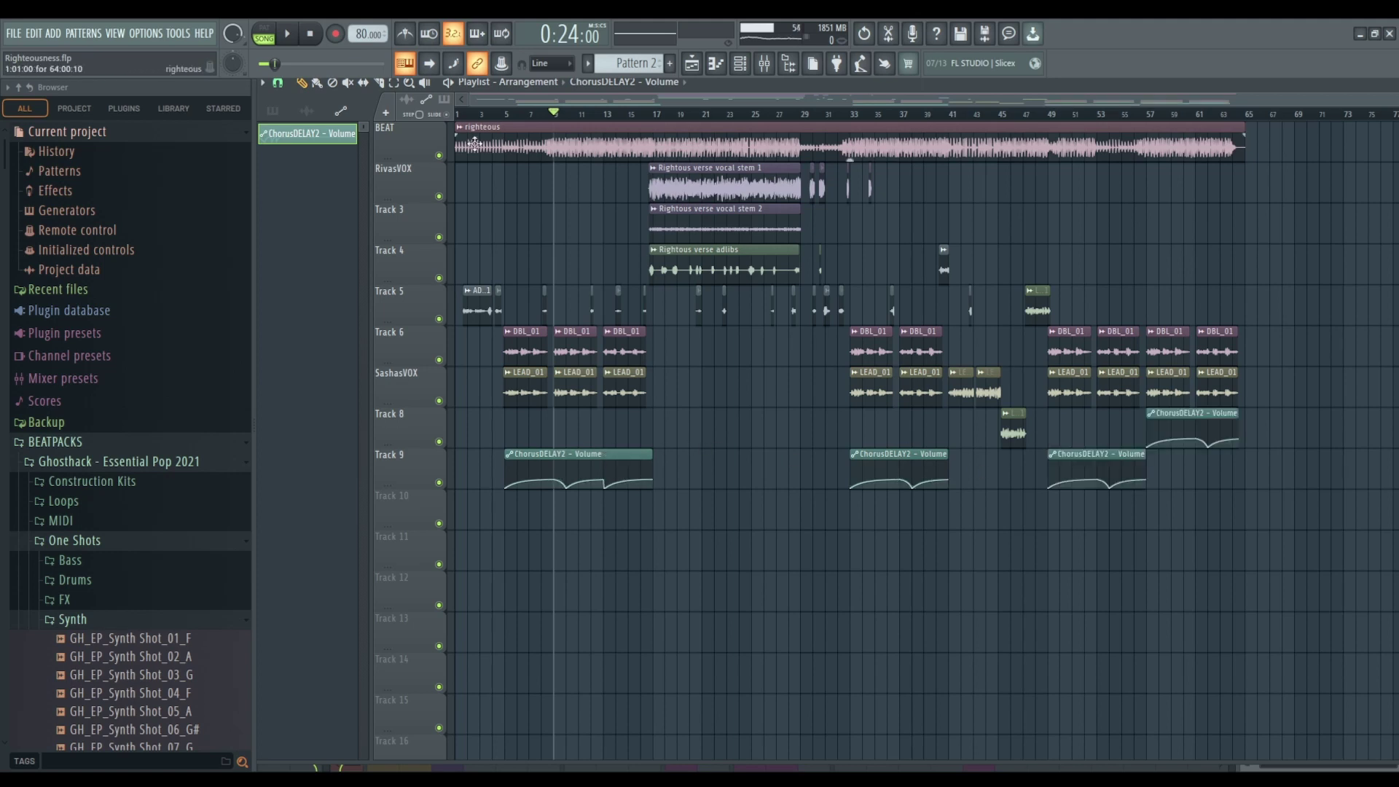